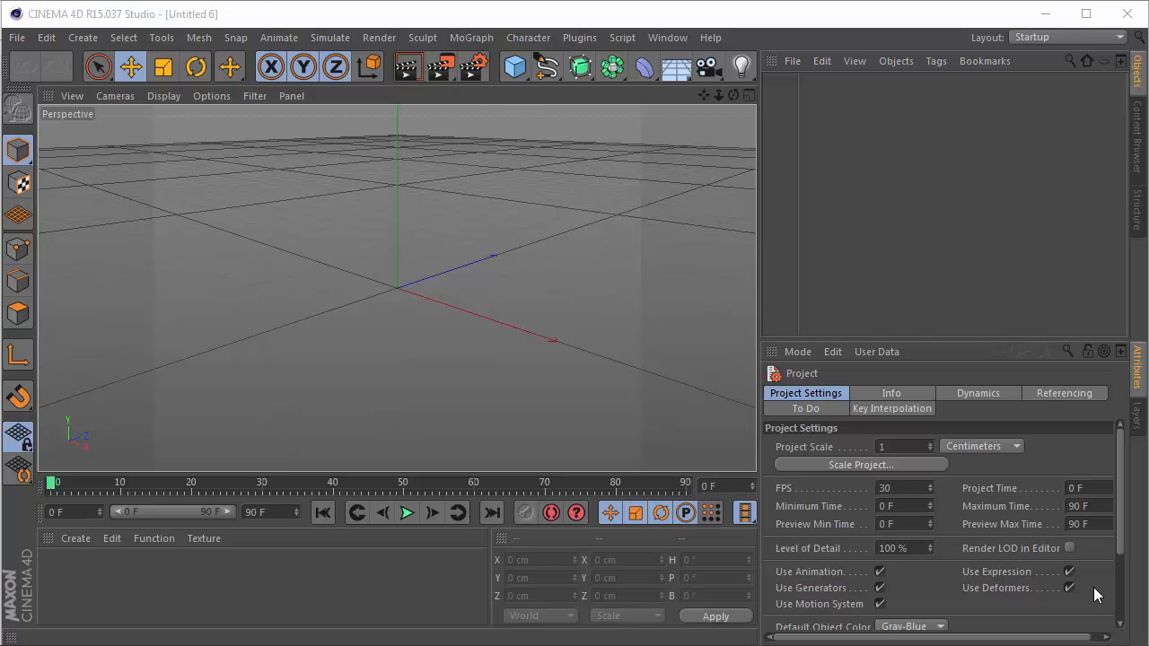
# Switch to the YouTube video "Speed art #1 - Summer (Cinema 4D + Photoshop)" and view the finished SUMMER artwork near 5:57
pyautogui.hotkey('alt', 'Tab')
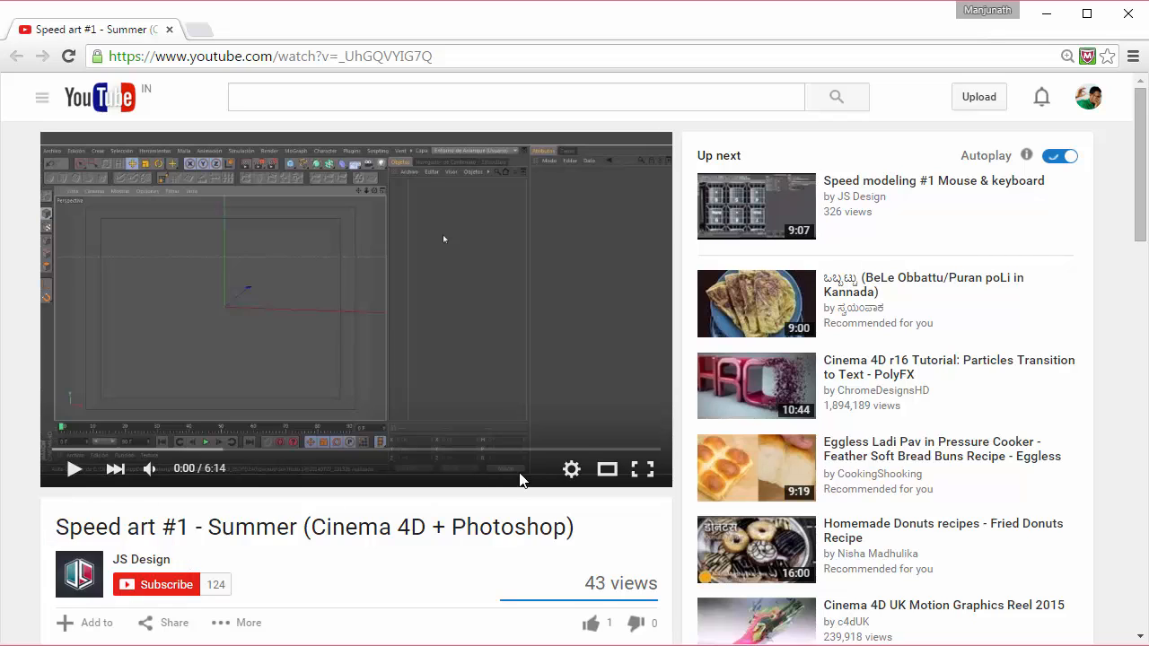
pyautogui.click(635, 452)
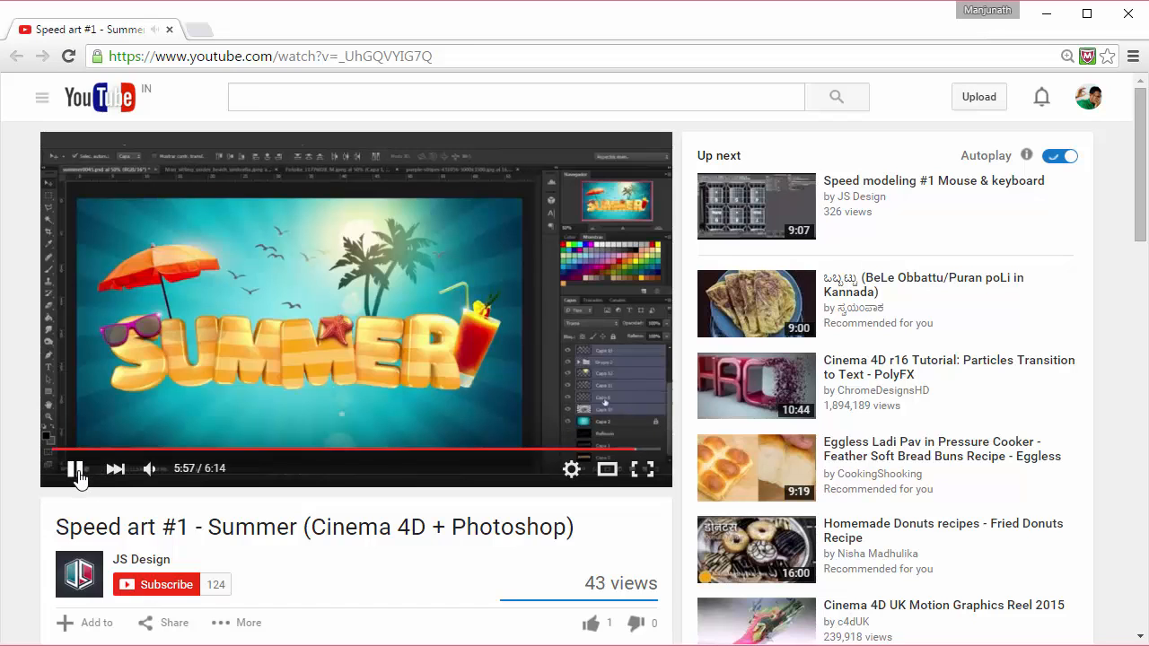
pyautogui.click(79, 471)
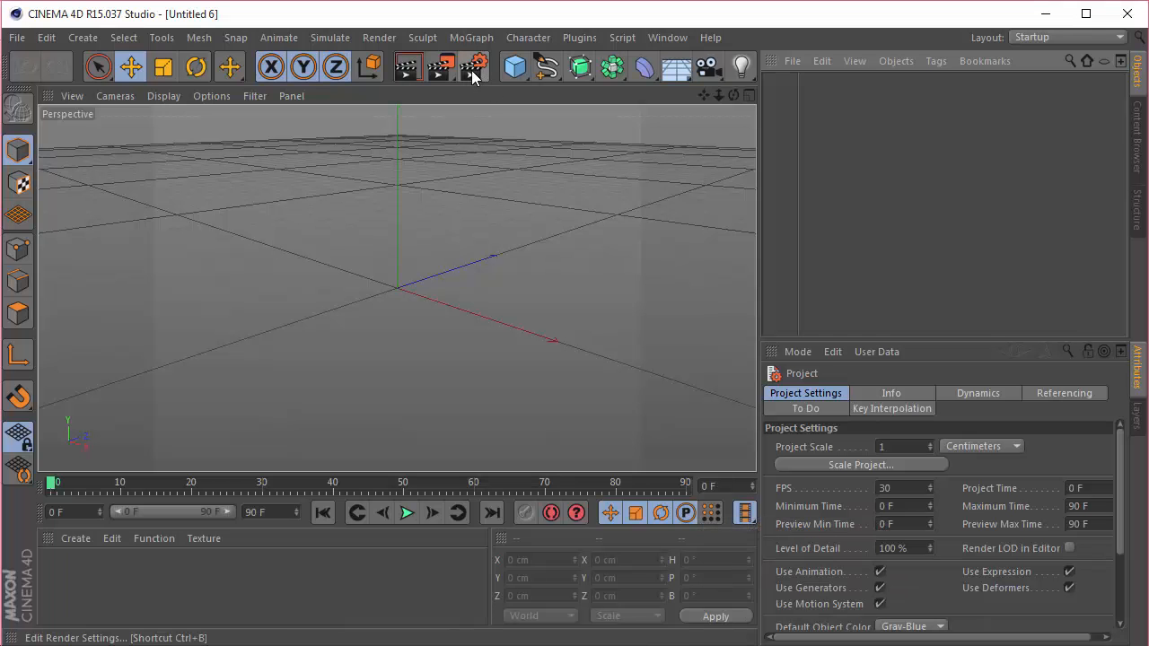
# Set the render output size to 1280 x 720 pixels in the render settings
pyautogui.click(471, 70)
pyautogui.click(132, 78)
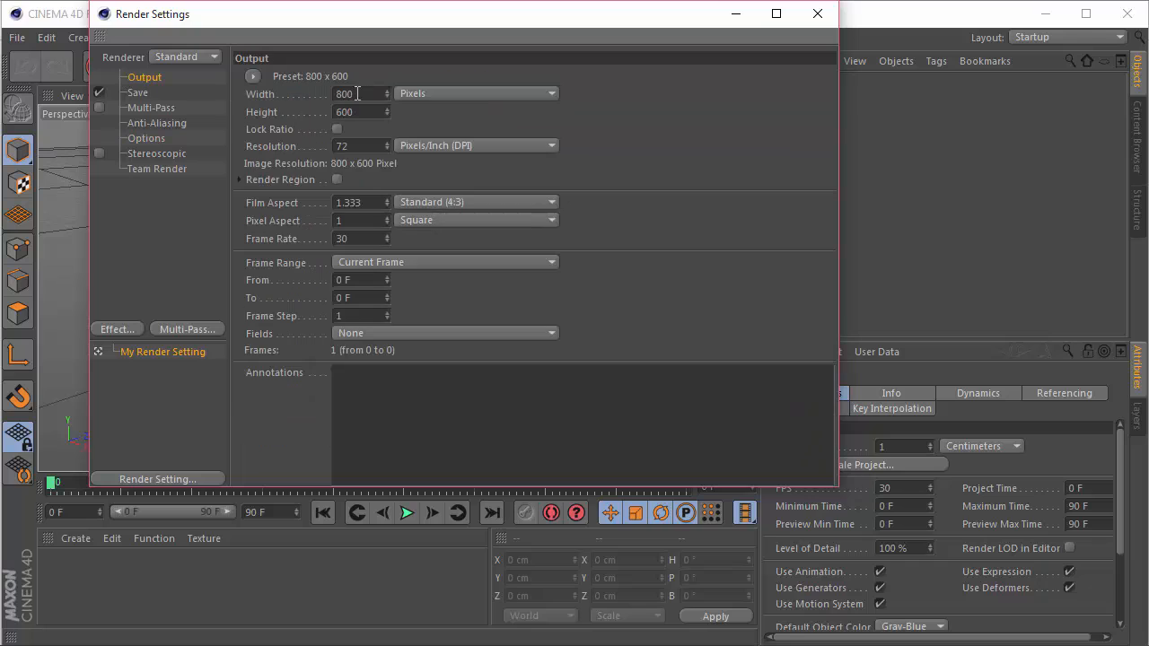
pyautogui.moveTo(358, 93); pyautogui.dragTo(240, 88)
pyautogui.write('1280')
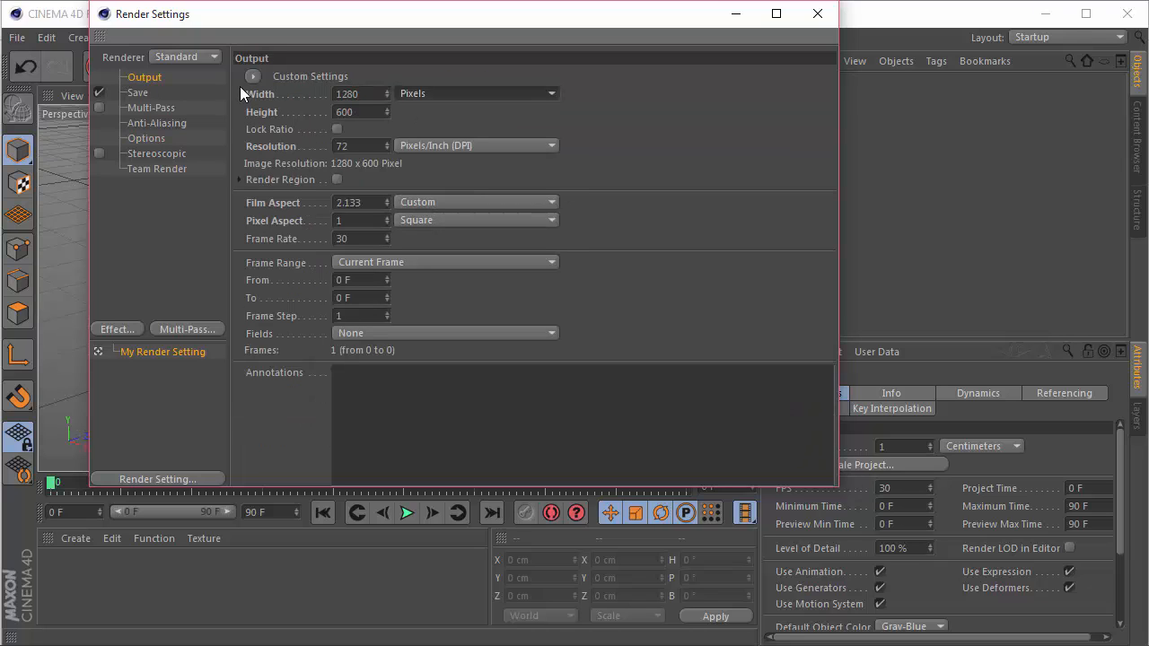
pyautogui.press('Tab')
pyautogui.write('720')
pyautogui.press('Return')
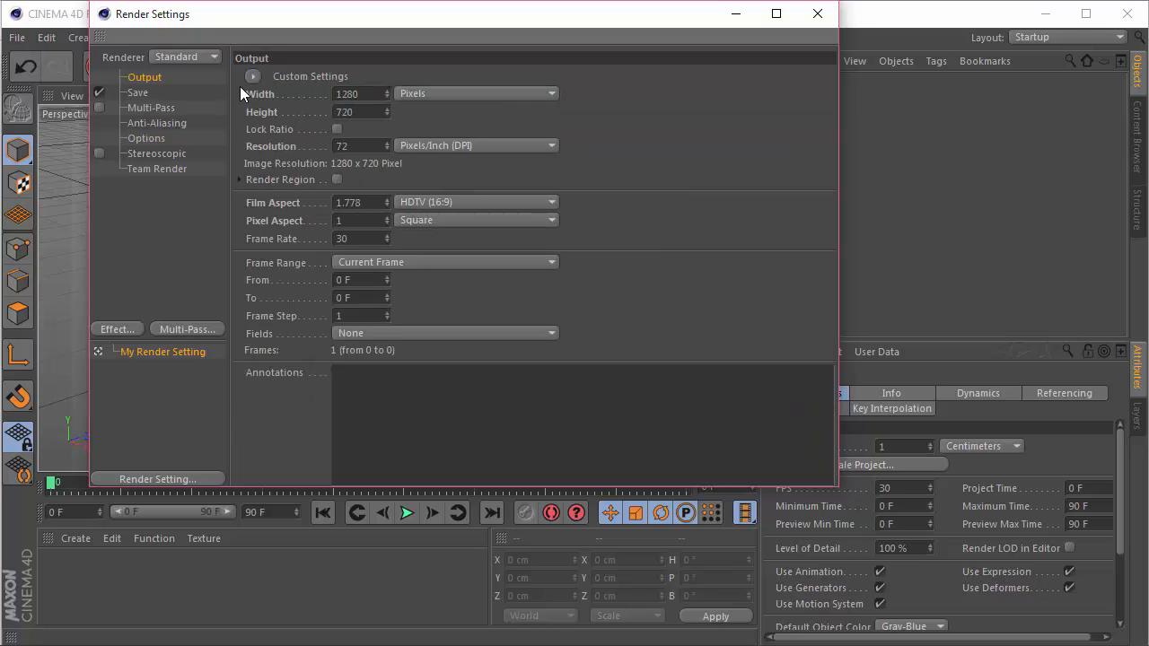
pyautogui.click(817, 13)
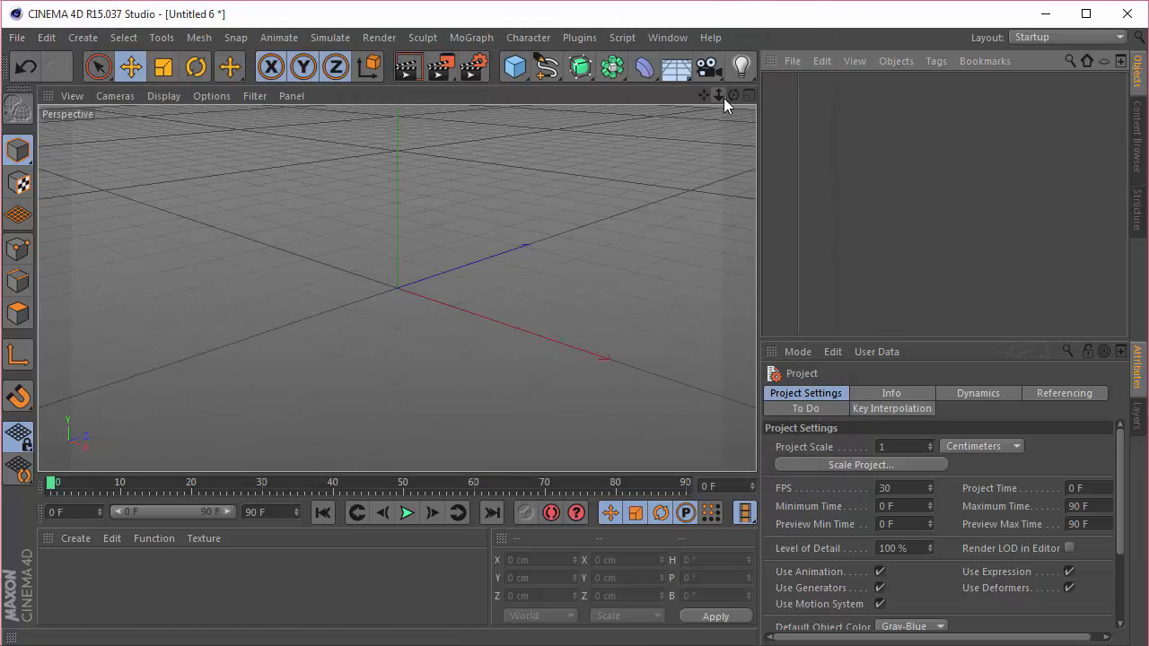
# Add a text spline to the scene and set its alignment to Middle
pyautogui.moveTo(732, 96); pyautogui.dragTo(733, 99)
pyautogui.moveTo(548, 72); pyautogui.dragTo(615, 222)
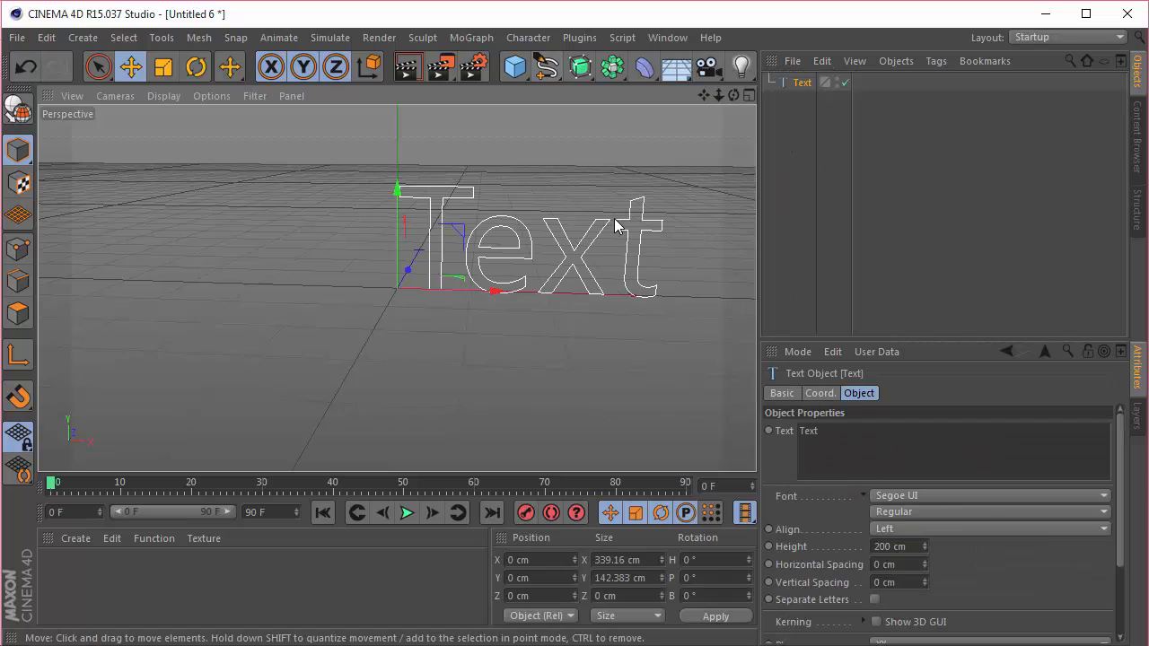
pyautogui.click(915, 529)
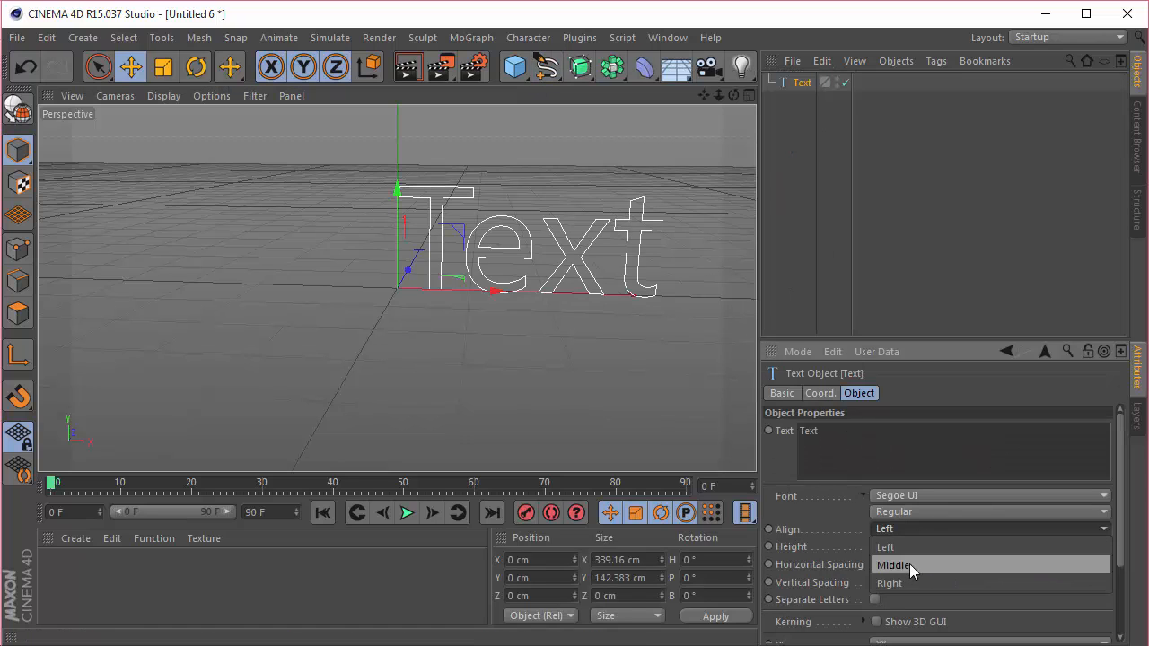
pyautogui.click(910, 565)
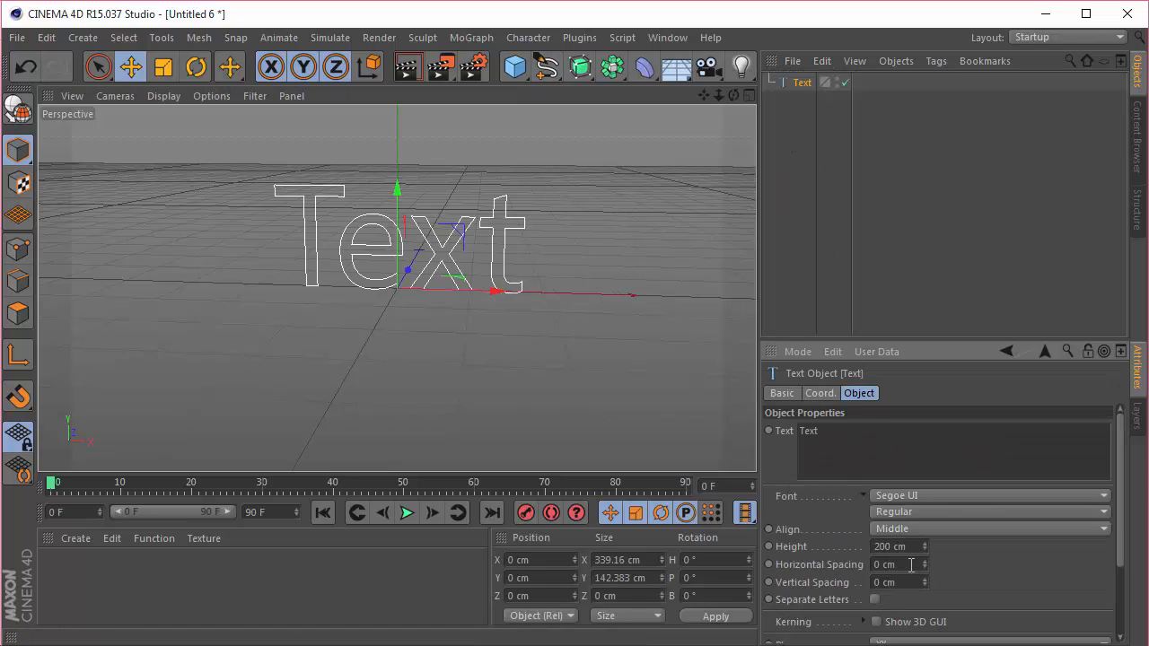
# Replace the text spline's default wording with CUBE
pyautogui.click(914, 492)
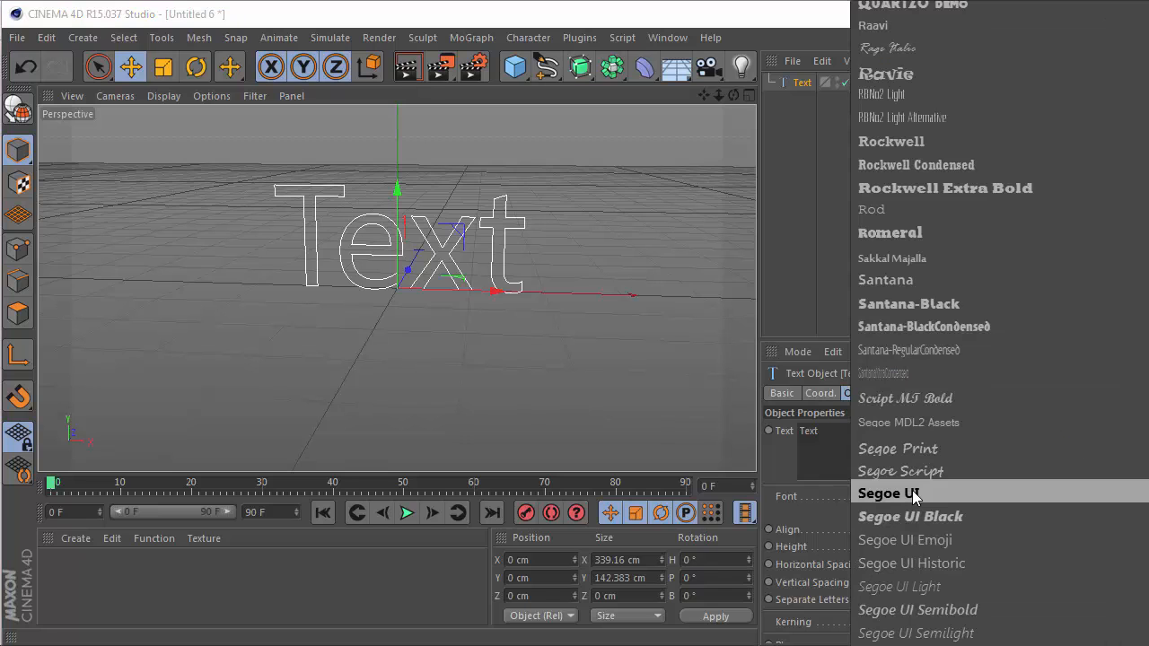
pyautogui.click(825, 467)
pyautogui.doubleClick(835, 450)
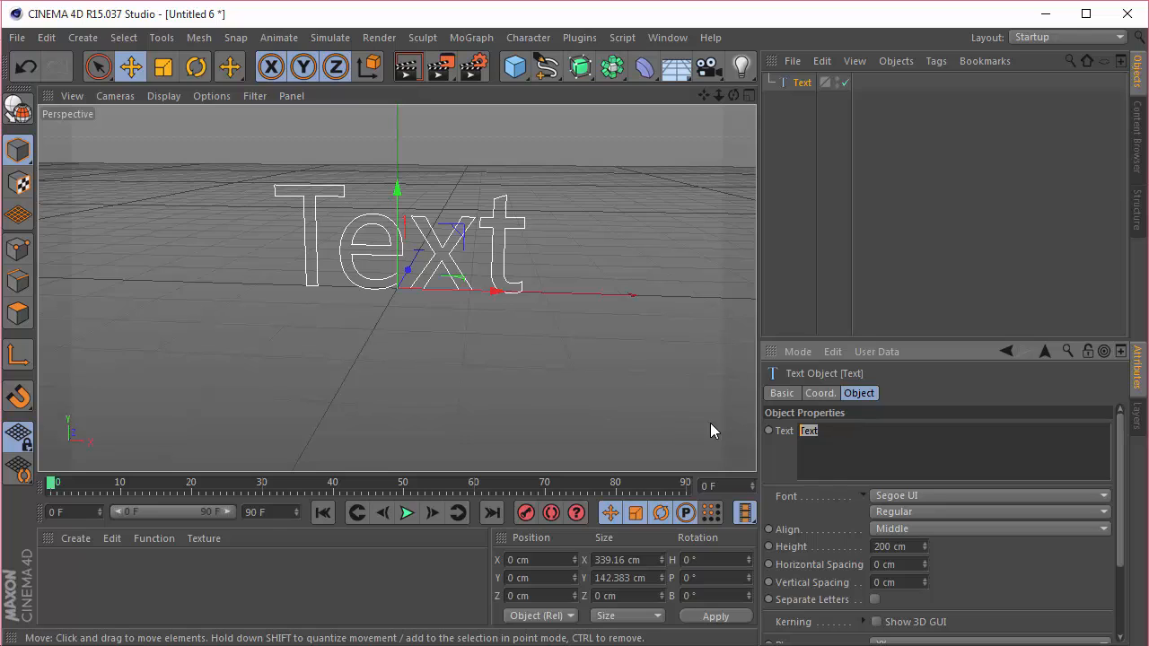
pyautogui.write('CINEMA 4')
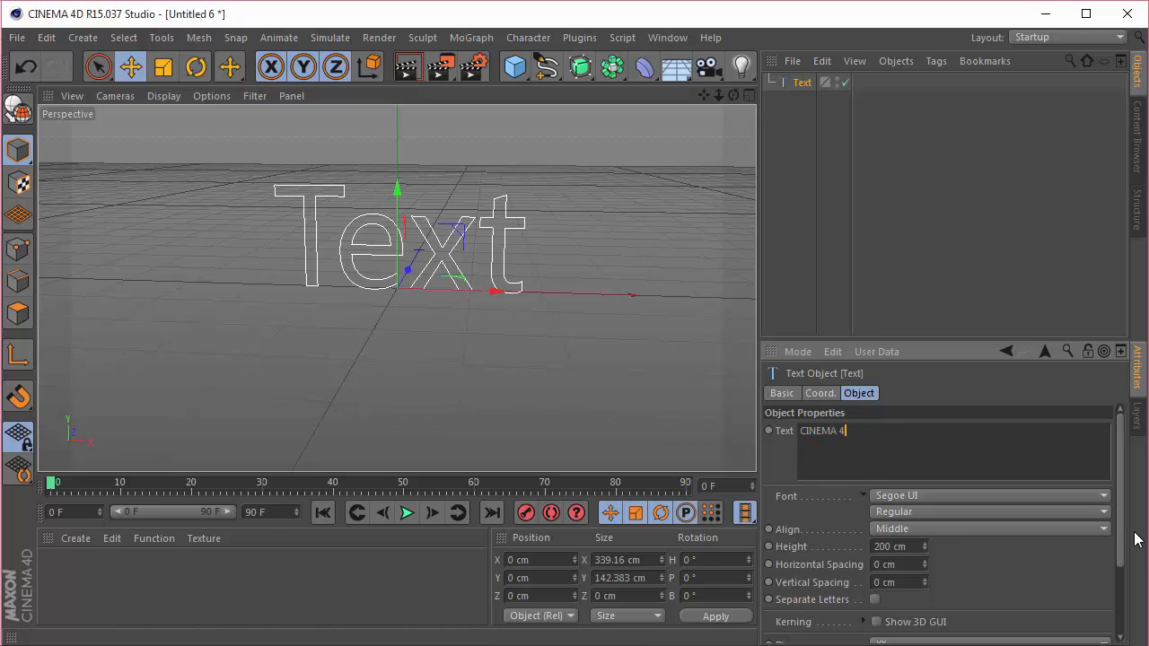
pyautogui.moveTo(851, 432); pyautogui.dragTo(655, 429)
pyautogui.write('CU')
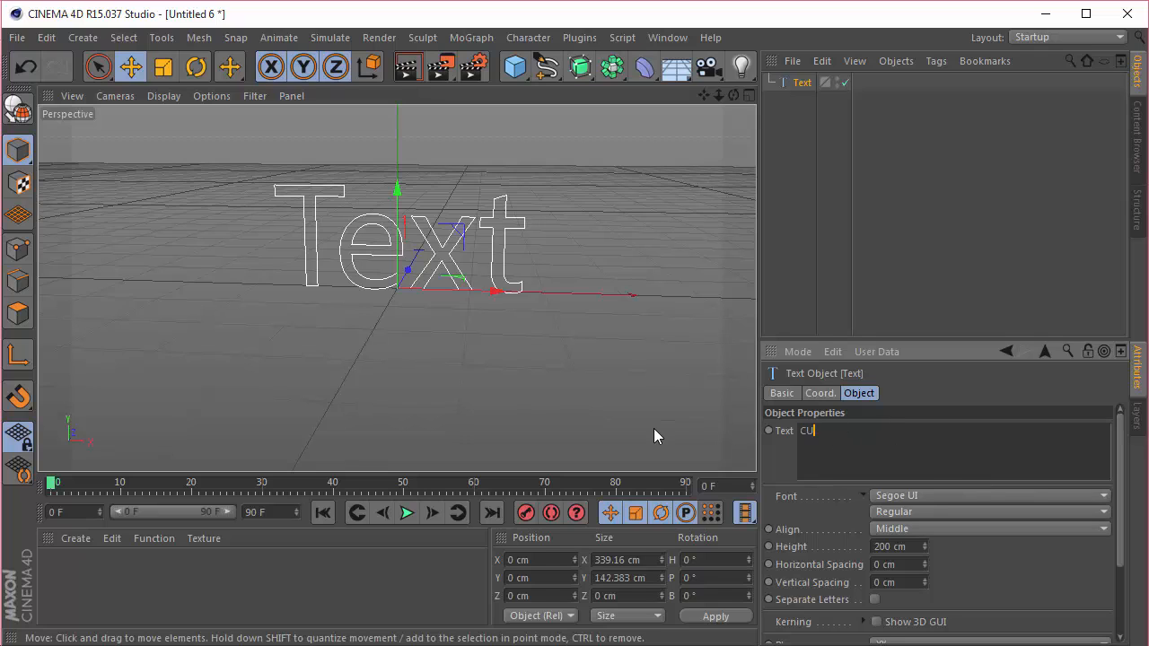
pyautogui.write('BE')
pyautogui.click(1018, 597)
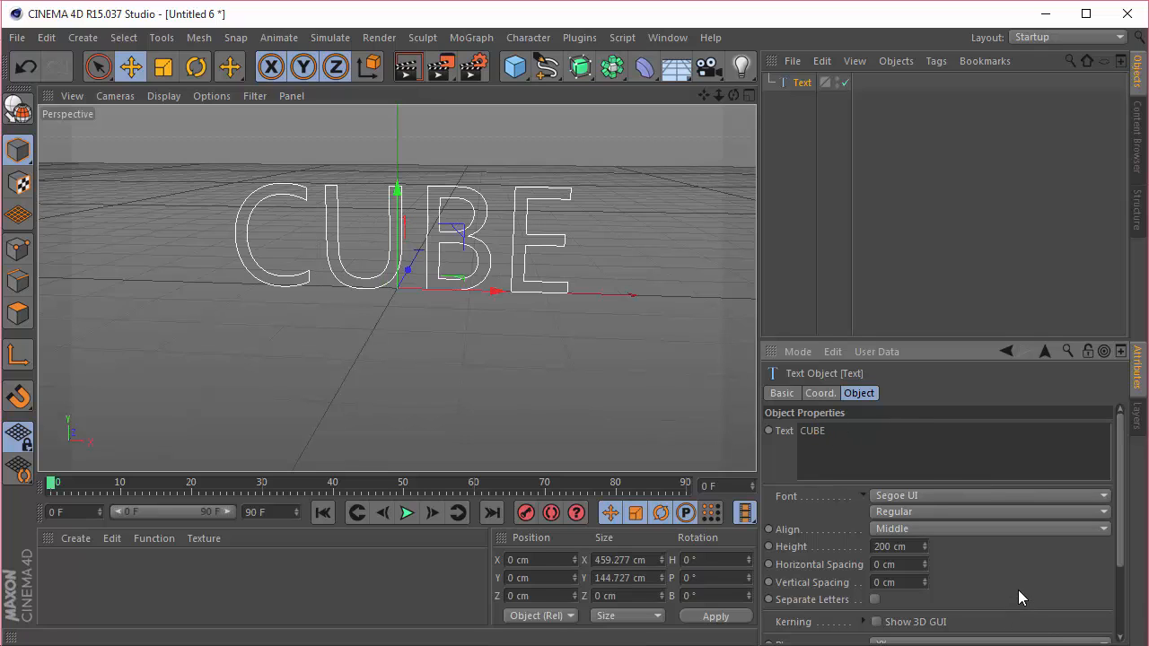
# Change the text spline's wording to DEVIL
pyautogui.moveTo(851, 430); pyautogui.dragTo(647, 427)
pyautogui.write('DE')
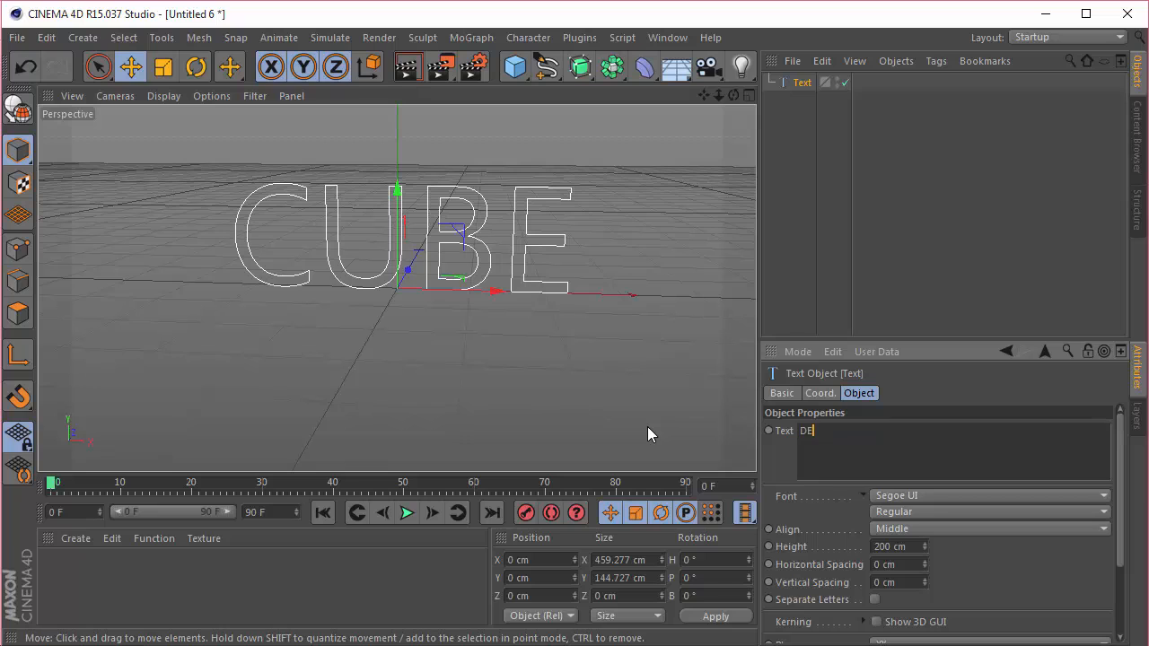
pyautogui.write('VIL')
pyautogui.click(1066, 590)
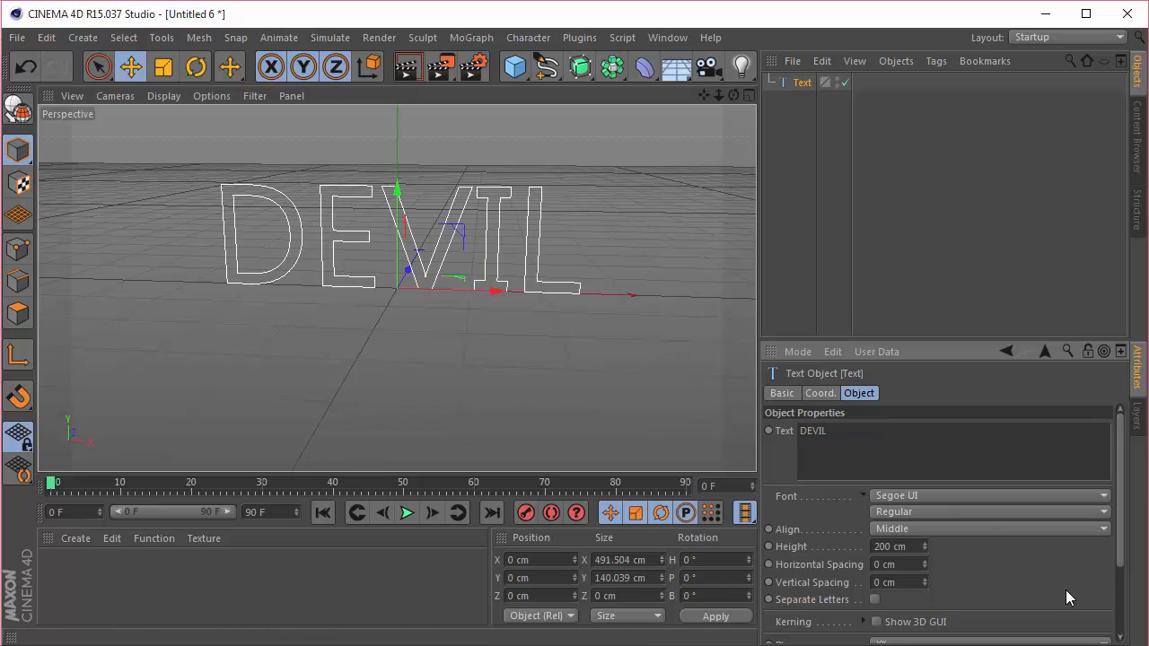
# Browse the installed fonts and try Kabel on the DEVIL text
pyautogui.click(932, 496)
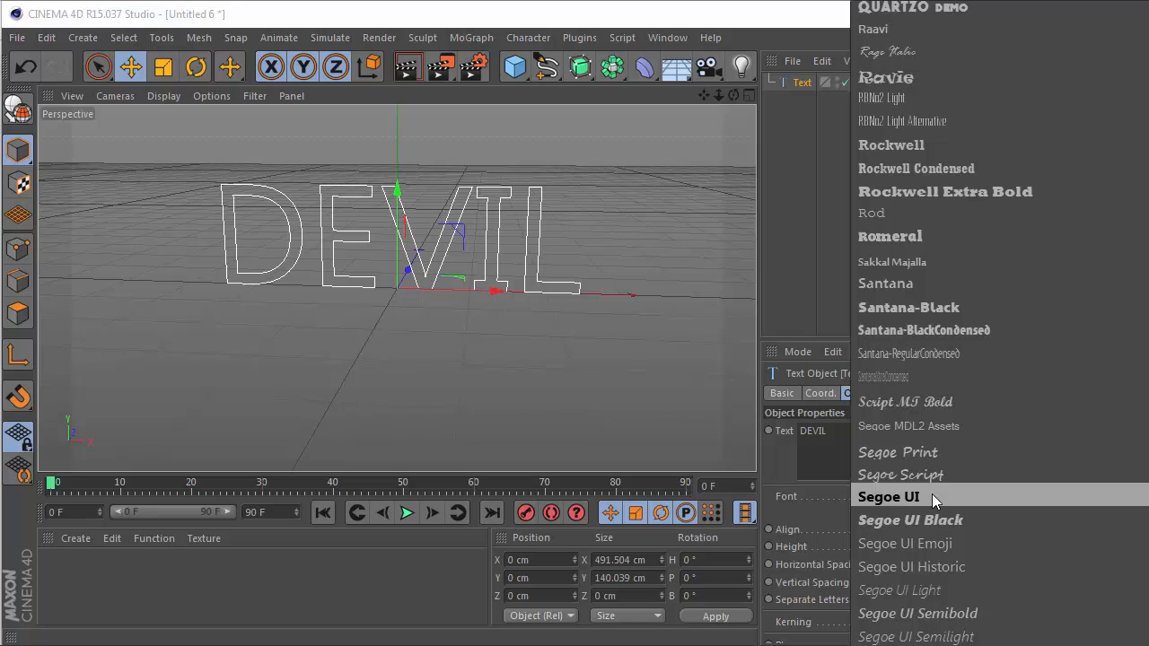
pyautogui.scroll(6, 931, 494)
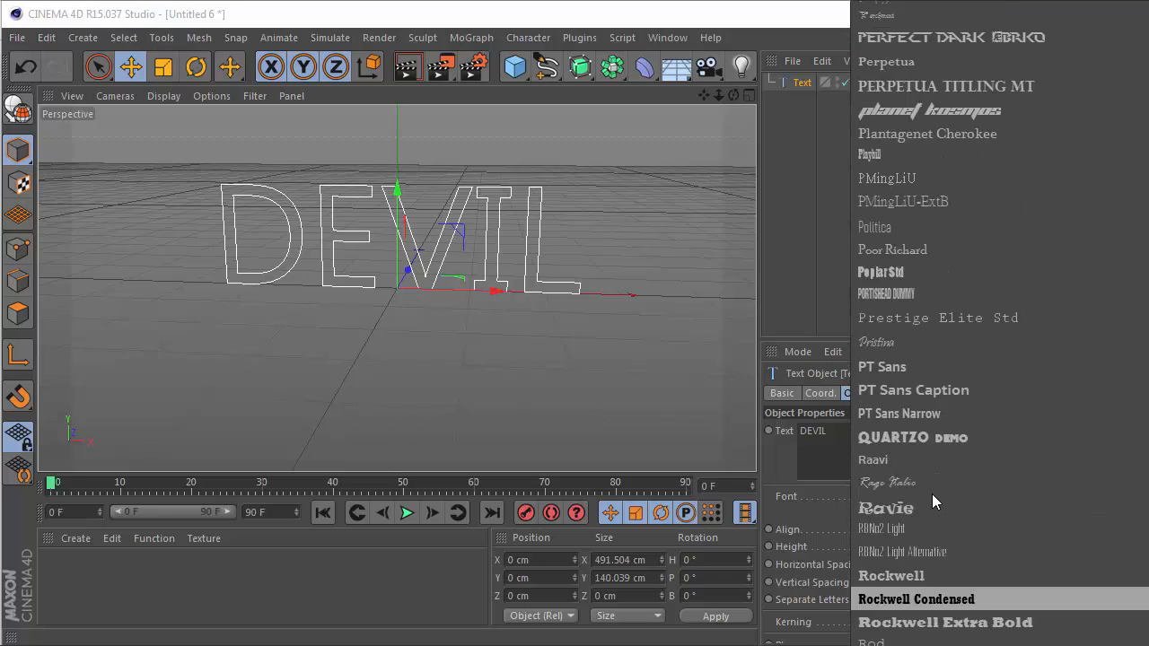
pyautogui.scroll(10, 932, 494)
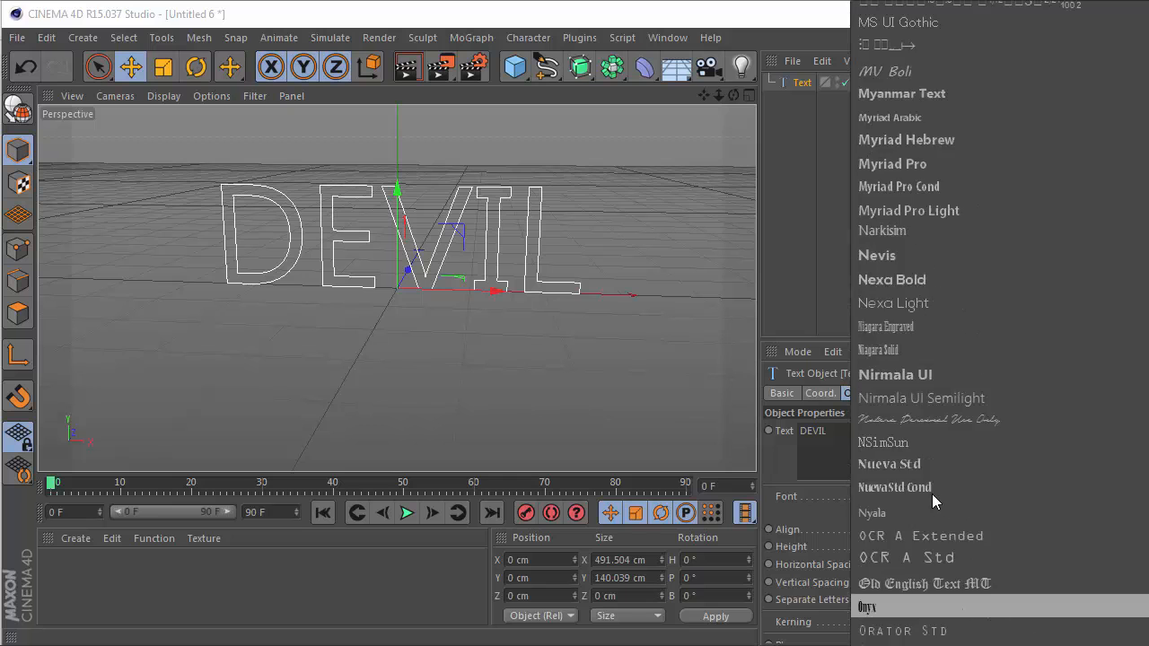
pyautogui.scroll(20, 932, 494)
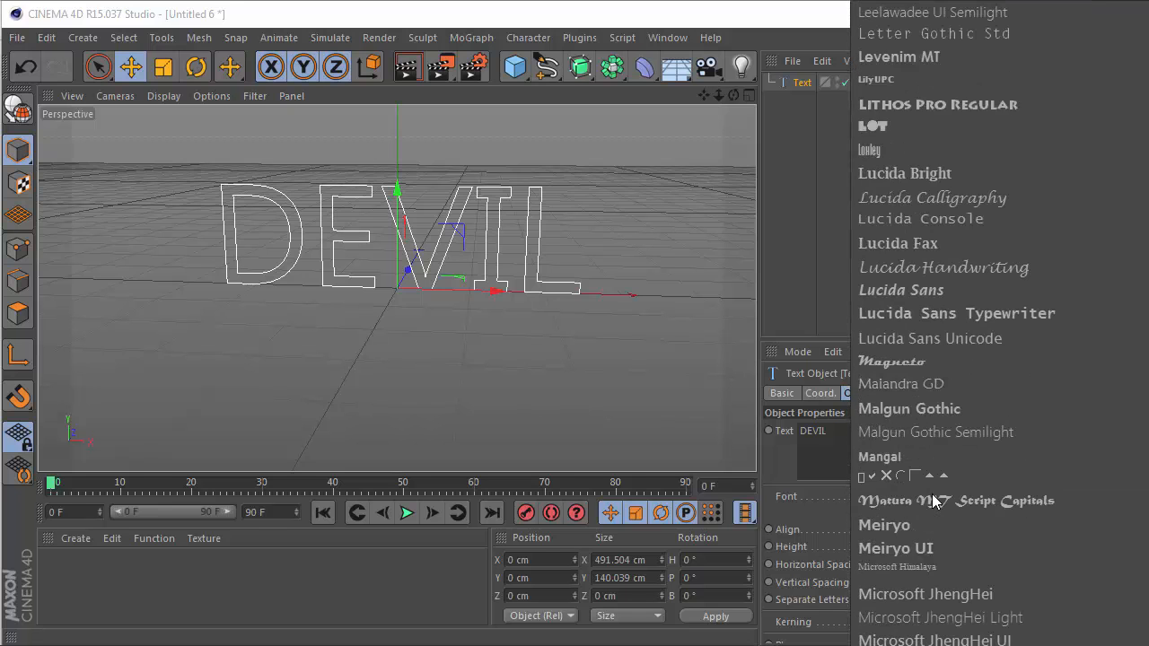
pyautogui.scroll(3, 934, 500)
pyautogui.scroll(8, 941, 437)
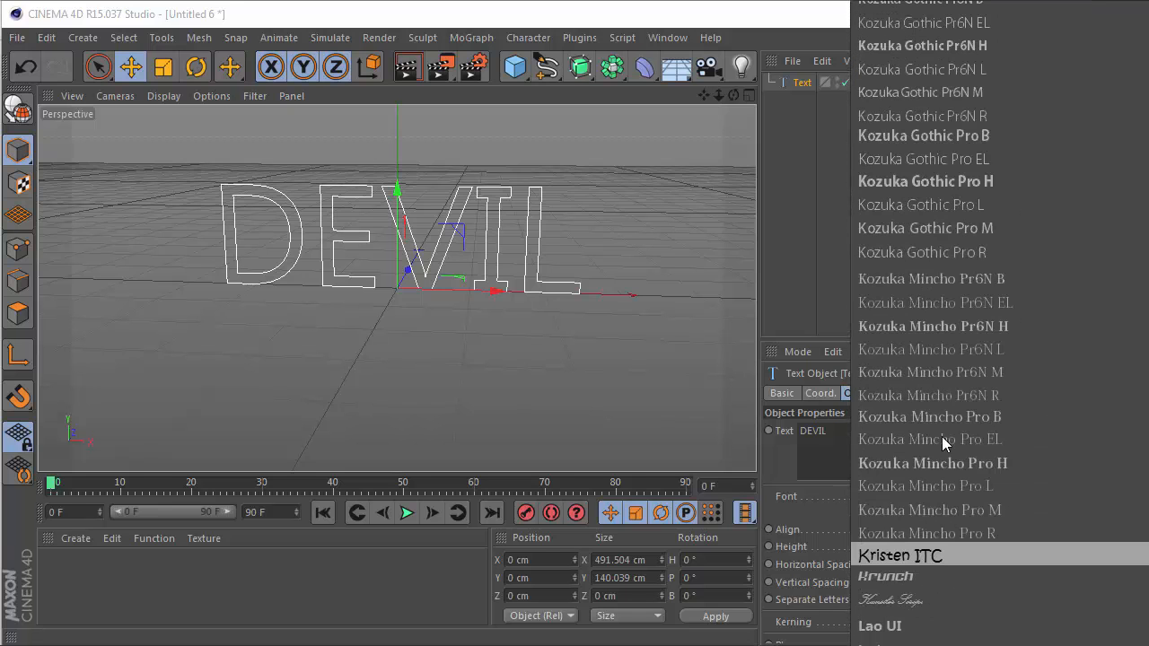
pyautogui.scroll(8, 941, 436)
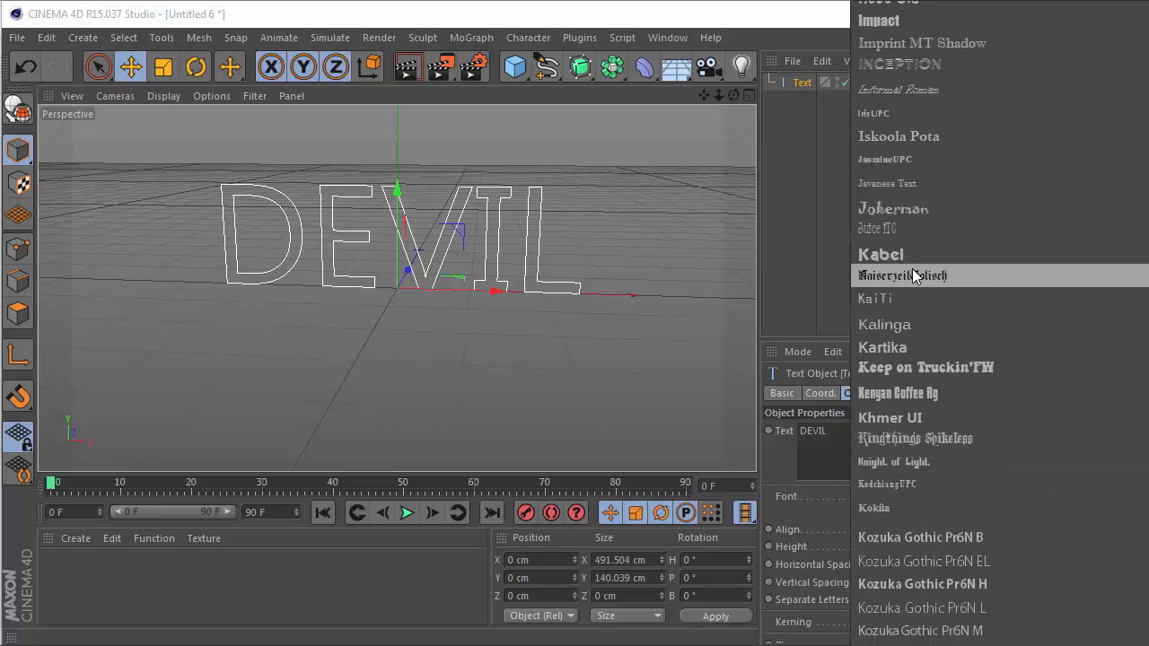
pyautogui.click(910, 260)
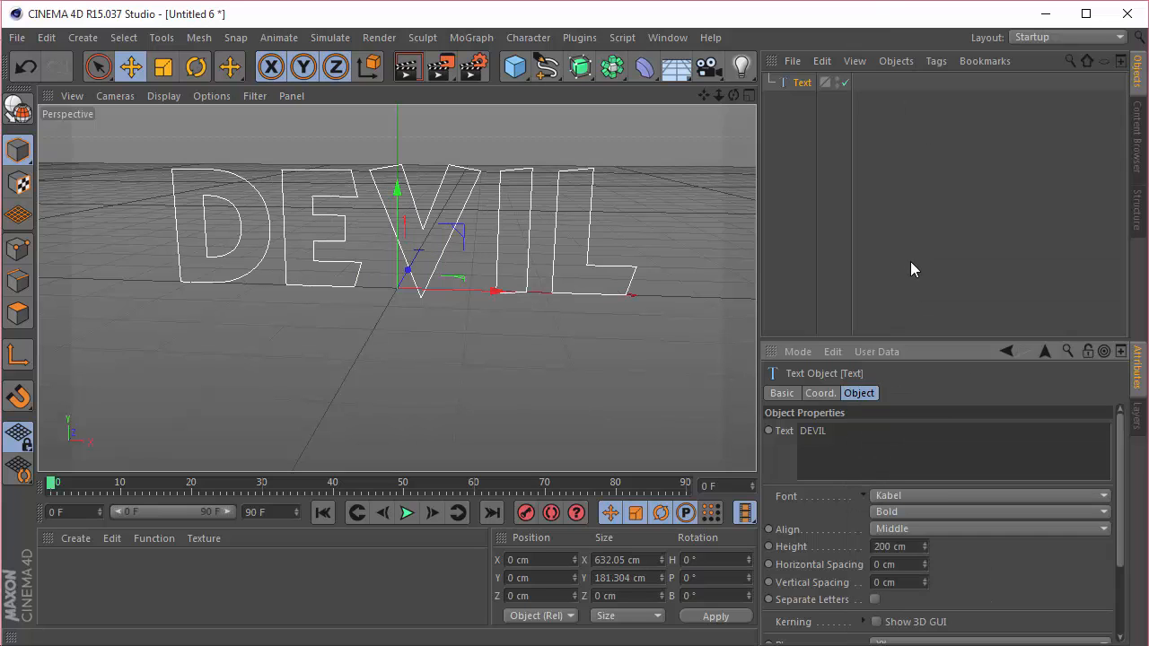
# Try the rounded Franks font on the DEVIL text
pyautogui.click(916, 497)
pyautogui.scroll(2, 939, 447)
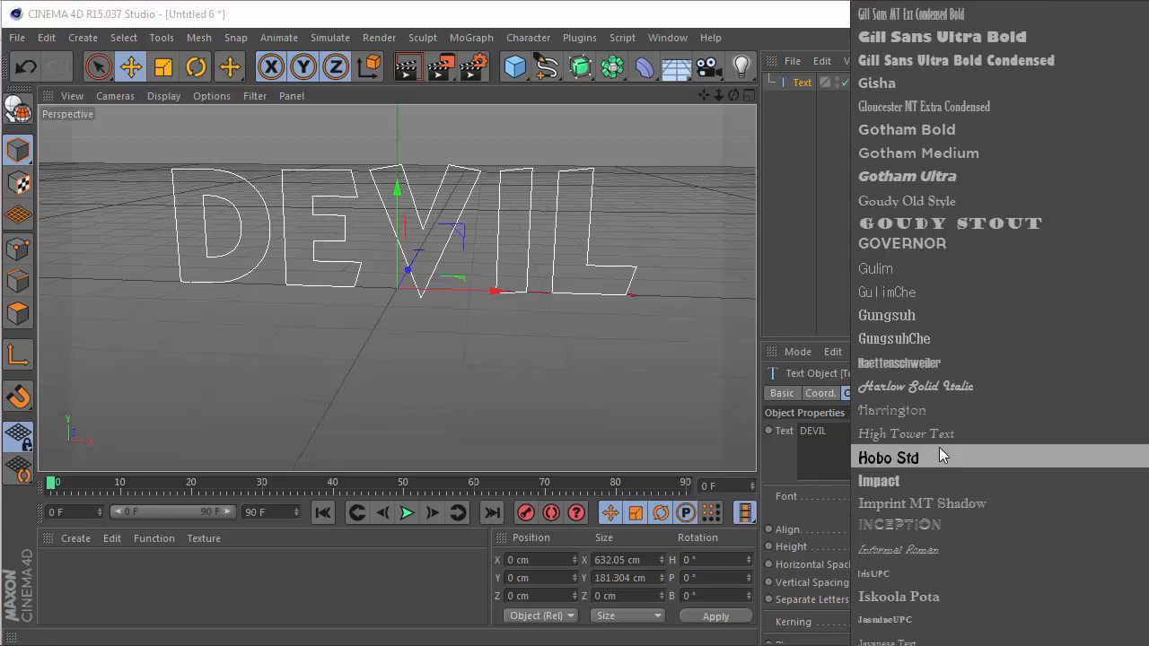
pyautogui.scroll(6, 940, 458)
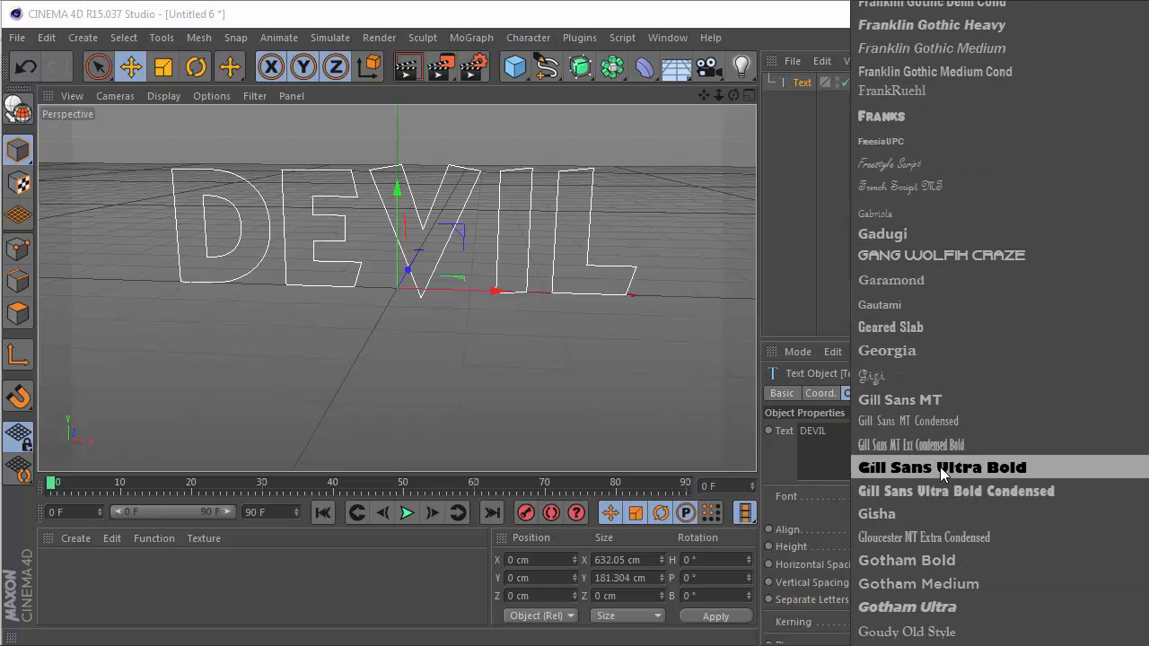
pyautogui.scroll(5, 938, 446)
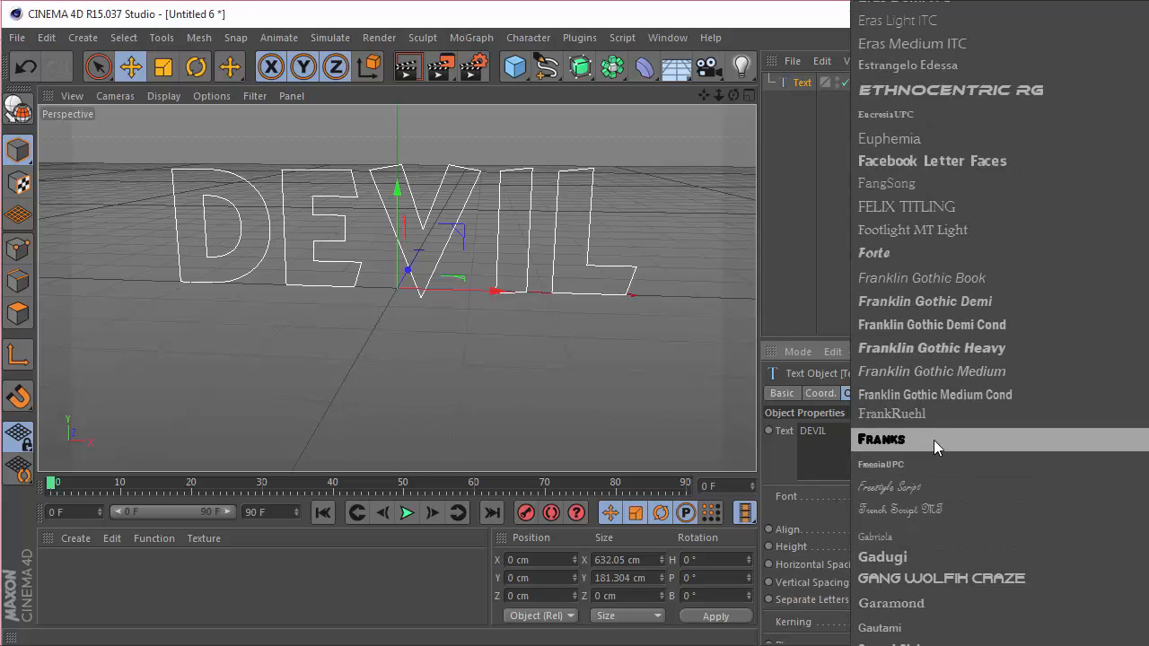
pyautogui.click(934, 440)
# Set the DEVIL text's font to Santana-Black and enable Separate Letters
pyautogui.click(928, 499)
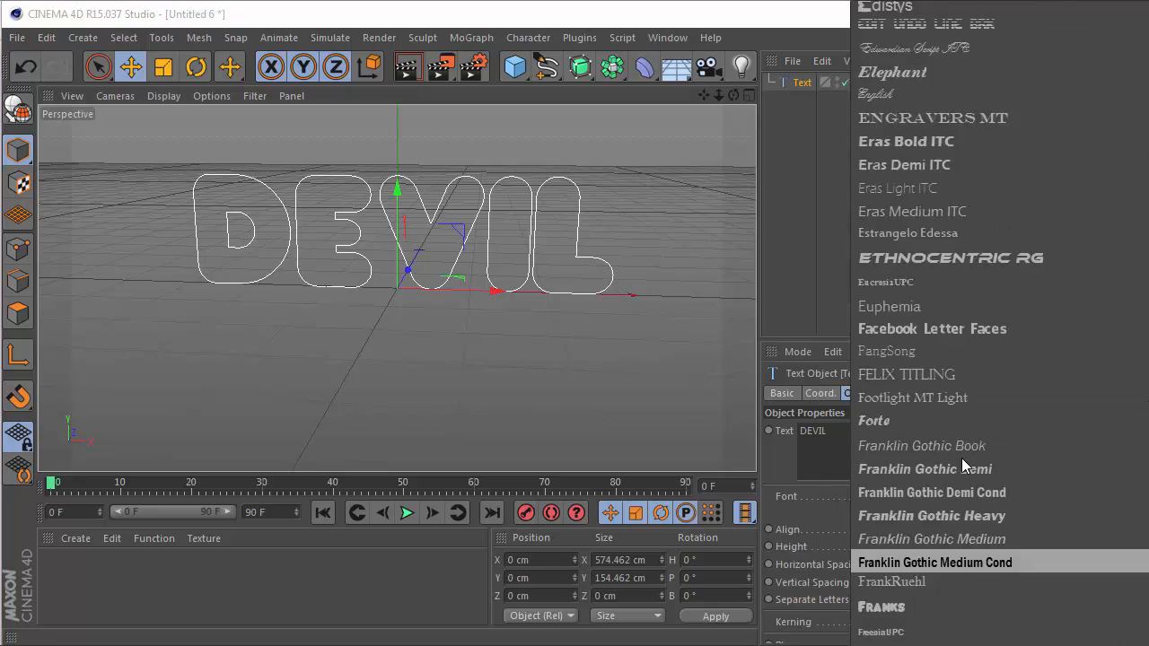
pyautogui.scroll(5, 962, 458)
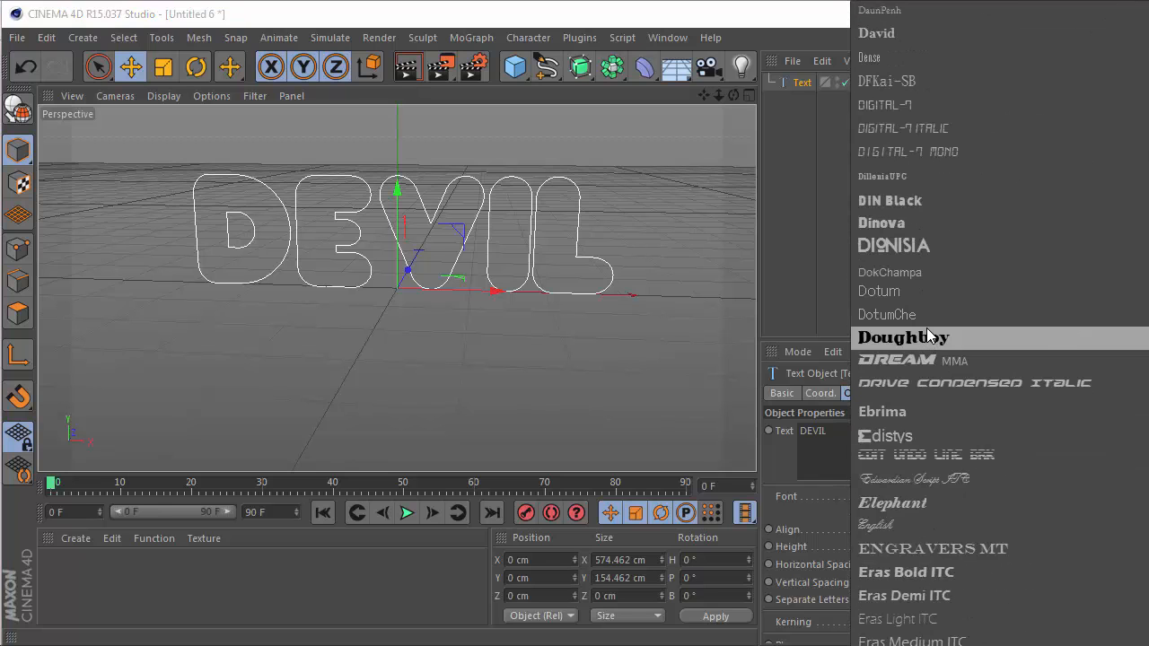
pyautogui.scroll(5, 926, 381)
pyautogui.scroll(12, 926, 380)
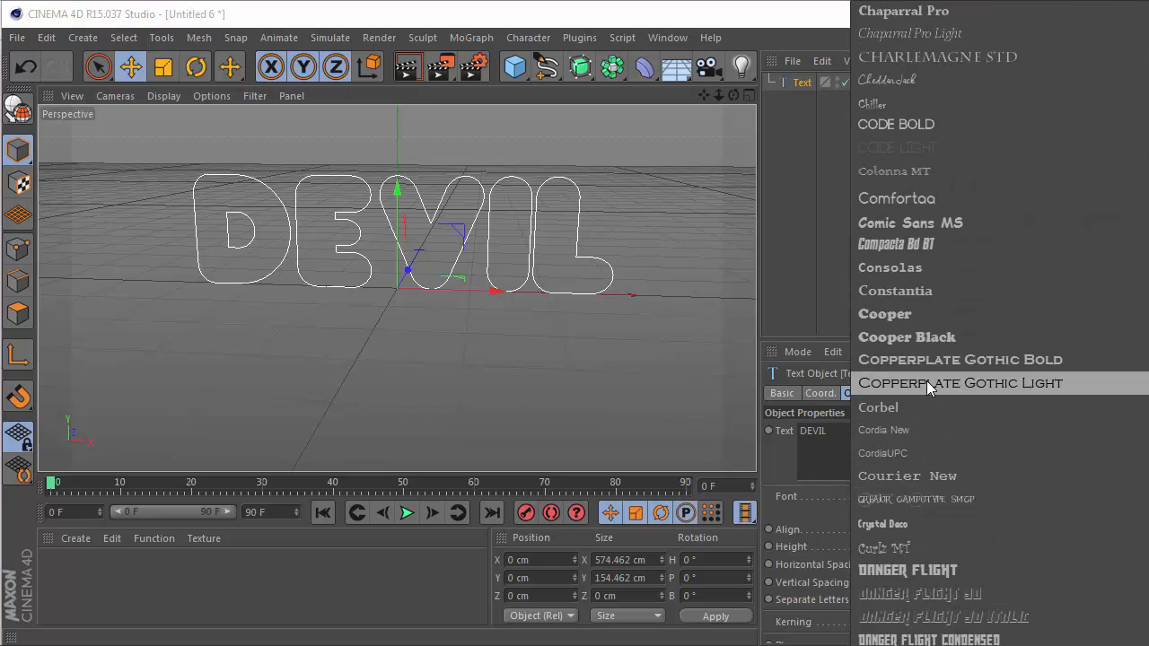
pyautogui.scroll(8, 926, 380)
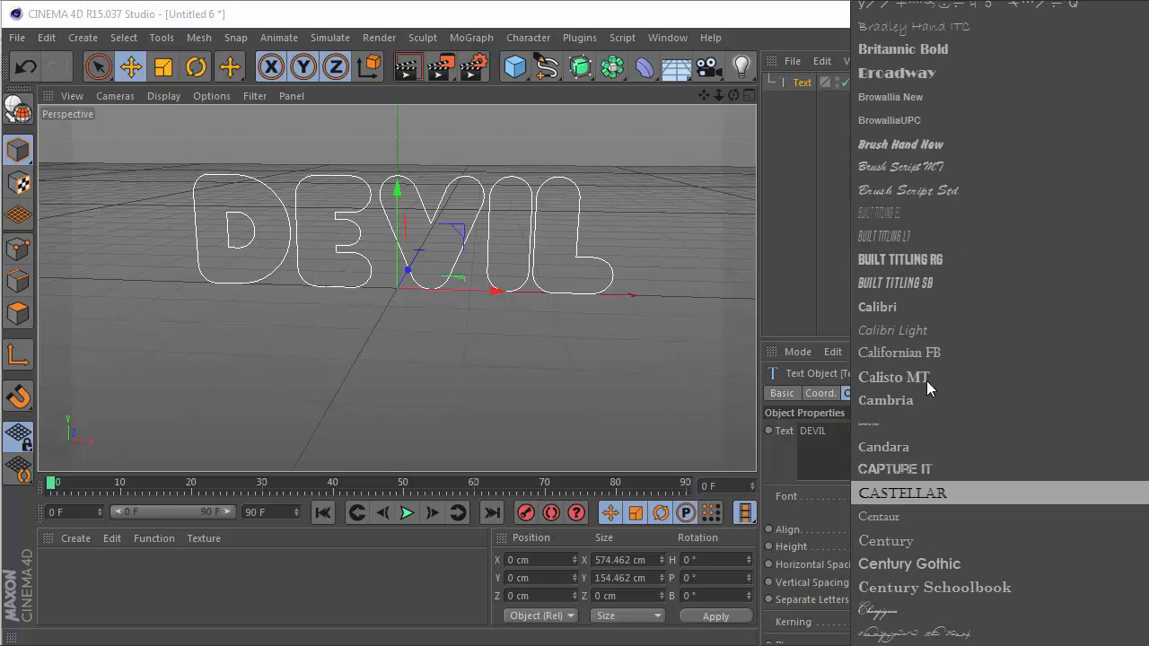
pyautogui.scroll(6, 926, 380)
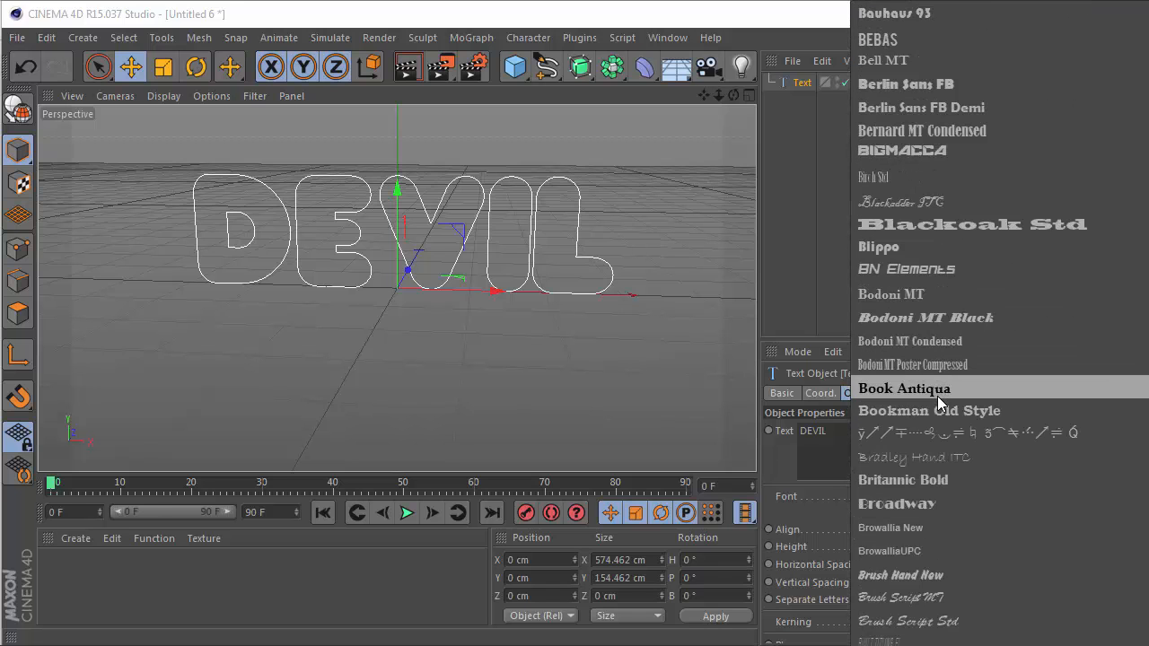
pyautogui.scroll(10, 940, 404)
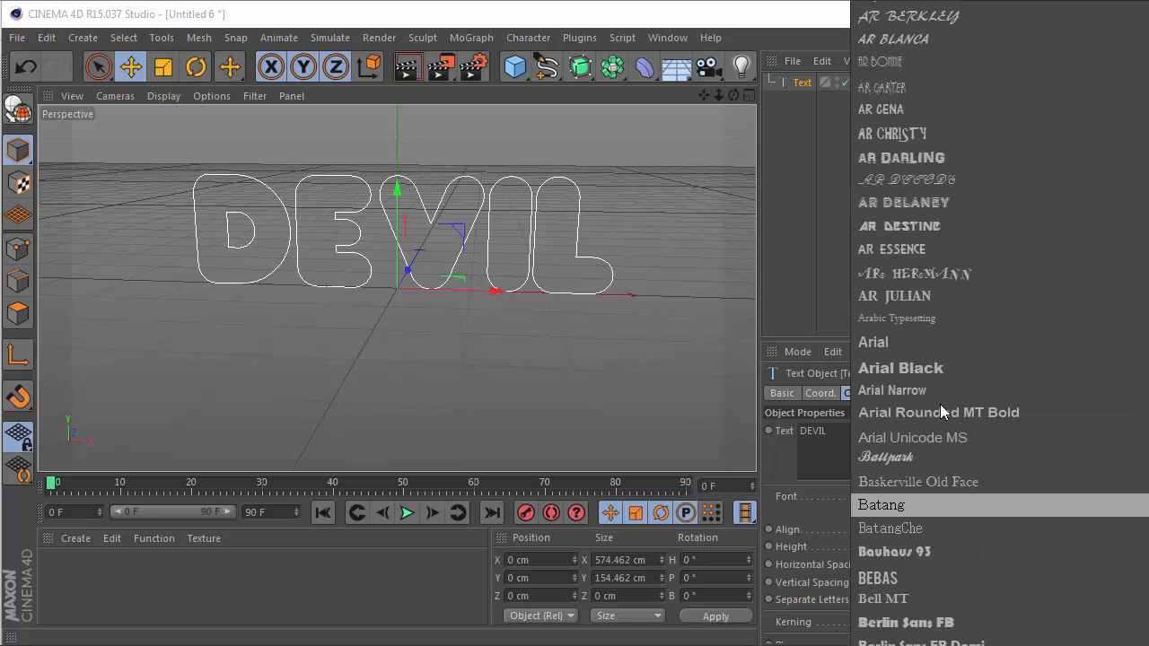
pyautogui.scroll(5, 940, 404)
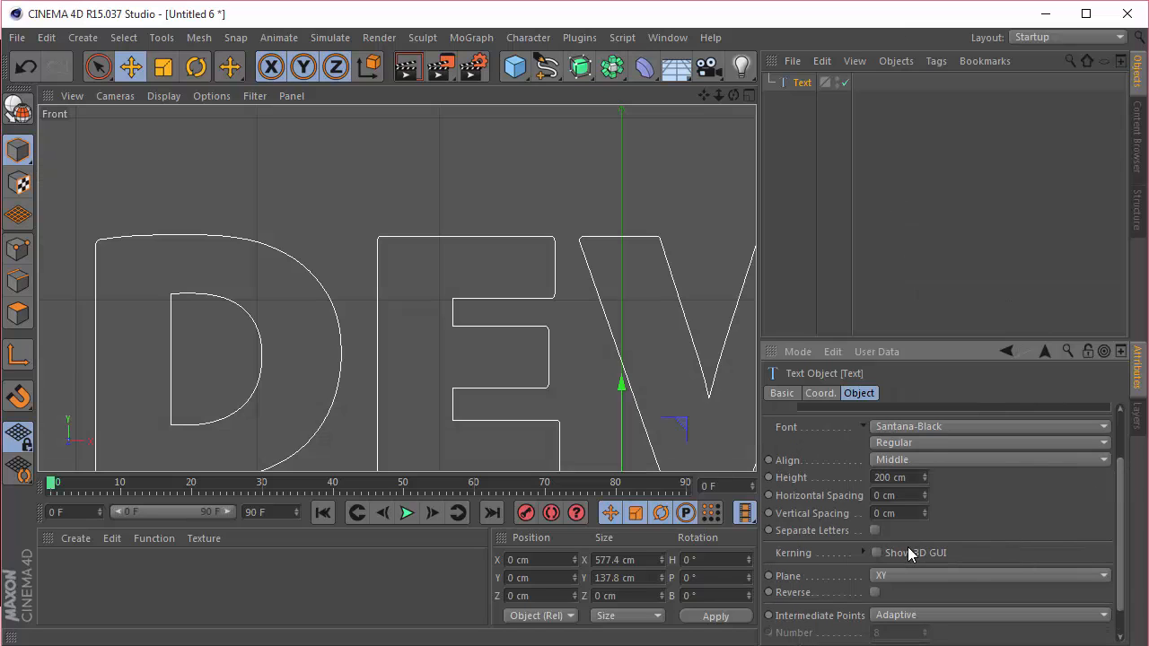
pyautogui.click(876, 530)
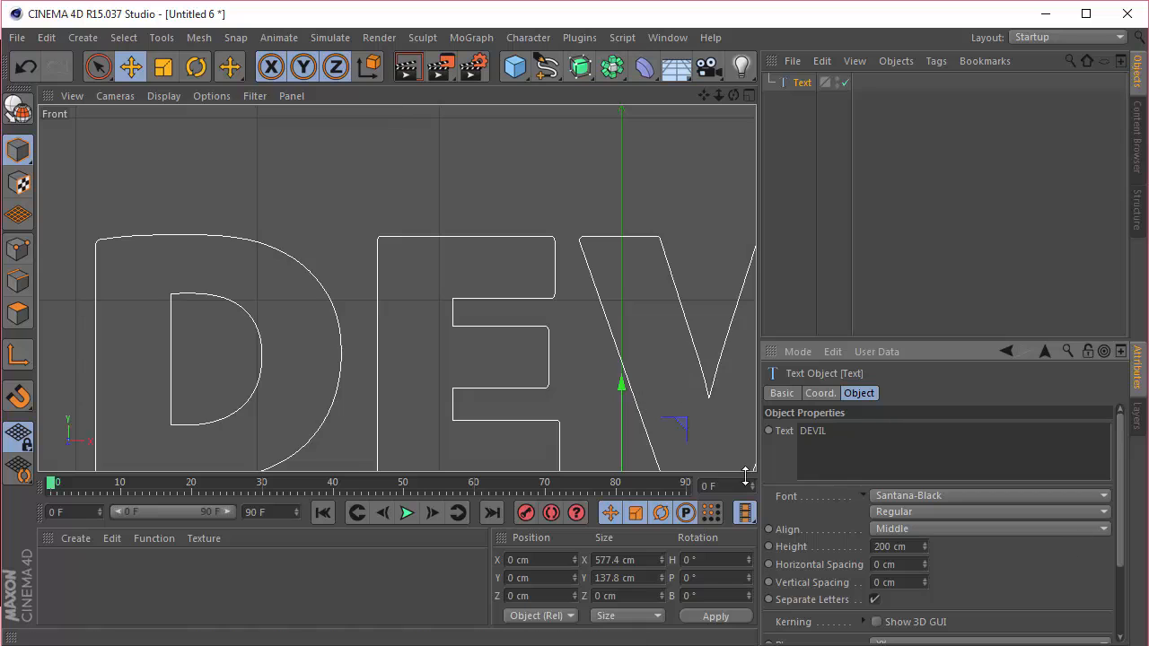
# Convert the DEVIL text into editable splines with one spline per letter
pyautogui.scroll(-3, 514, 311)
pyautogui.scroll(-2, 514, 311)
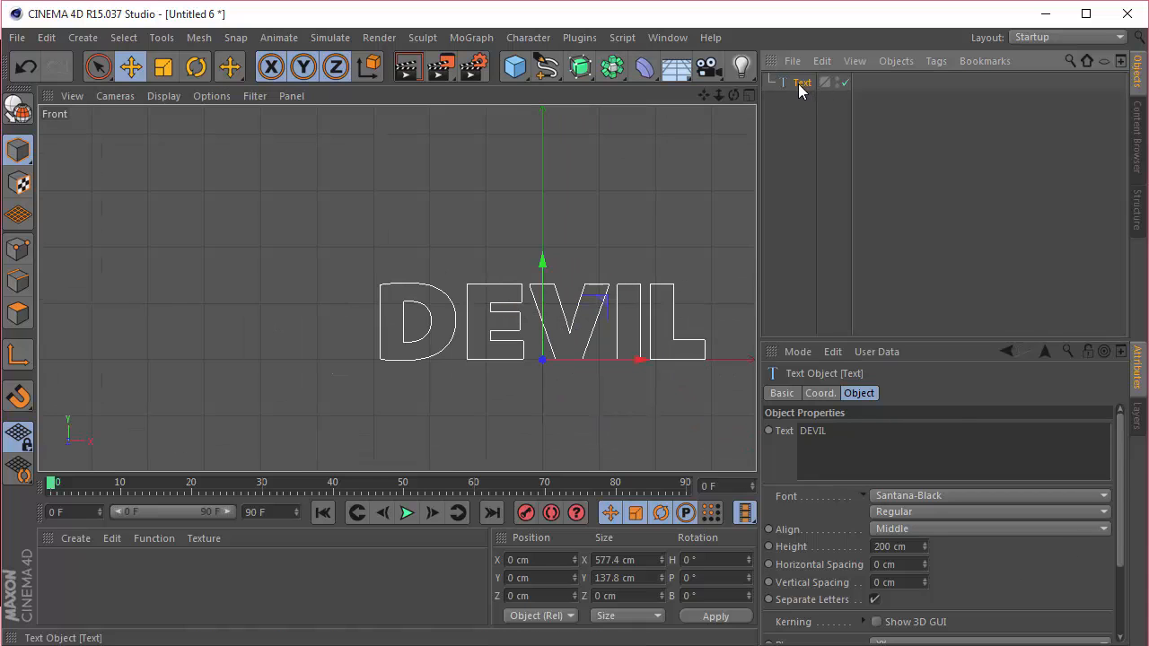
pyautogui.press('c')
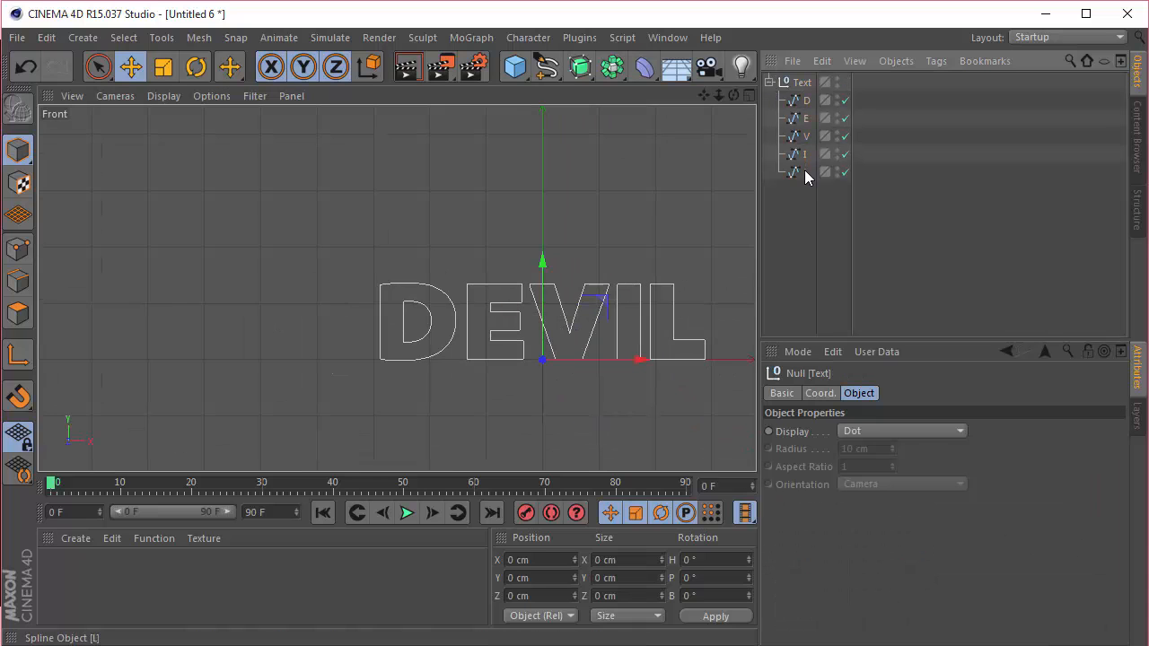
pyautogui.click(801, 117)
pyautogui.moveTo(802, 117); pyautogui.dragTo(801, 162)
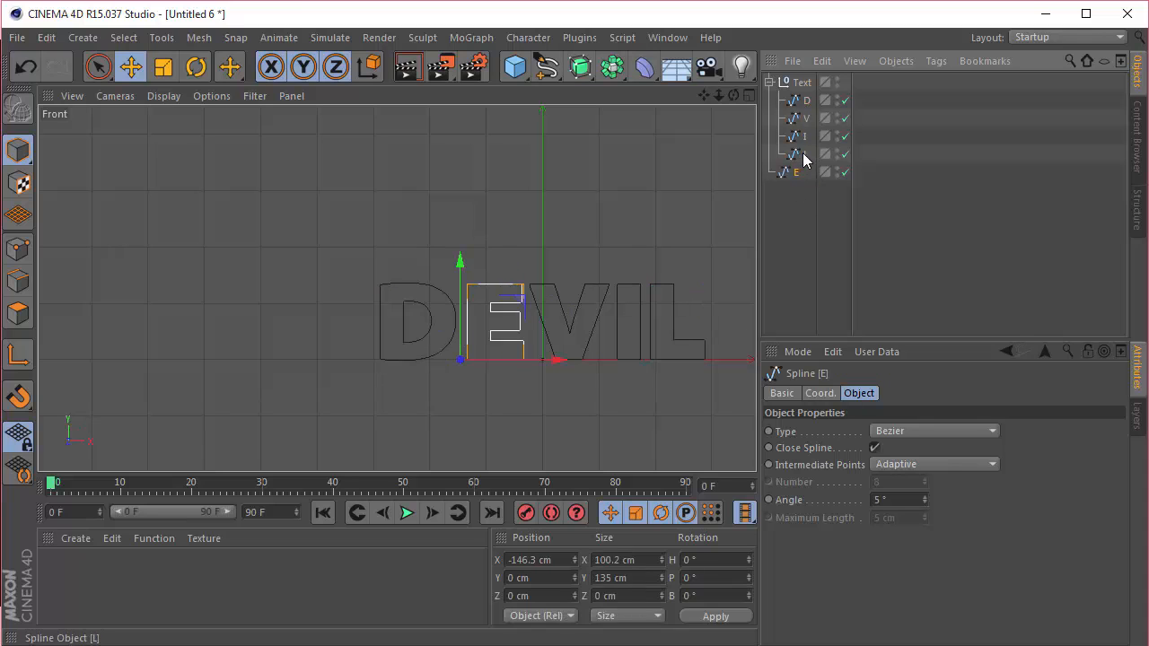
pyautogui.hotkey('ctrl', 'z')
# Move all five letter splines out of the Text null and delete the null
pyautogui.click(804, 170)
pyautogui.keyDown('shift'); pyautogui.click(806, 101); pyautogui.keyUp('shift')
pyautogui.moveTo(806, 105); pyautogui.dragTo(801, 184)
pyautogui.click(802, 83)
pyautogui.press('Delete')
# Delete the extra points at the upper and lower left outer corners of the D spline
pyautogui.scroll(3, 563, 302)
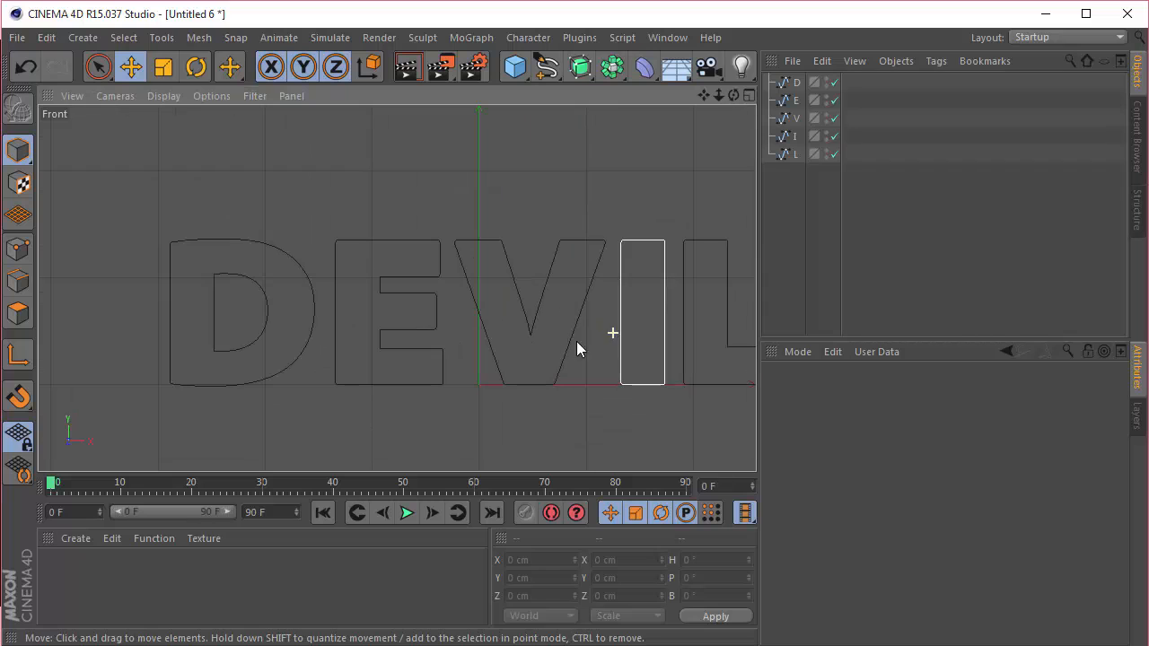
pyautogui.click(792, 83)
pyautogui.scroll(2, 169, 299)
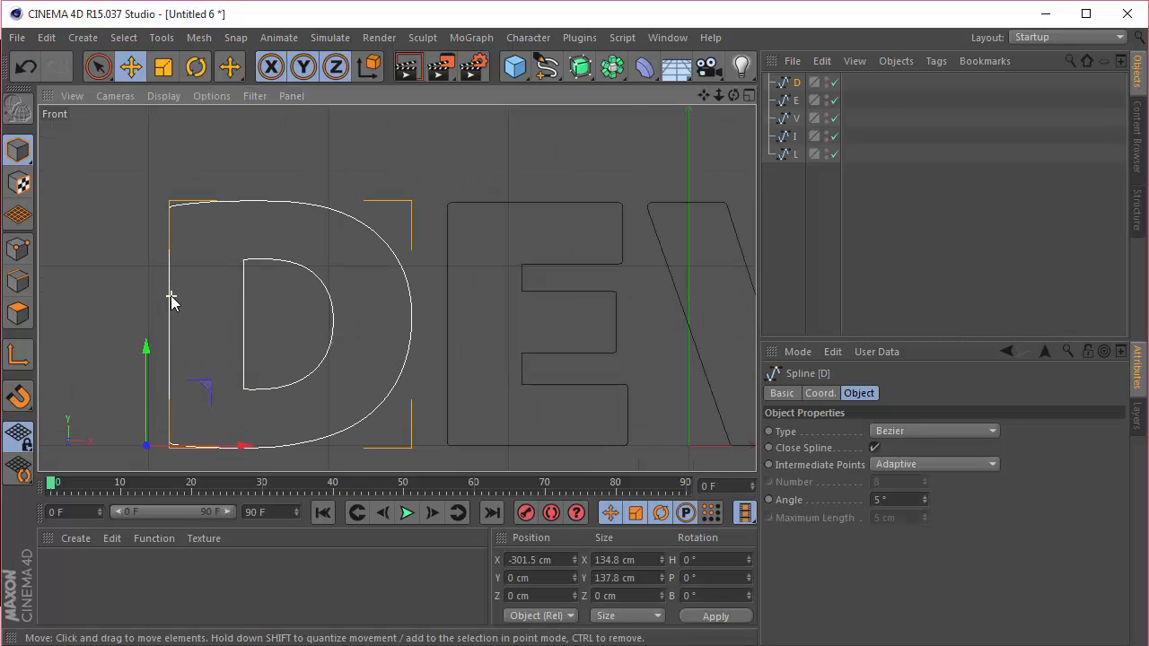
pyautogui.moveTo(705, 93); pyautogui.dragTo(817, 35)
pyautogui.scroll(2, 290, 395)
pyautogui.click(18, 248)
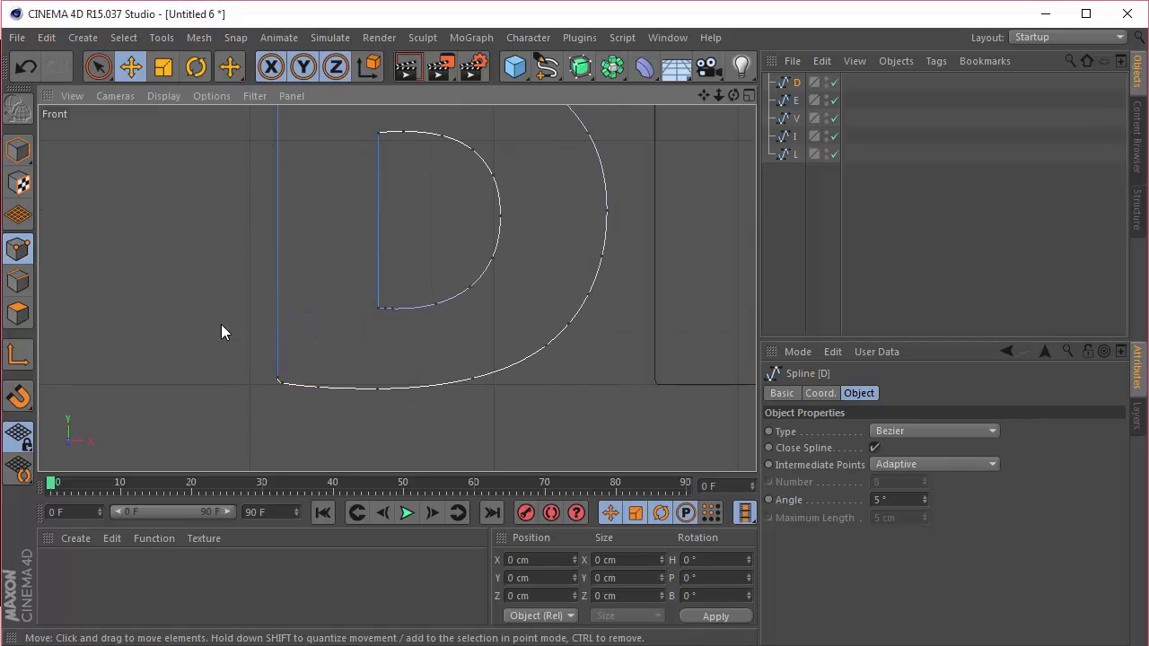
pyautogui.scroll(-1, 284, 348)
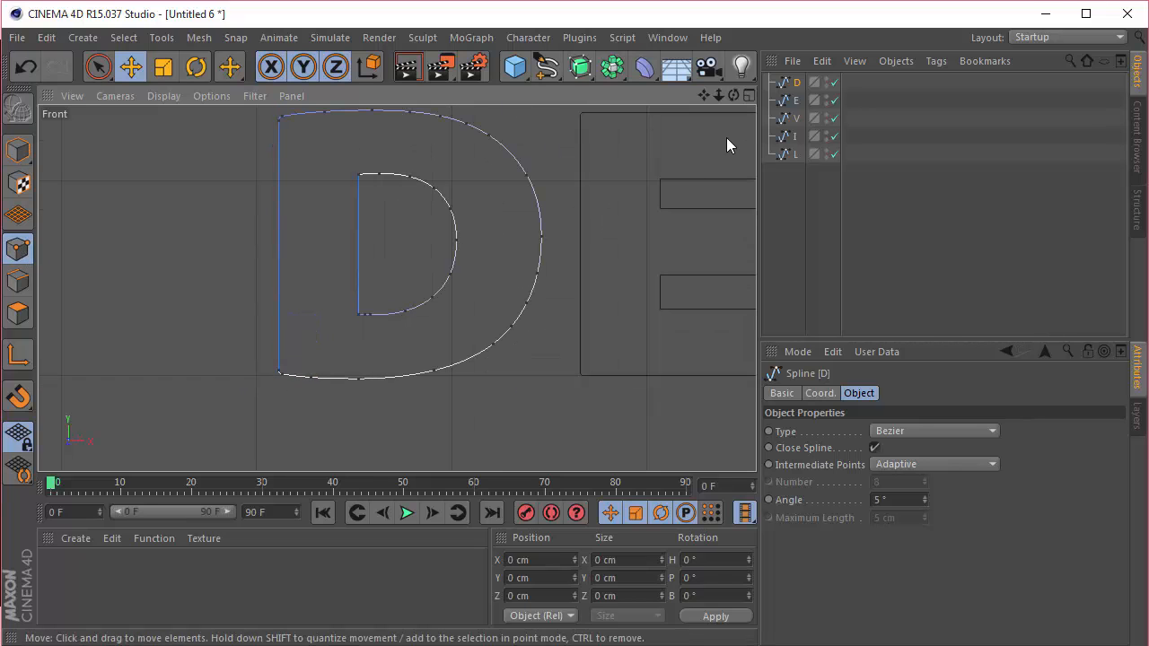
pyautogui.moveTo(704, 95); pyautogui.dragTo(841, 144)
pyautogui.click(98, 67)
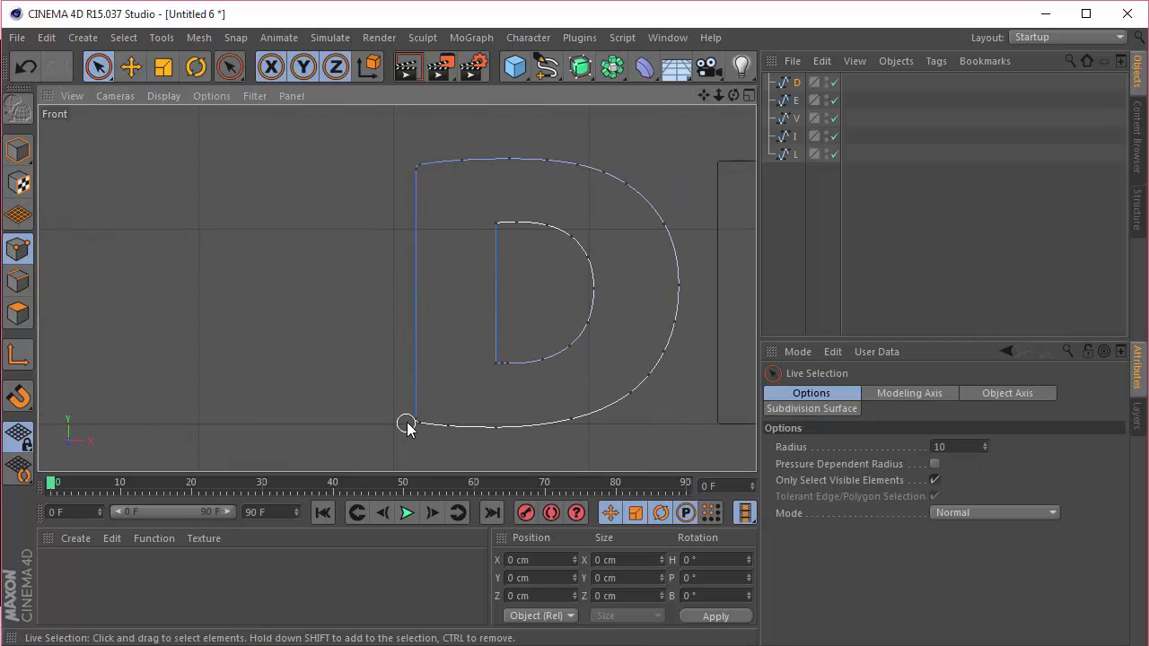
pyautogui.moveTo(406, 425)
pyautogui.mouseDown()
pyautogui.moveTo(411, 171)
pyautogui.moveTo(422, 166)
pyautogui.mouseUp()
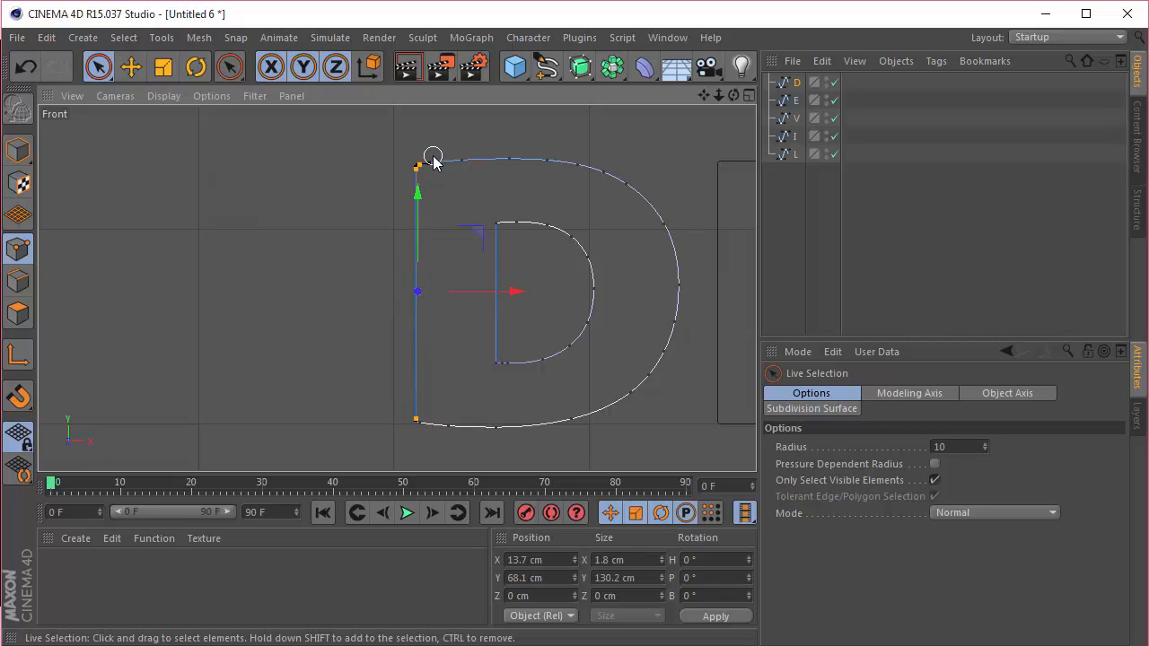
pyautogui.press('Delete')
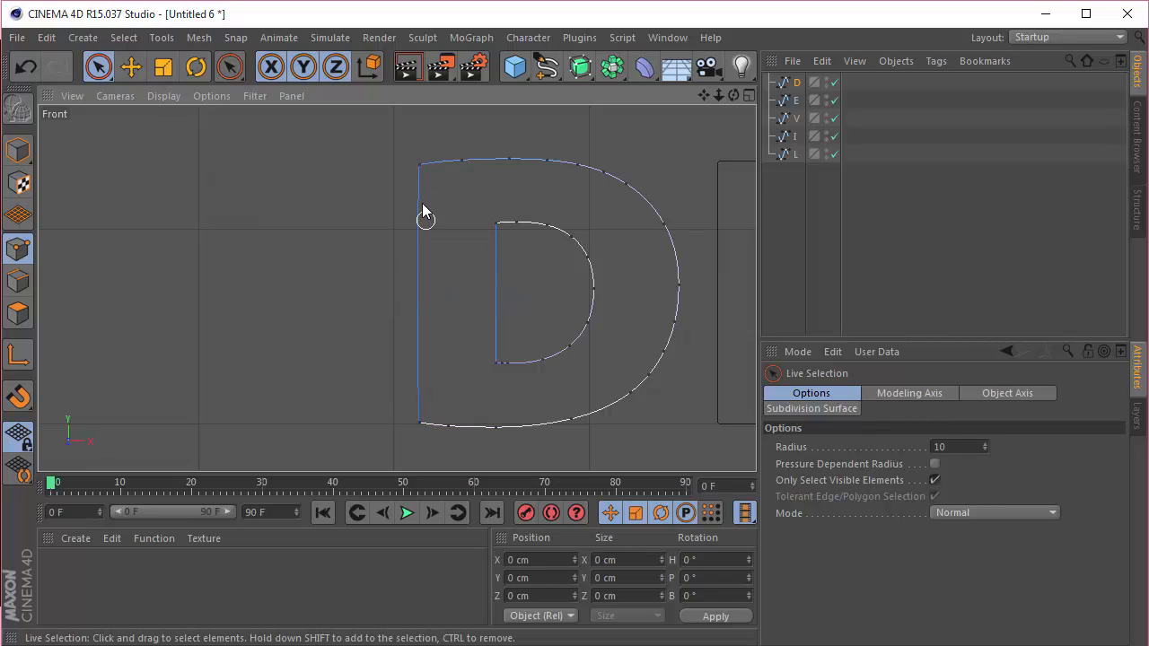
# Set the D's two left outer corner points to Hard Interpolation
pyautogui.click(415, 167)
pyautogui.keyDown('shift'); pyautogui.click(418, 422); pyautogui.keyUp('shift')
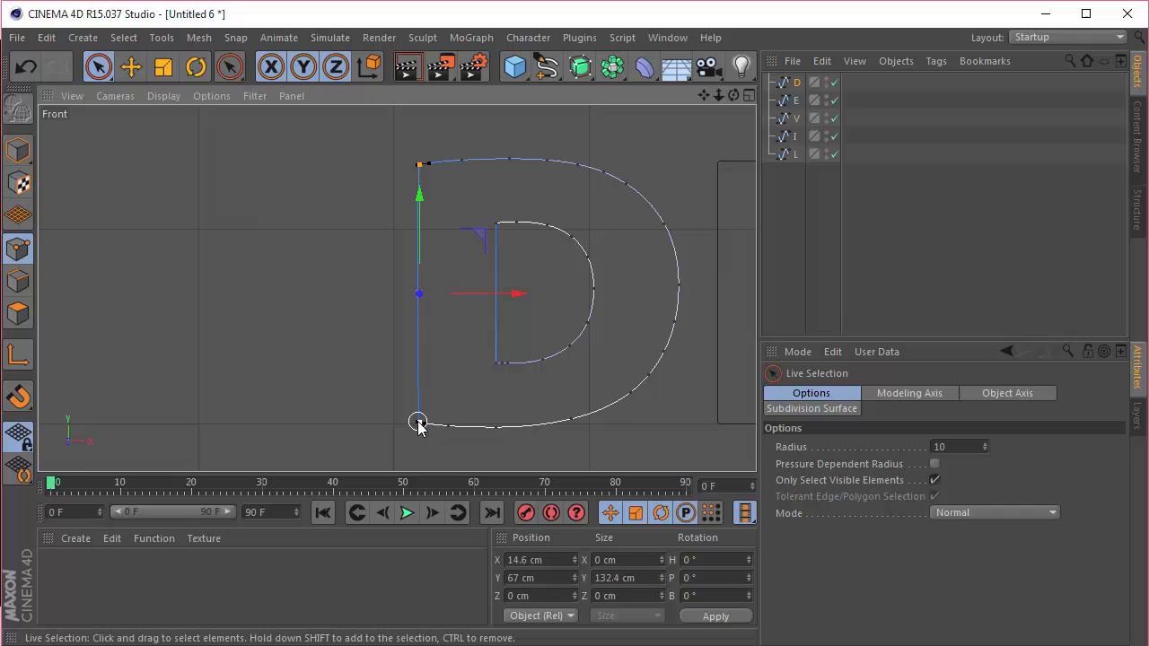
pyautogui.rightClick(371, 293)
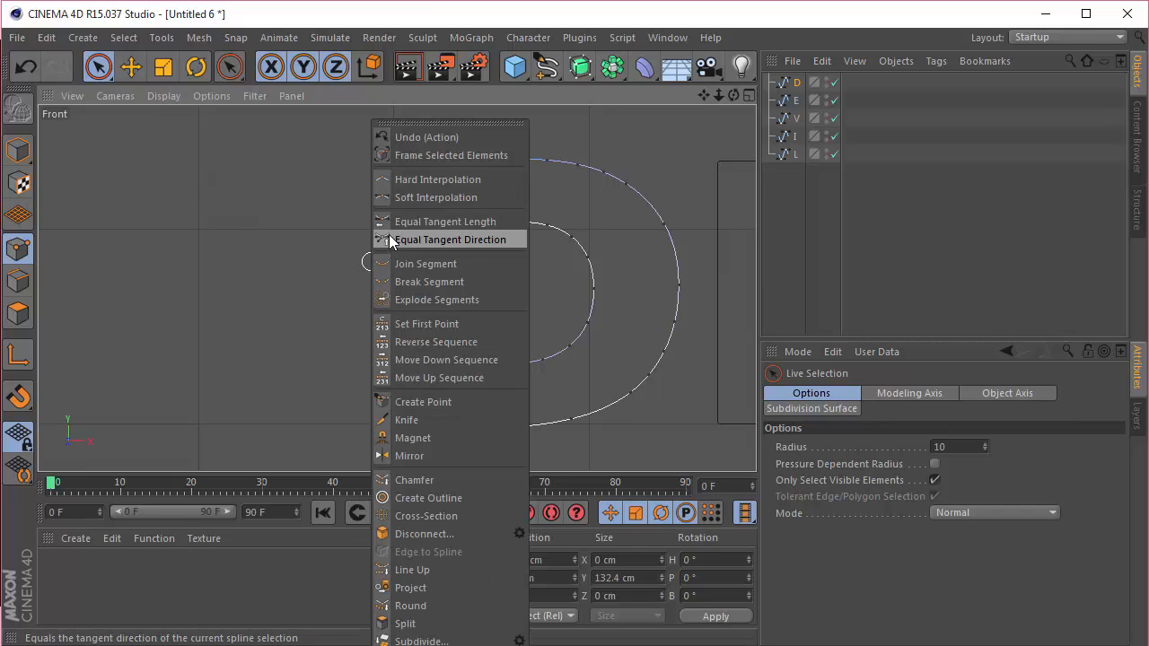
pyautogui.click(413, 198)
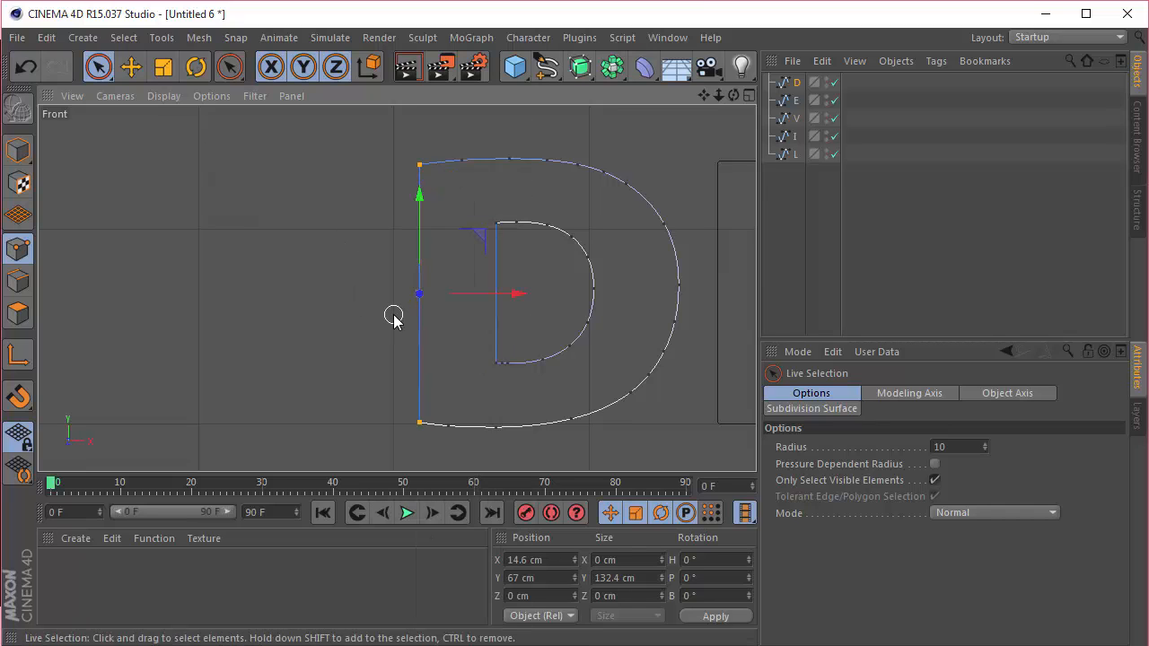
# Chamfer the D's two left outer corners with a 12 cm radius
pyautogui.rightClick(451, 251)
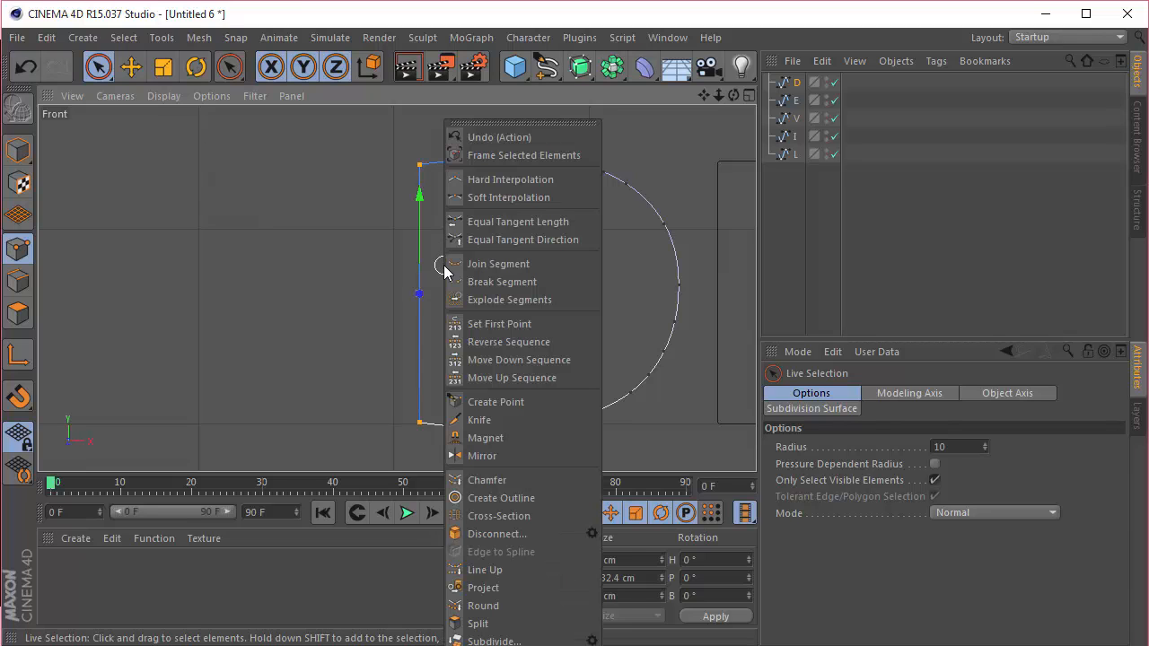
pyautogui.click(515, 480)
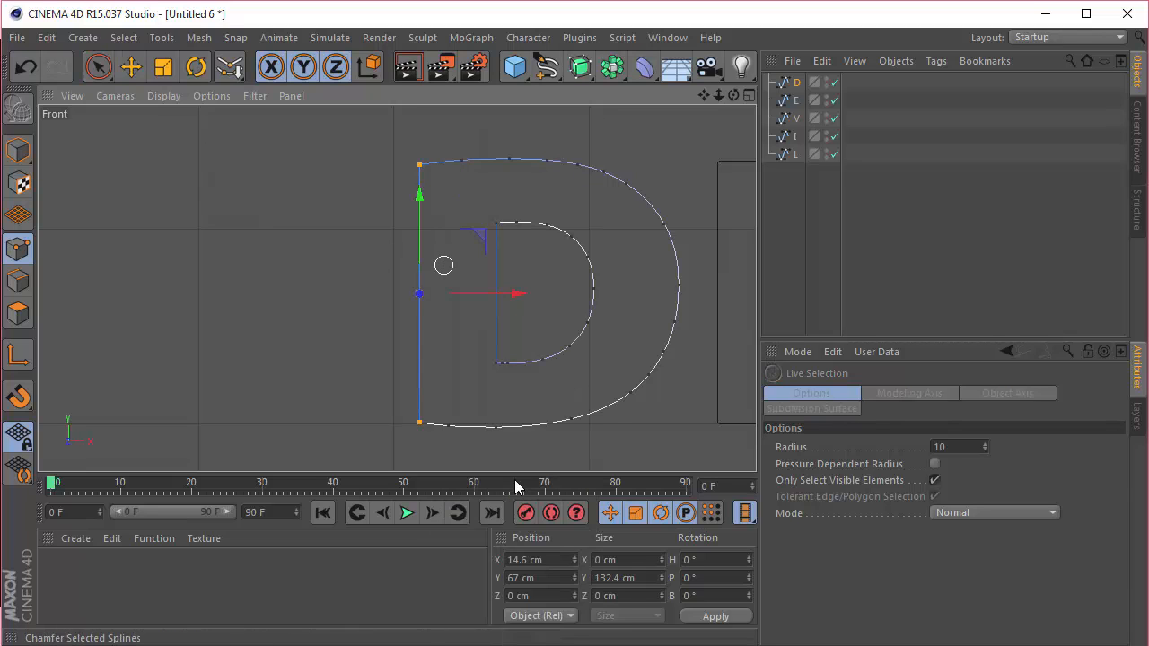
pyautogui.moveTo(468, 333); pyautogui.dragTo(527, 333)
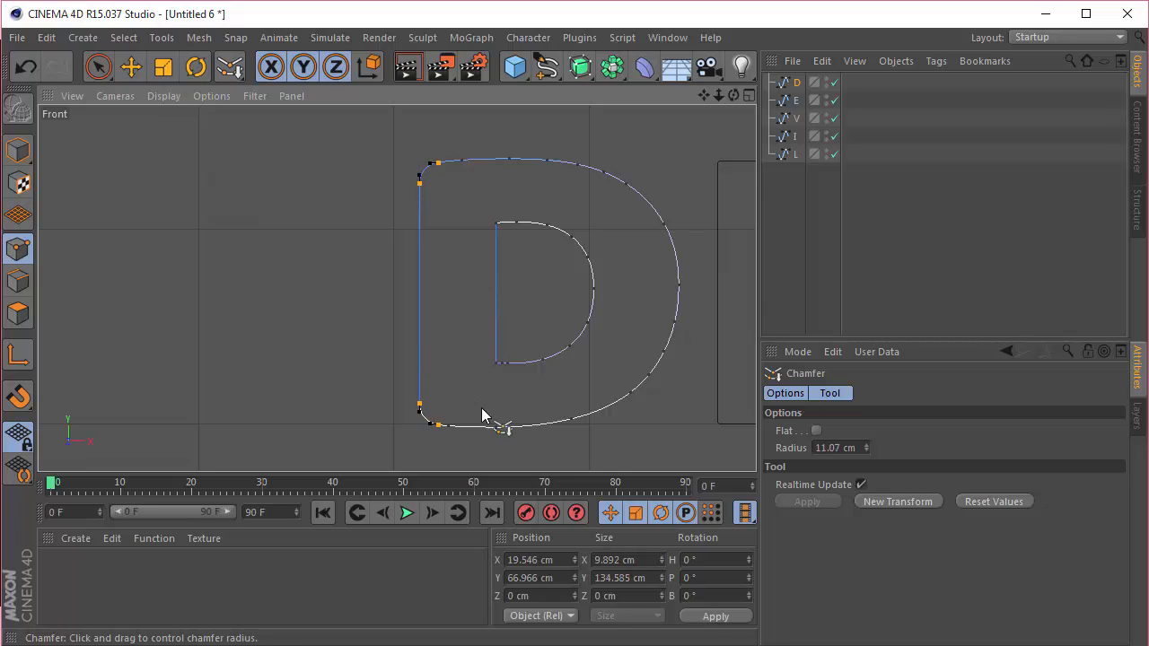
pyautogui.doubleClick(835, 447)
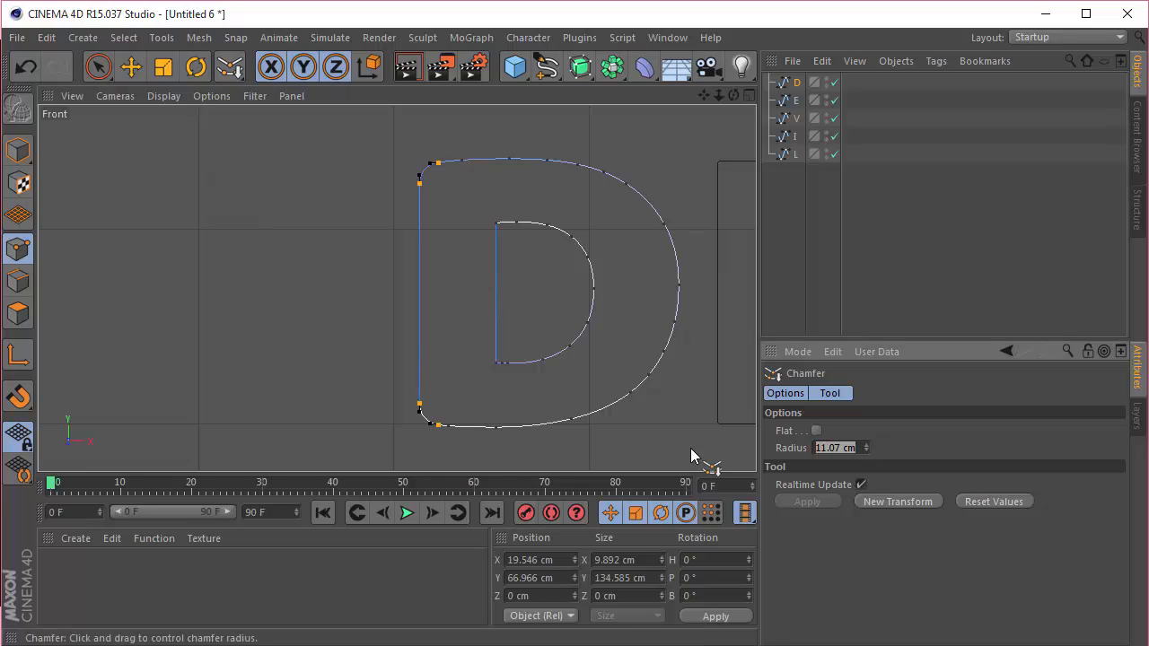
pyautogui.write('15')
pyautogui.press('Return')
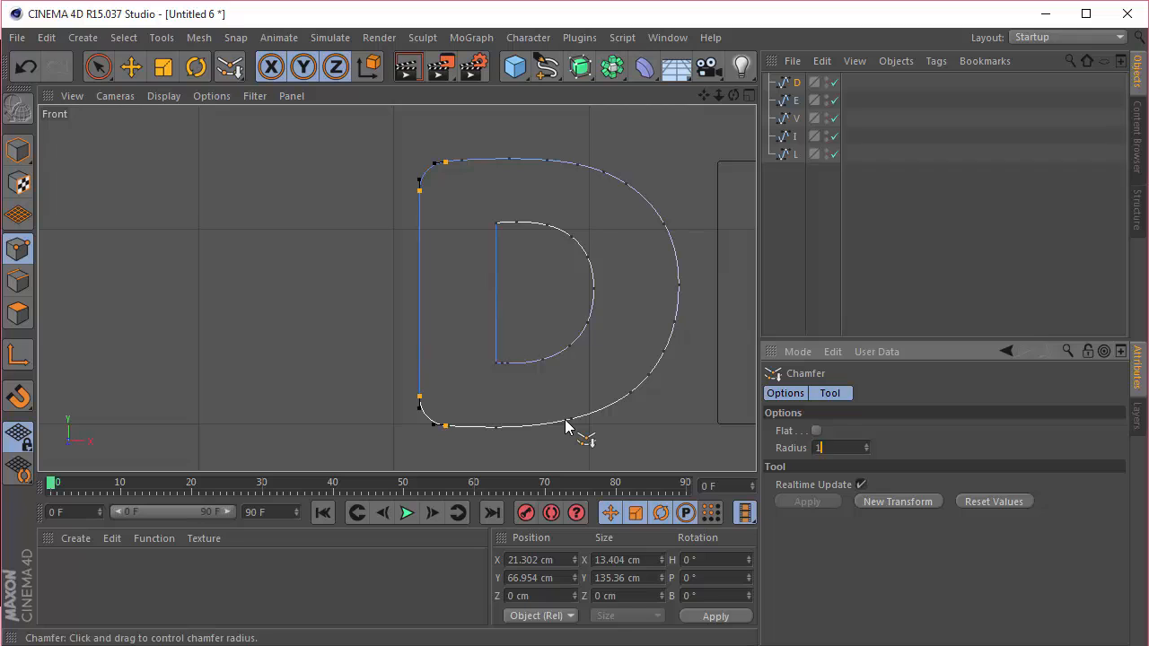
pyautogui.press('Return')
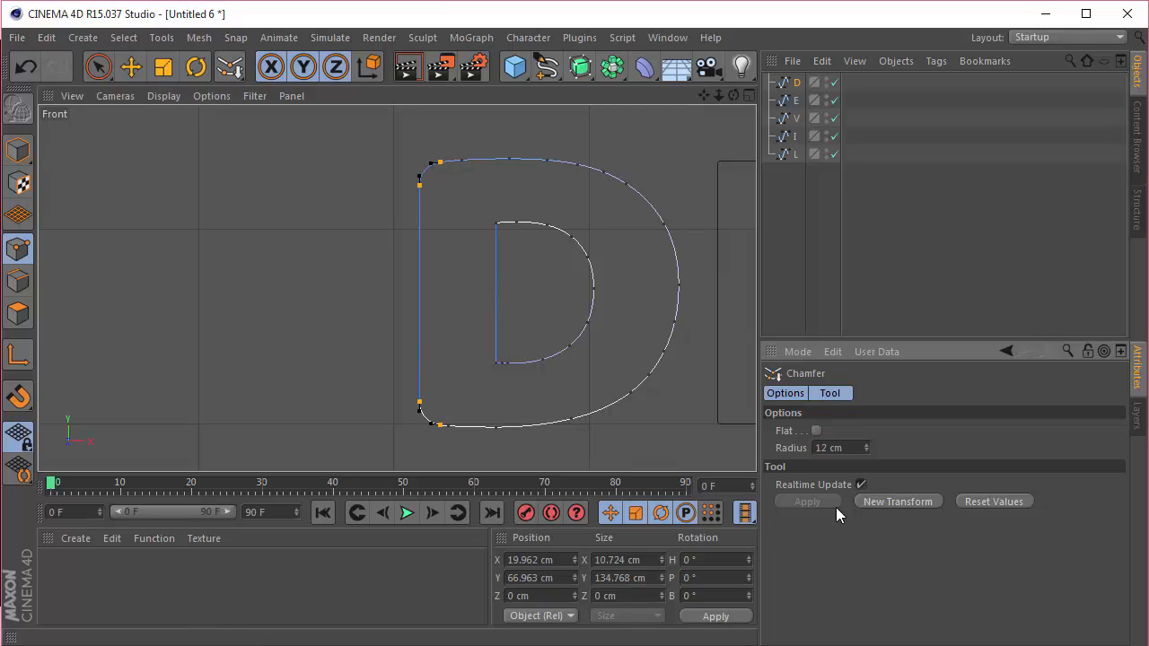
pyautogui.click(878, 289)
# Set the two left corner points of the D's inner contour to Hard Interpolation
pyautogui.scroll(-2, 545, 333)
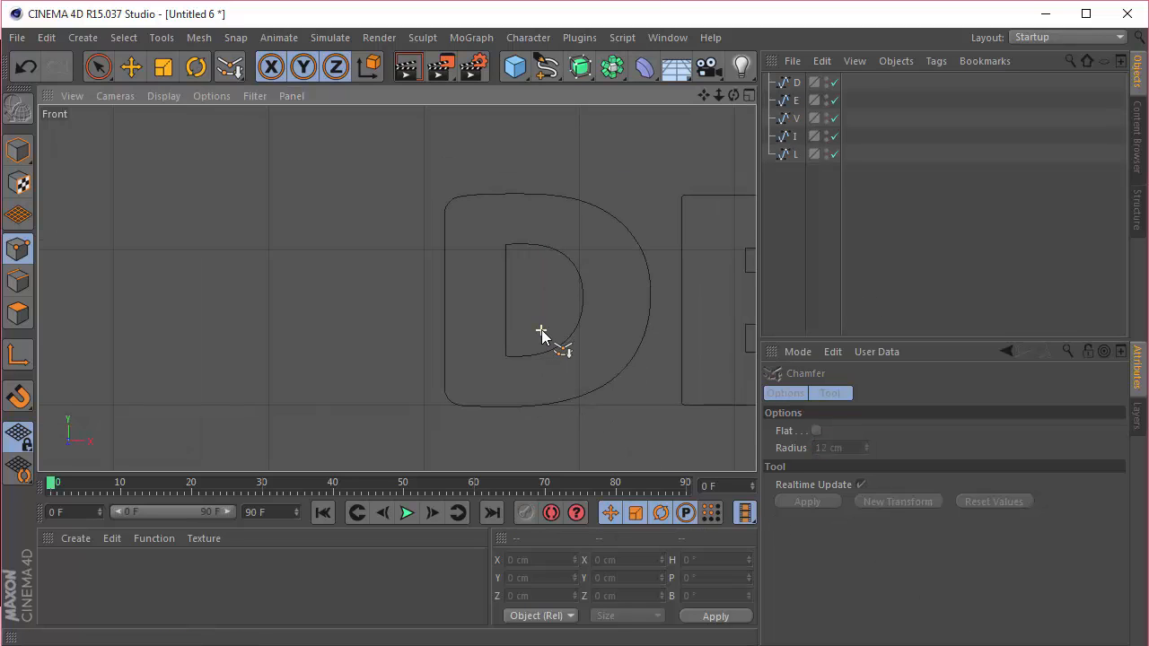
pyautogui.moveTo(704, 95); pyautogui.dragTo(609, 97)
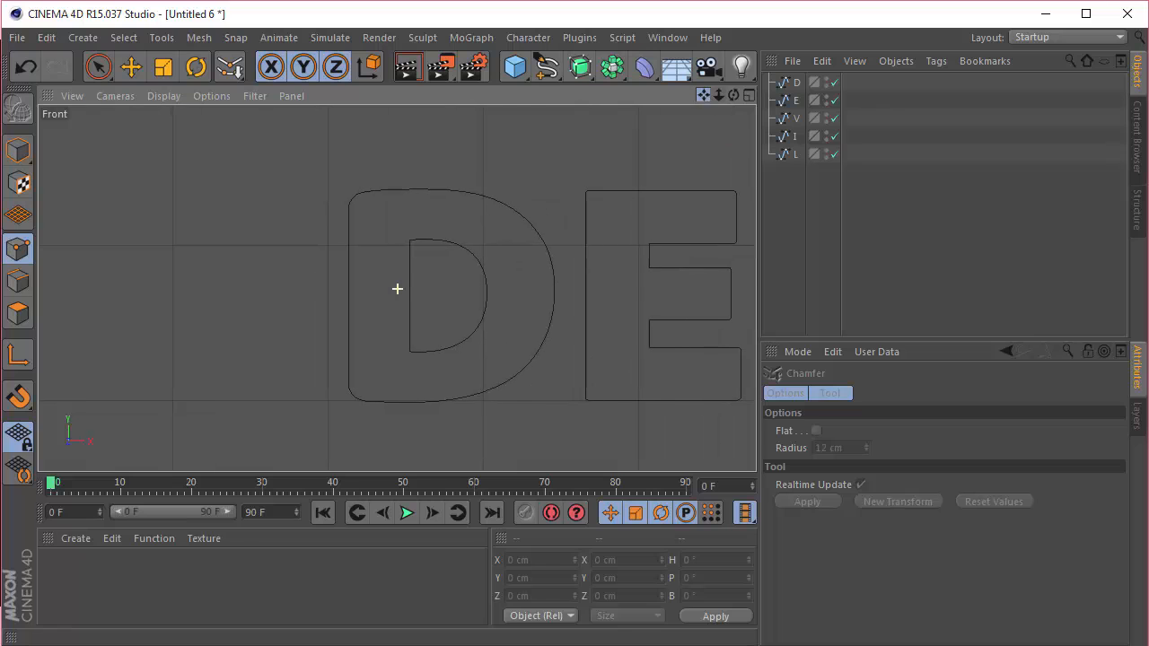
pyautogui.click(793, 83)
pyautogui.click(98, 66)
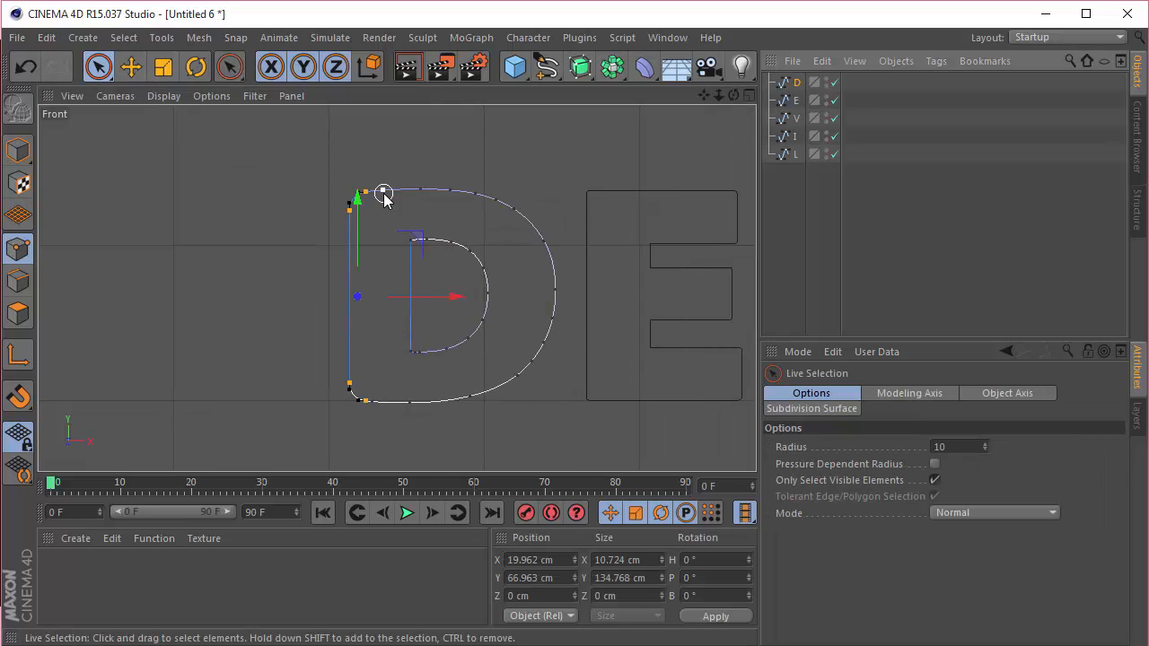
pyautogui.scroll(2, 381, 192)
pyautogui.click(430, 272)
pyautogui.moveTo(704, 95); pyautogui.dragTo(703, 31)
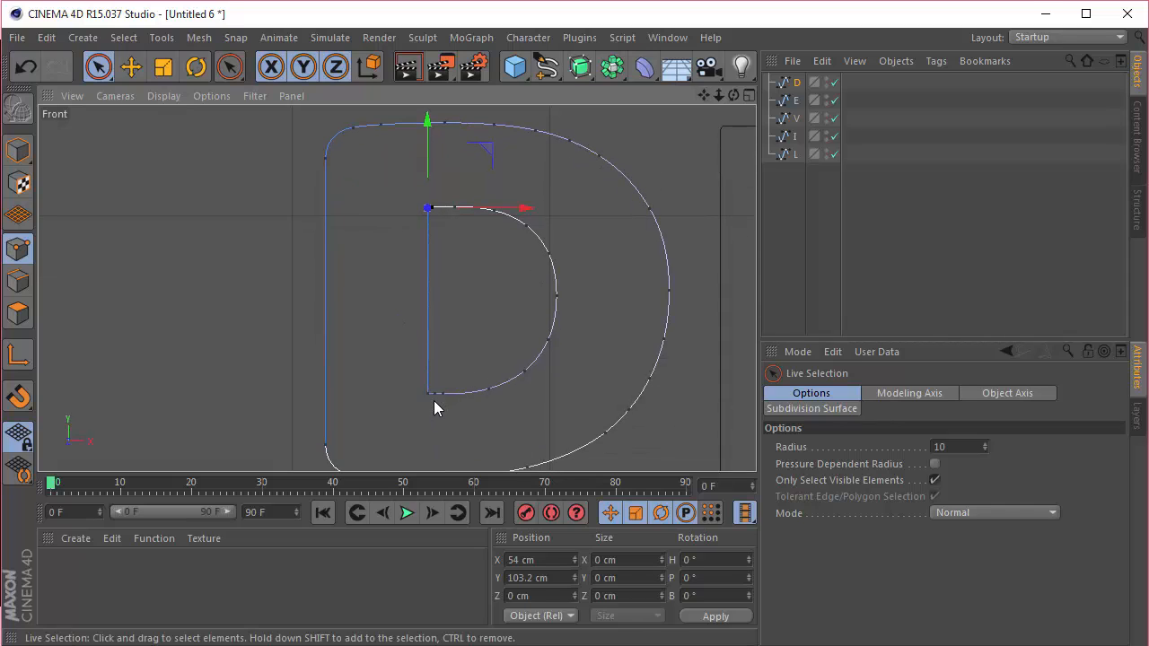
pyautogui.click(434, 397)
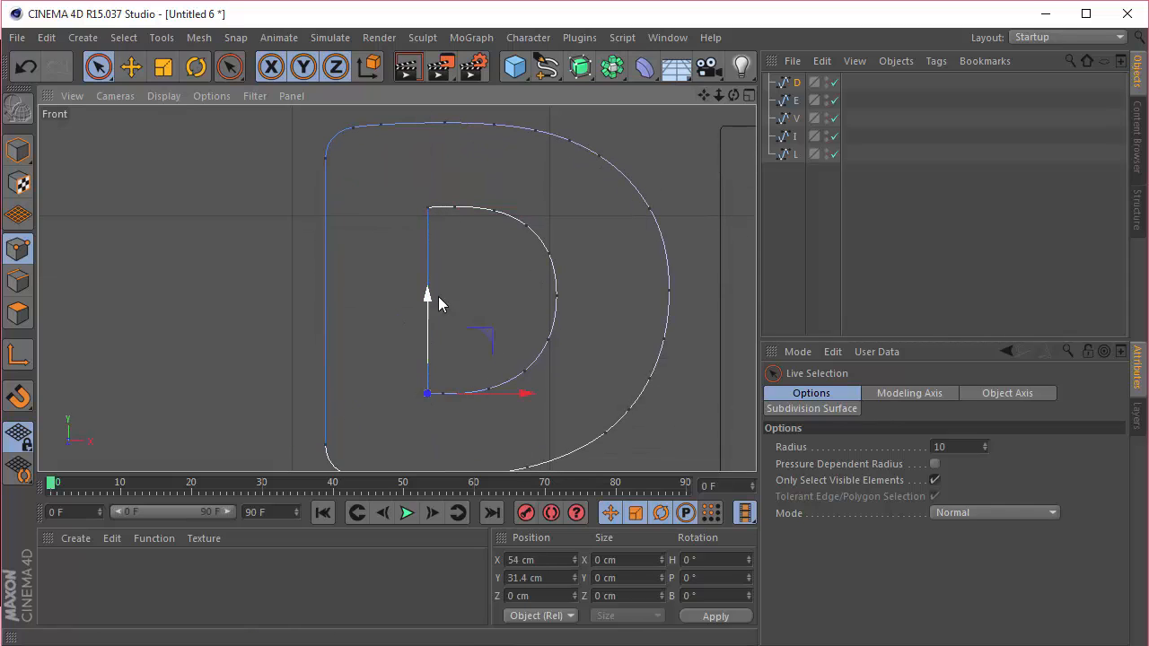
pyautogui.keyDown('shift'); pyautogui.click(426, 207); pyautogui.keyUp('shift')
pyautogui.rightClick(487, 273)
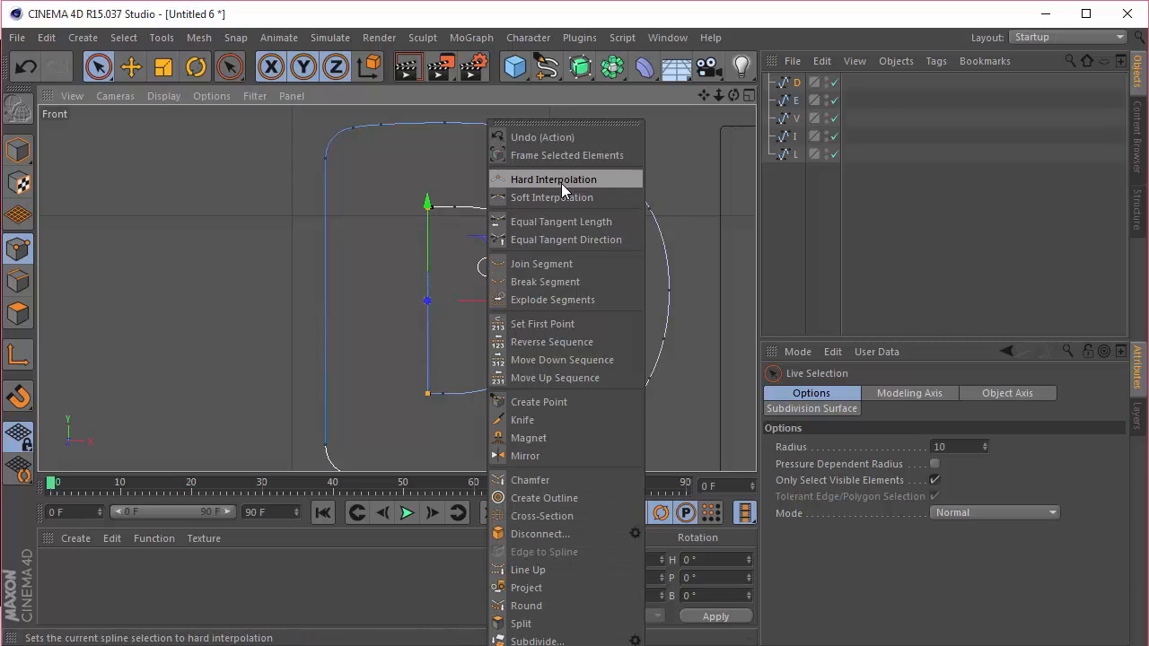
pyautogui.click(537, 179)
# Chamfer the two left corners of the D's inner contour with a 7 cm radius
pyautogui.rightClick(473, 271)
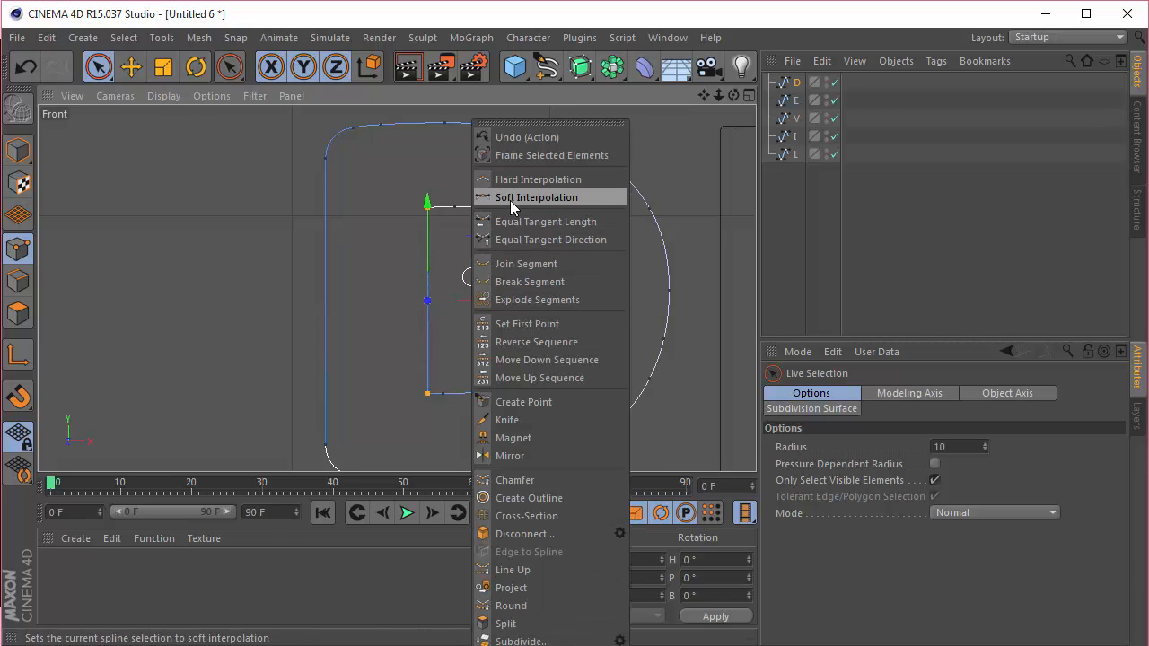
pyautogui.click(514, 480)
pyautogui.click(805, 500)
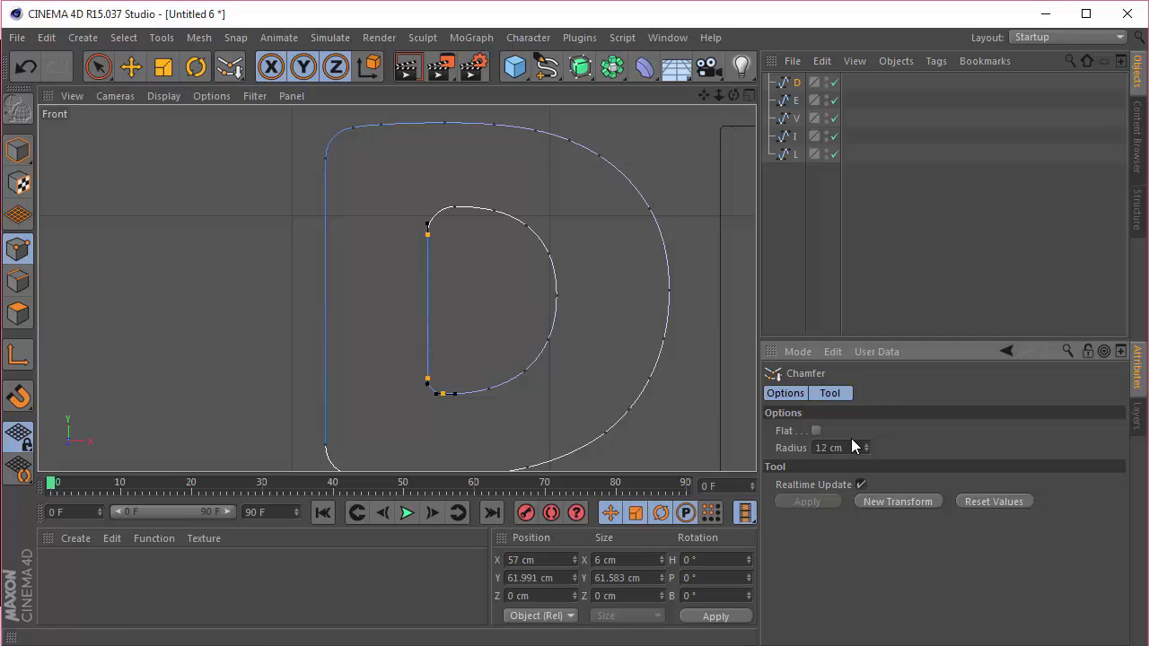
pyautogui.hotkey('ctrl', 'z')
pyautogui.moveTo(647, 435); pyautogui.dragTo(389, 399)
pyautogui.write('6')
pyautogui.press('Return')
# Move the D about 9 cm closer to the E and shift the L slightly away from the I
pyautogui.moveTo(709, 96); pyautogui.dragTo(705, 54)
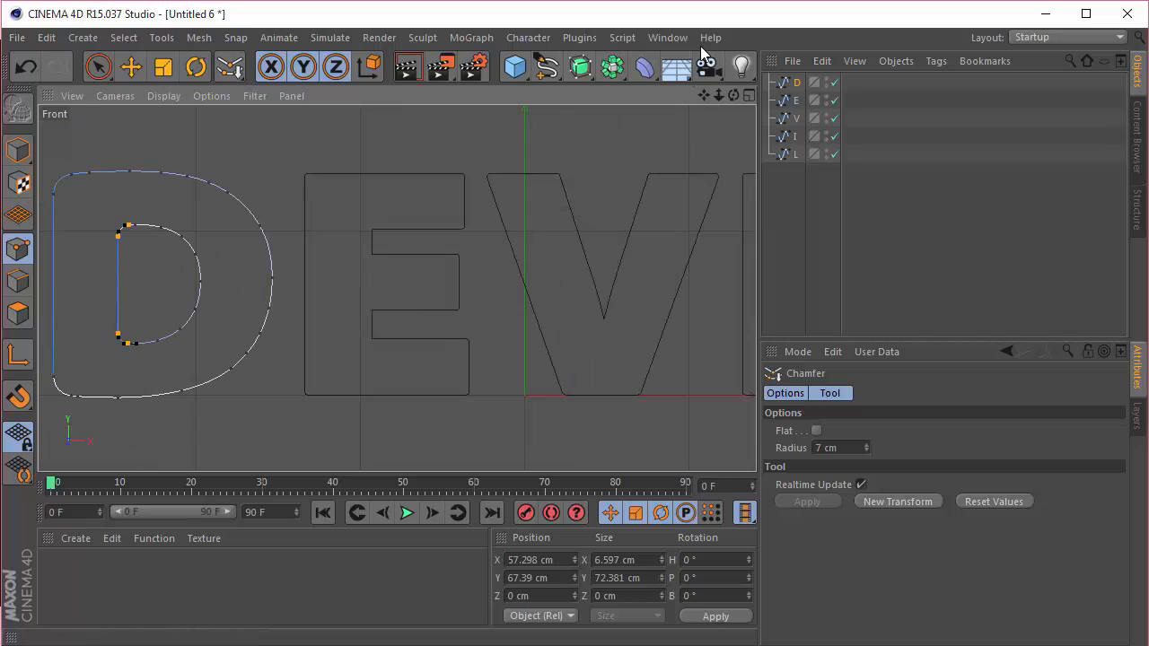
pyautogui.moveTo(705, 96)
pyautogui.mouseDown()
pyautogui.moveTo(398, 287)
pyautogui.moveTo(706, 103)
pyautogui.mouseUp()
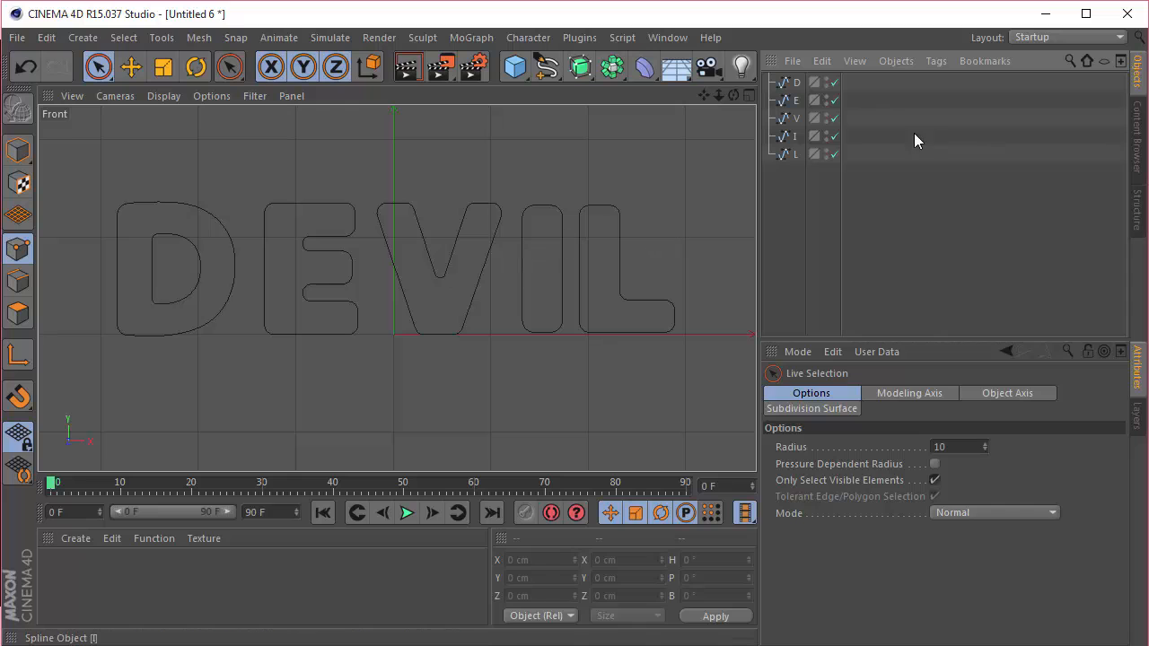
pyautogui.click(797, 82)
pyautogui.click(18, 150)
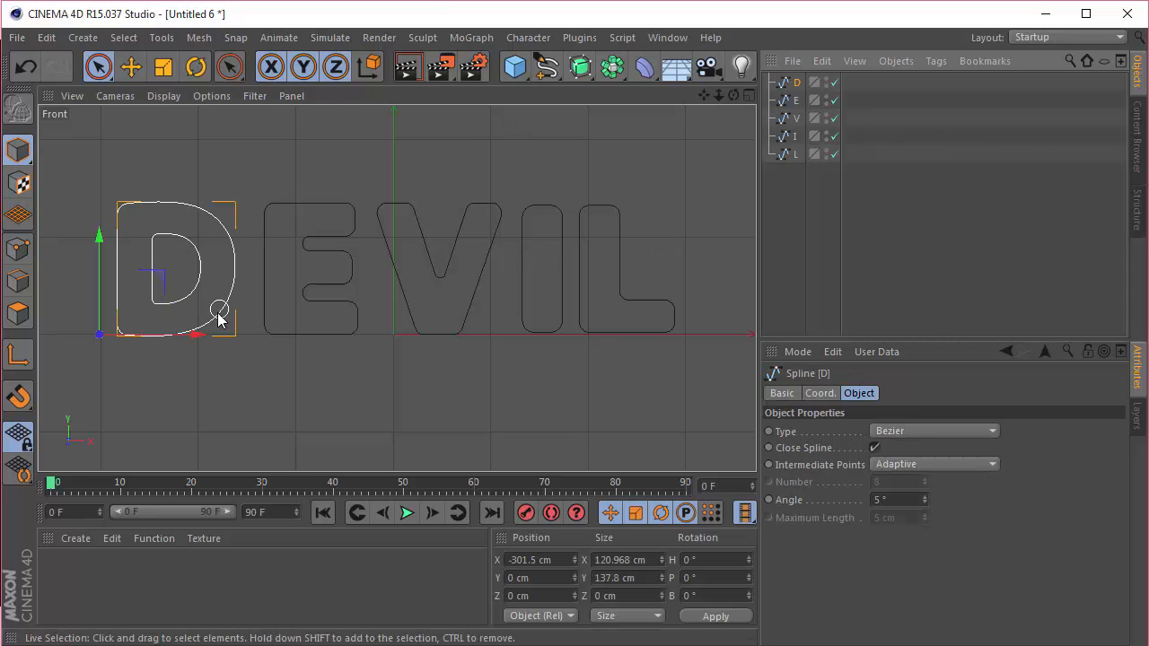
pyautogui.moveTo(198, 339); pyautogui.dragTo(205, 334)
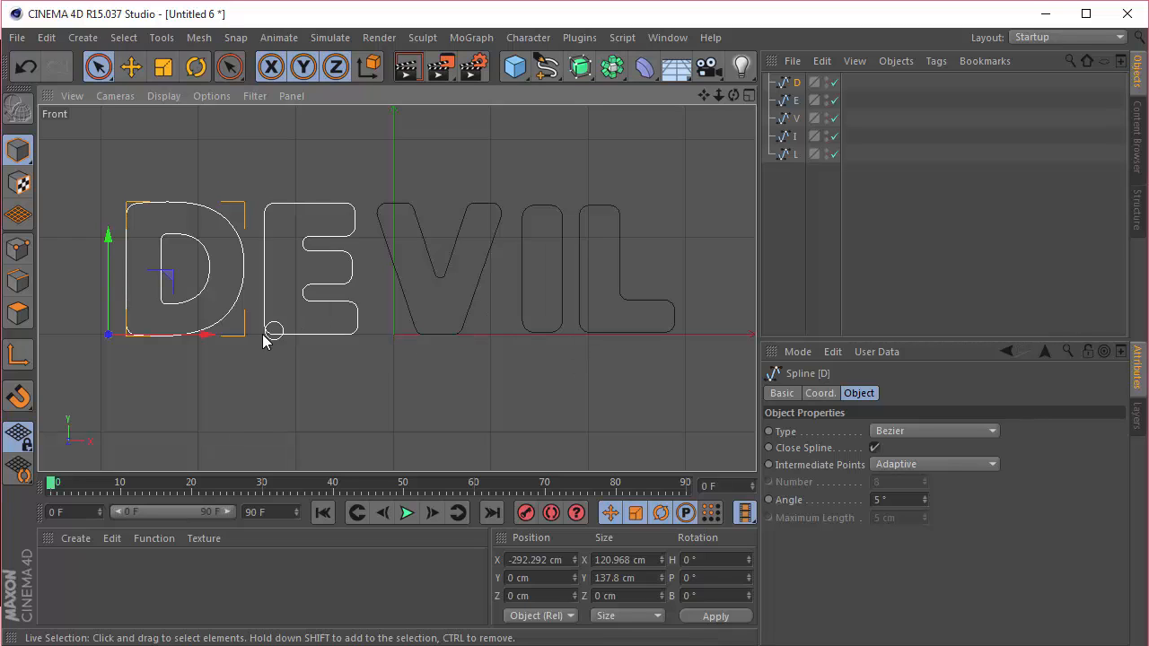
pyautogui.click(790, 154)
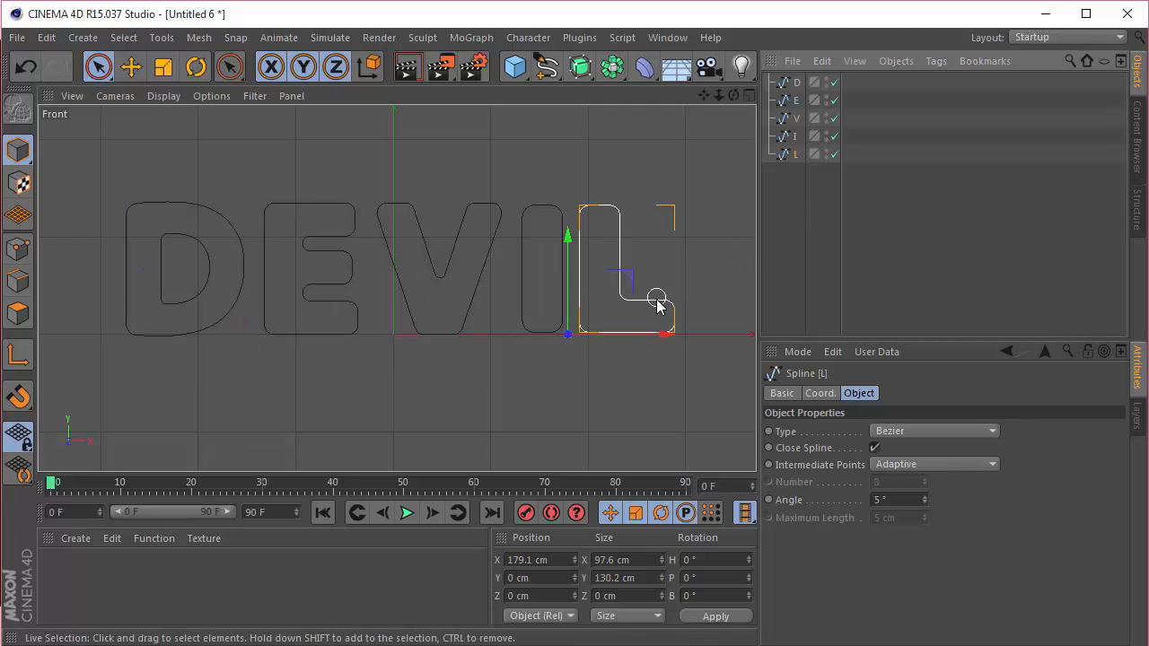
pyautogui.moveTo(662, 332); pyautogui.dragTo(658, 338)
# Center the axes of all five letter splines on their shapes and deselect them
pyautogui.moveTo(804, 204); pyautogui.dragTo(795, 38)
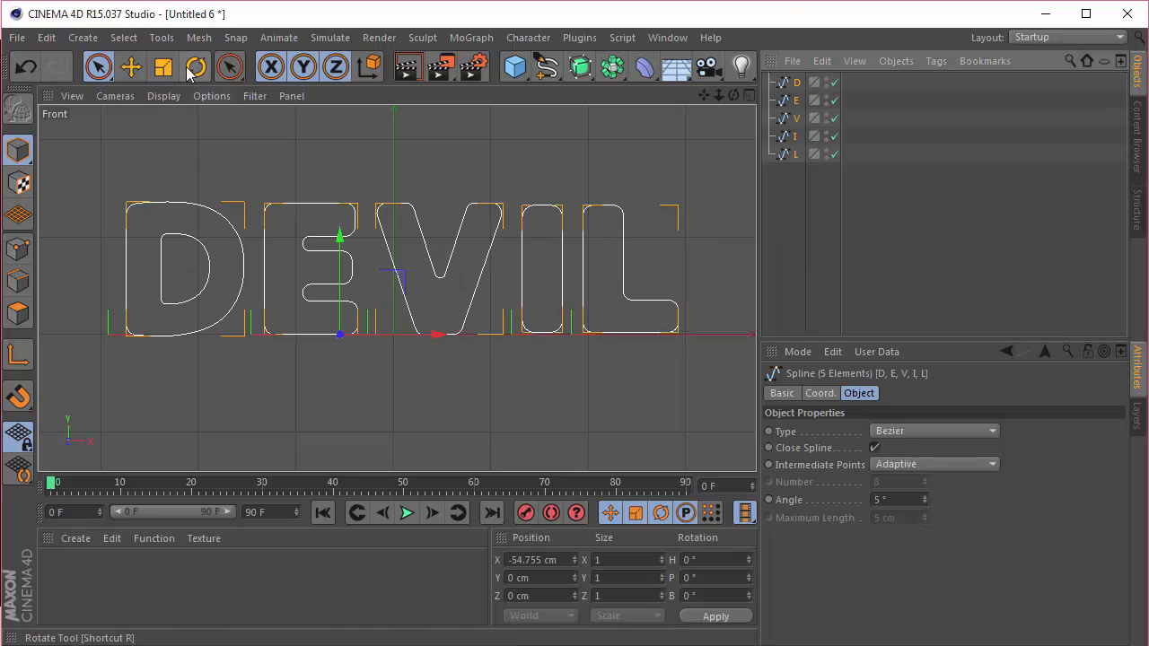
pyautogui.click(198, 37)
pyautogui.moveTo(220, 203)
pyautogui.click(312, 209)
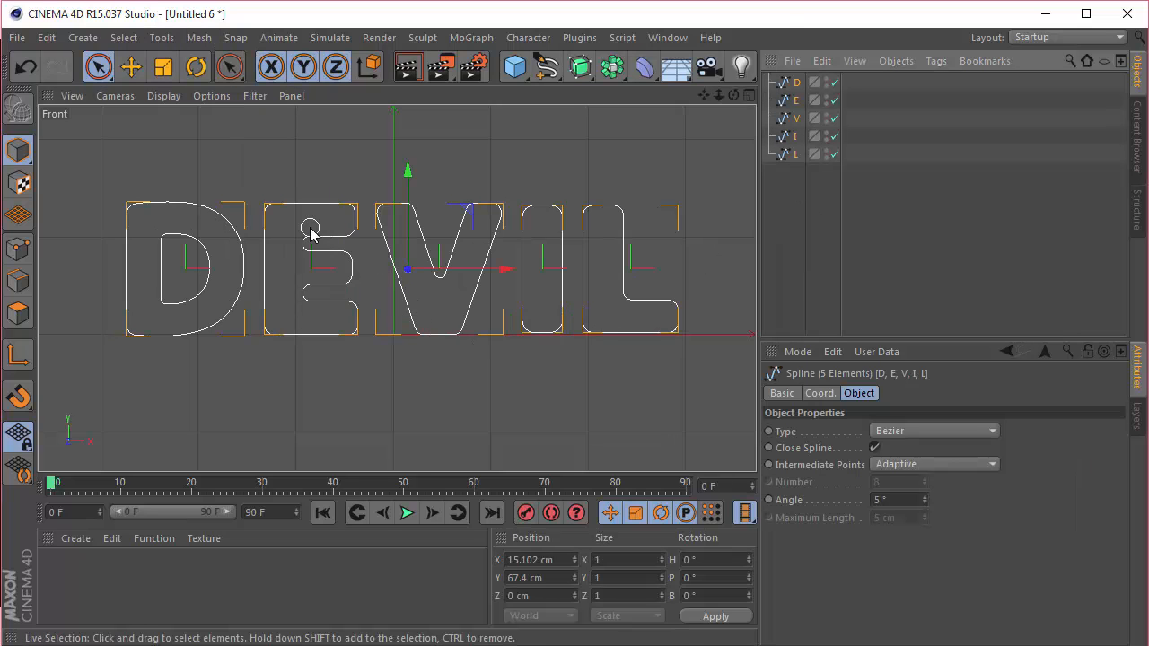
pyautogui.click(826, 212)
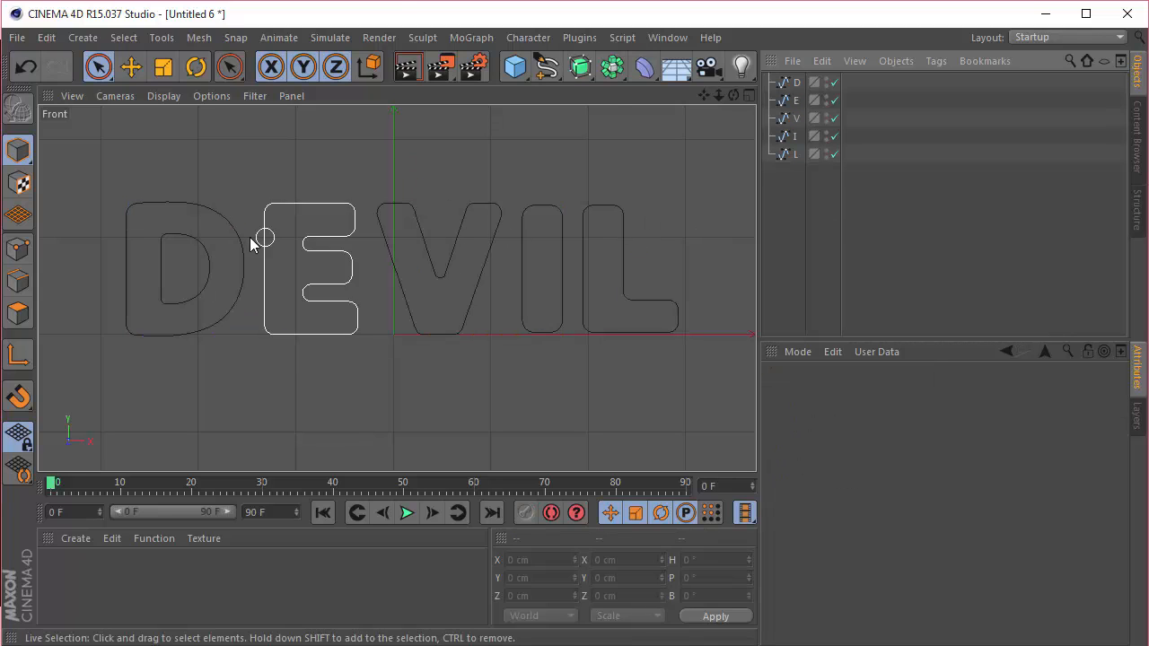
# Switch to the perspective view and place the D spline inside a new Extrude object
pyautogui.click(801, 81)
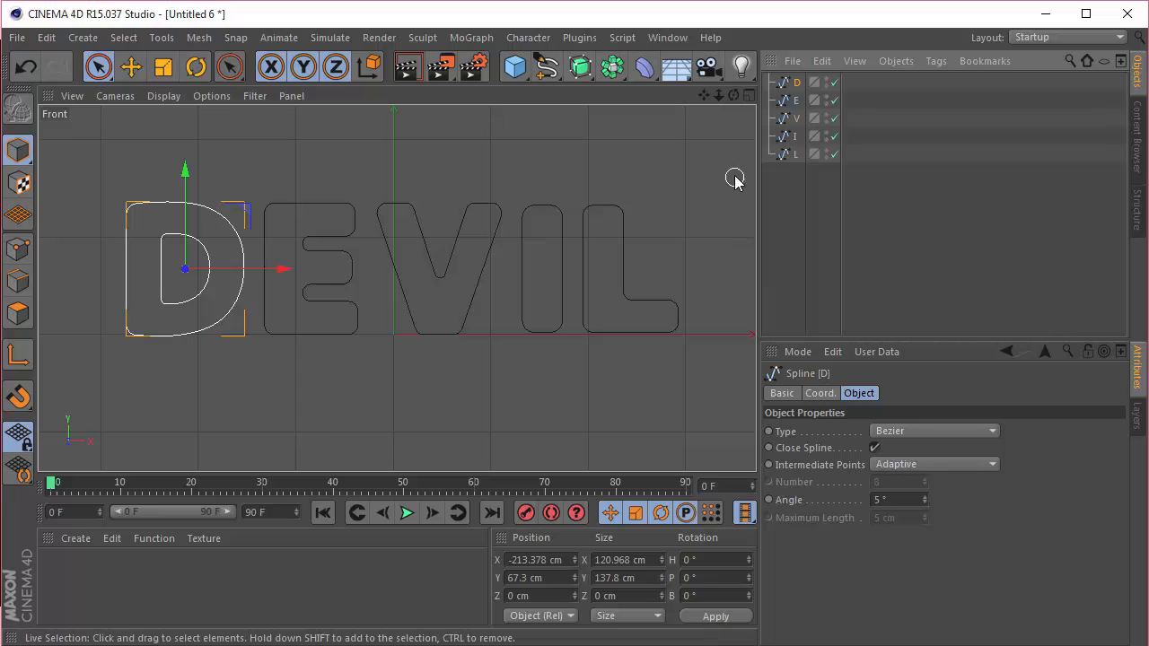
pyautogui.click(748, 95)
pyautogui.click(396, 99)
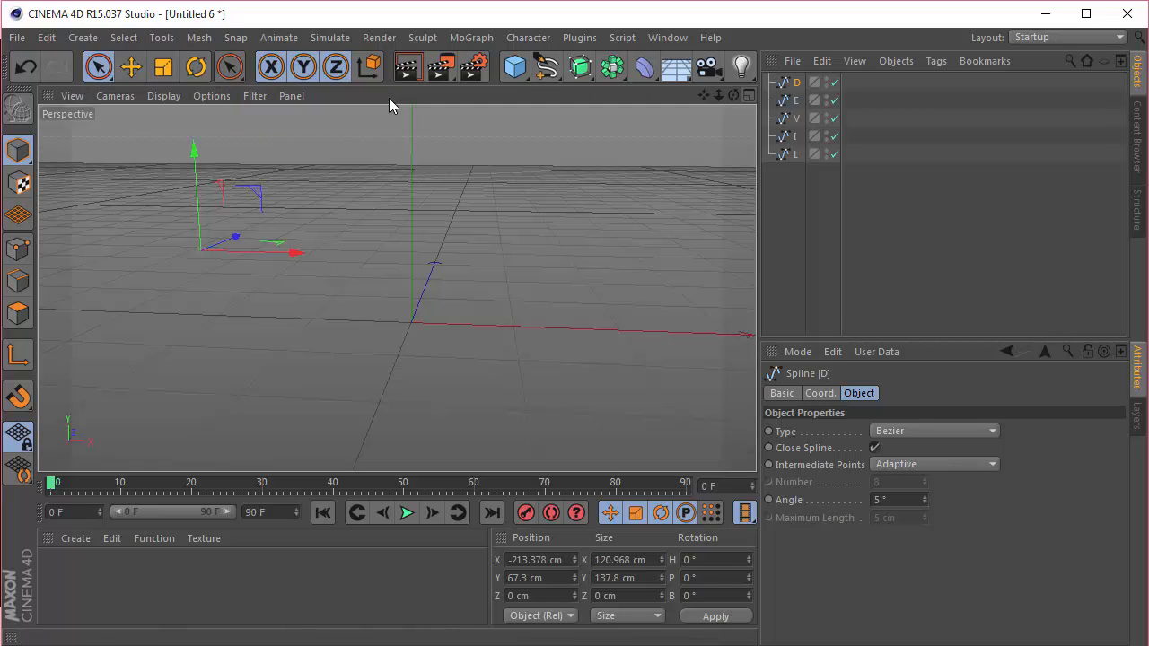
pyautogui.moveTo(734, 95); pyautogui.dragTo(396, 289)
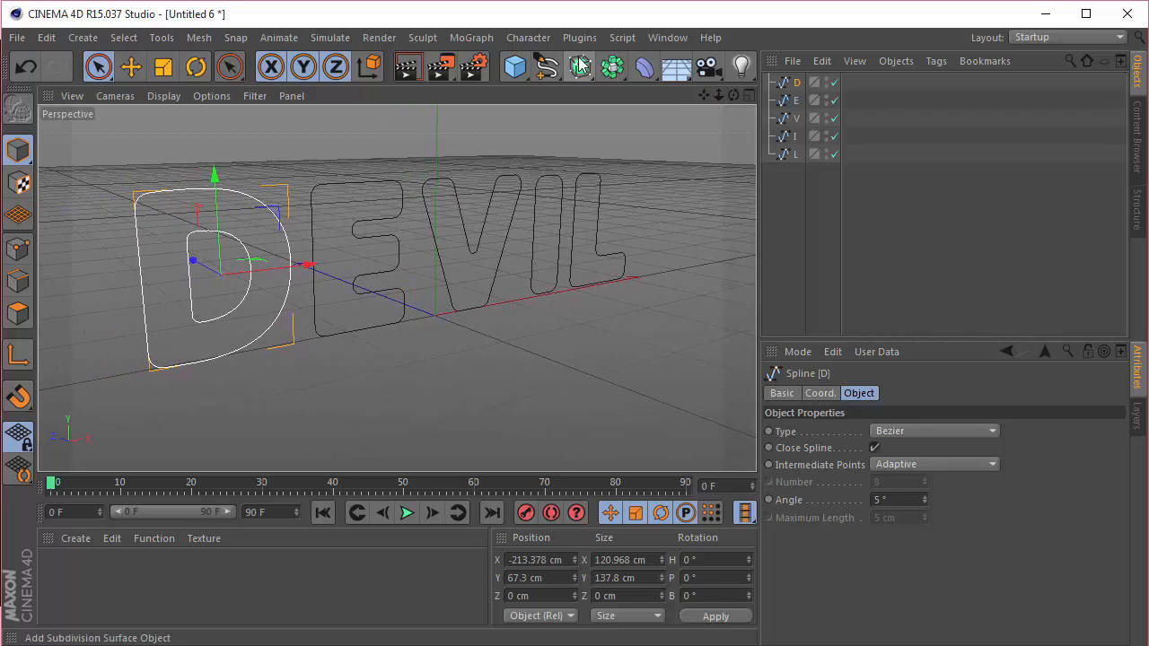
pyautogui.moveTo(580, 66); pyautogui.dragTo(805, 86)
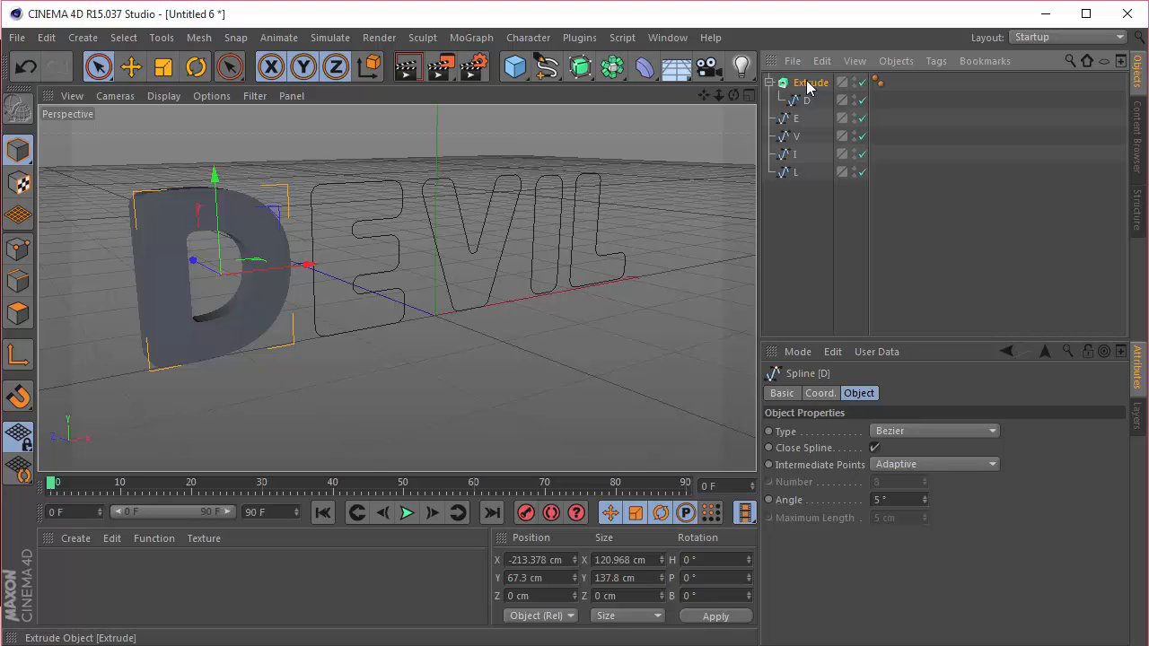
# Make four copies of the D's Extrude object
pyautogui.hotkey('ctrl', 'c')
pyautogui.hotkey('ctrl', 'v')
pyautogui.hotkey('ctrl', 'v')
pyautogui.hotkey('ctrl', 'v')
pyautogui.hotkey('ctrl', 'v')
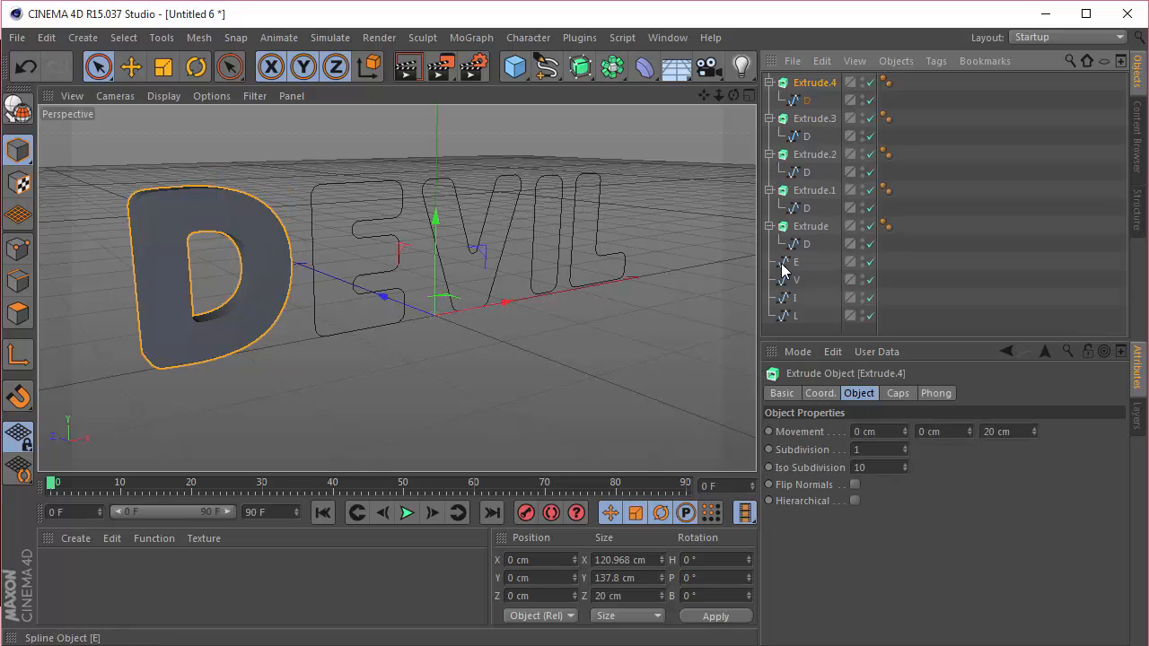
# Replace the D spline in Extrude.4 with the E spline and place the V spline inside Extrude.3
pyautogui.moveTo(798, 176); pyautogui.dragTo(800, 86)
pyautogui.click(801, 121)
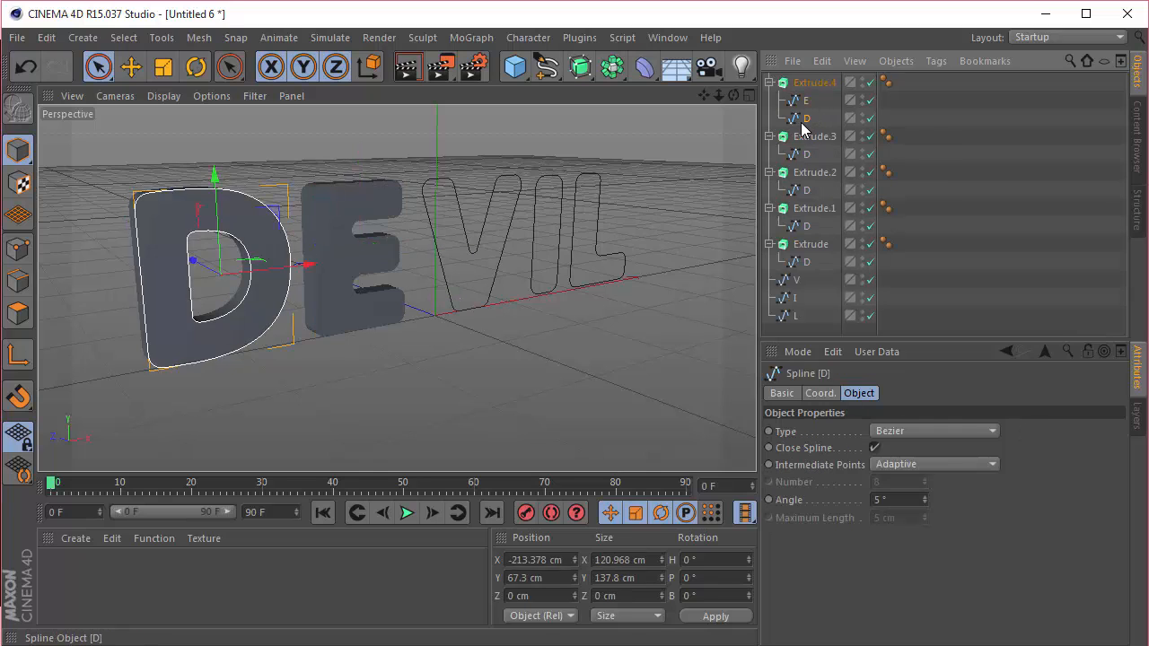
pyautogui.press('Delete')
pyautogui.moveTo(796, 128); pyautogui.dragTo(802, 120)
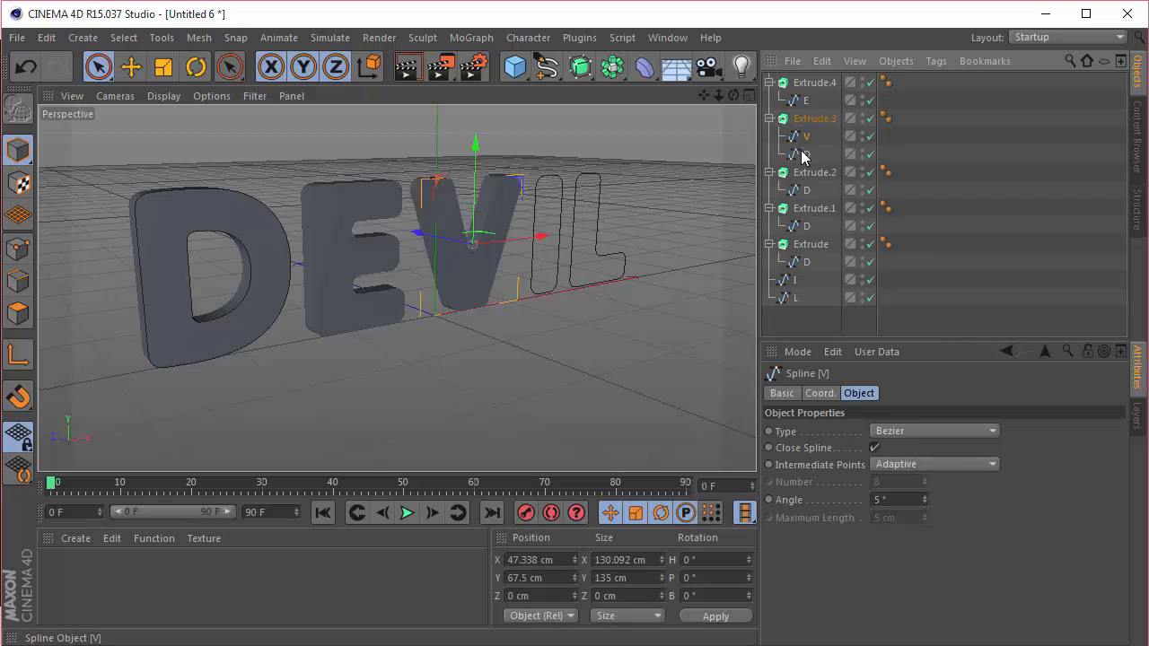
pyautogui.press('Delete')
pyautogui.click(801, 156)
pyautogui.click(801, 173)
pyautogui.press('Delete')
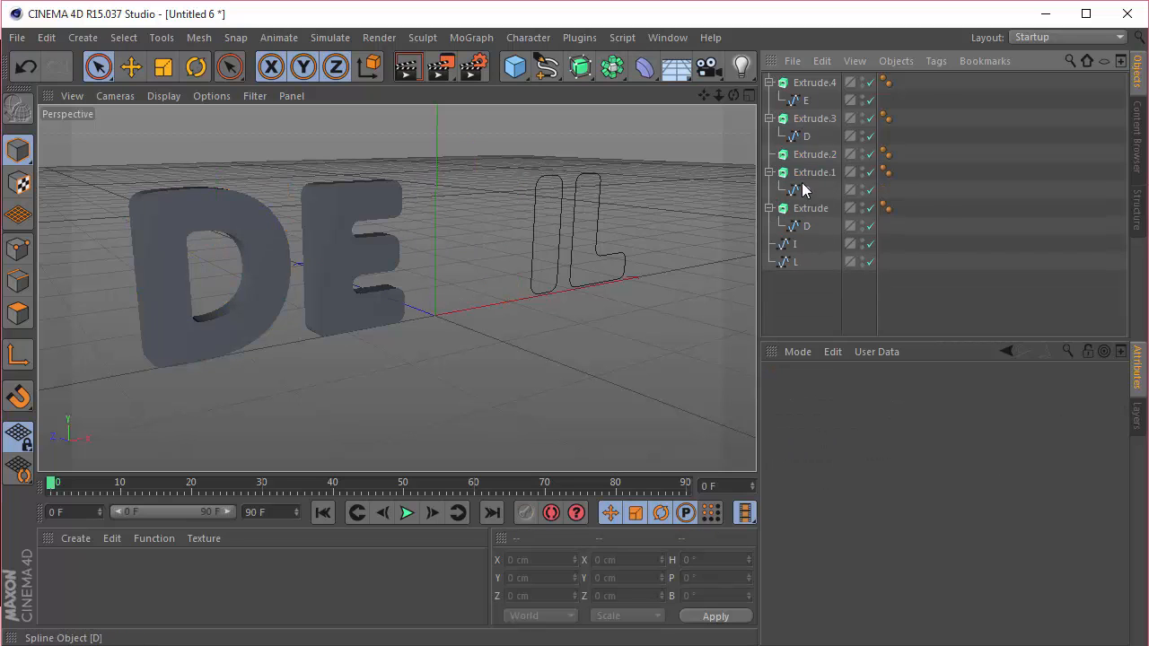
pyautogui.moveTo(795, 249); pyautogui.dragTo(813, 160)
pyautogui.hotkey('ctrl', 'z')
pyautogui.hotkey('ctrl', 'z')
pyautogui.hotkey('ctrl', 'z')
pyautogui.hotkey('ctrl', 'z')
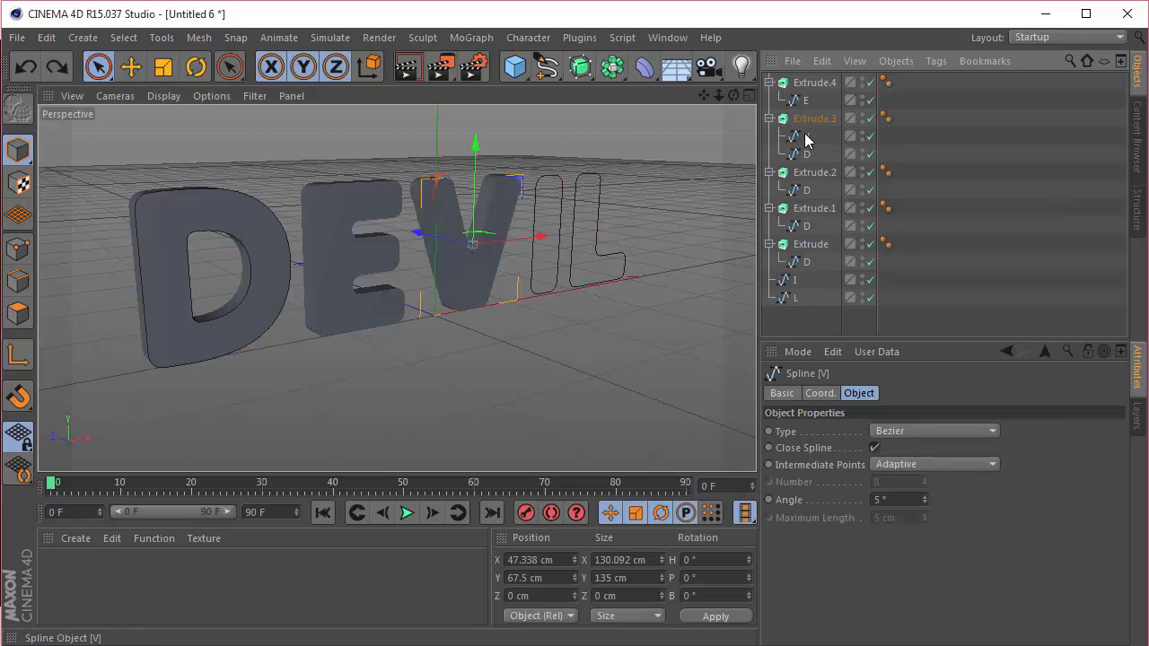
# Delete the leftover D spline from Extrude.3 and replace the D spline in Extrude.2 with the I spline
pyautogui.click(808, 155)
pyautogui.press('Delete')
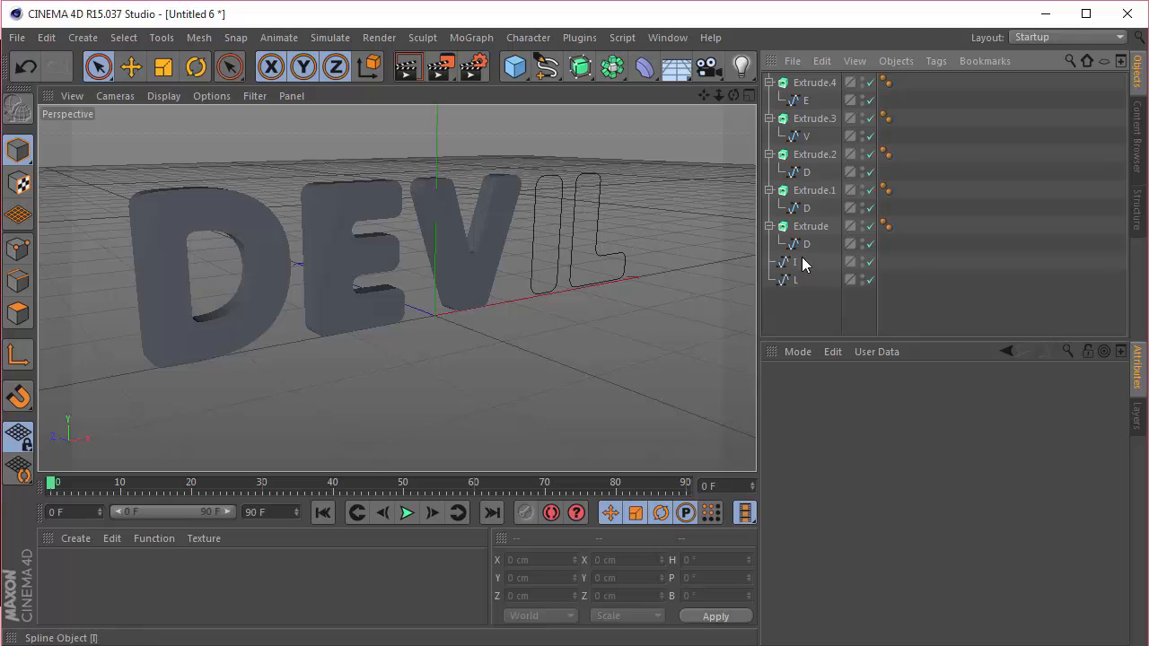
pyautogui.moveTo(799, 206); pyautogui.dragTo(804, 166)
pyautogui.click(808, 192)
pyautogui.press('Delete')
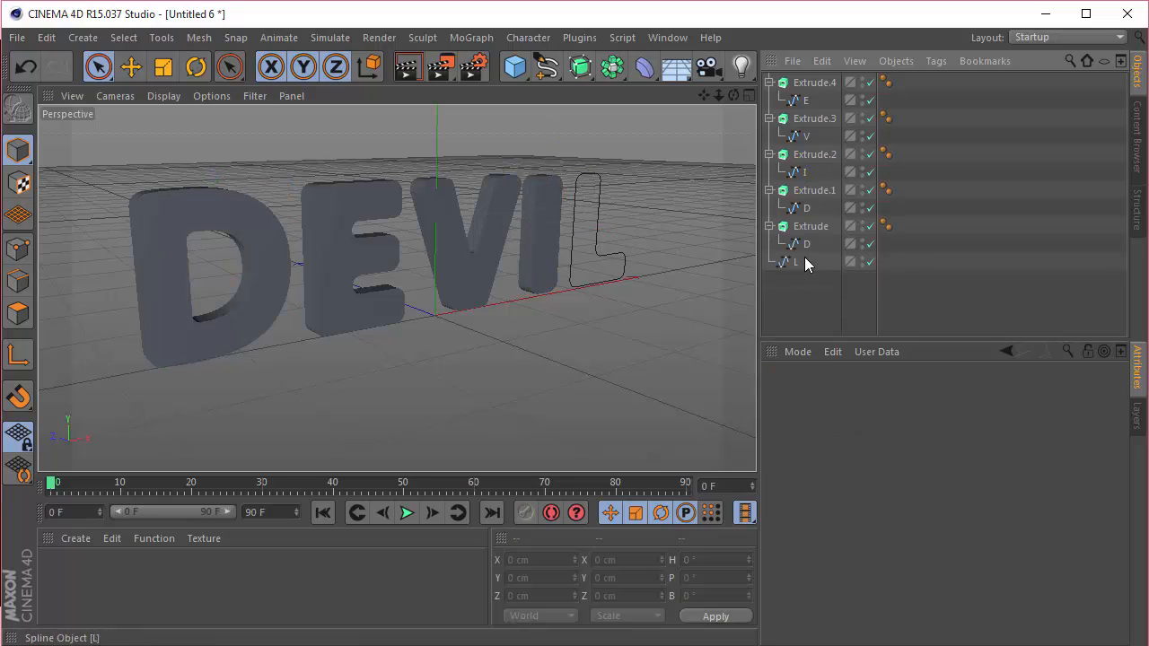
# Replace the D spline in Extrude.1 with the L spline
pyautogui.moveTo(805, 216); pyautogui.dragTo(808, 210)
pyautogui.click(807, 228)
pyautogui.press('Delete')
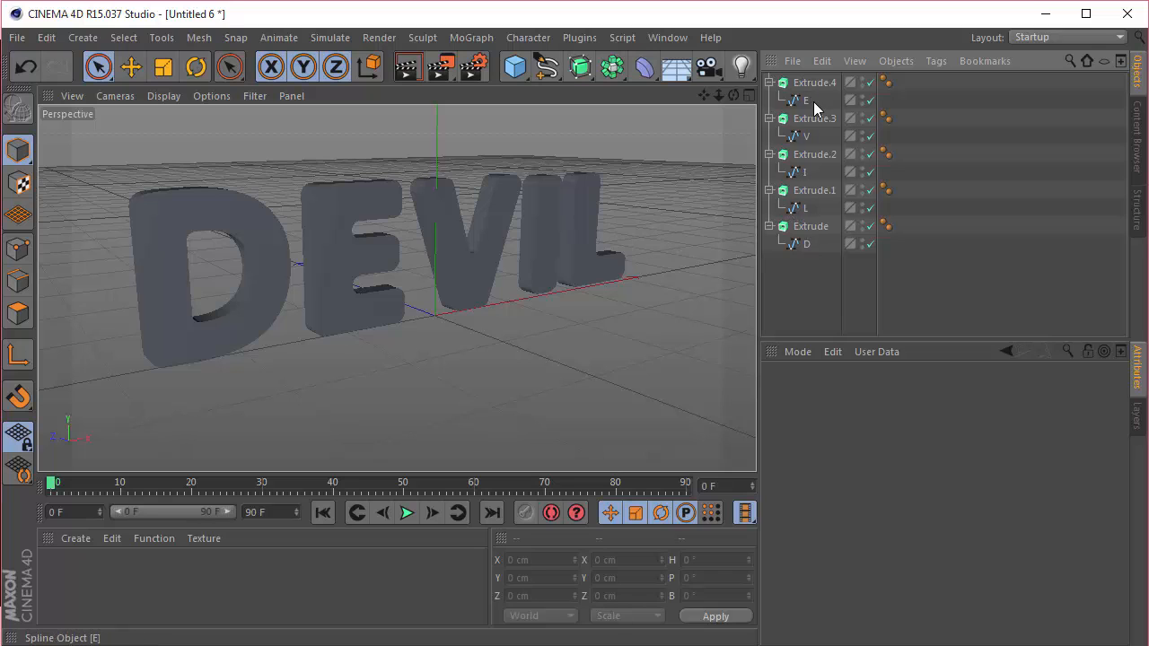
# Reorder the five Extrude objects at the top level to follow the letters D, E, V, I, L and collapse their hierarchies
pyautogui.moveTo(805, 82); pyautogui.dragTo(810, 252)
pyautogui.moveTo(800, 90); pyautogui.dragTo(804, 248)
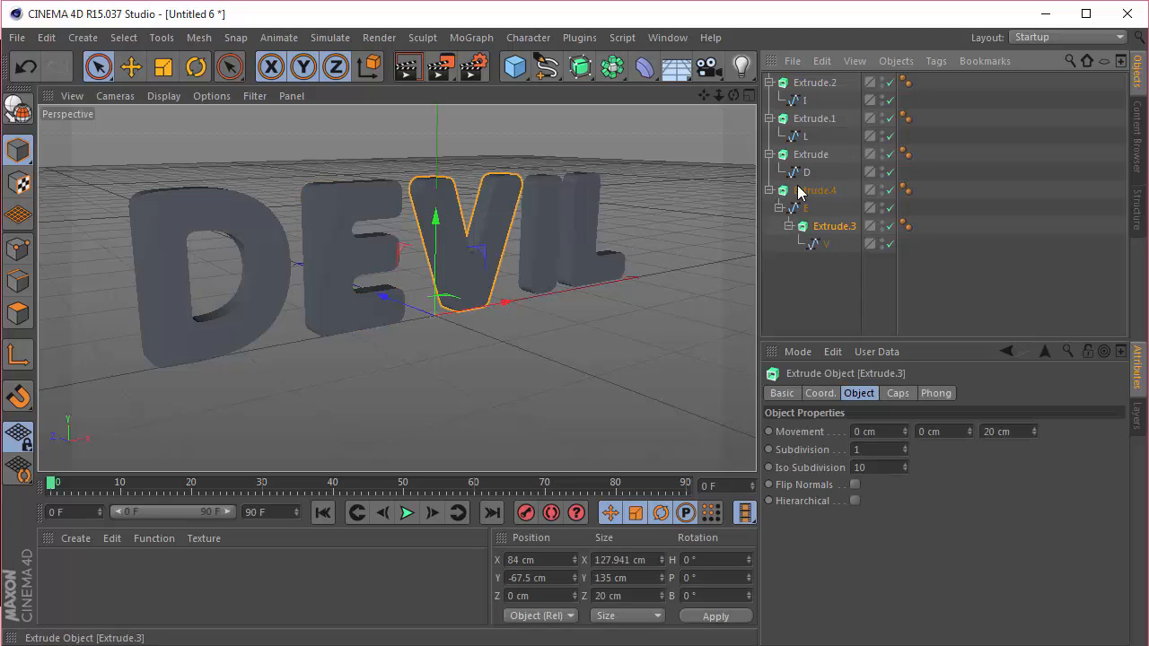
pyautogui.moveTo(803, 85); pyautogui.dragTo(811, 262)
pyautogui.moveTo(808, 83); pyautogui.dragTo(805, 285)
pyautogui.moveTo(817, 158)
pyautogui.mouseDown()
pyautogui.moveTo(778, 182)
pyautogui.moveTo(827, 153)
pyautogui.mouseUp()
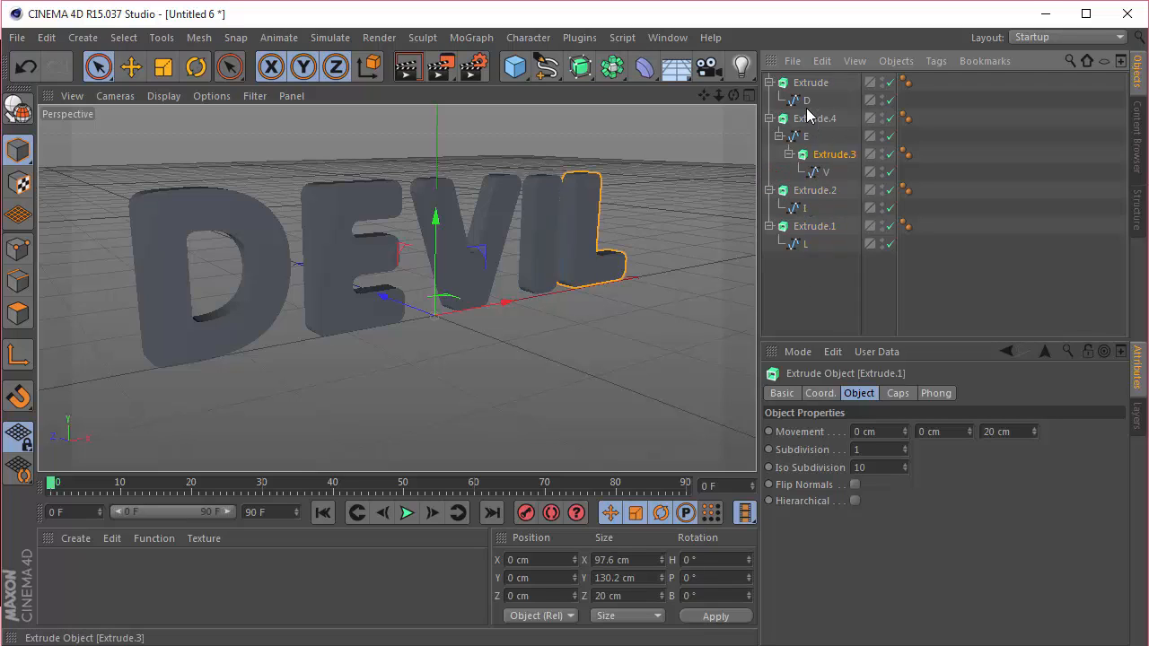
pyautogui.moveTo(808, 115); pyautogui.dragTo(802, 122)
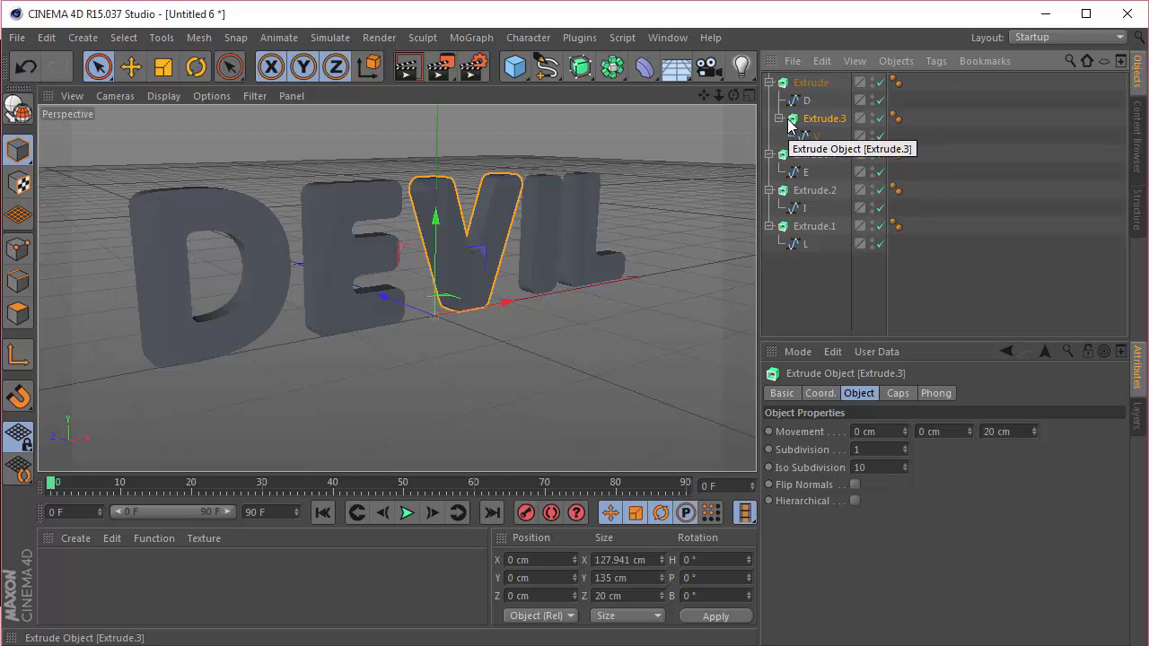
pyautogui.click(779, 120)
pyautogui.click(769, 136)
pyautogui.moveTo(811, 118); pyautogui.dragTo(786, 145)
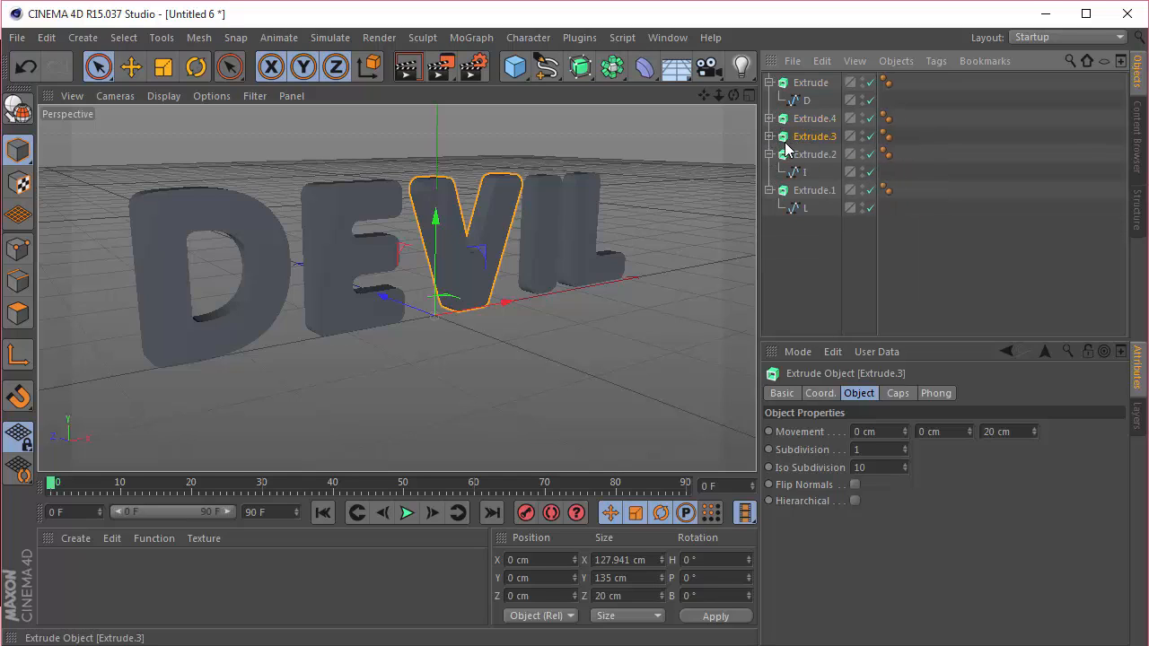
pyautogui.click(770, 83)
pyautogui.click(769, 136)
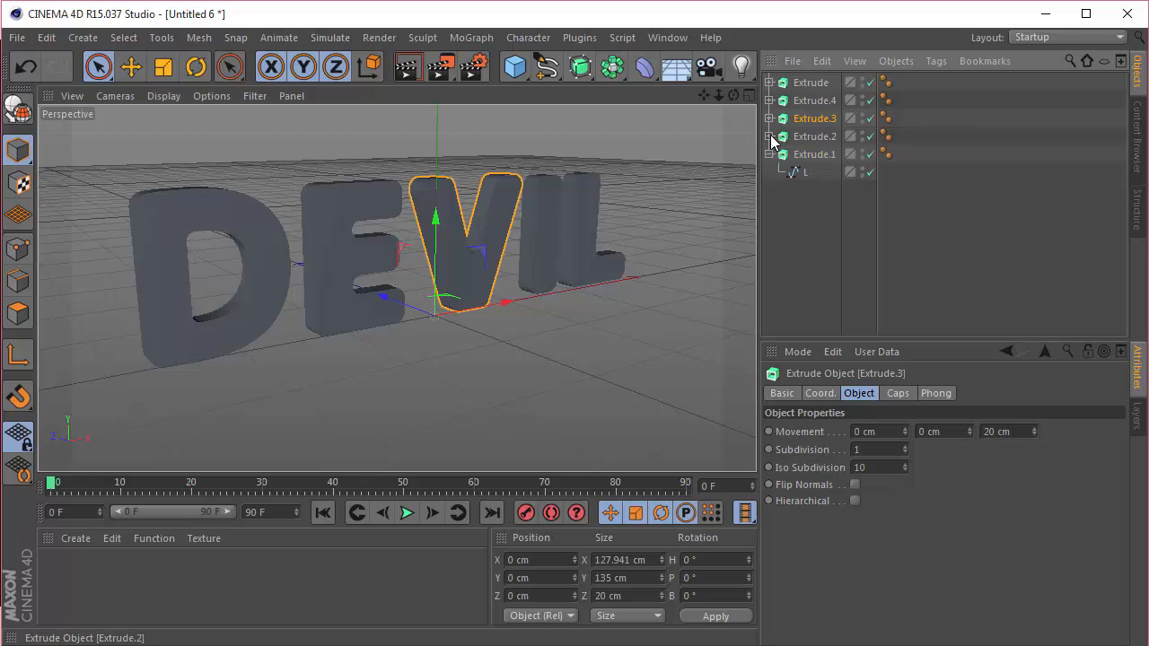
pyautogui.click(769, 155)
# Rename the five Extrude objects D, E, V, I and L in list order
pyautogui.doubleClick(817, 83)
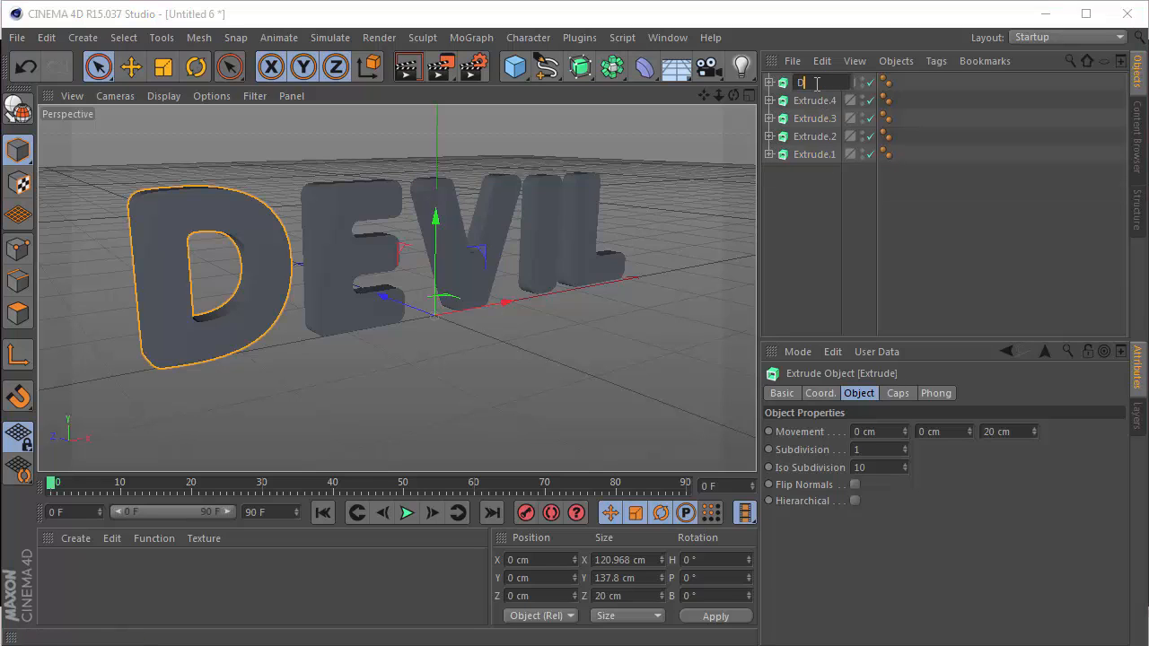
pyautogui.write('D')
pyautogui.press('Tab')
pyautogui.write('E')
pyautogui.press('Tab')
pyautogui.write('V')
pyautogui.press('Tab')
pyautogui.write('I')
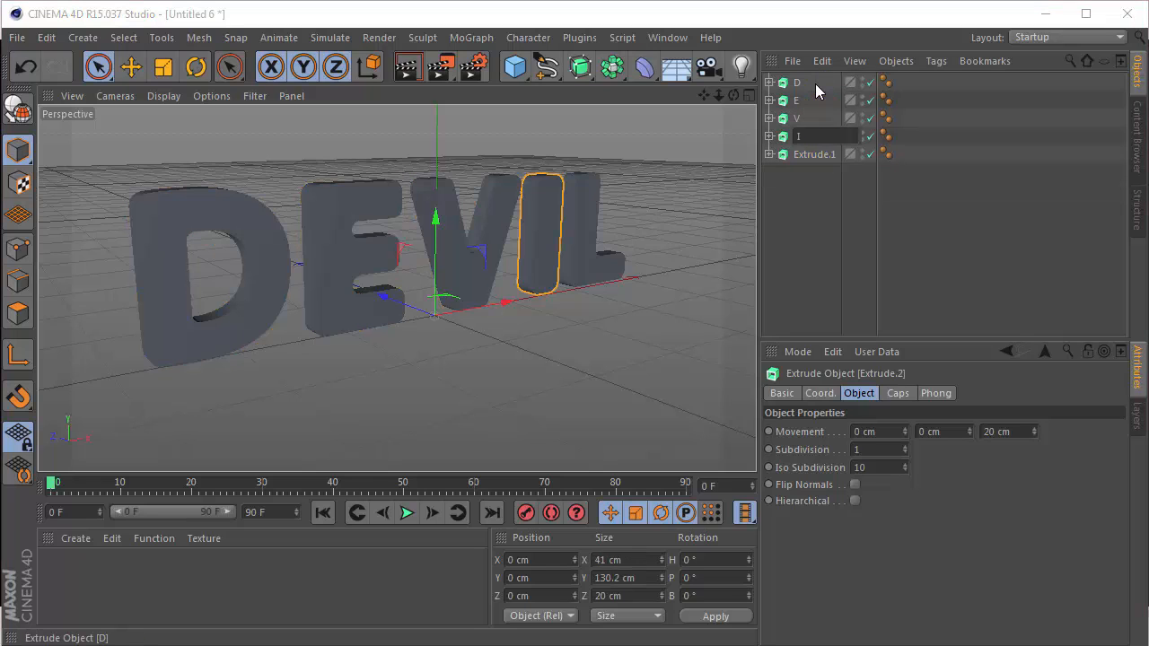
pyautogui.press('Tab')
pyautogui.write('L')
pyautogui.press('Return')
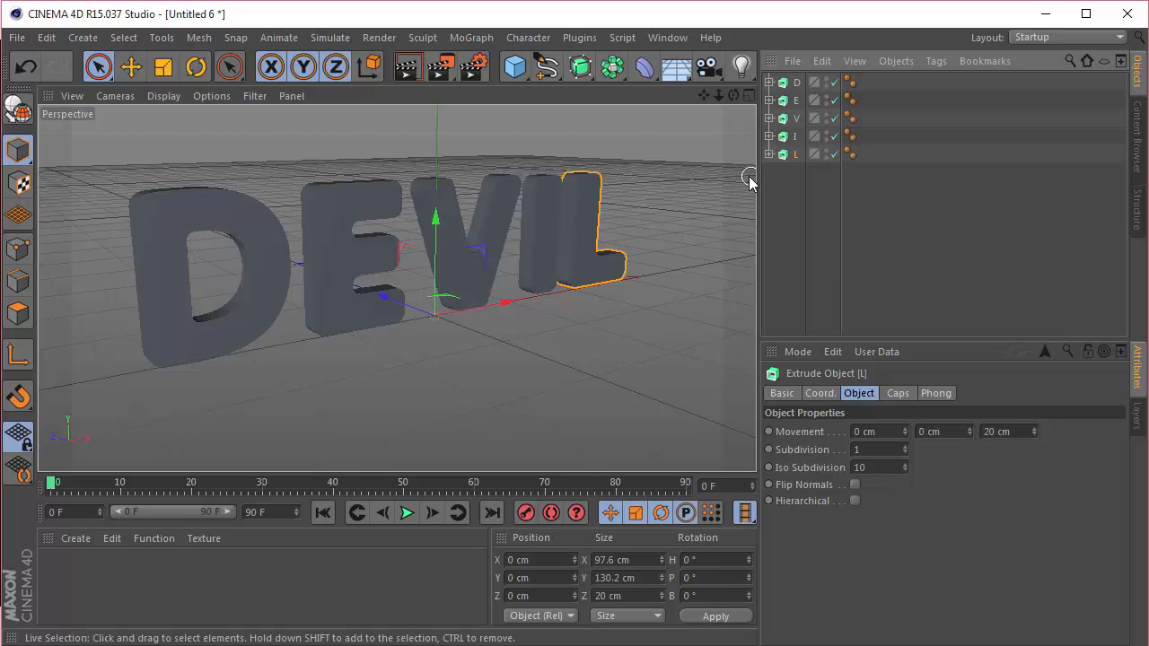
# Set the intermediate points of all five letter splines to Uniform and display the shaded letters with their mesh lines
pyautogui.click(769, 154)
pyautogui.click(770, 136)
pyautogui.click(770, 118)
pyautogui.click(770, 101)
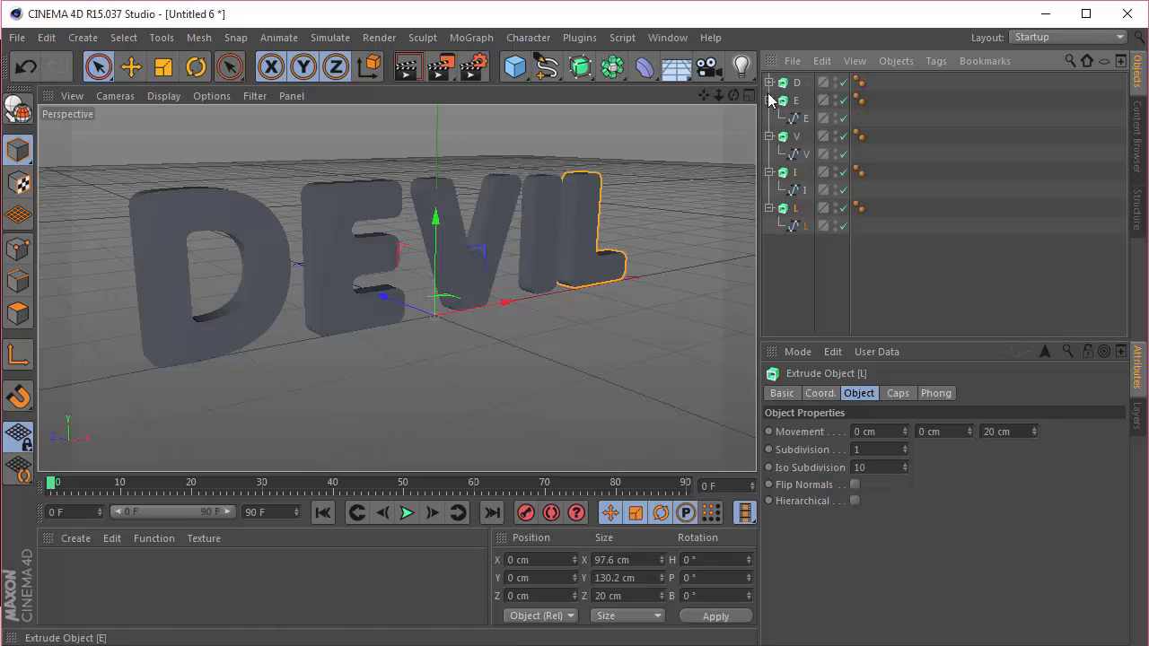
pyautogui.click(769, 82)
pyautogui.click(806, 101)
pyautogui.keyDown('ctrl'); pyautogui.click(805, 137); pyautogui.keyUp('ctrl')
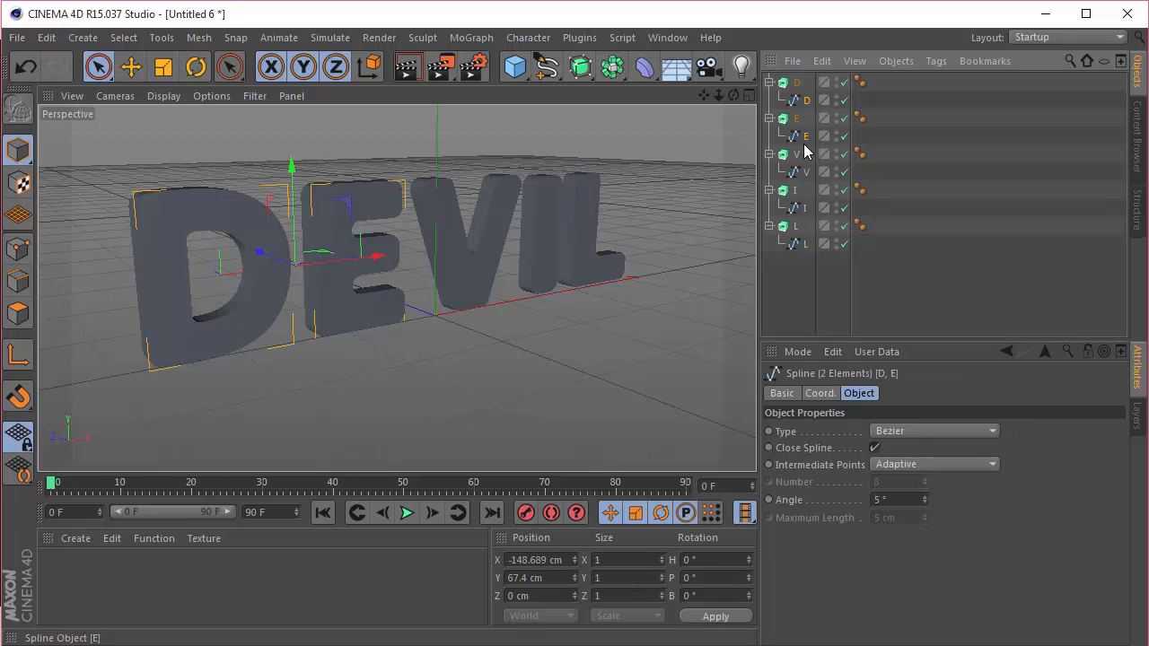
pyautogui.keyDown('ctrl'); pyautogui.click(805, 172); pyautogui.keyUp('ctrl')
pyautogui.keyDown('ctrl'); pyautogui.click(804, 208); pyautogui.keyUp('ctrl')
pyautogui.keyDown('ctrl'); pyautogui.click(805, 244); pyautogui.keyUp('ctrl')
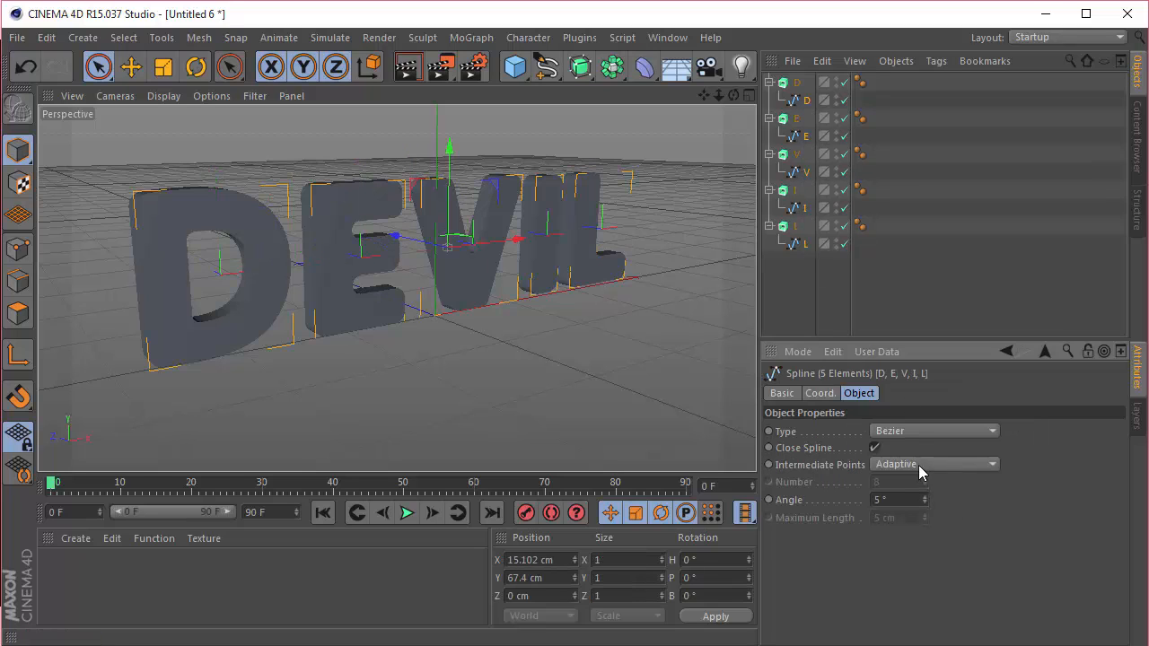
pyautogui.click(921, 469)
pyautogui.click(929, 517)
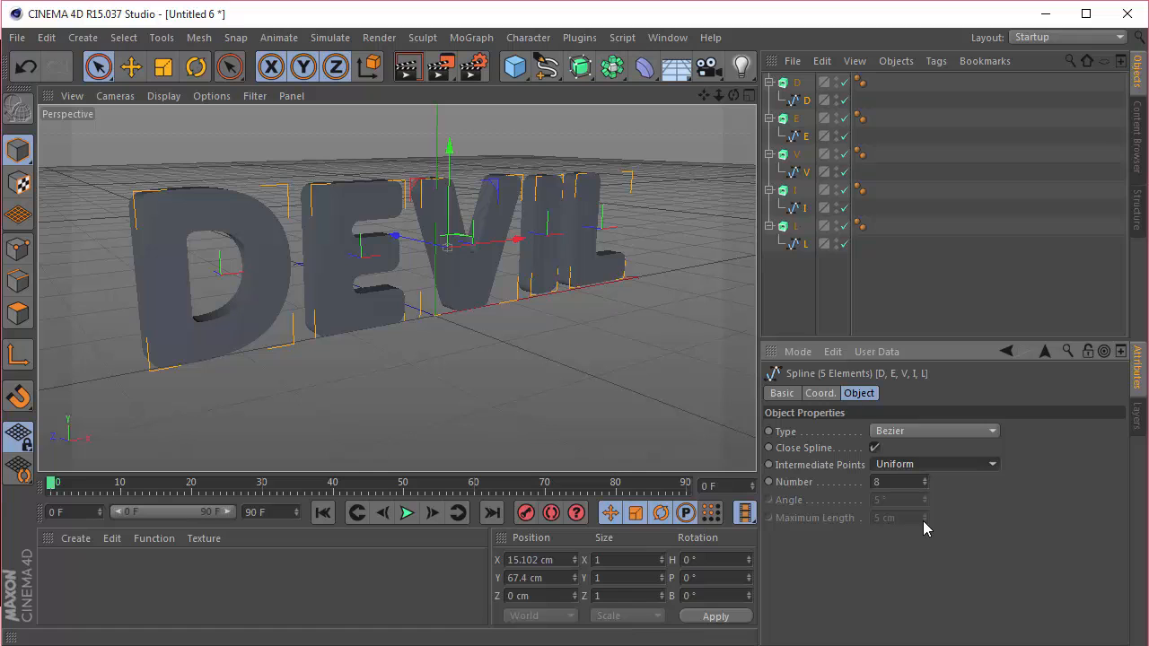
pyautogui.click(163, 95)
pyautogui.click(186, 141)
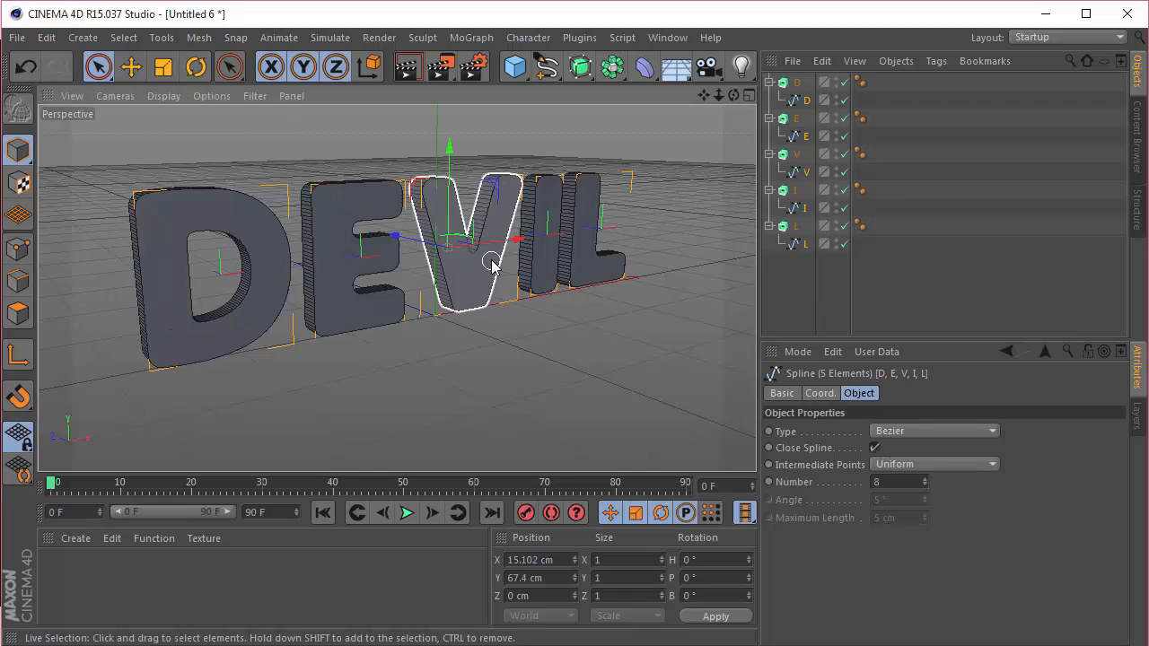
# Try Natural intermediate points on the five splines, inspect the side of the D, and switch back to Uniform
pyautogui.click(948, 465)
pyautogui.click(943, 498)
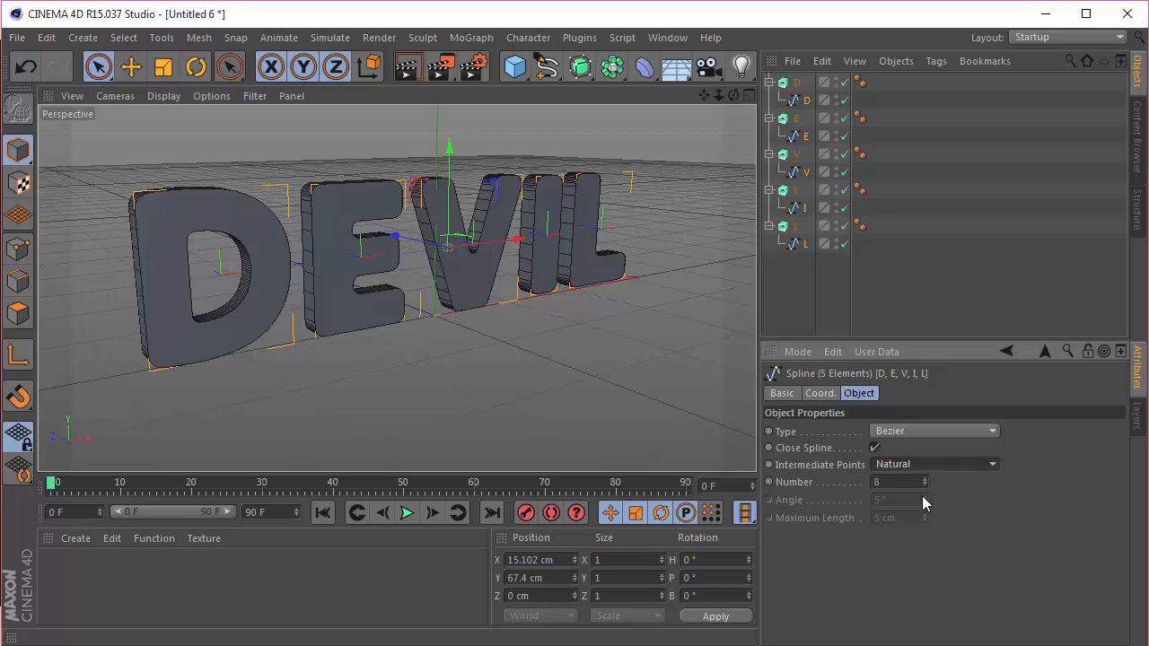
pyautogui.moveTo(734, 95); pyautogui.dragTo(824, 115)
pyautogui.scroll(5, 268, 336)
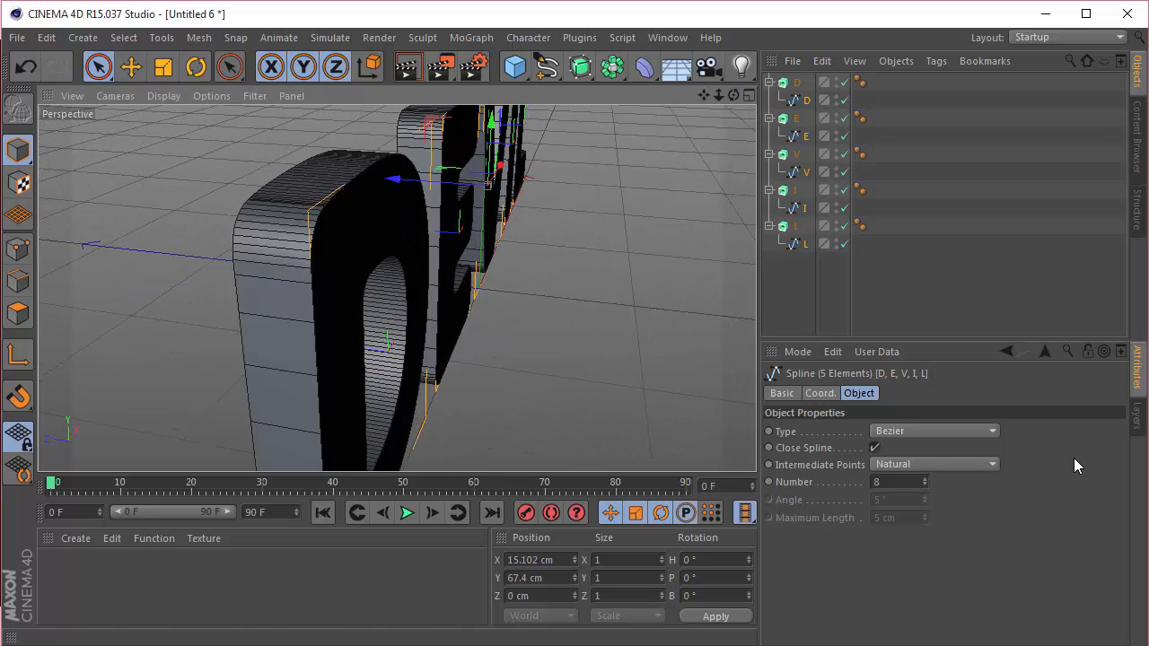
pyautogui.click(921, 465)
pyautogui.click(912, 515)
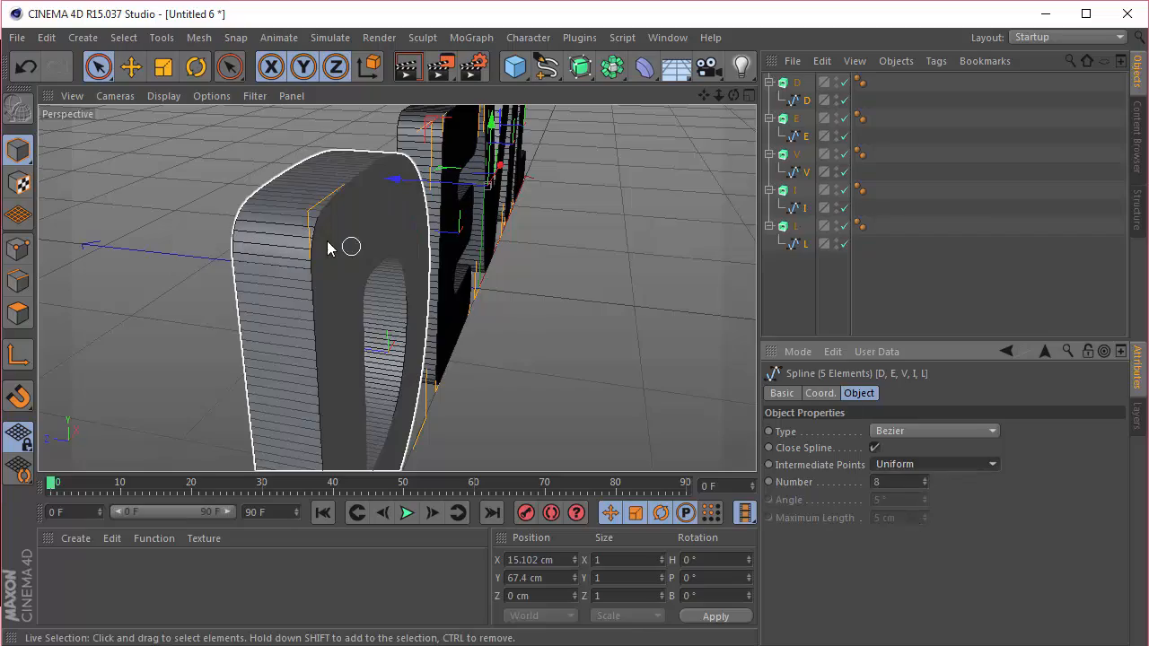
pyautogui.scroll(-3, 275, 239)
pyautogui.moveTo(733, 96); pyautogui.dragTo(606, 107)
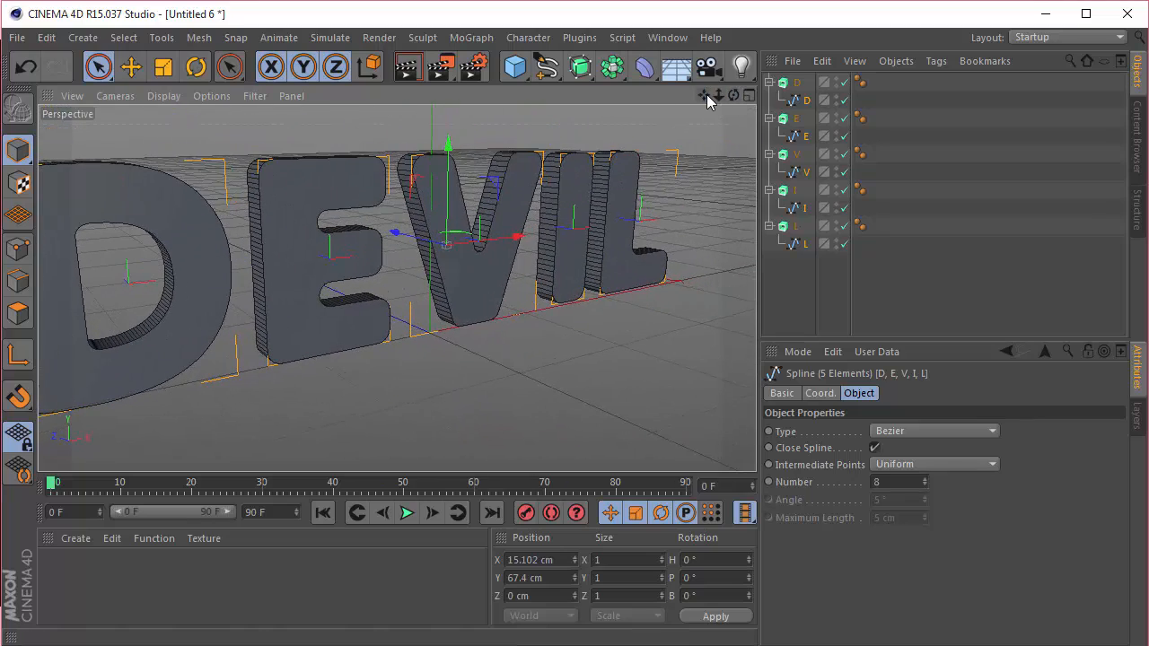
pyautogui.scroll(-3, 617, 231)
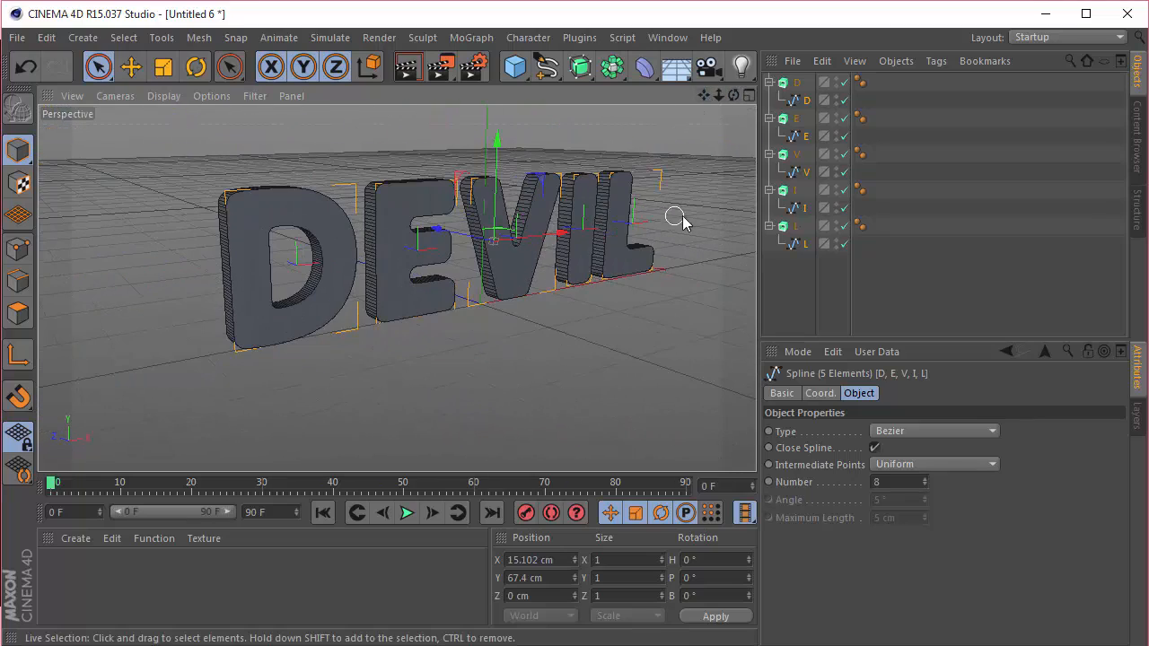
# Deselect the splines and collapse the five letter Extrude objects
pyautogui.click(797, 274)
pyautogui.click(770, 82)
pyautogui.click(769, 100)
pyautogui.click(770, 118)
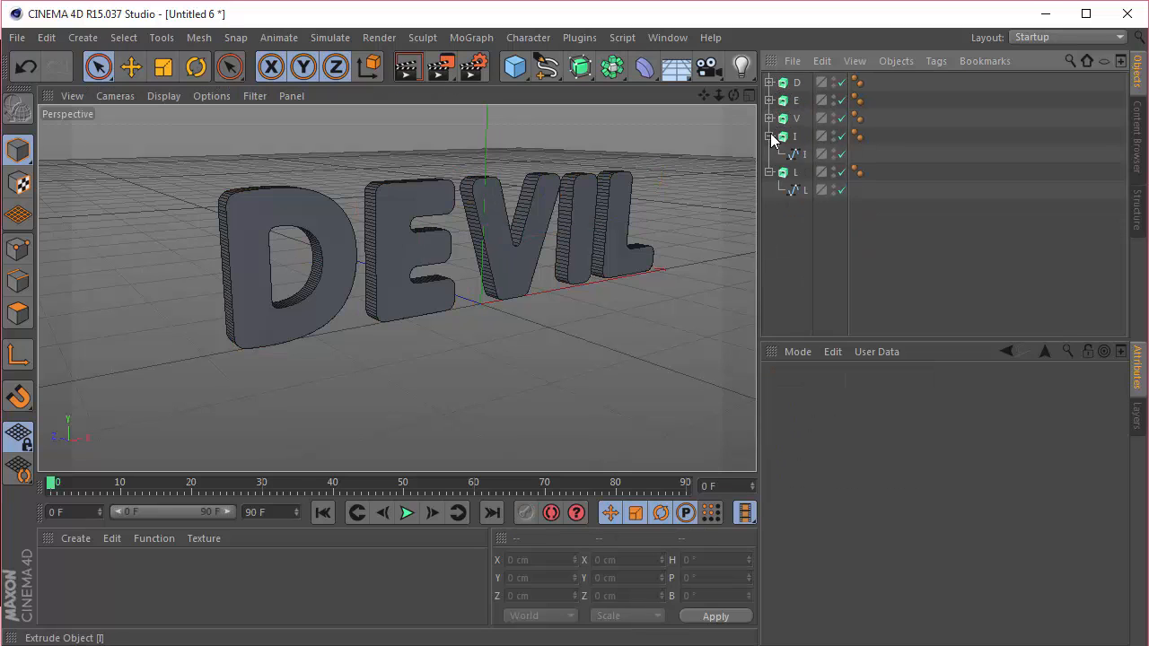
pyautogui.click(769, 136)
pyautogui.click(769, 153)
# Set both the start and end caps of all five letter Extrude objects to Fillet Cap
pyautogui.click(795, 155)
pyautogui.keyDown('shift'); pyautogui.click(797, 84); pyautogui.keyUp('shift')
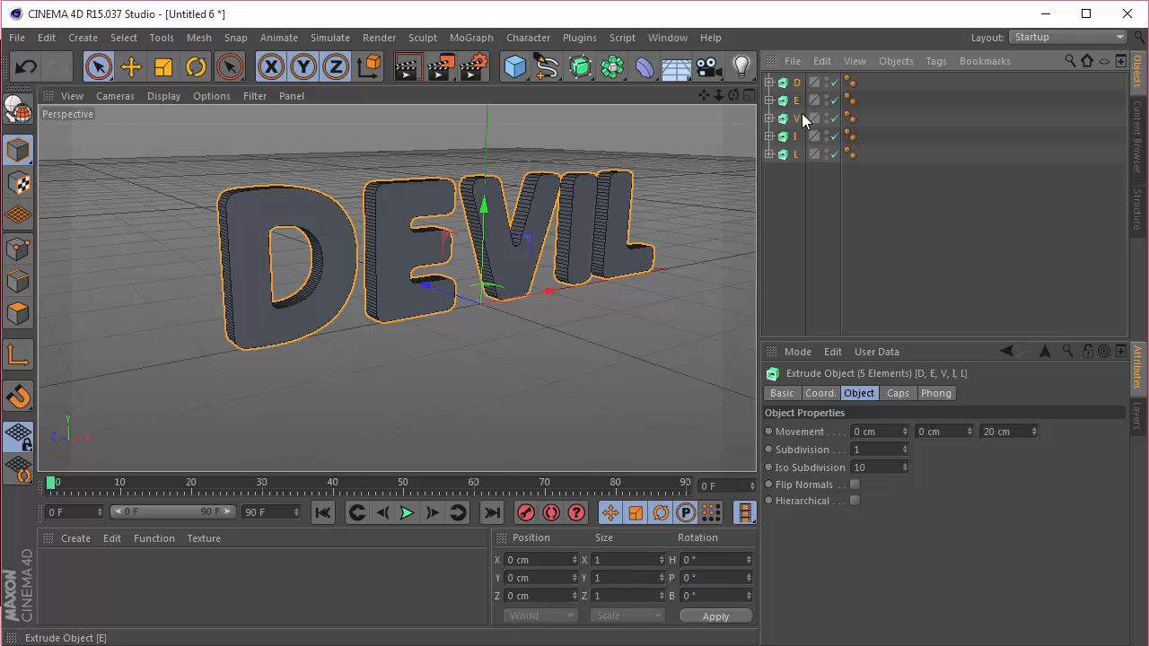
pyautogui.click(901, 394)
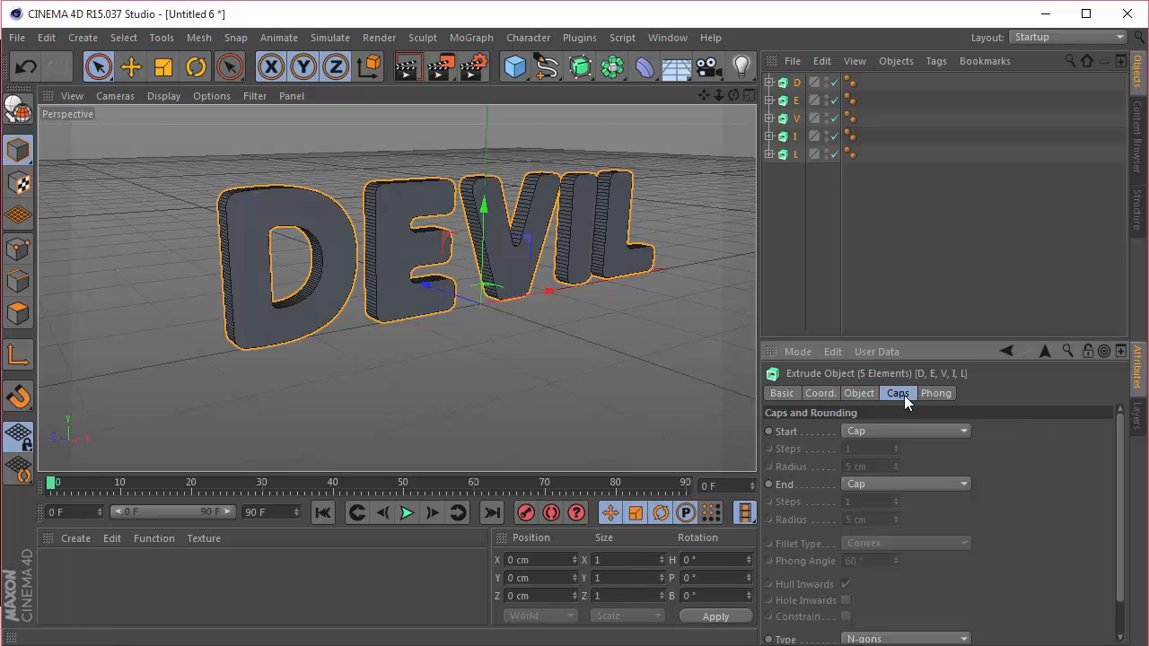
pyautogui.click(905, 430)
pyautogui.click(892, 502)
pyautogui.click(893, 488)
pyautogui.click(890, 557)
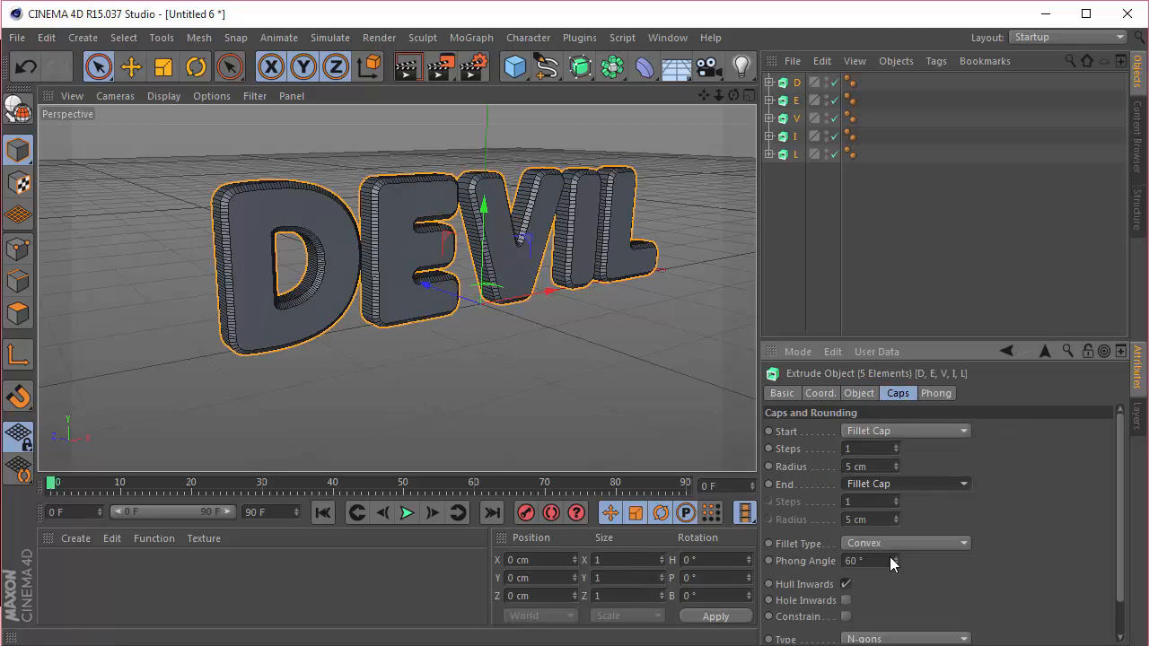
pyautogui.moveTo(1116, 455); pyautogui.dragTo(1116, 488)
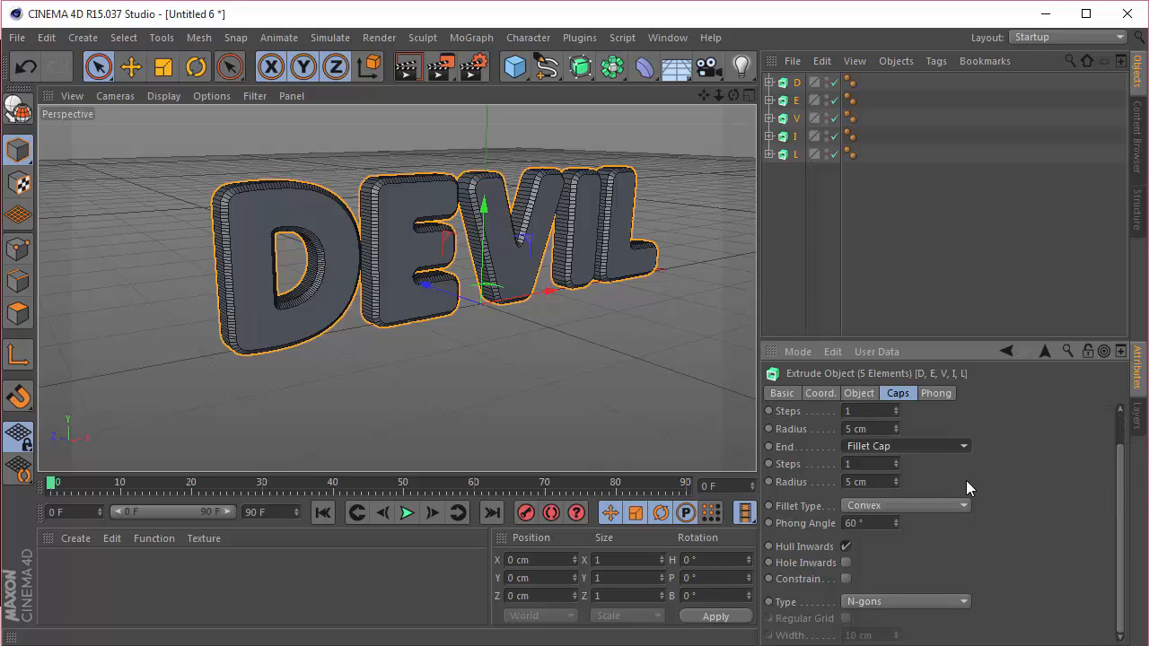
# Set the fillet steps to 4 and the radius to 7 cm for both the start and end caps of the five letters
pyautogui.click(882, 411)
pyautogui.write('4')
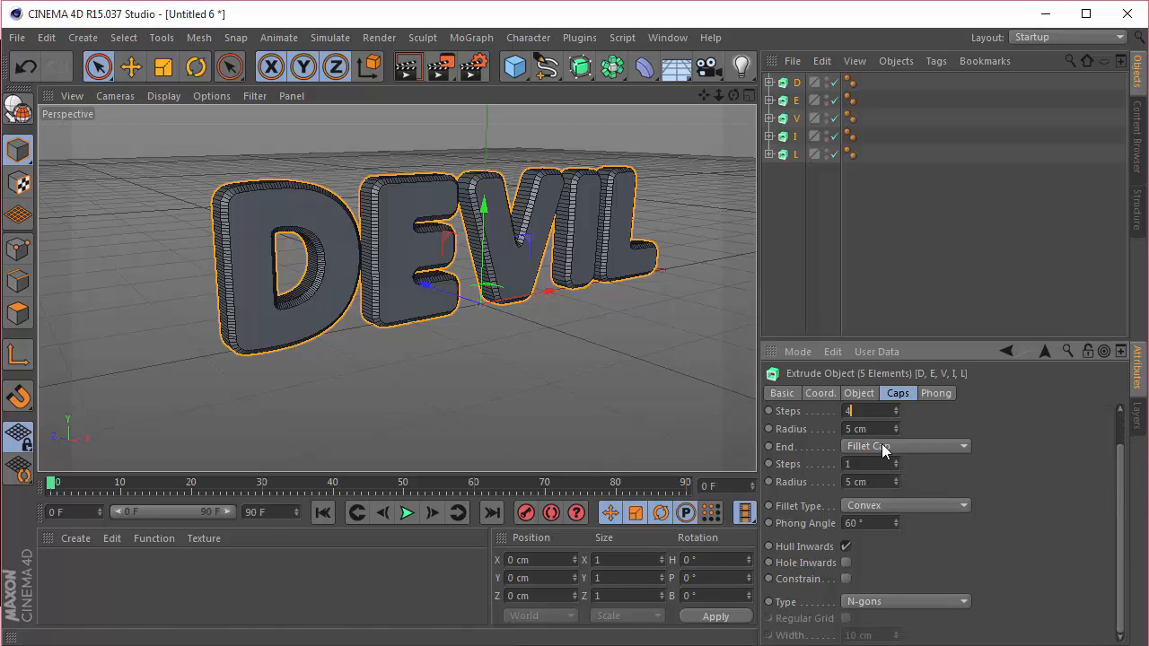
pyautogui.click(886, 429)
pyautogui.write('7')
pyautogui.write('4')
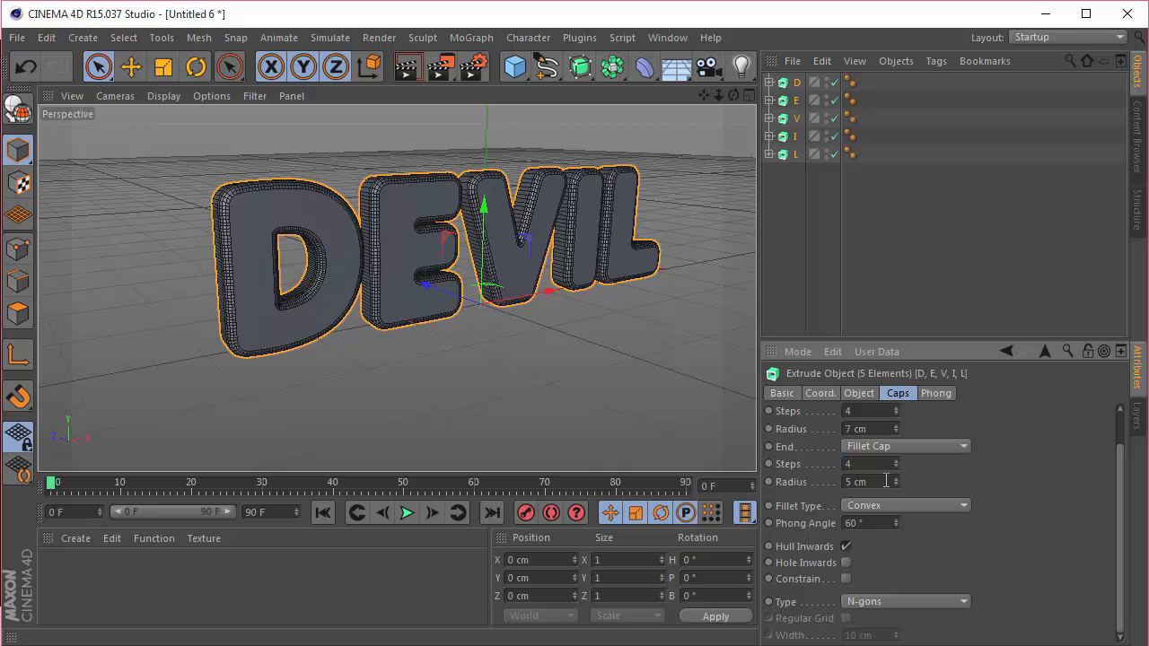
pyautogui.press('Tab')
pyautogui.write('7')
pyautogui.press('Return')
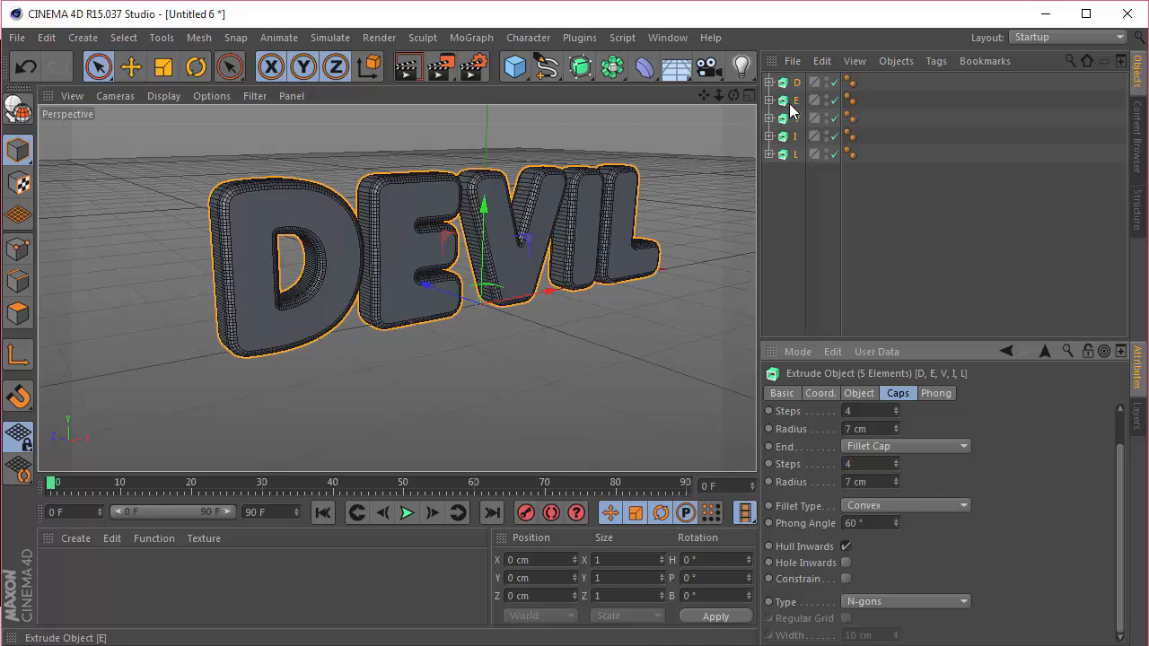
# Set the Z extrusion movement of all five letter Extrude objects to 35 cm
pyautogui.click(869, 395)
pyautogui.click(1017, 432)
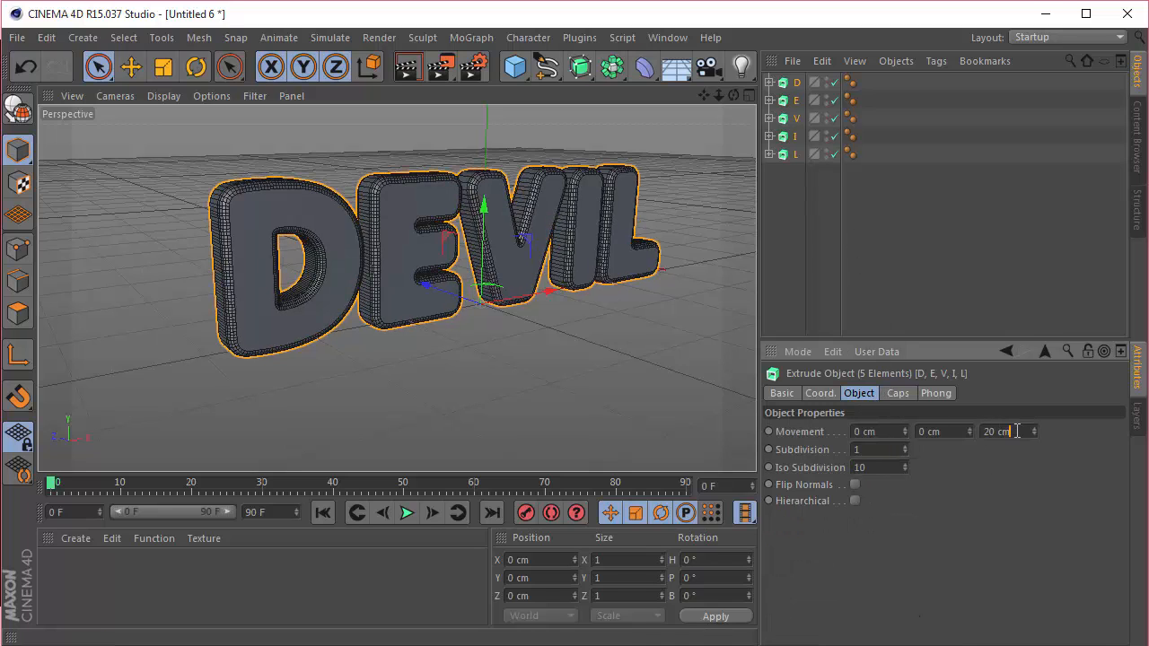
pyautogui.write('35')
pyautogui.press('Return')
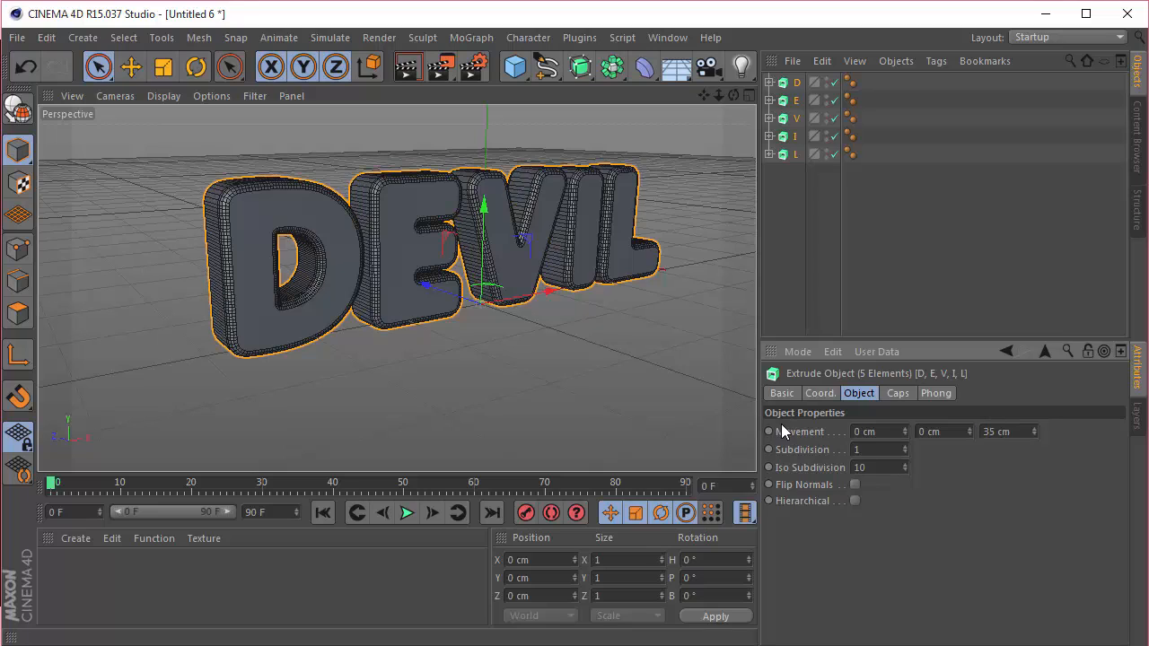
# Deselect the letters and display them smoothly shaded without mesh lines
pyautogui.moveTo(733, 96); pyautogui.dragTo(396, 288)
pyautogui.click(825, 196)
pyautogui.moveTo(733, 95); pyautogui.dragTo(396, 289)
pyautogui.click(163, 95)
pyautogui.click(193, 120)
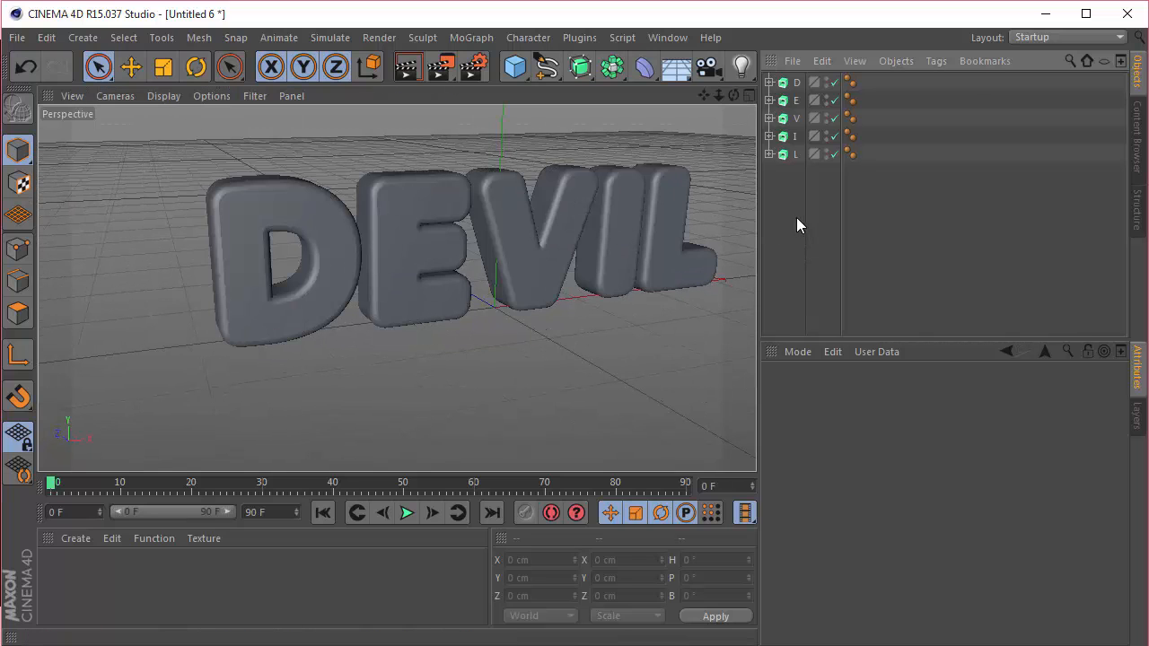
pyautogui.moveTo(704, 95); pyautogui.dragTo(397, 288)
pyautogui.moveTo(734, 96); pyautogui.dragTo(395, 288)
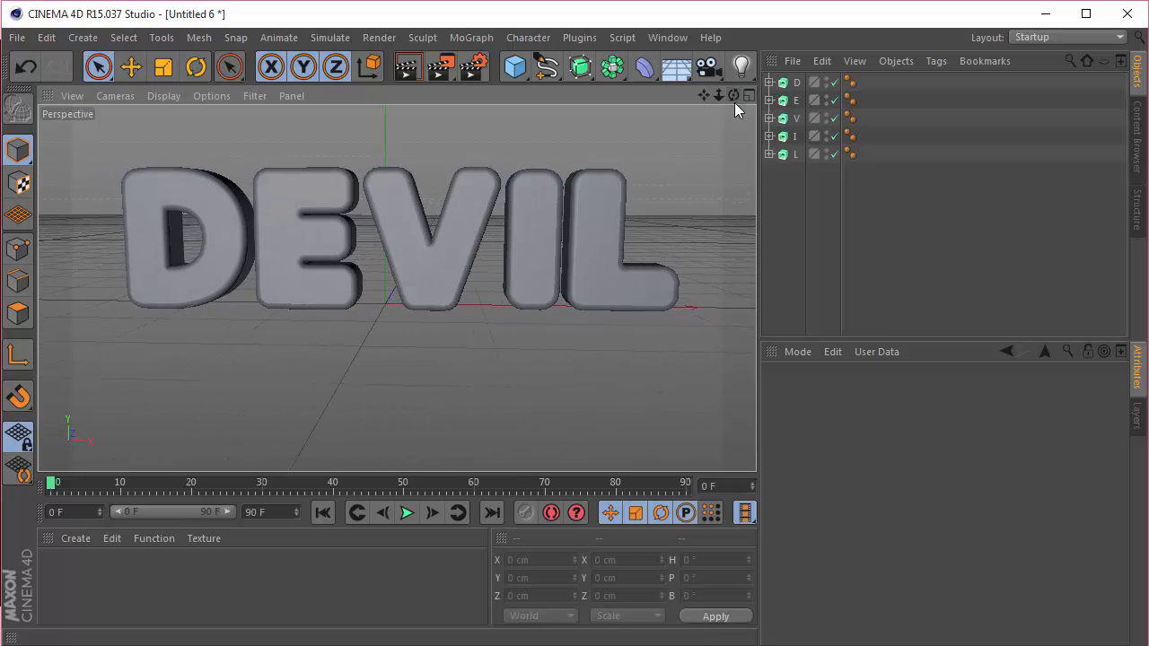
# Nudge the L spline and then the I and L splines together along X to even out the letter spacing
pyautogui.click(781, 154)
pyautogui.click(770, 155)
pyautogui.click(798, 171)
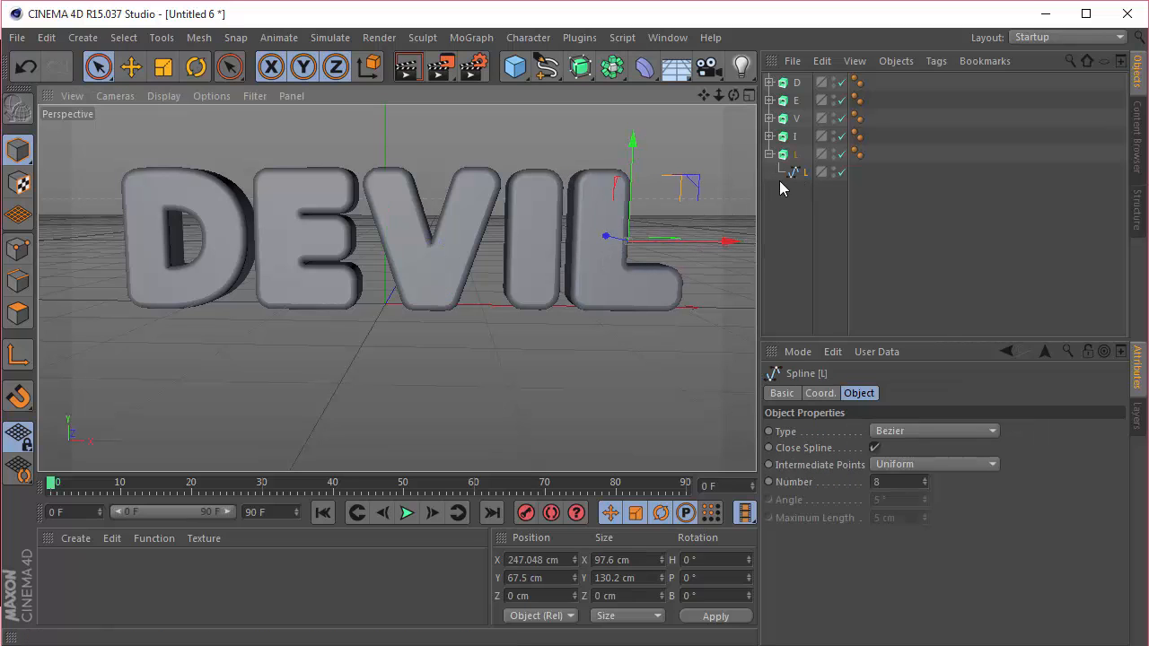
pyautogui.click(769, 137)
pyautogui.keyDown('ctrl'); pyautogui.click(804, 155); pyautogui.keyUp('ctrl')
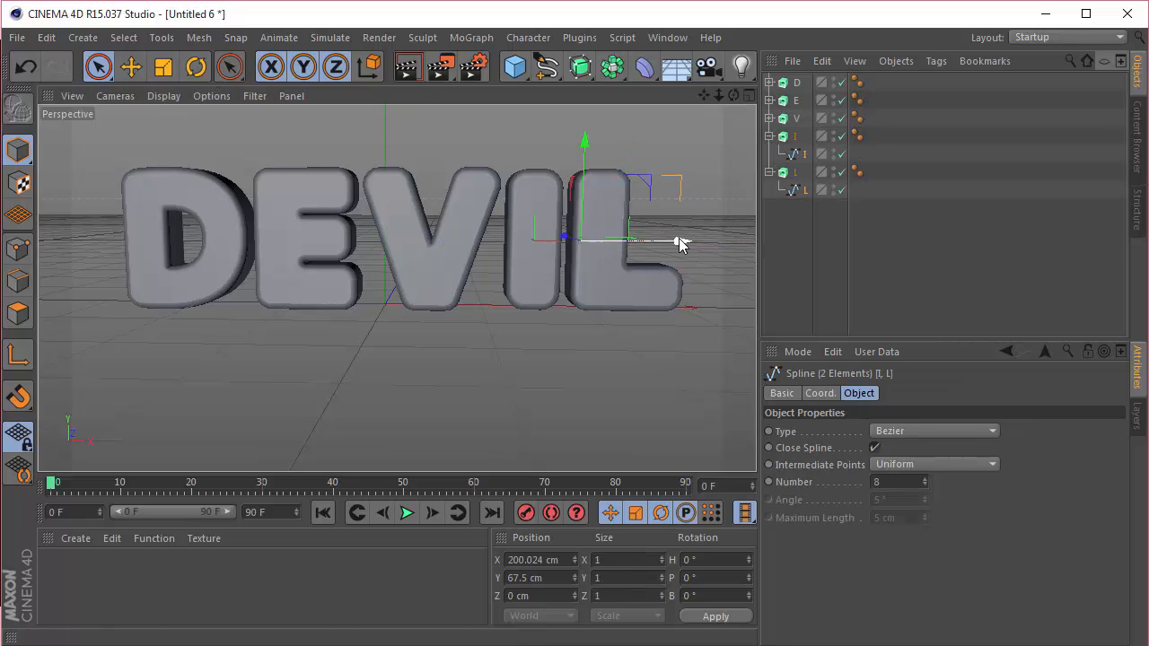
pyautogui.click(841, 244)
pyautogui.click(769, 173)
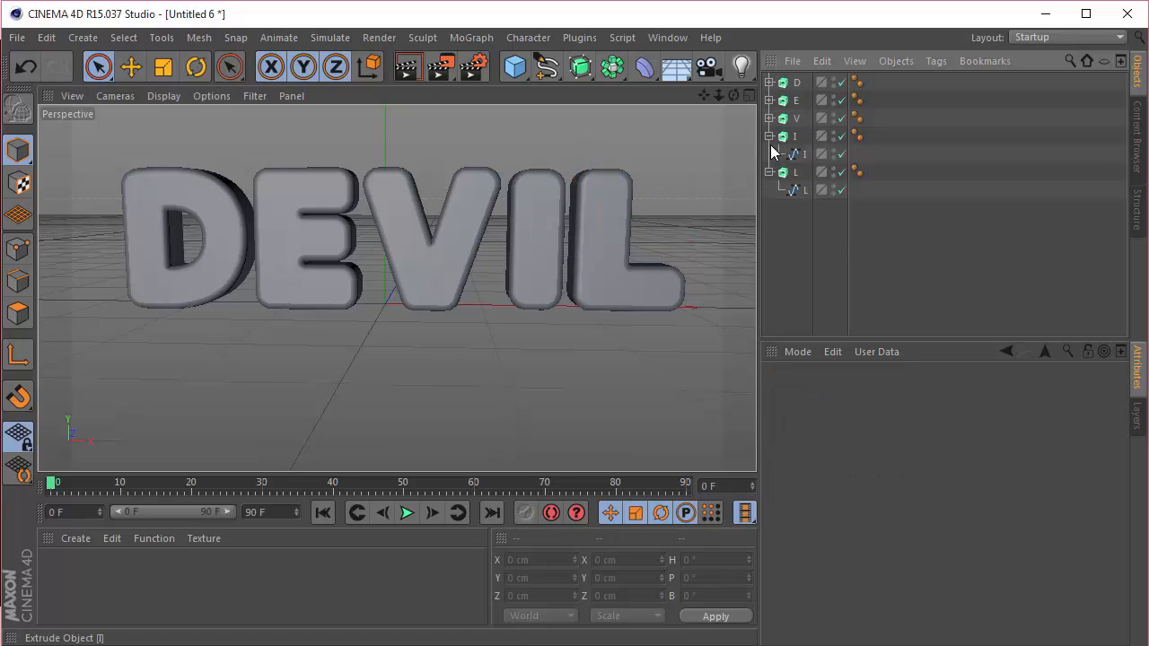
pyautogui.click(769, 136)
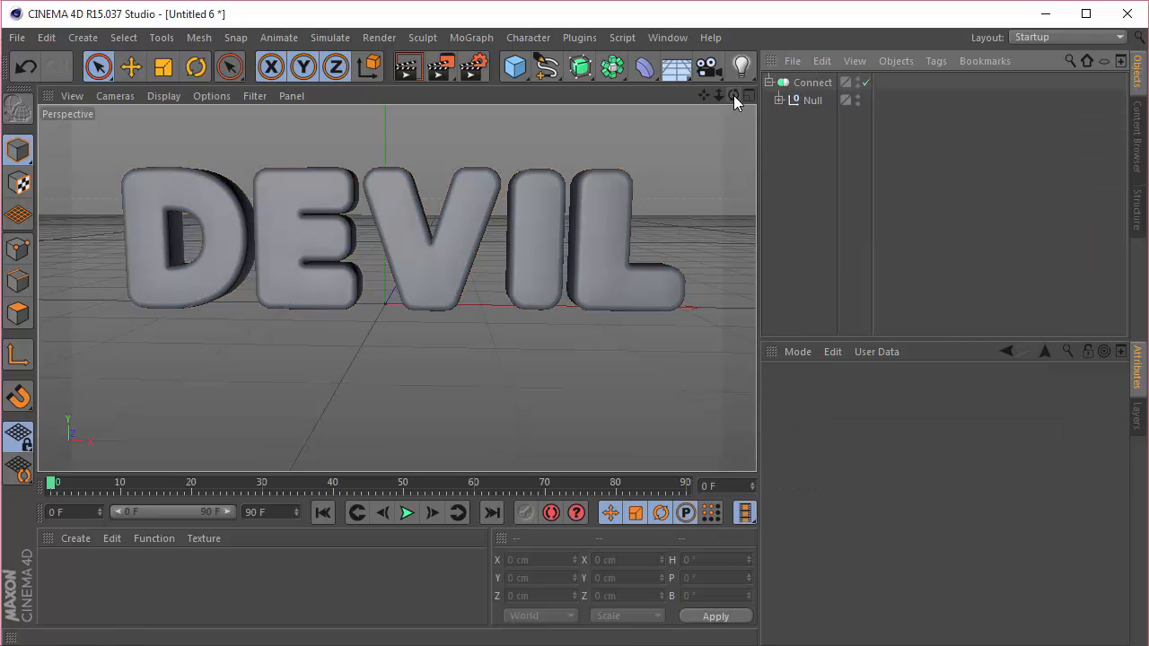
# Compare the shading around the D's edges and hole with the Connect object disabled and enabled
pyautogui.moveTo(733, 95); pyautogui.dragTo(628, 102)
pyautogui.scroll(4, 216, 233)
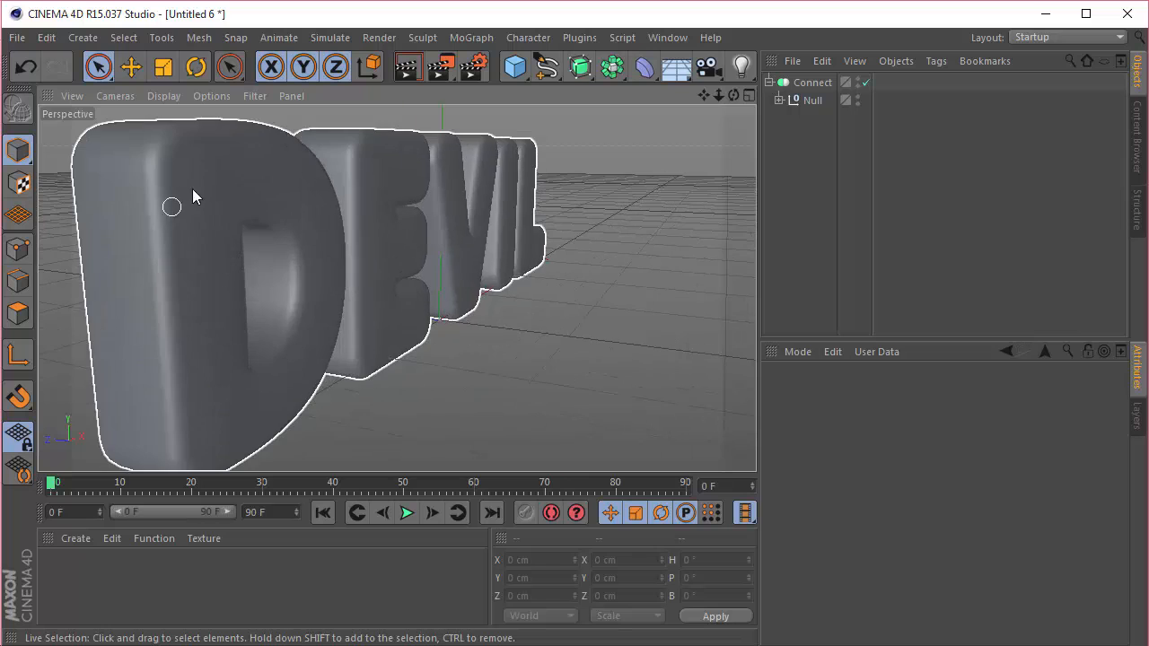
pyautogui.click(868, 82)
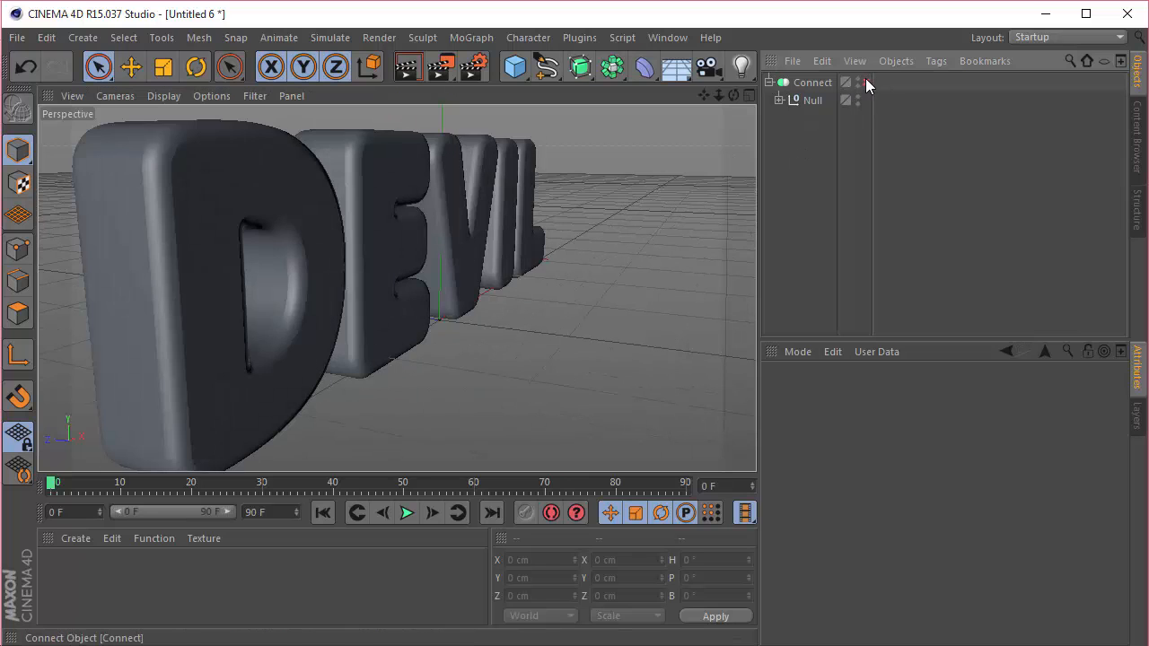
pyautogui.scroll(6, 264, 179)
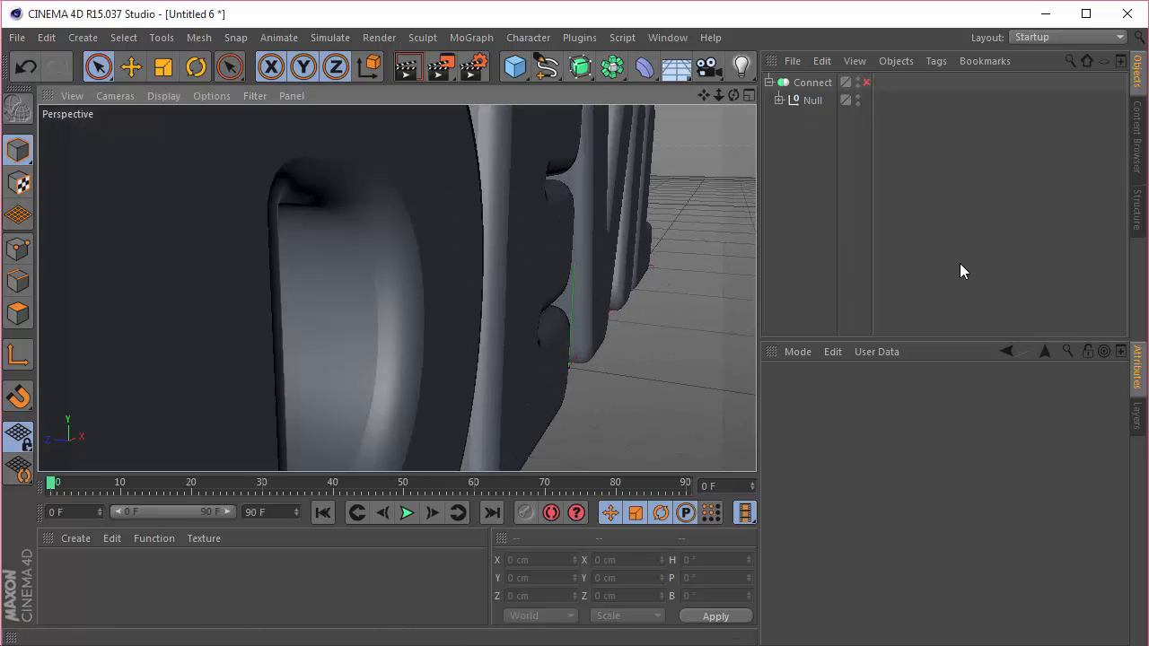
pyautogui.click(866, 81)
pyautogui.scroll(-10, 365, 195)
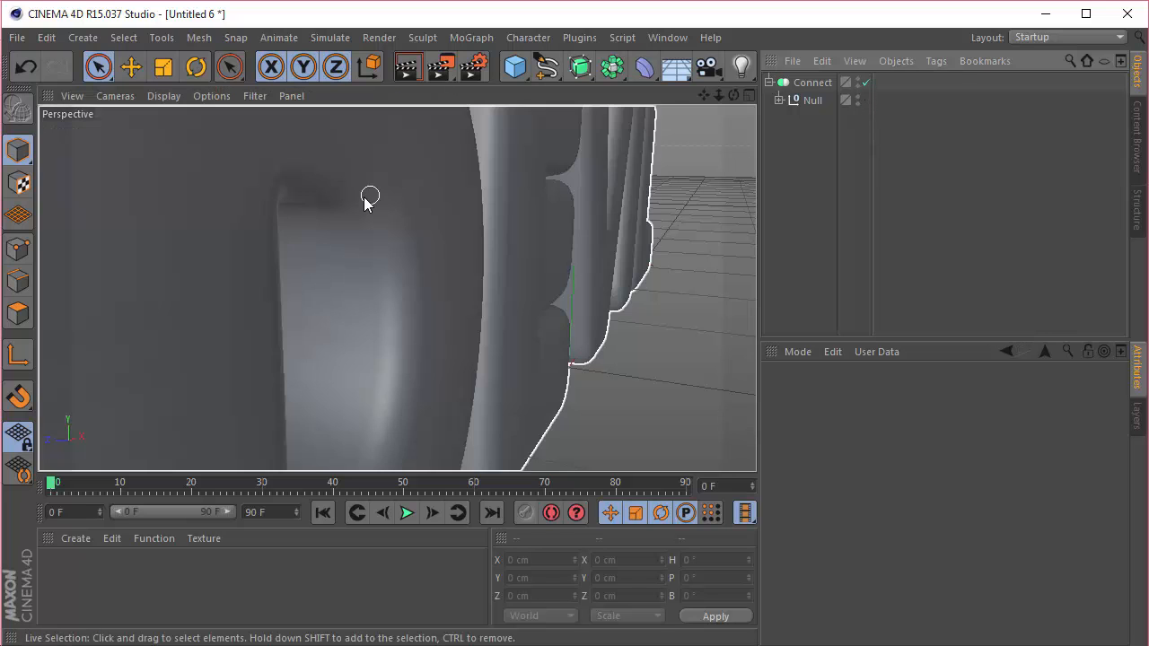
pyautogui.moveTo(734, 95); pyautogui.dragTo(63, 88)
pyautogui.scroll(-3, 639, 241)
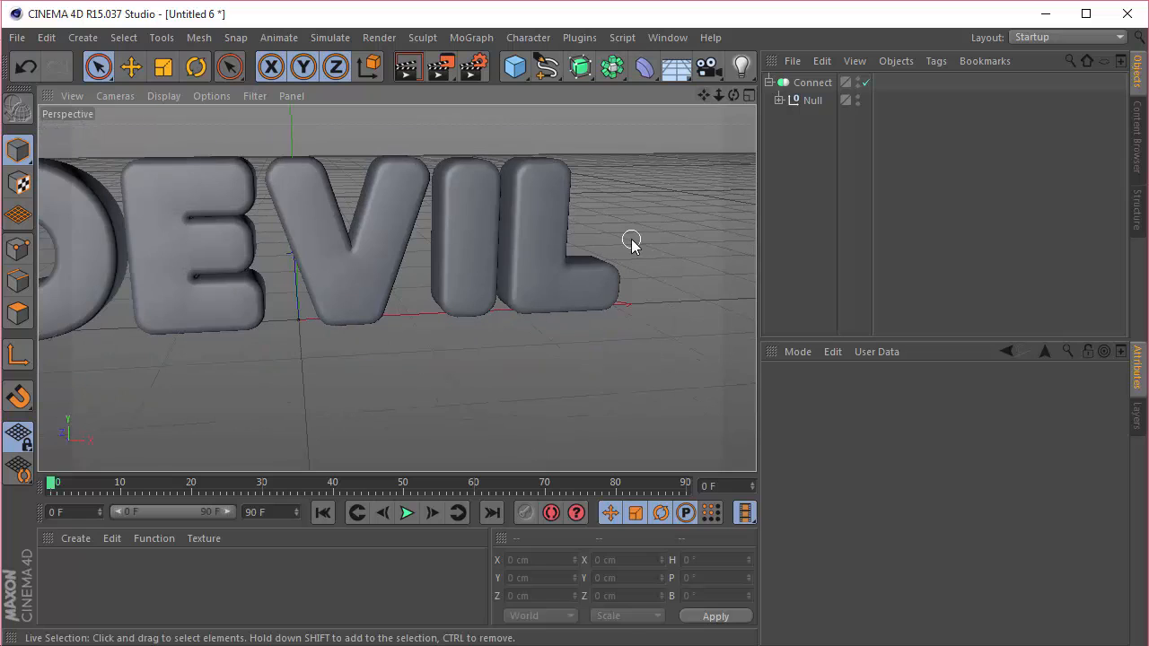
# Set the start cap fillet steps of the five letter Extrude objects to 6 and collapse the Connect hierarchy
pyautogui.click(779, 100)
pyautogui.click(808, 190)
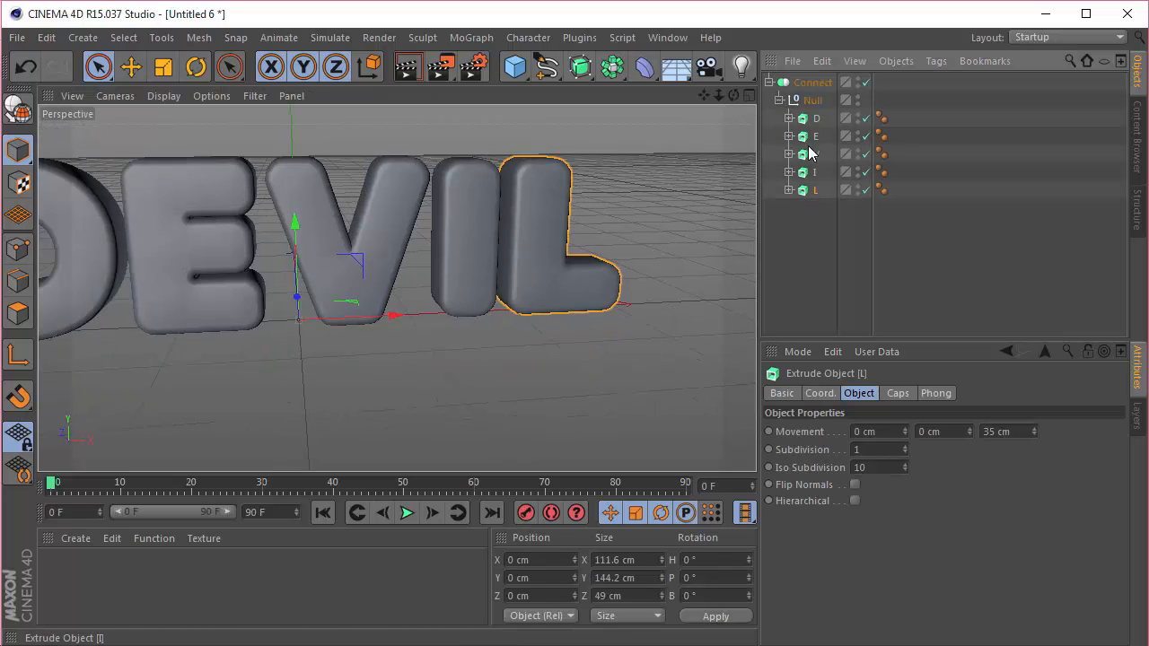
pyautogui.keyDown('shift'); pyautogui.click(811, 120); pyautogui.keyUp('shift')
pyautogui.click(895, 398)
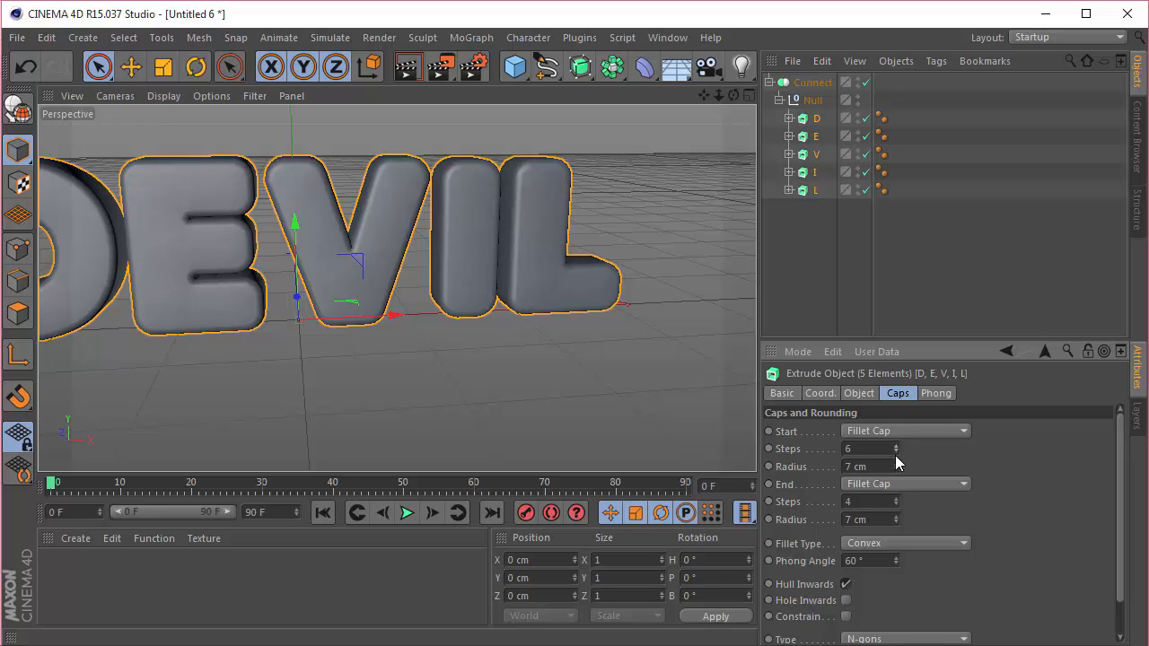
pyautogui.click(813, 302)
pyautogui.scroll(-3, 436, 172)
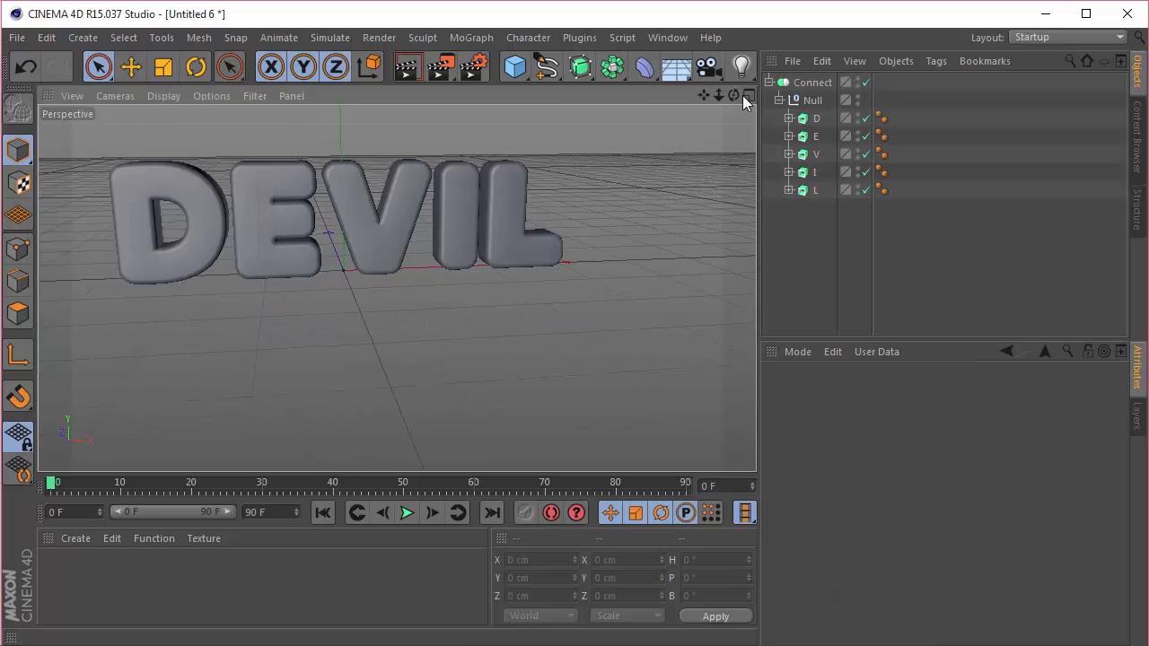
pyautogui.moveTo(735, 95)
pyautogui.mouseDown()
pyautogui.moveTo(808, 101)
pyautogui.moveTo(731, 95)
pyautogui.moveTo(810, 146)
pyautogui.moveTo(741, 134)
pyautogui.moveTo(749, 97)
pyautogui.moveTo(721, 111)
pyautogui.mouseUp()
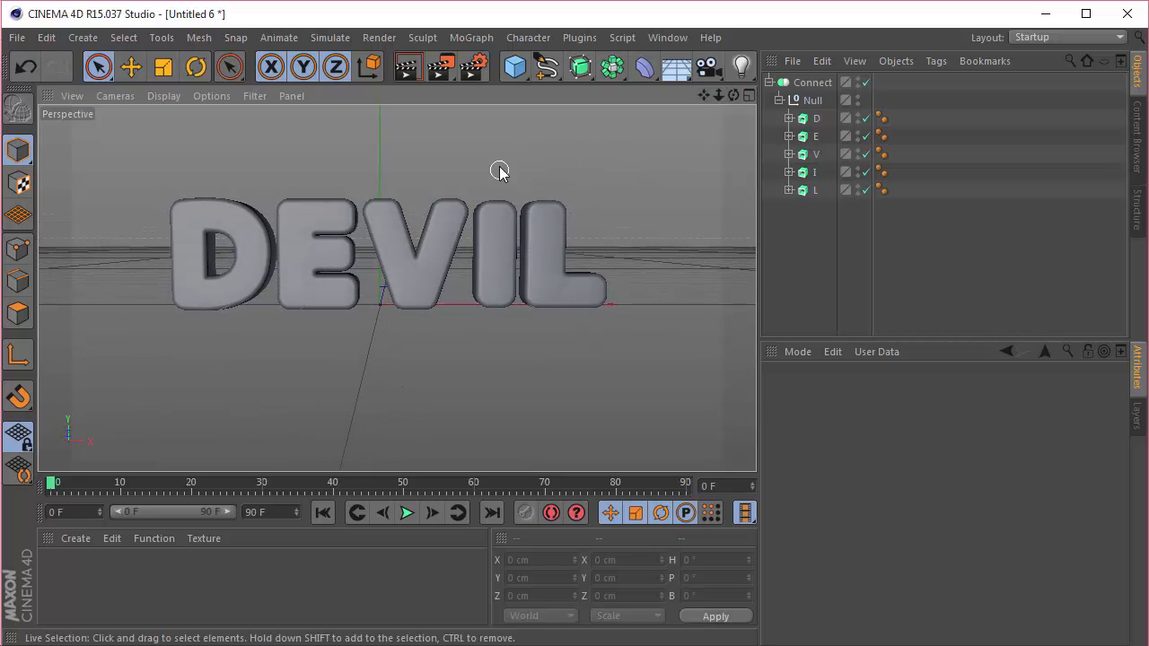
pyautogui.click(768, 82)
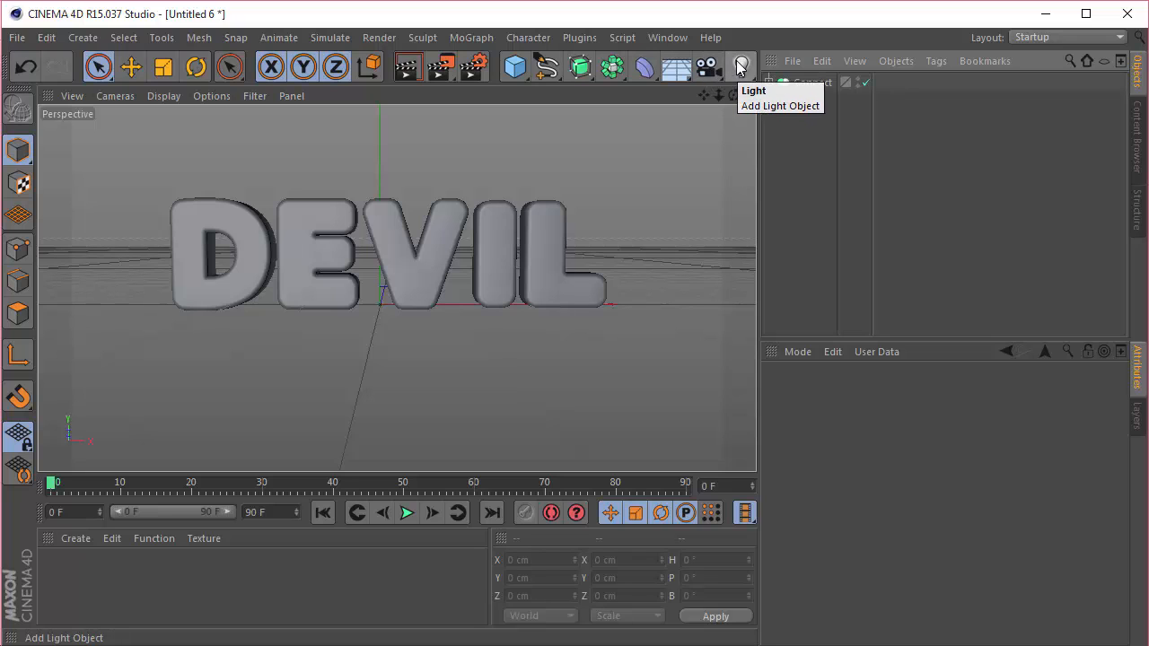
# Add an Omni light and an Array object, and make the light a child of the Array
pyautogui.click(740, 67)
pyautogui.moveTo(612, 66); pyautogui.dragTo(688, 94)
pyautogui.moveTo(796, 100); pyautogui.dragTo(798, 83)
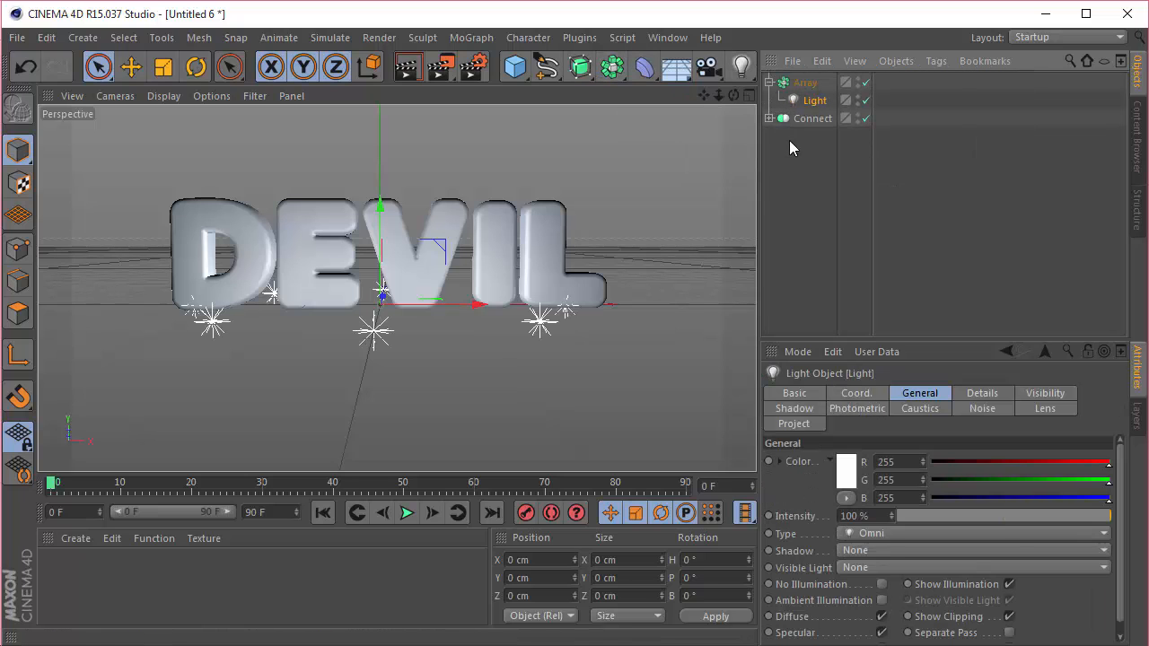
# Set the light Array's radius to 1250 cm and its number of copies to 2
pyautogui.click(805, 82)
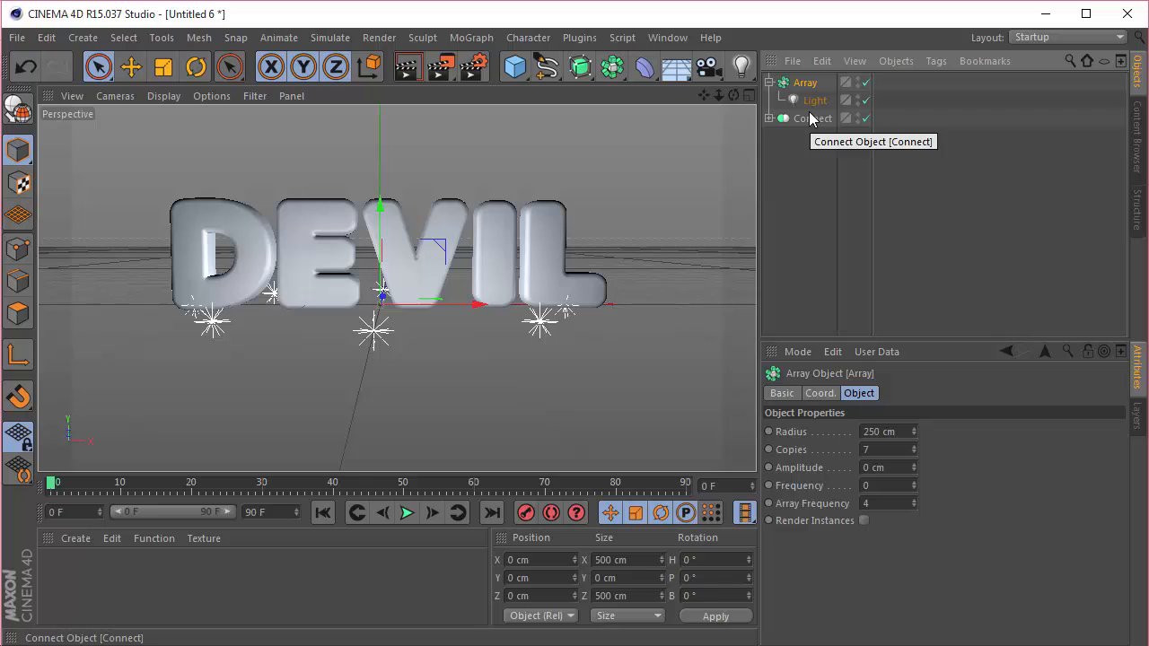
pyautogui.click(820, 393)
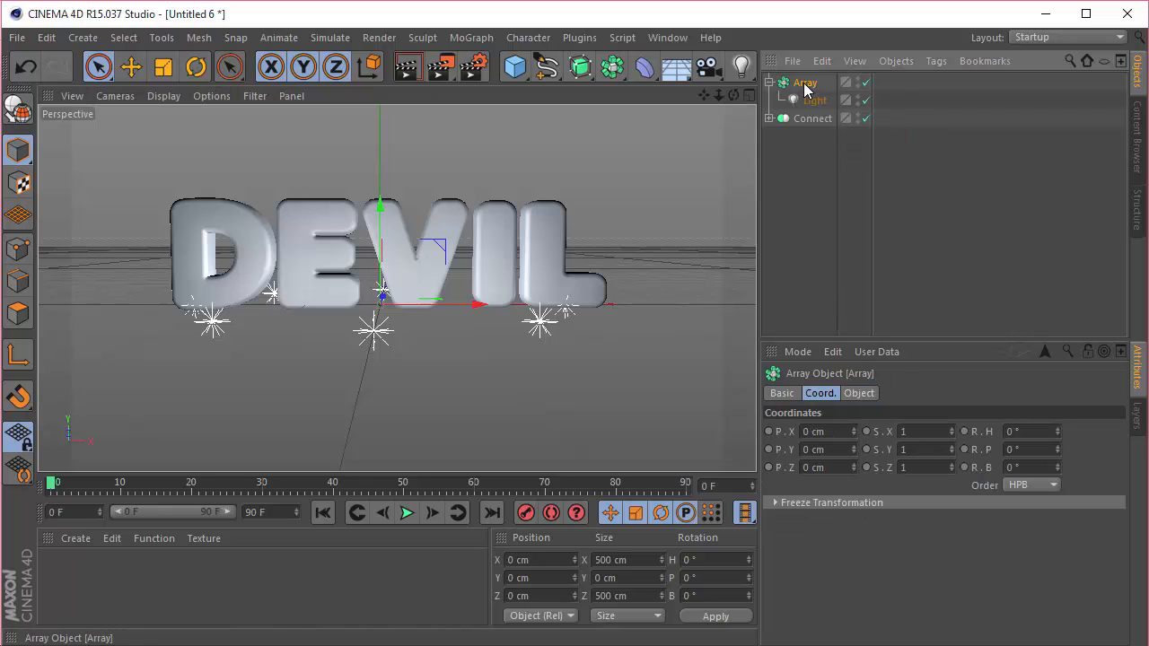
pyautogui.click(867, 394)
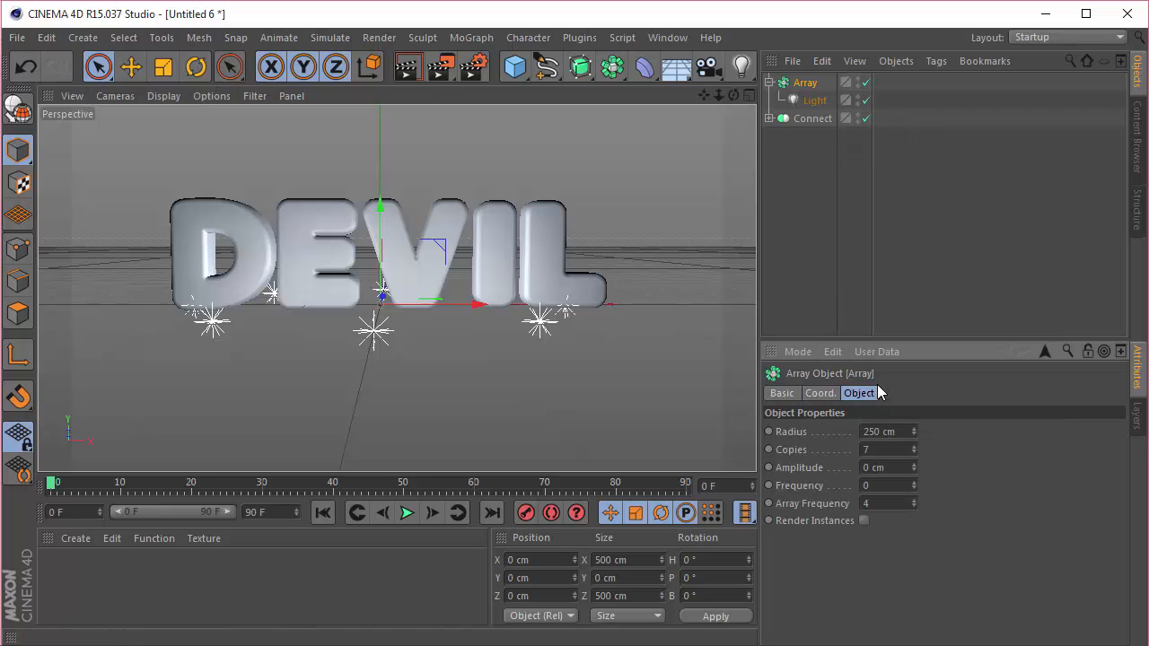
pyautogui.doubleClick(897, 431)
pyautogui.write('12')
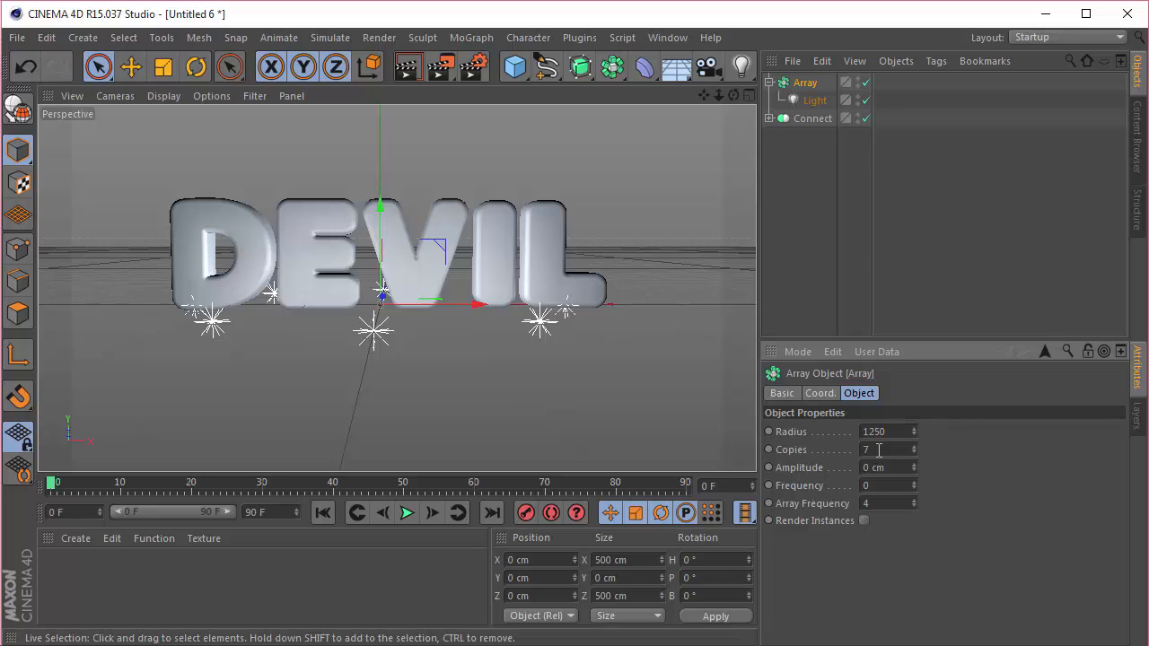
pyautogui.click(914, 453)
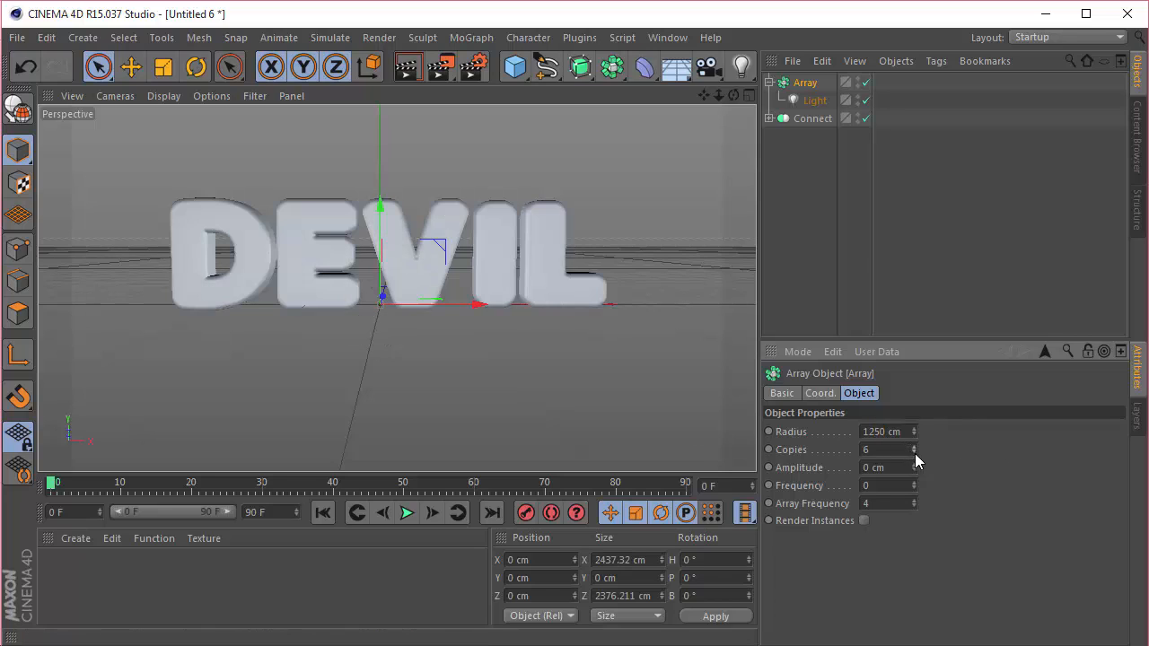
pyautogui.moveTo(718, 95)
pyautogui.mouseDown()
pyautogui.moveTo(682, 99)
pyautogui.moveTo(731, 95)
pyautogui.mouseUp()
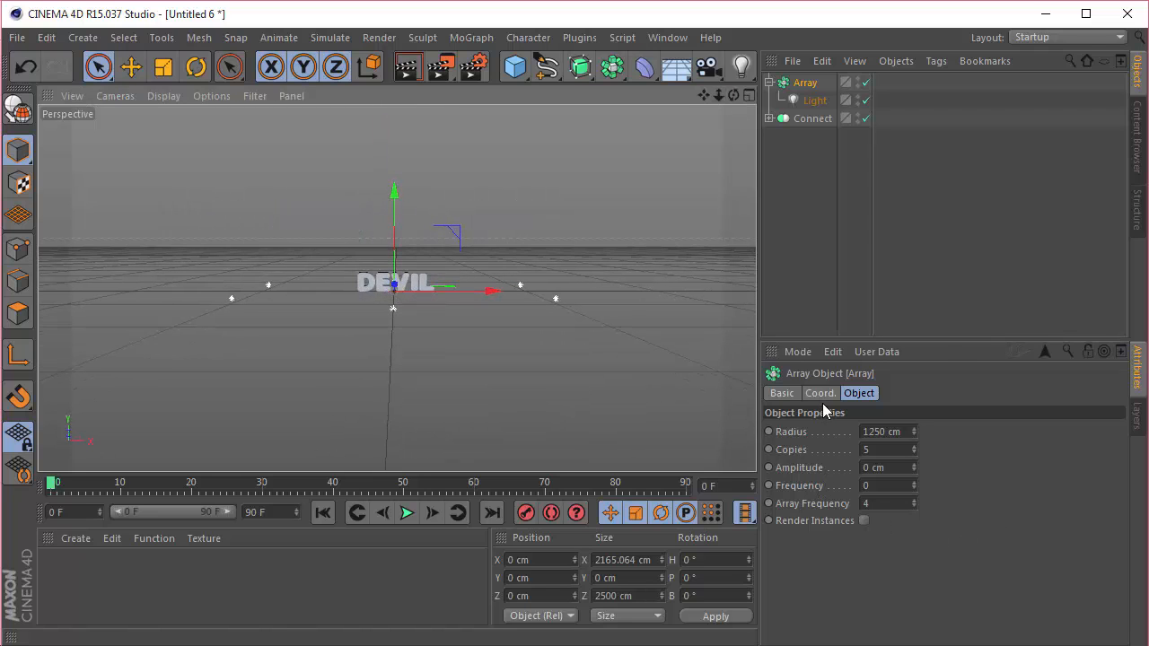
pyautogui.scroll(2, 332, 281)
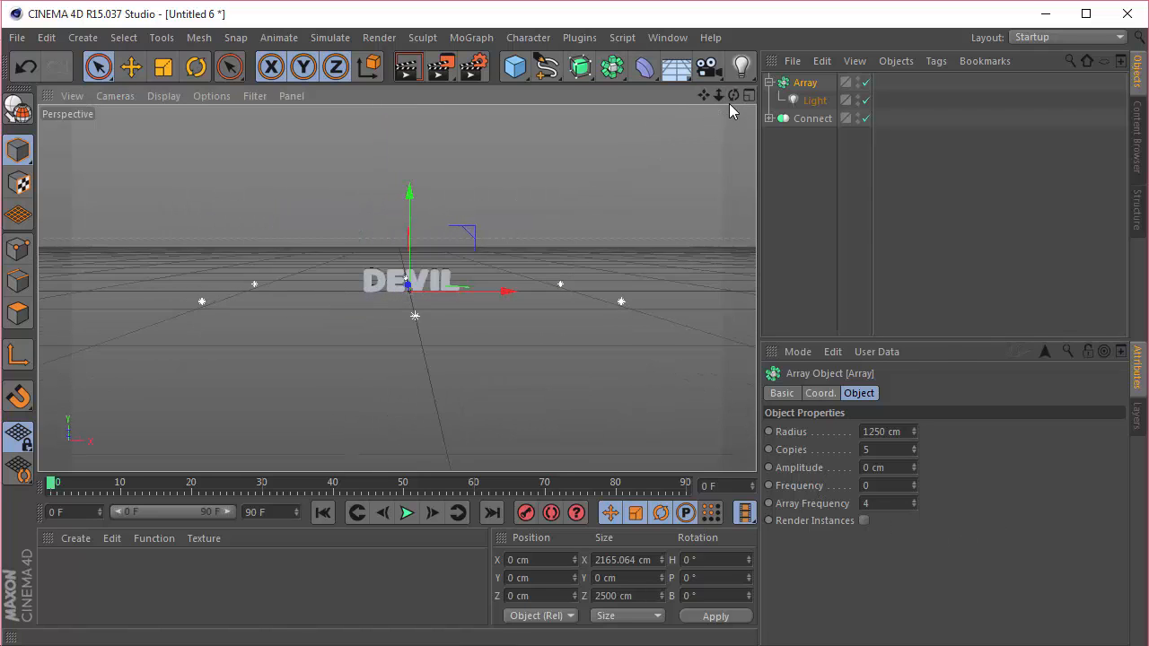
pyautogui.moveTo(734, 96); pyautogui.dragTo(735, 92)
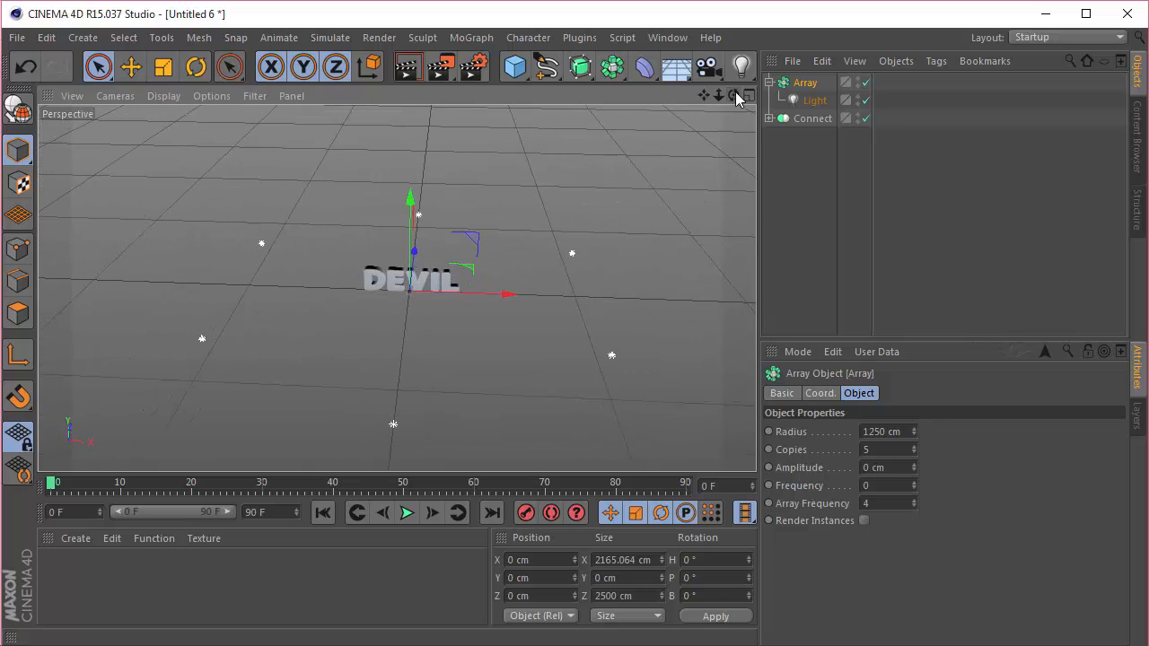
pyautogui.click(917, 452)
pyautogui.click(917, 451)
pyautogui.click(916, 451)
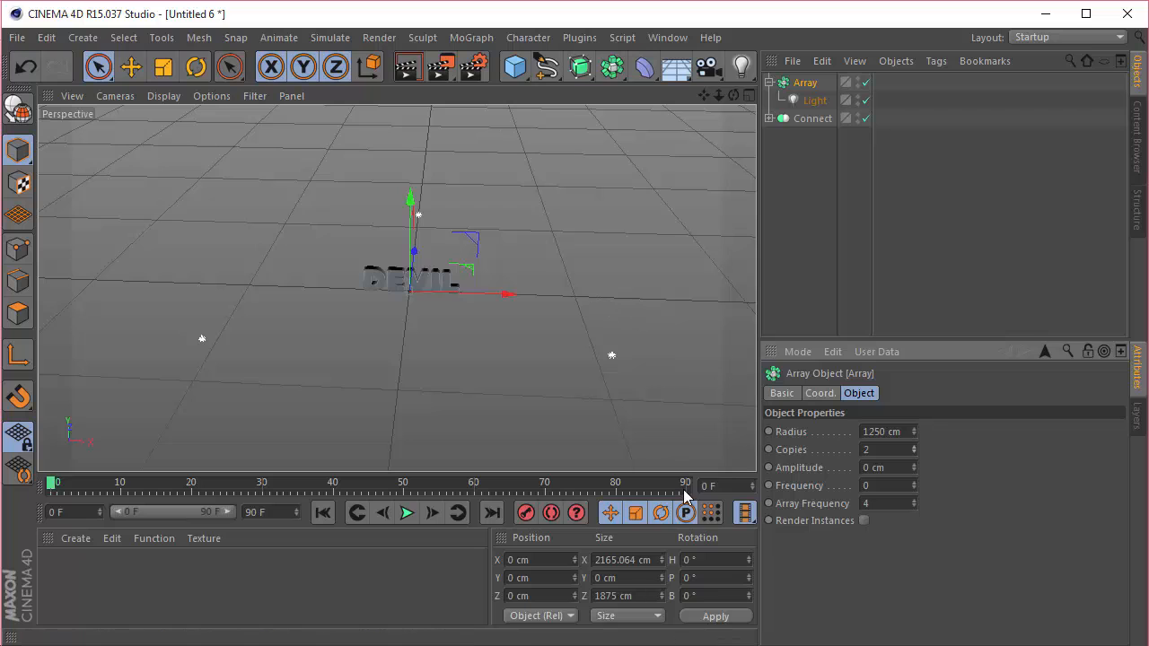
# Rotate the light Array to a pitch (R.P) of 90°
pyautogui.click(820, 393)
pyautogui.moveTo(1060, 431); pyautogui.dragTo(1050, 450)
pyautogui.click(1049, 449)
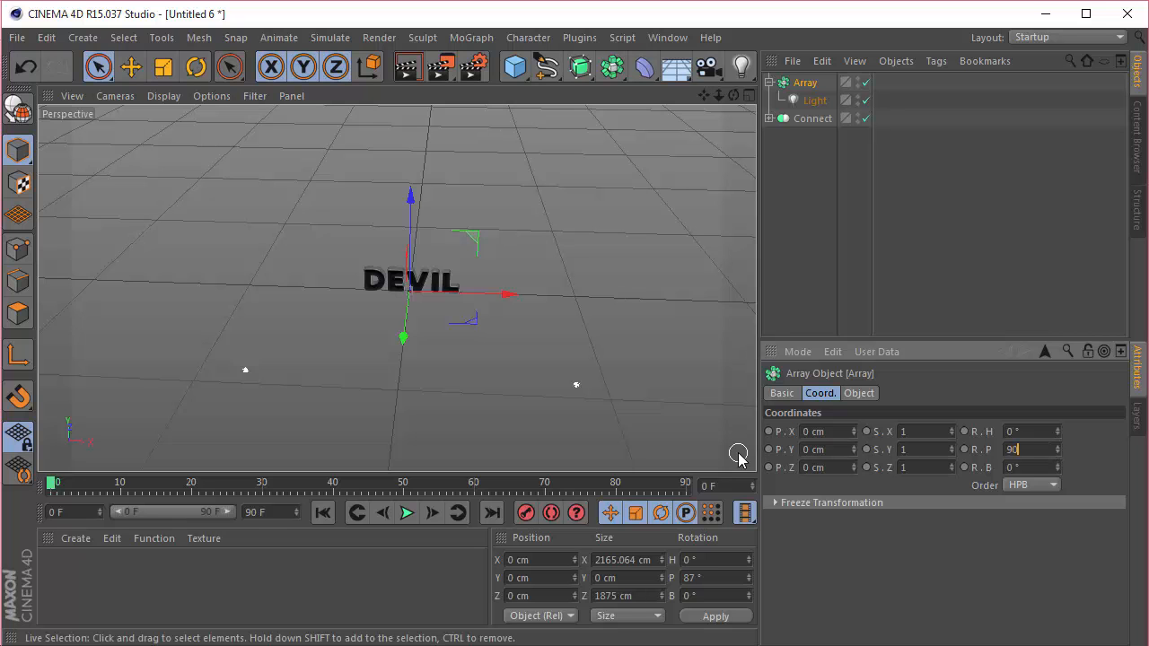
pyautogui.press('Return')
pyautogui.moveTo(733, 95)
pyautogui.mouseDown()
pyautogui.moveTo(709, 126)
pyautogui.moveTo(716, 94)
pyautogui.moveTo(724, 112)
pyautogui.moveTo(733, 97)
pyautogui.mouseUp()
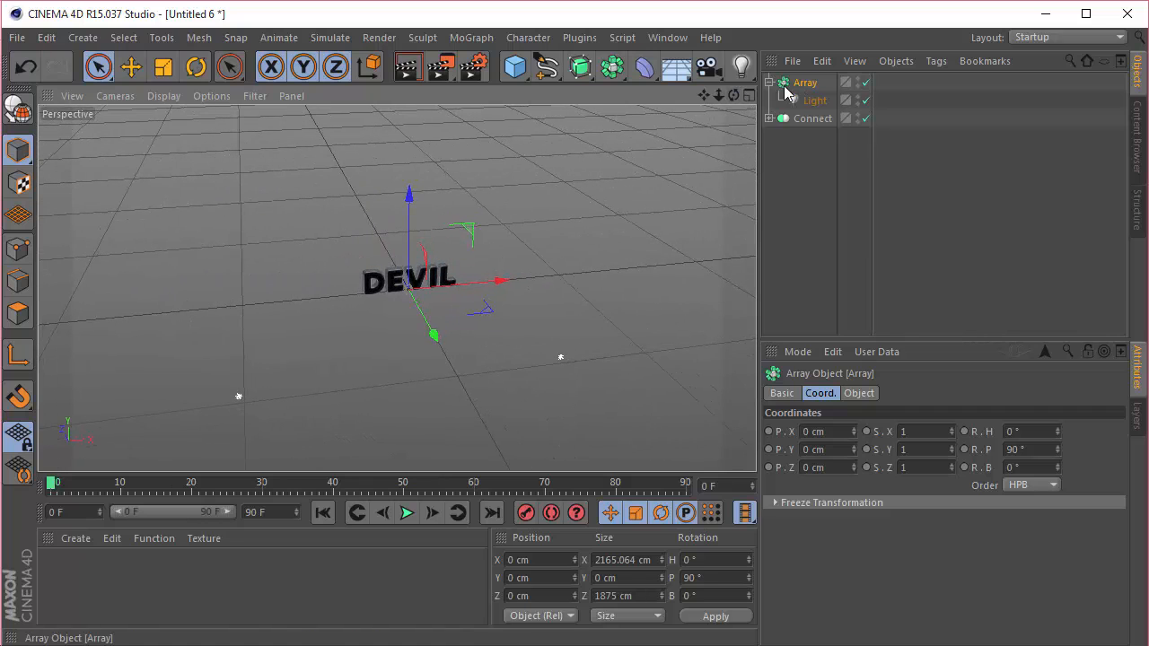
# Collapse the light Array and set its Z position to 1000 cm
pyautogui.click(769, 82)
pyautogui.click(843, 468)
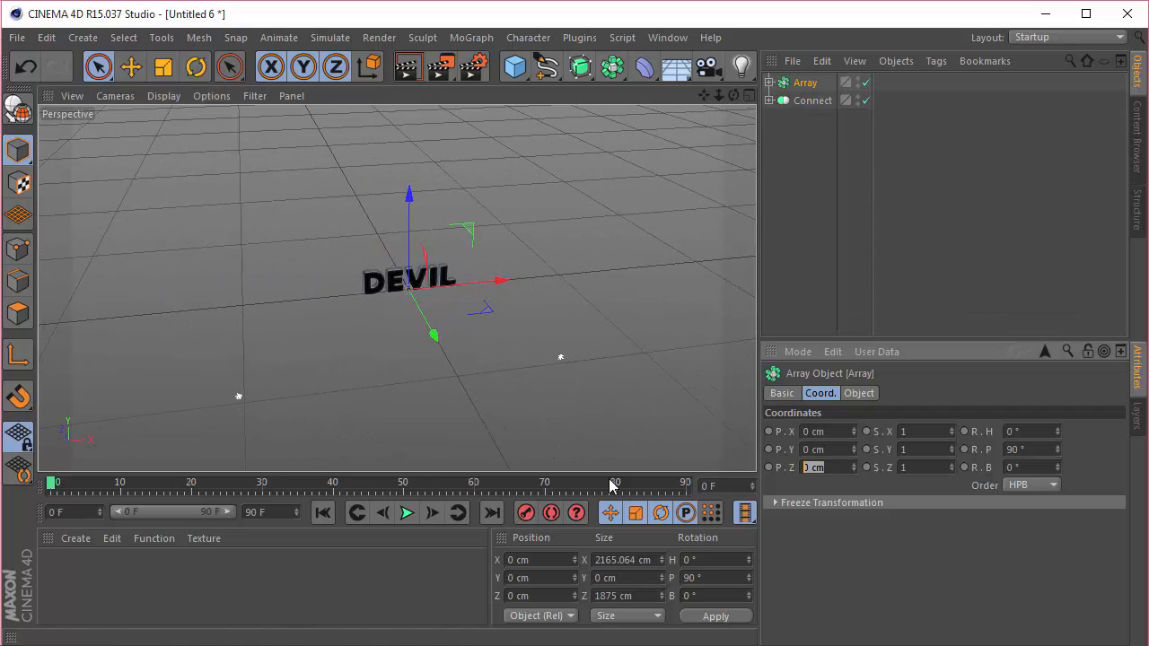
pyautogui.write('1000')
pyautogui.press('Return')
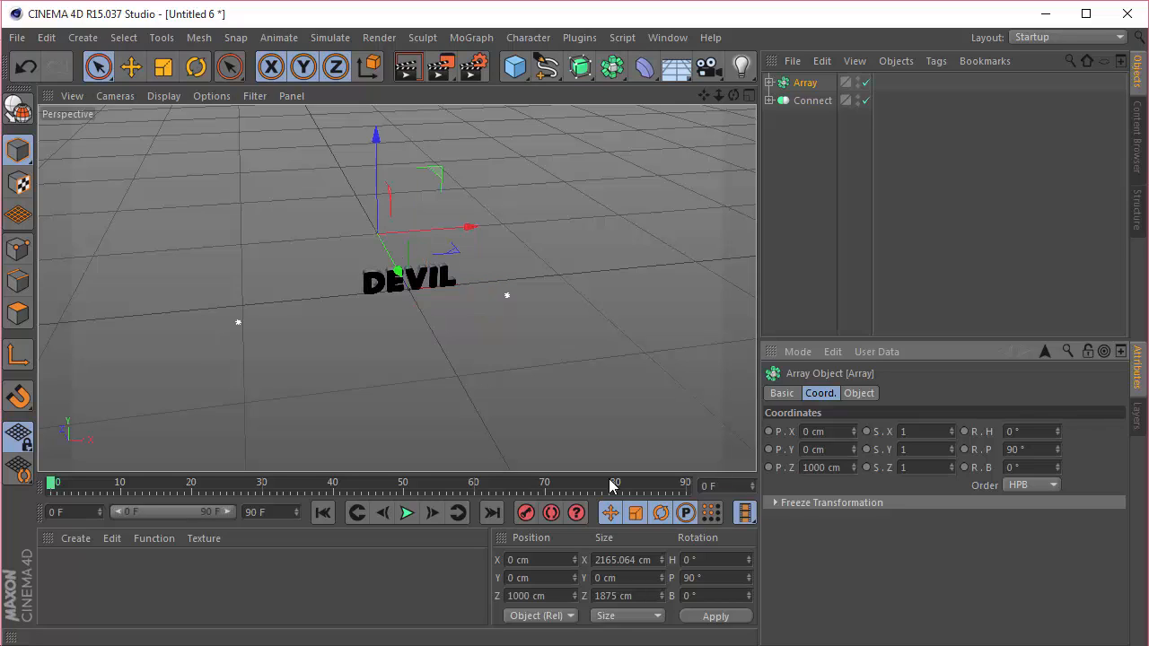
# Set the light Array's Z position to -1000 cm and select the Light inside it
pyautogui.write('-')
pyautogui.press('Return')
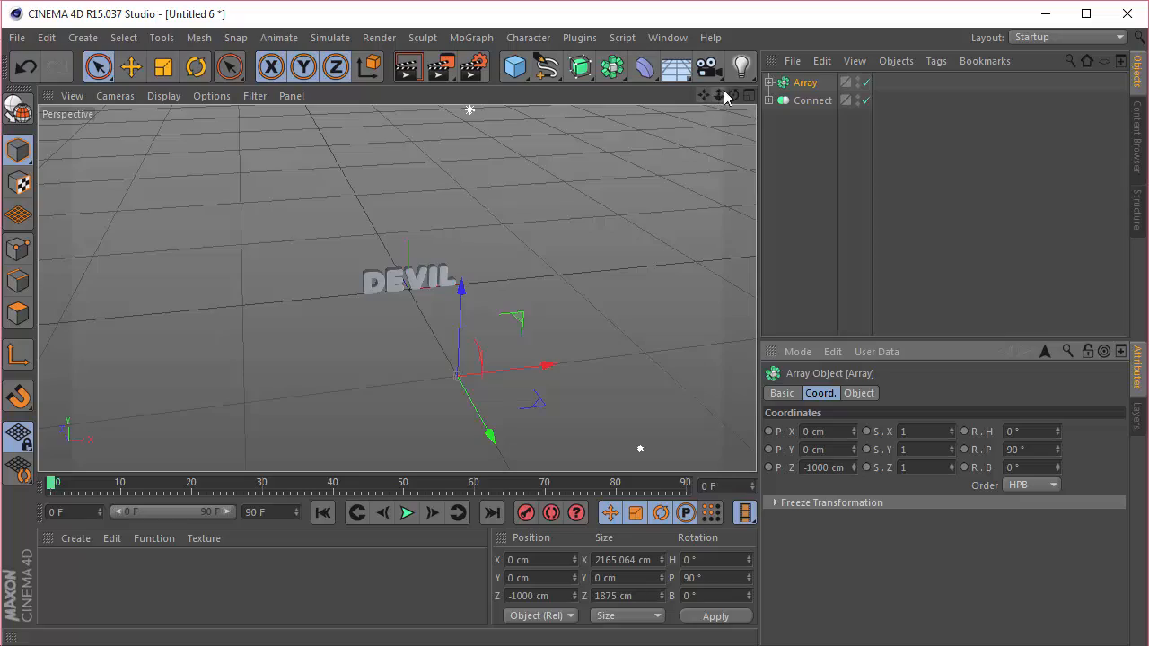
pyautogui.moveTo(725, 97)
pyautogui.mouseDown()
pyautogui.moveTo(781, 134)
pyautogui.moveTo(808, 126)
pyautogui.moveTo(826, 85)
pyautogui.moveTo(781, 112)
pyautogui.moveTo(862, 88)
pyautogui.moveTo(808, 36)
pyautogui.moveTo(781, 72)
pyautogui.moveTo(735, 95)
pyautogui.mouseUp()
pyautogui.click(769, 82)
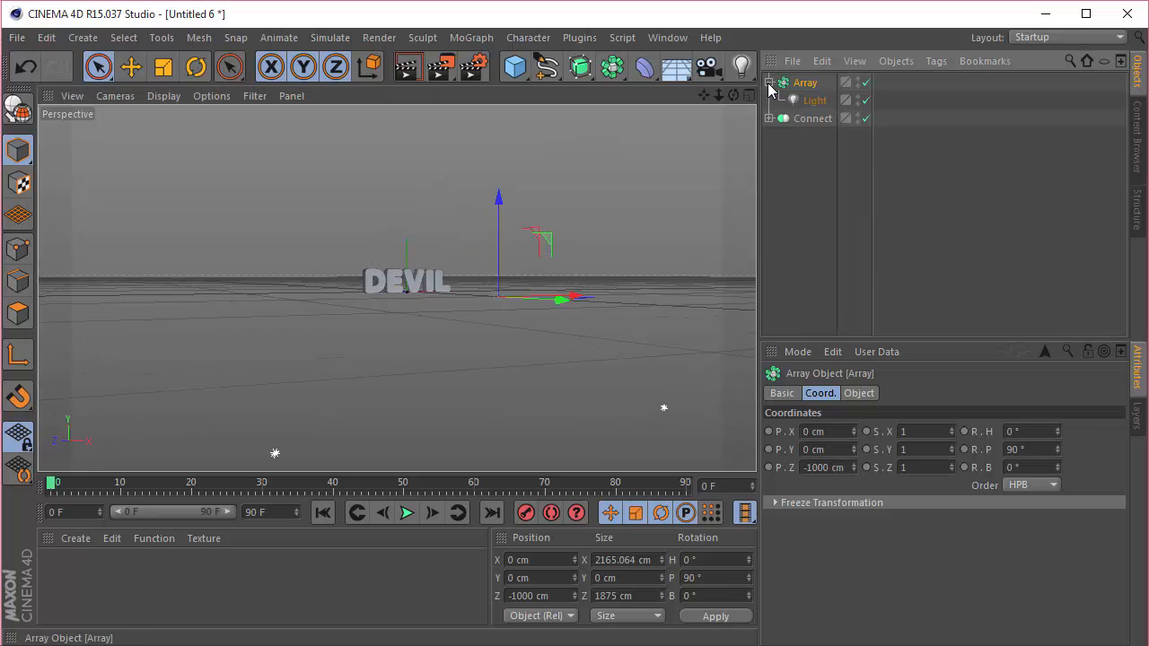
pyautogui.click(801, 99)
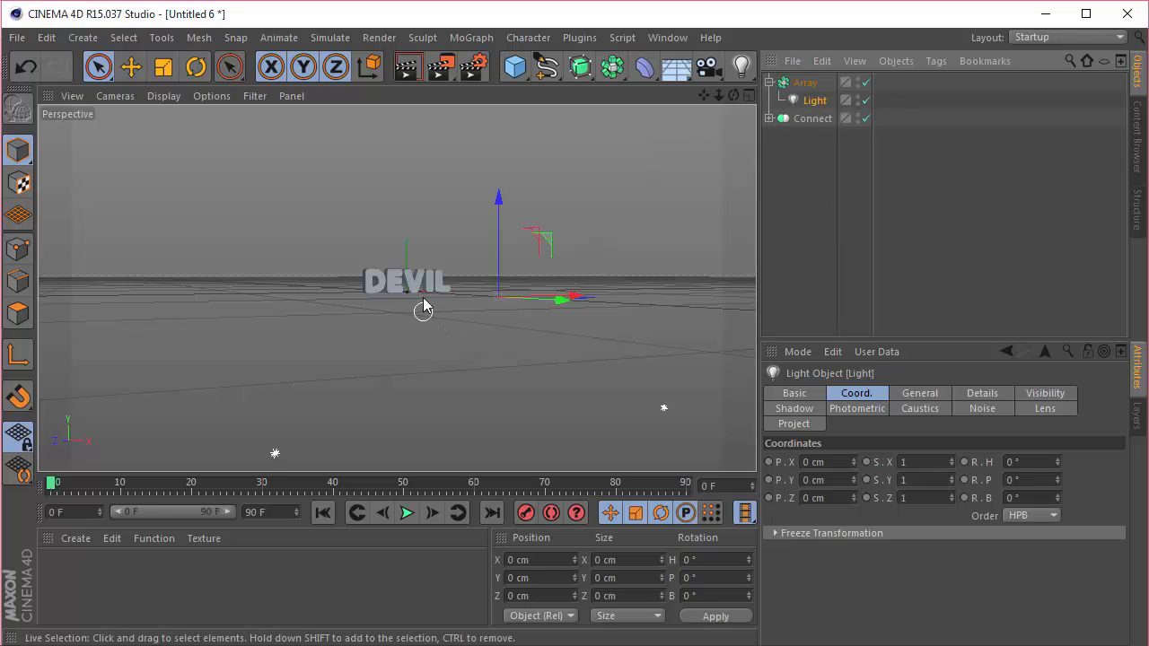
# Add a Camera from the current Perspective view and look through it
pyautogui.scroll(2, 431, 279)
pyautogui.moveTo(716, 74); pyautogui.dragTo(864, 87)
pyautogui.click(866, 82)
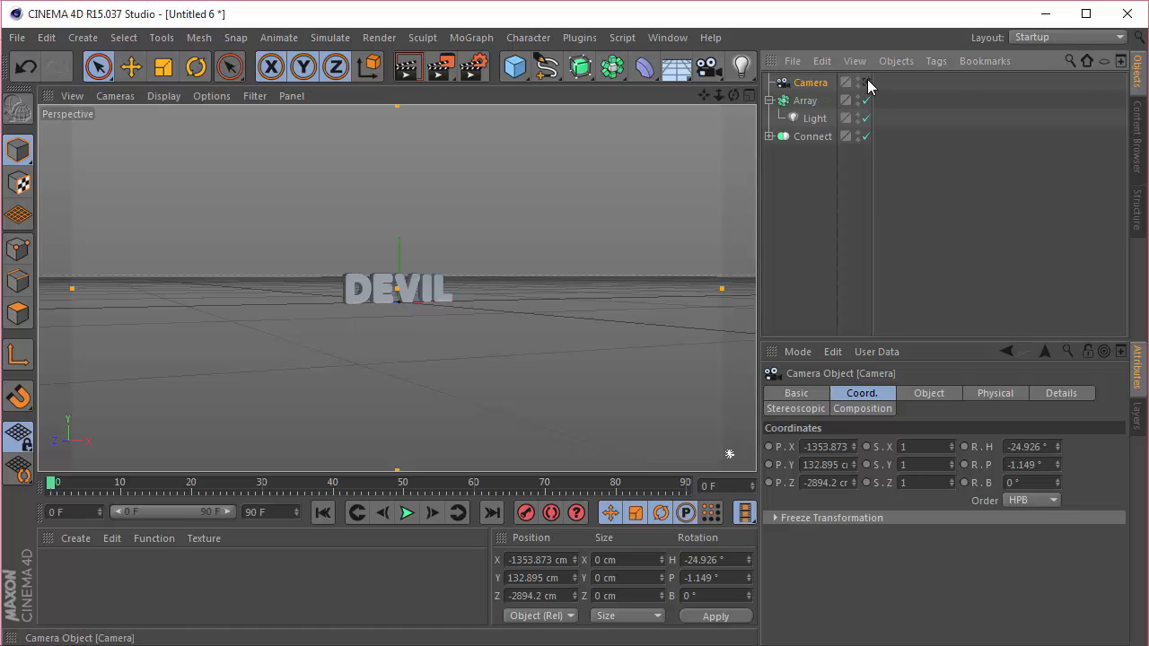
# Reset the Camera's heading and pitch to 0° and its X and Y positions to 0 cm
pyautogui.rightClick(1058, 448)
pyautogui.rightClick(1058, 465)
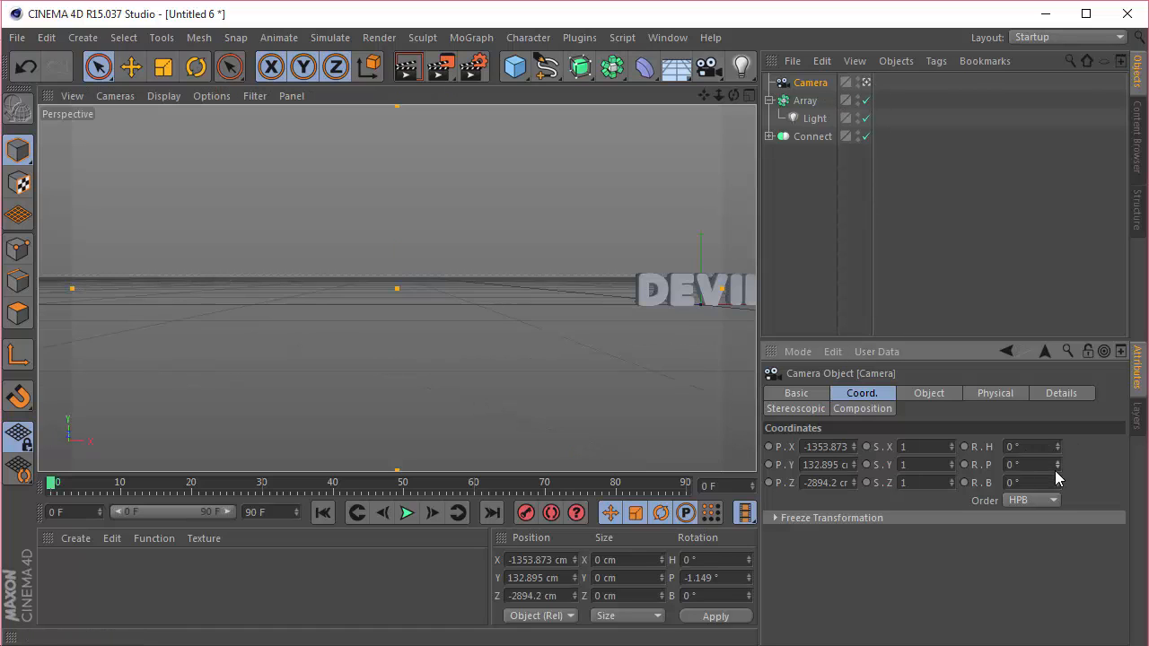
pyautogui.rightClick(853, 446)
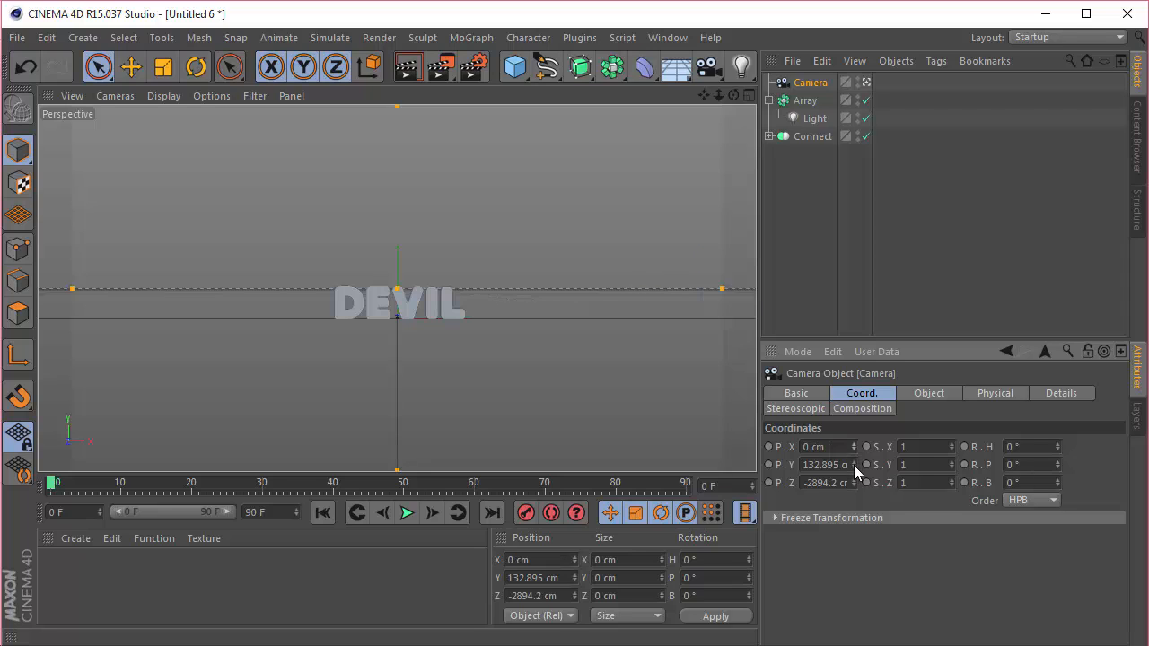
pyautogui.rightClick(853, 465)
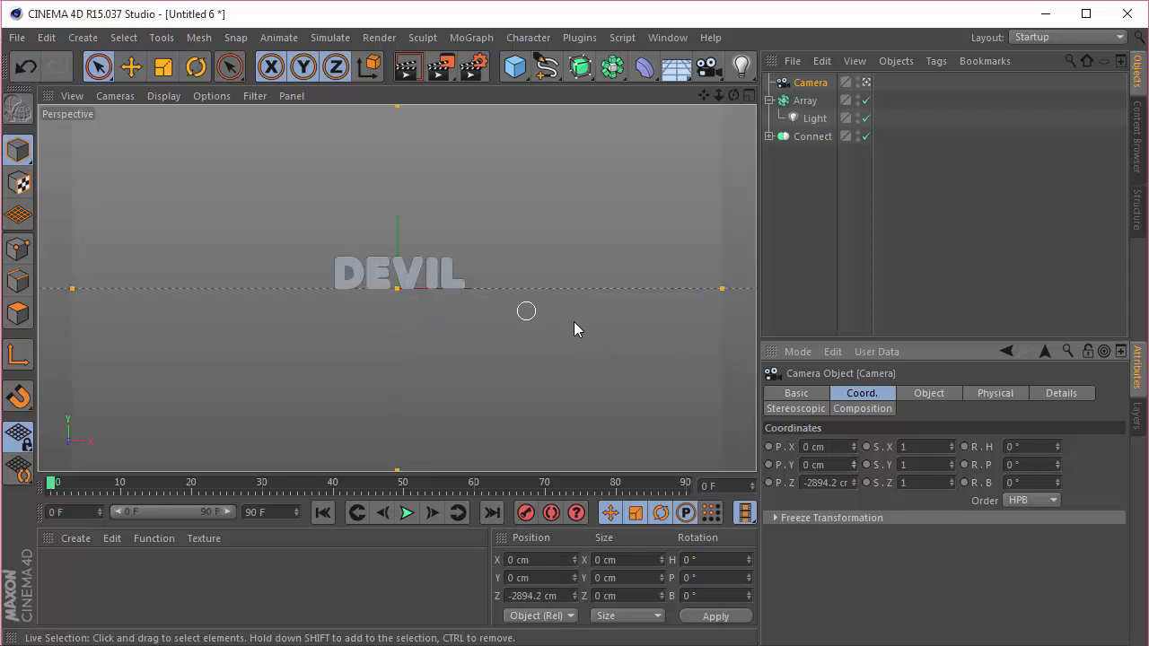
# Set the Camera's Y position to 65 cm and its Z position to -750 cm
pyautogui.moveTo(844, 467); pyautogui.dragTo(620, 462)
pyautogui.write('65')
pyautogui.press('Return')
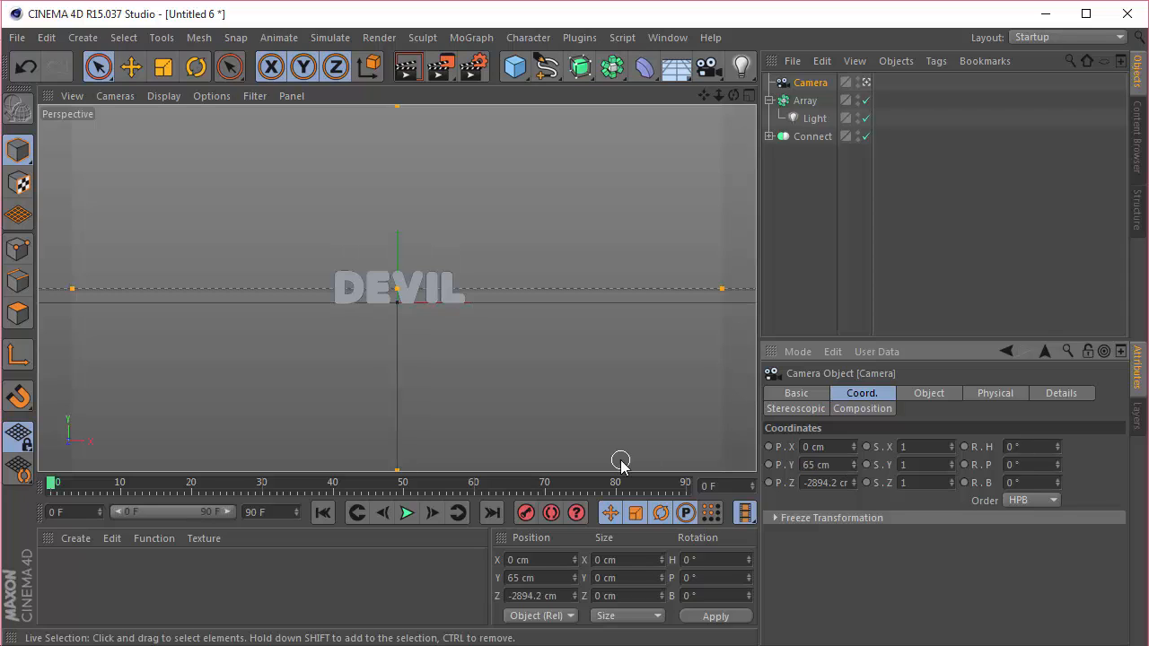
pyautogui.moveTo(808, 483); pyautogui.dragTo(997, 484)
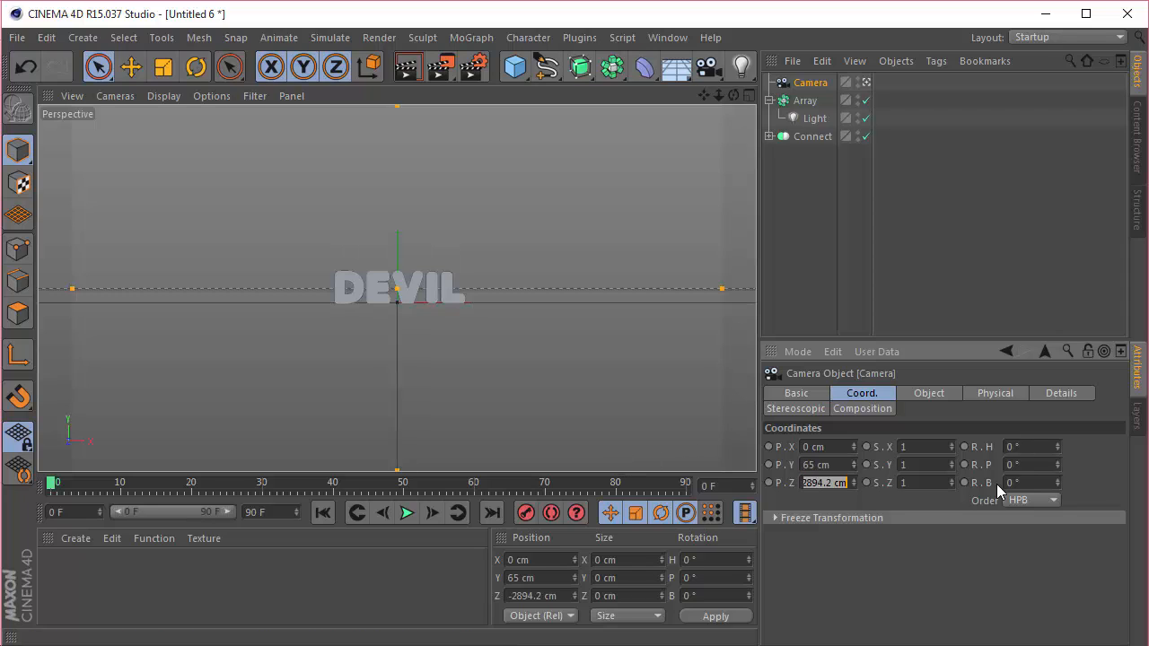
pyautogui.write('-750')
pyautogui.press('Return')
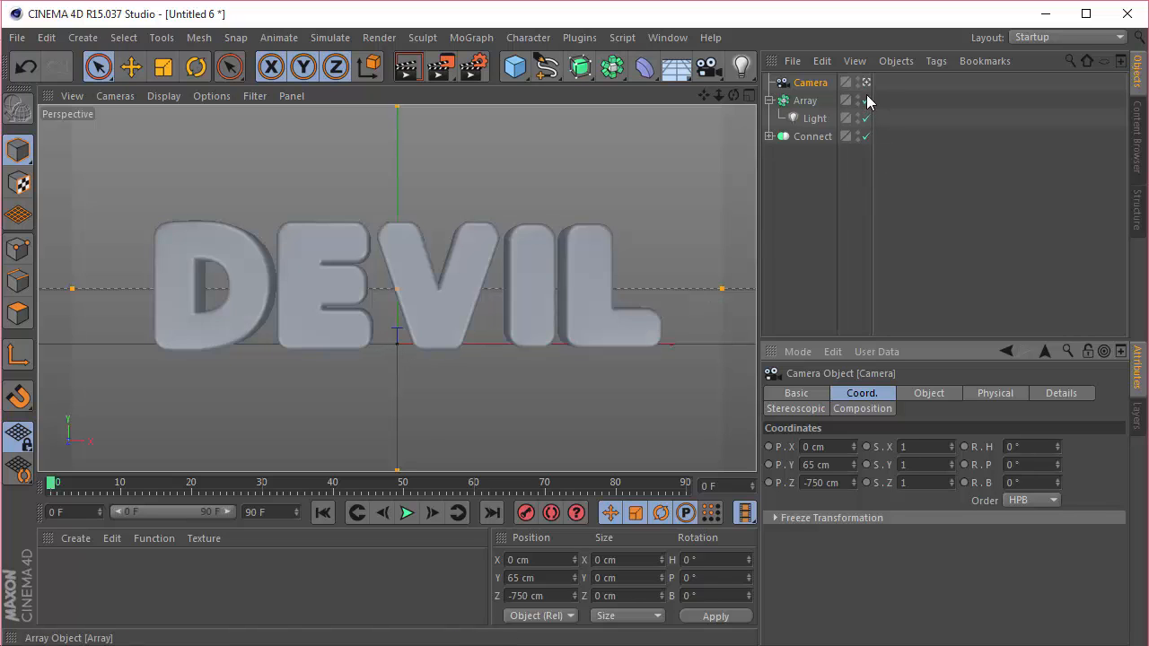
# Set the intensity of the Light inside the Array to 85%
pyautogui.click(813, 117)
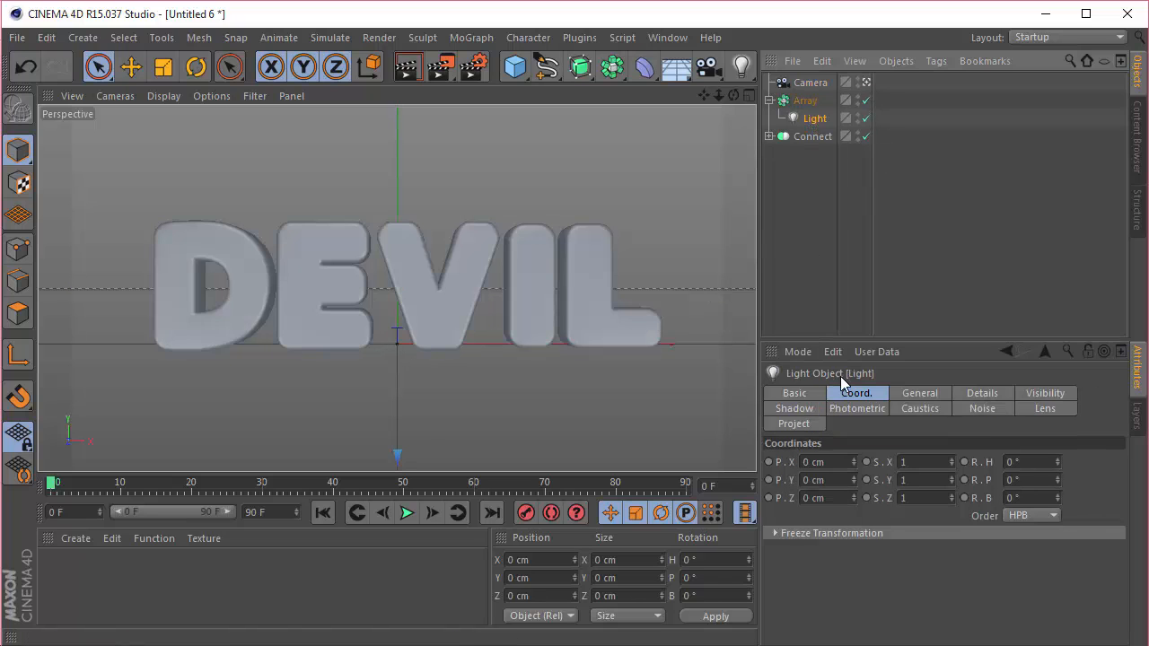
pyautogui.click(919, 395)
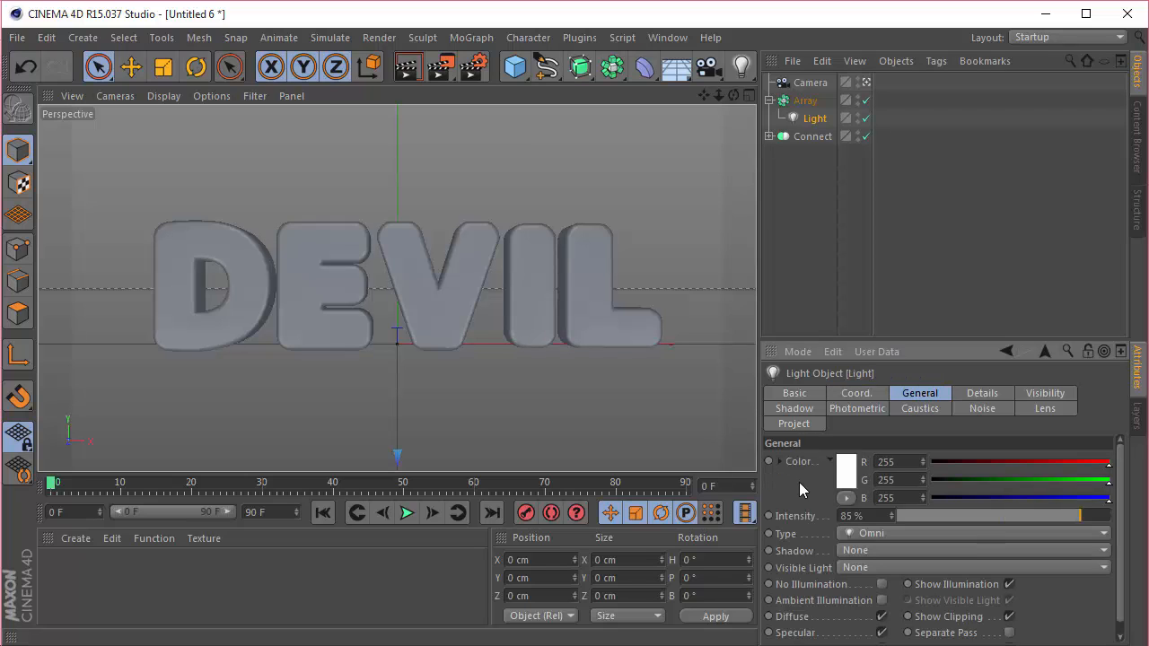
# Convert the Connect object to an editable polygon object and delete its selection tags
pyautogui.click(769, 100)
pyautogui.click(769, 119)
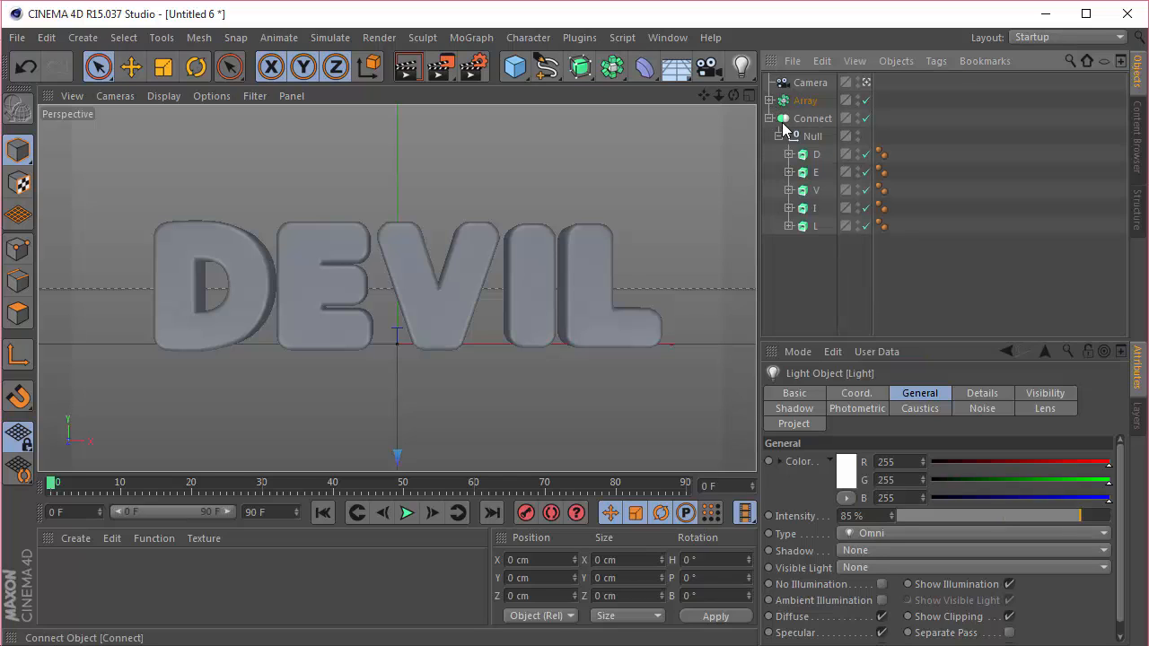
pyautogui.click(802, 119)
pyautogui.press('c')
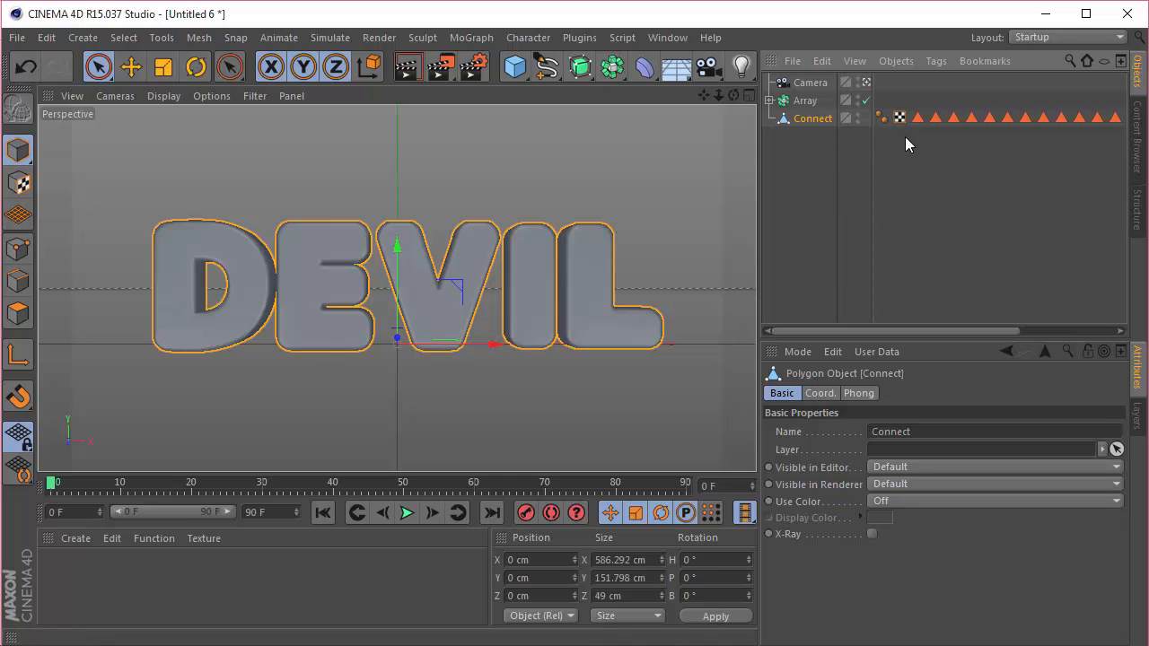
pyautogui.moveTo(918, 145); pyautogui.dragTo(1127, 91)
pyautogui.click(970, 269)
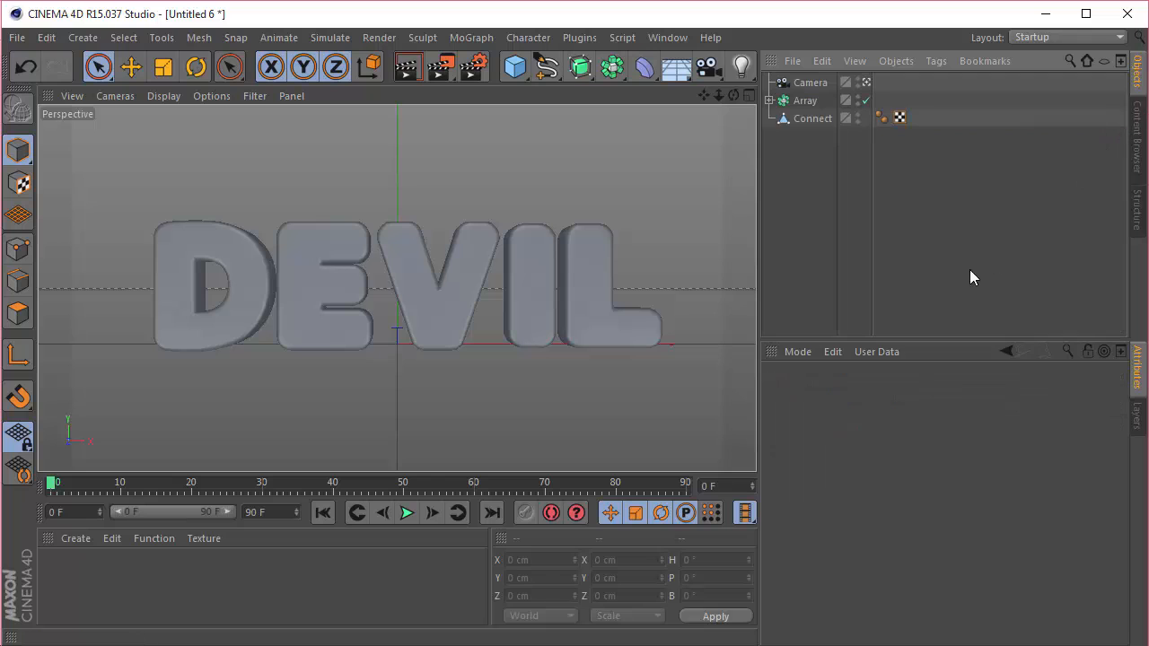
pyautogui.click(820, 122)
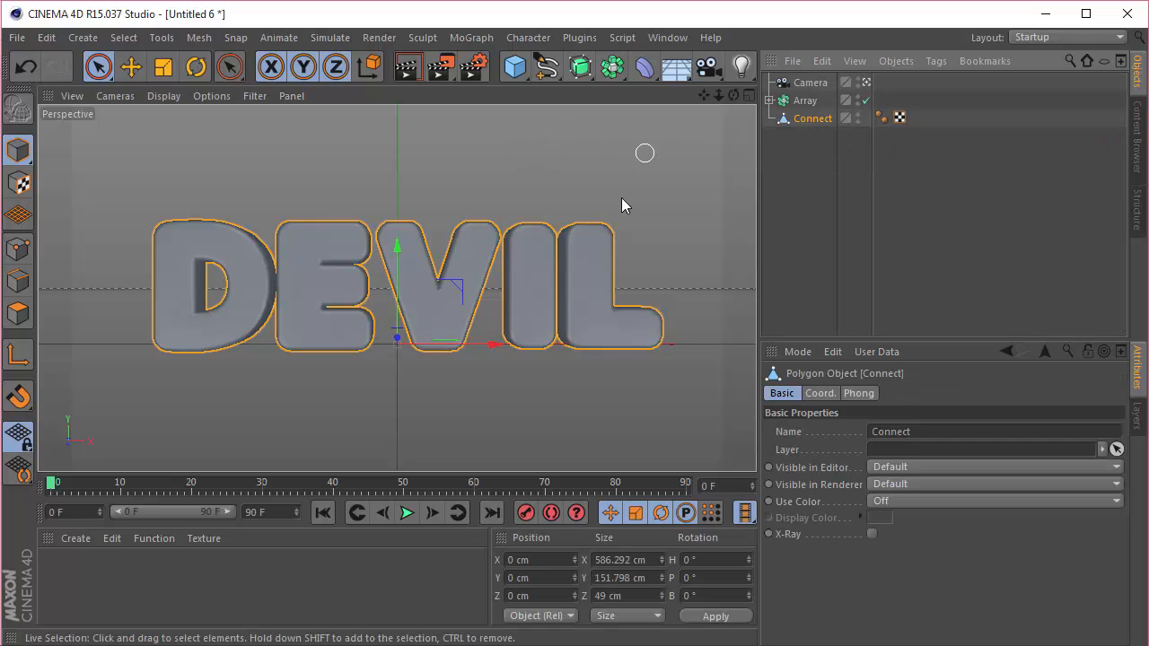
pyautogui.click(749, 96)
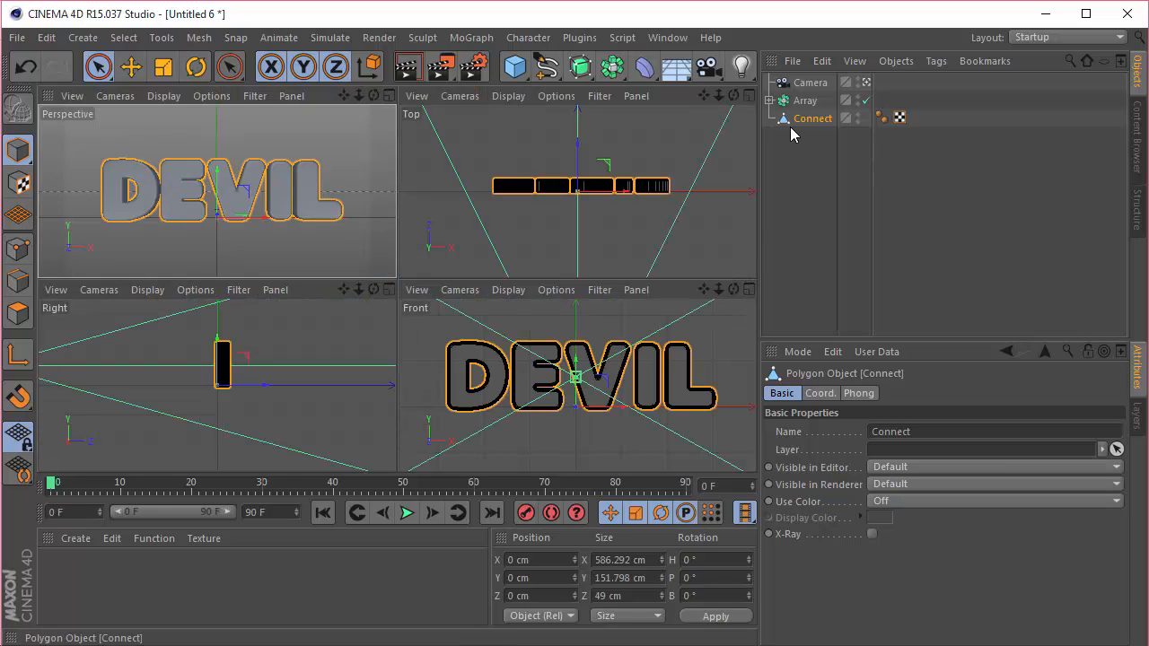
# Undo the tag deletion and the conversion of the Connect object
pyautogui.hotkey('ctrl', 'z')
pyautogui.hotkey('ctrl', 'z')
pyautogui.hotkey('ctrl', 'z')
pyautogui.hotkey('ctrl', 'z')
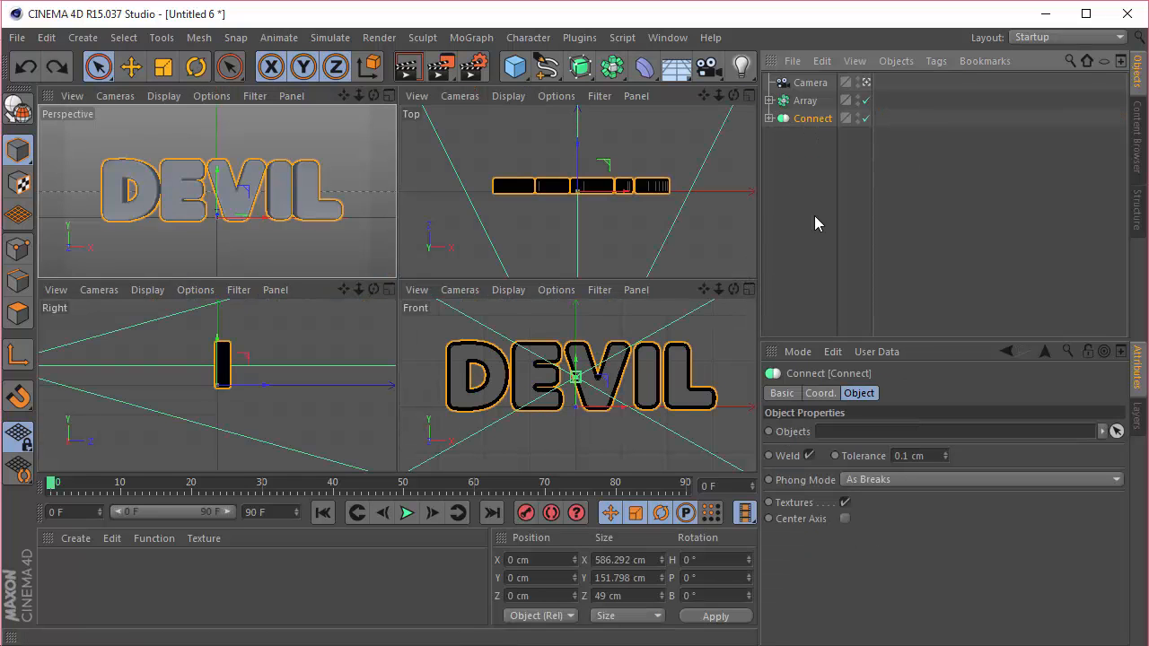
# Move the D, E, V, I and L extrudes out of the Null directly under Connect, and delete the empty Null
pyautogui.click(770, 118)
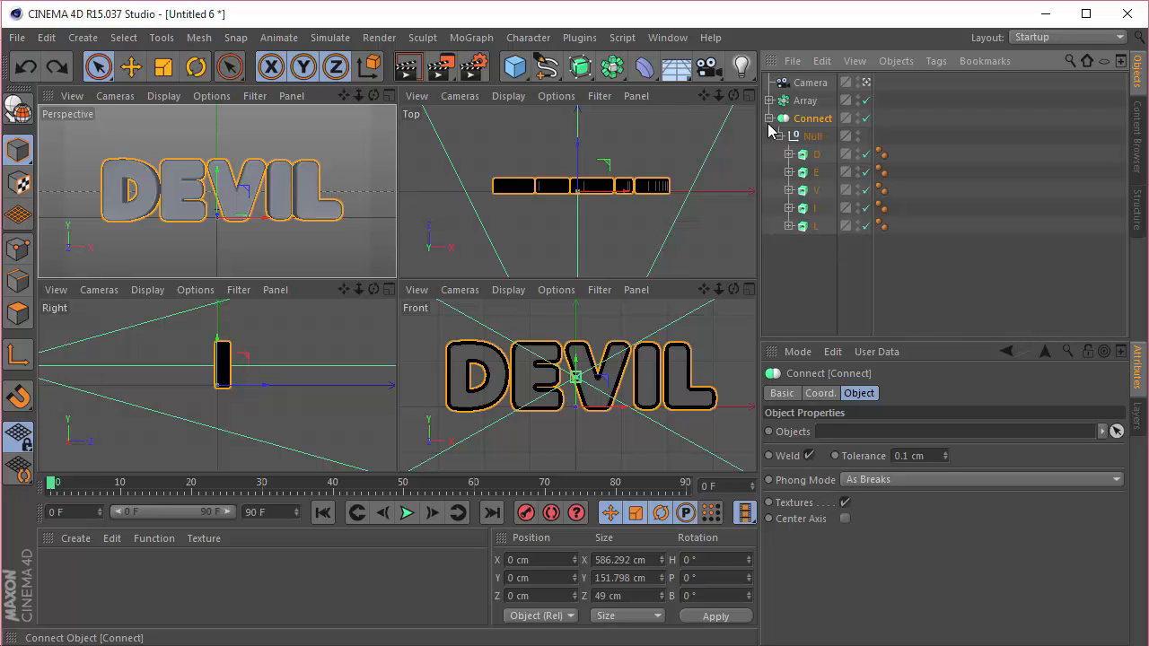
pyautogui.click(779, 135)
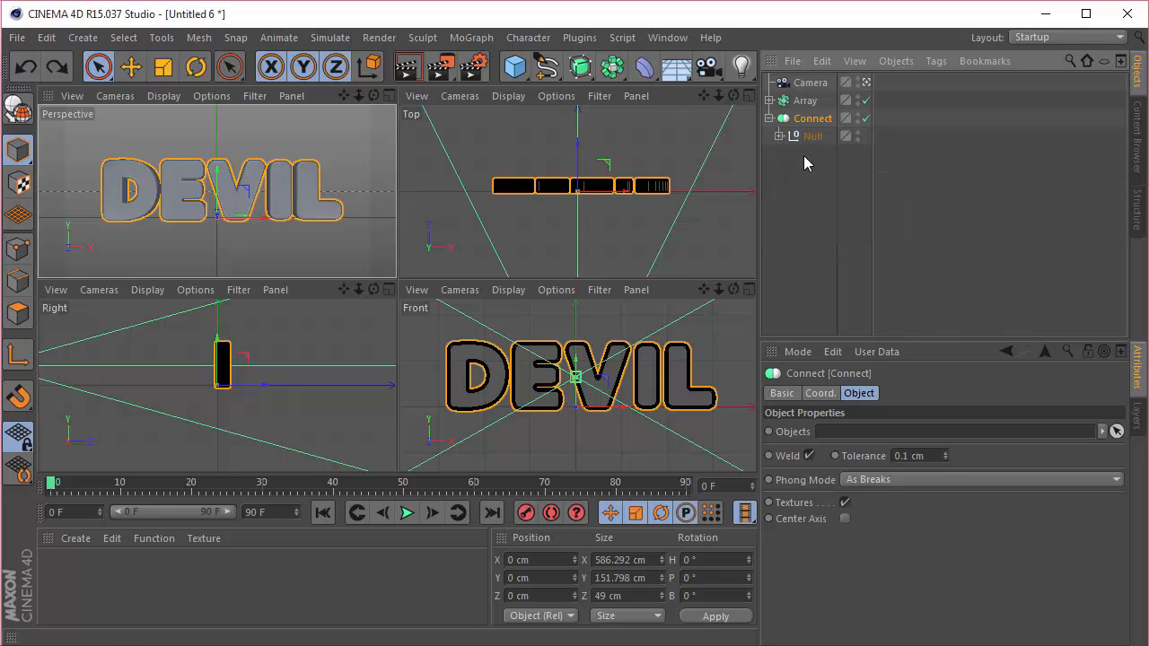
pyautogui.click(779, 135)
pyautogui.keyDown('shift'); pyautogui.click(810, 230); pyautogui.keyUp('shift')
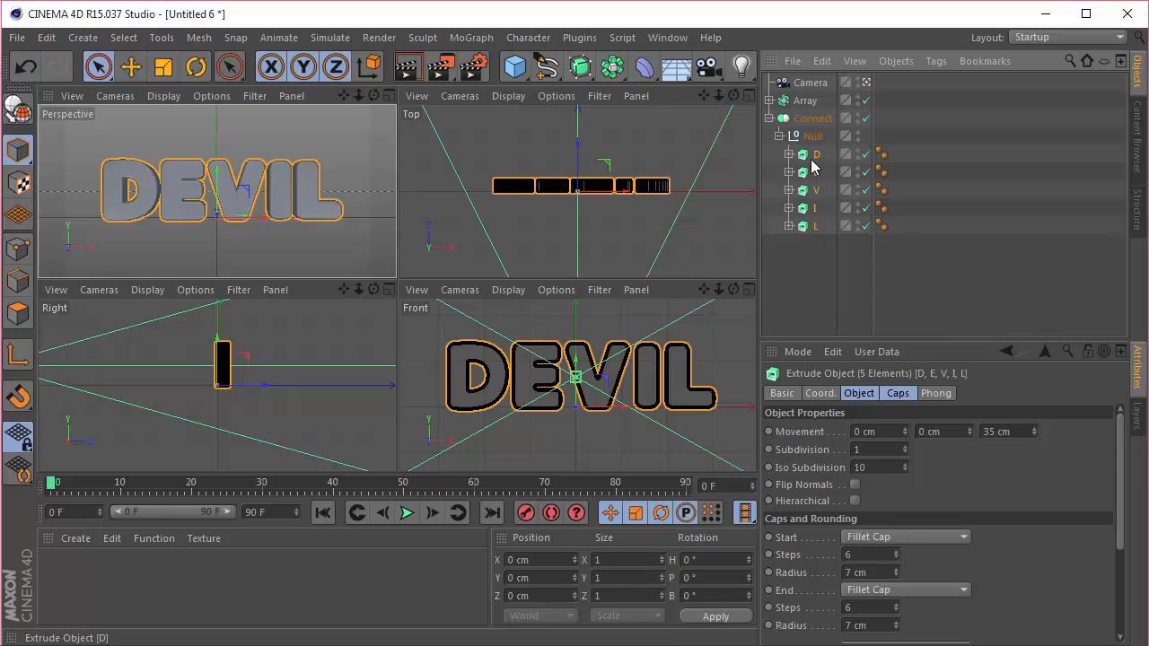
pyautogui.moveTo(815, 126); pyautogui.dragTo(813, 120)
pyautogui.click(815, 226)
pyautogui.press('Delete')
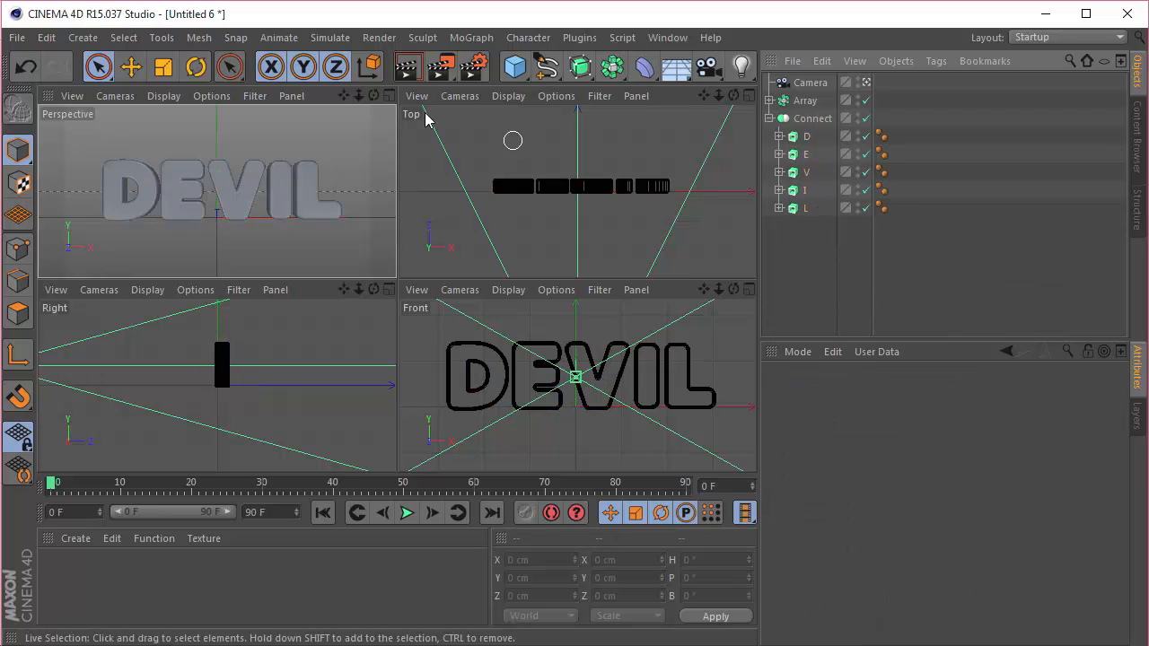
# Examine the letters up close from the side in the full-size Perspective view, with the Camera view switched off
pyautogui.middleClick(389, 108)
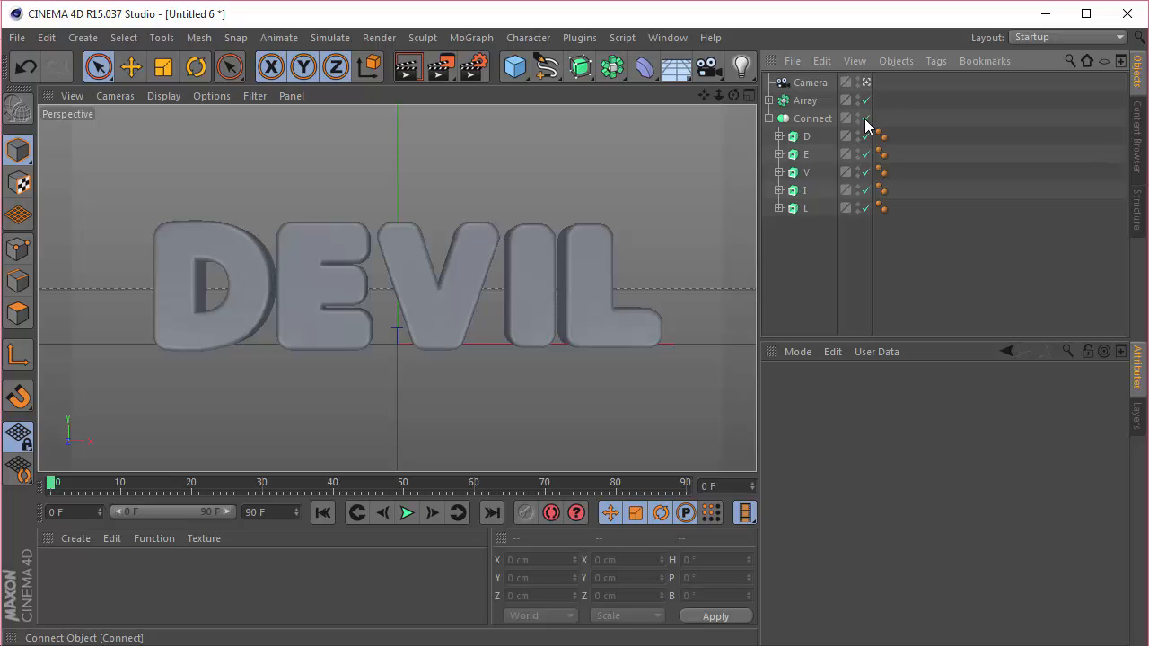
pyautogui.click(866, 82)
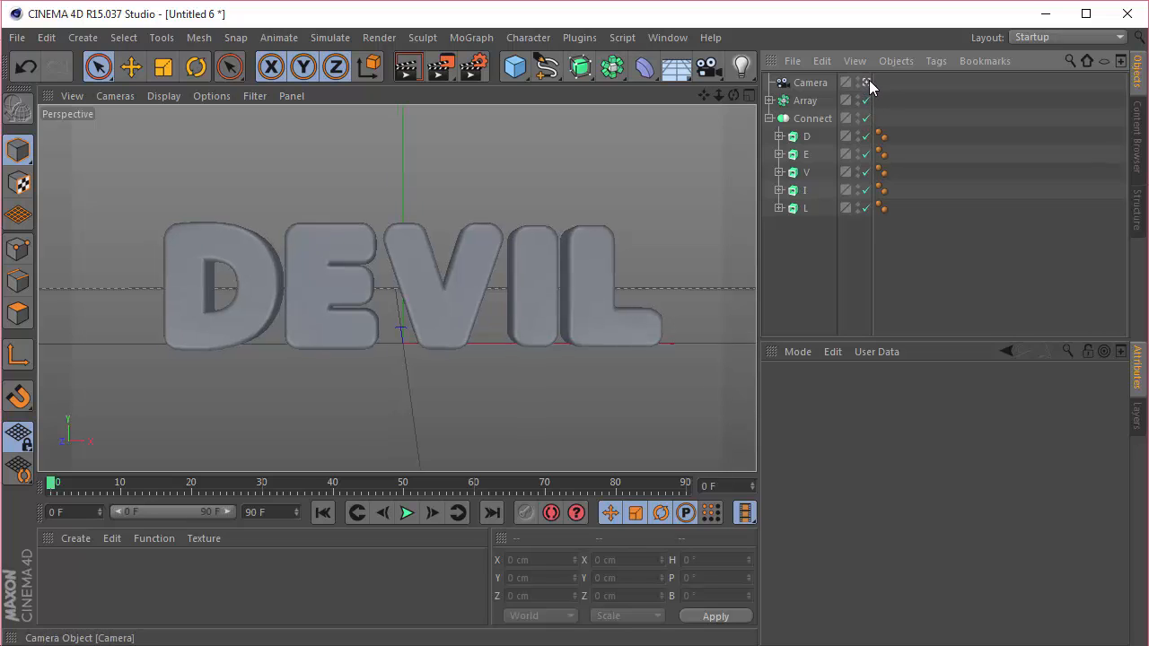
pyautogui.scroll(3, 377, 279)
pyautogui.scroll(8, 377, 296)
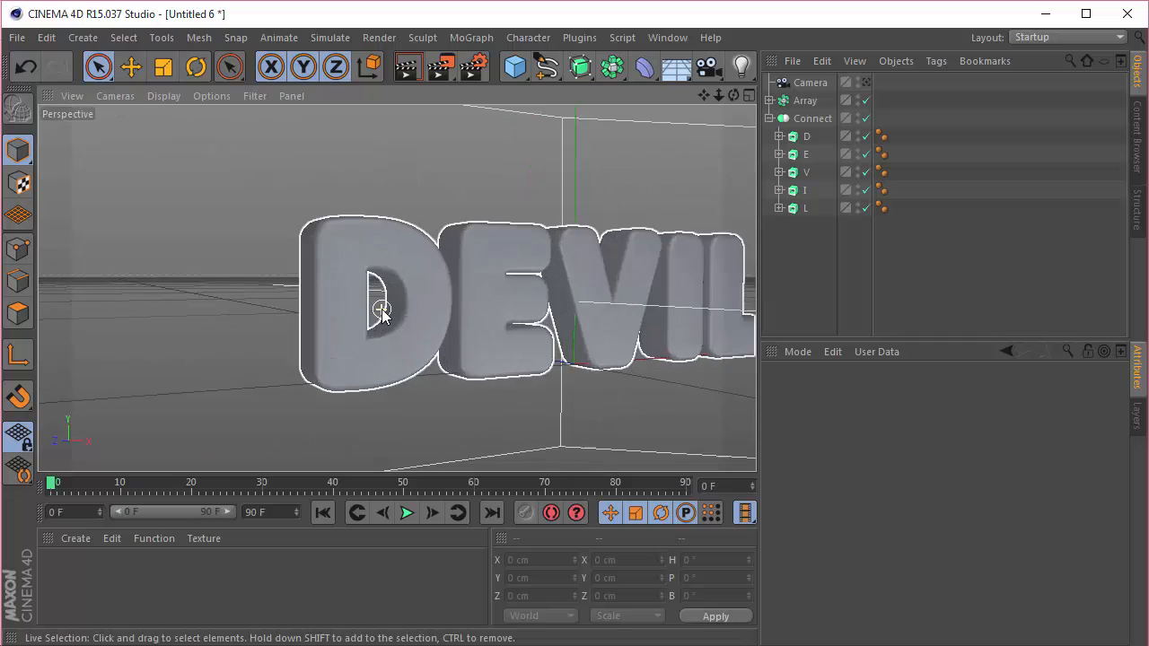
pyautogui.moveTo(731, 101); pyautogui.dragTo(736, 97)
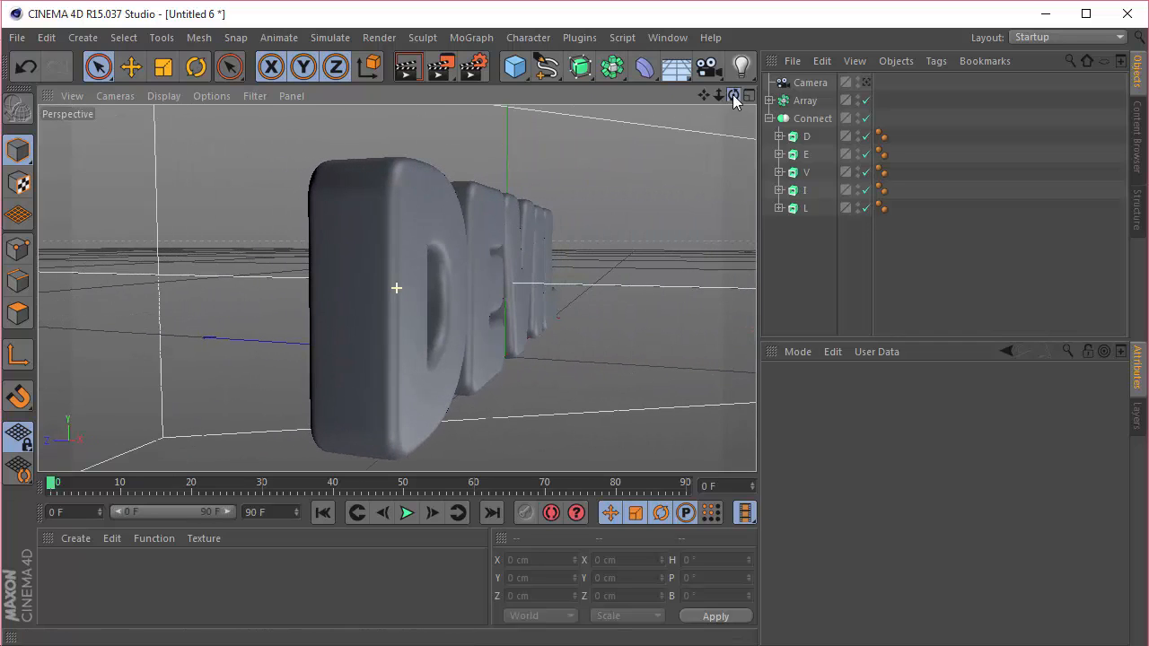
pyautogui.click(866, 118)
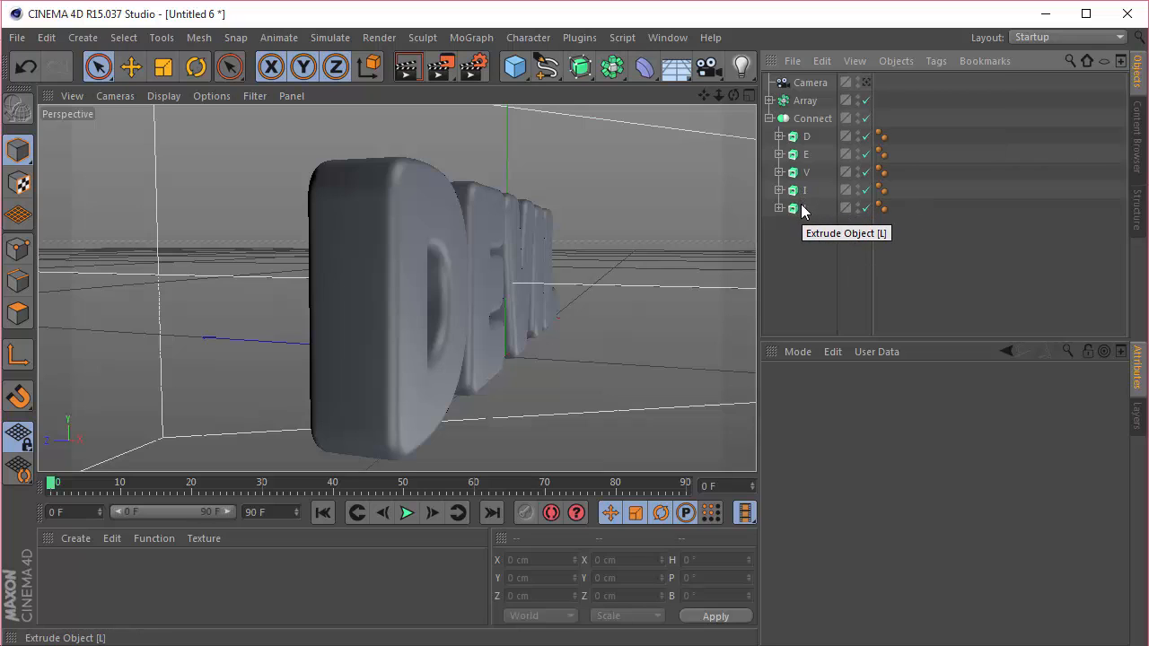
# Group the five letter extrudes under Connect into a Null
pyautogui.click(804, 208)
pyautogui.keyDown('shift'); pyautogui.click(804, 138); pyautogui.keyUp('shift')
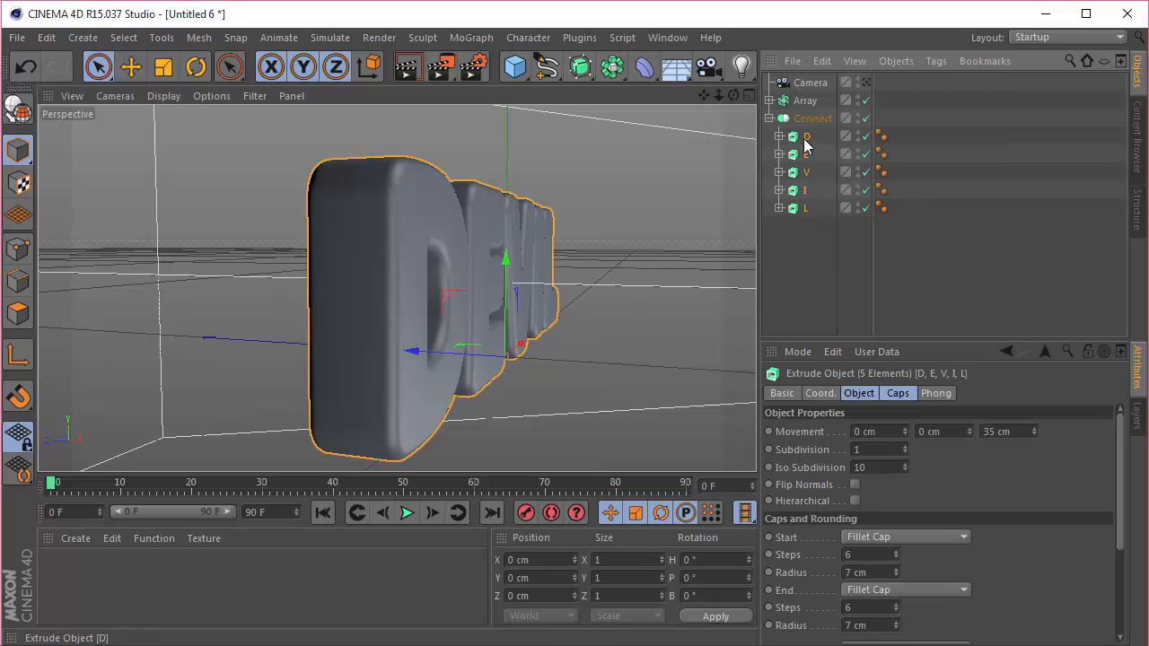
pyautogui.hotkey('alt', 'g')
pyautogui.click(781, 136)
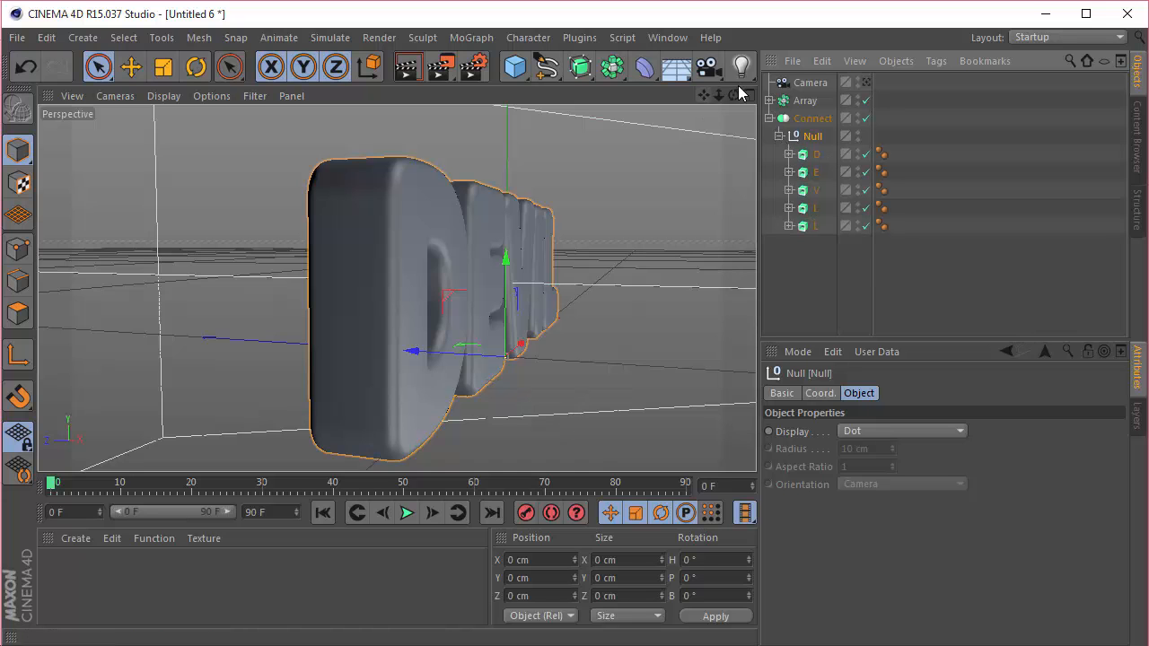
# Switch the viewport display to Gouraud Shading (Lines) to inspect the letters' mesh
pyautogui.moveTo(734, 96); pyautogui.dragTo(611, 151)
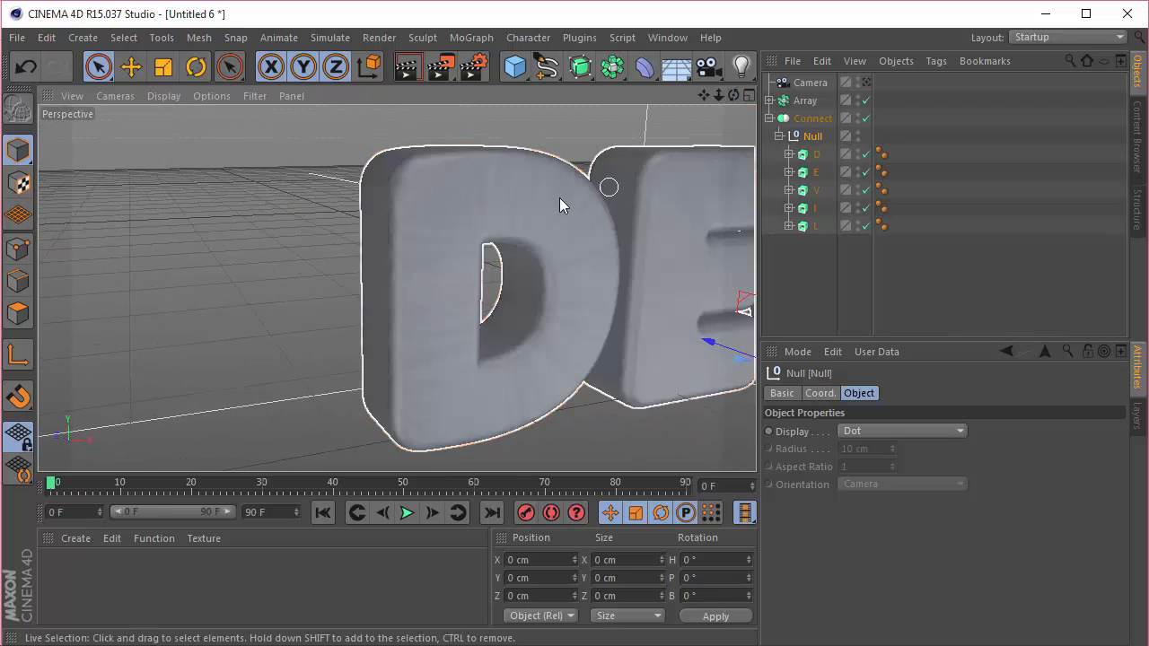
pyautogui.scroll(4, 495, 195)
pyautogui.click(162, 96)
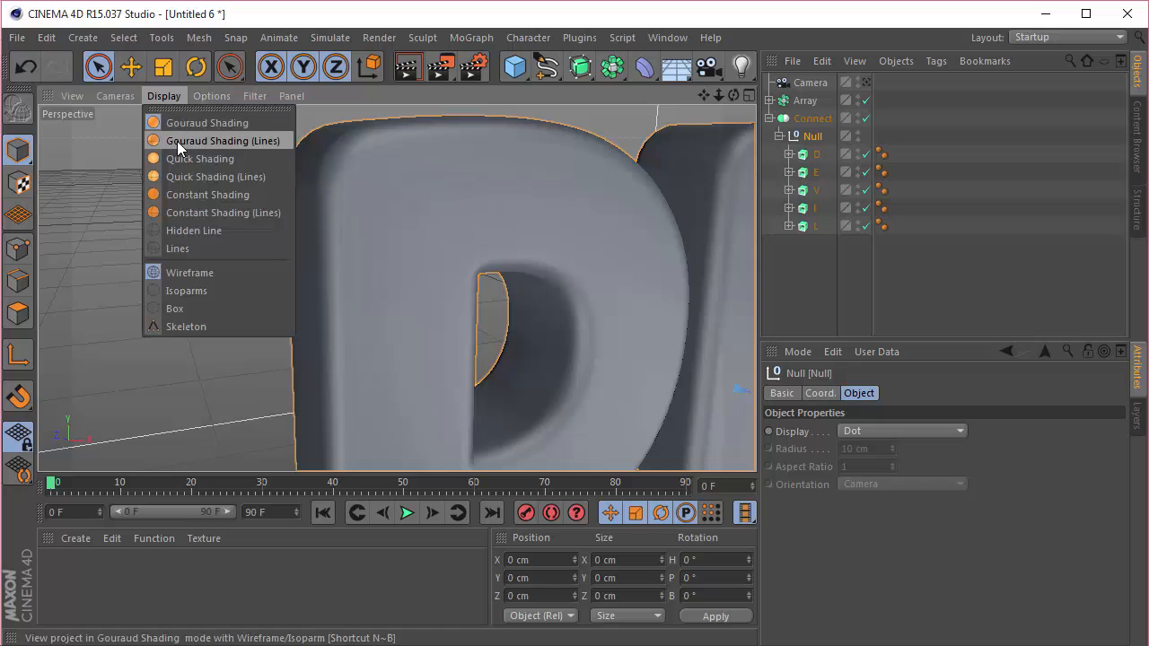
pyautogui.click(176, 139)
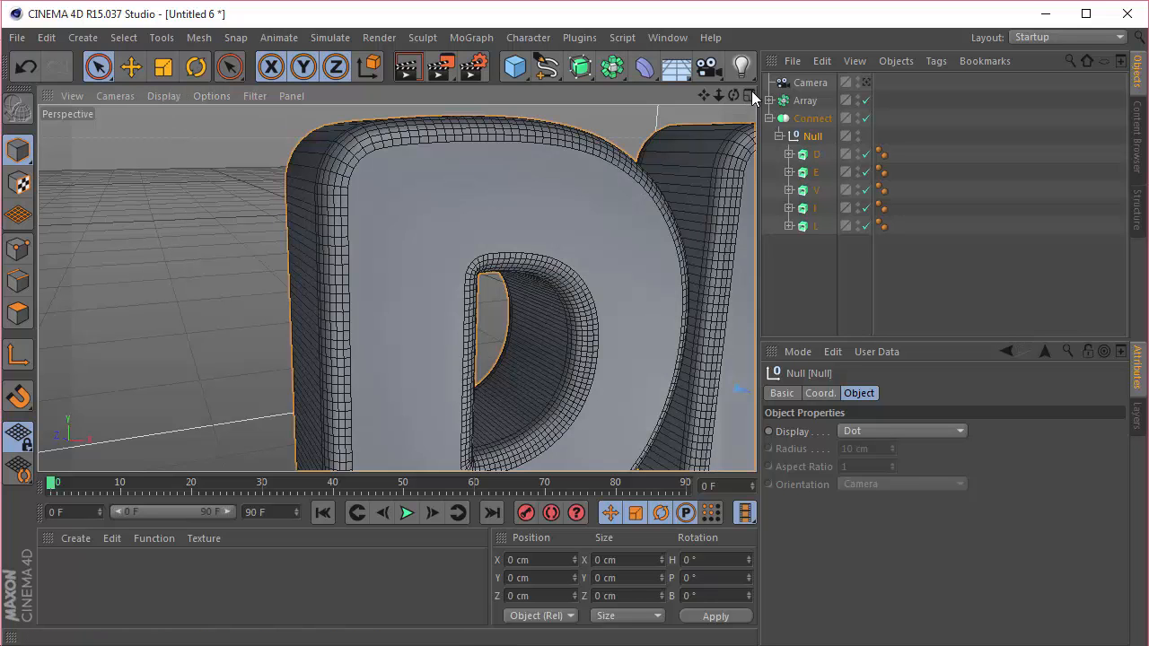
pyautogui.moveTo(734, 96); pyautogui.dragTo(646, 101)
# Take the five letter extrudes back out of the new Null and place them directly under Connect
pyautogui.click(806, 153)
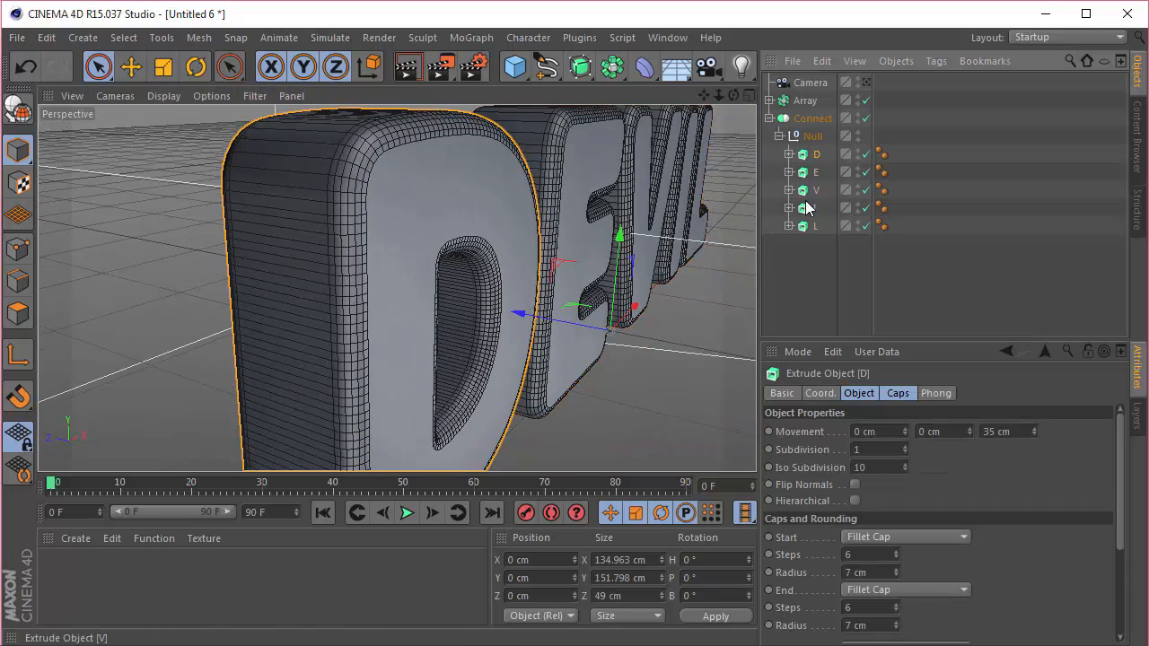
pyautogui.keyDown('shift'); pyautogui.click(809, 225); pyautogui.keyUp('shift')
pyautogui.moveTo(810, 156); pyautogui.dragTo(813, 118)
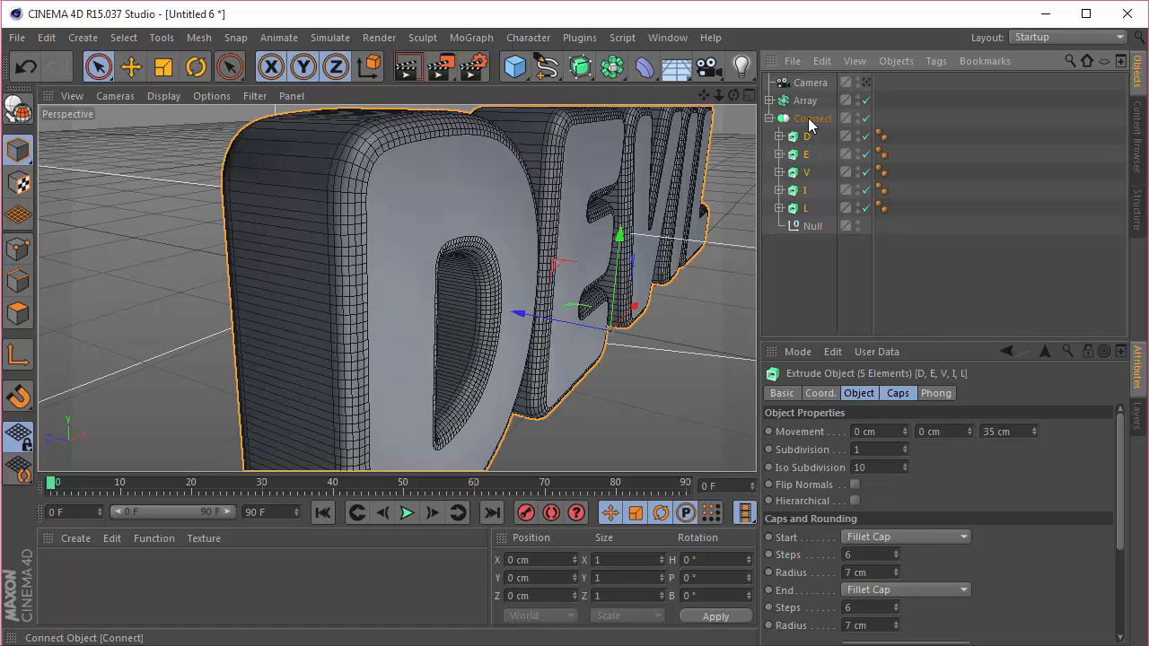
# Switch the viewport display back to plain Gouraud Shading
pyautogui.click(164, 95)
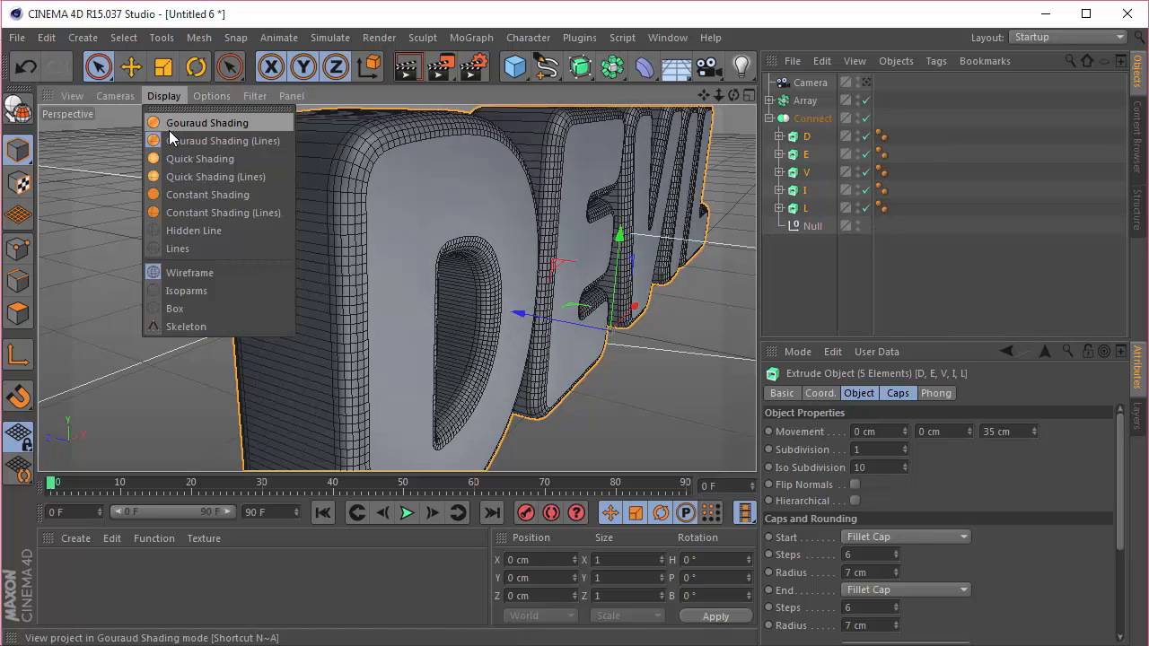
pyautogui.click(175, 118)
# Place the five letter extrudes directly under Connect again and delete the empty Null
pyautogui.moveTo(798, 142); pyautogui.dragTo(808, 230)
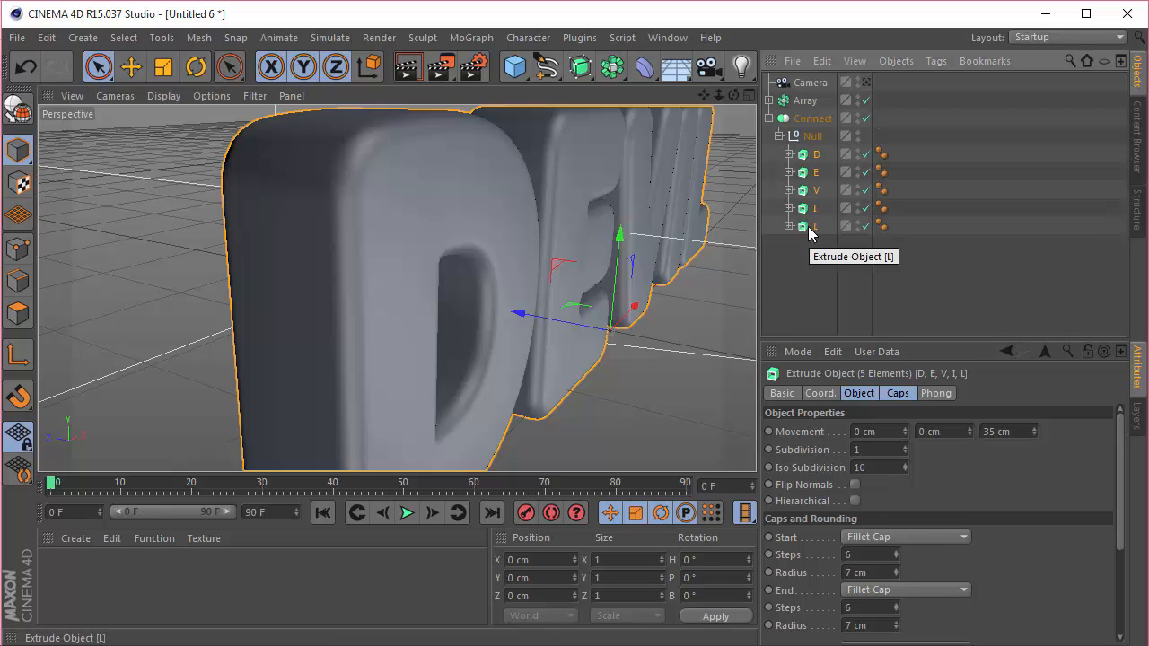
pyautogui.click(811, 137)
pyautogui.click(810, 155)
pyautogui.keyDown('shift'); pyautogui.click(808, 226); pyautogui.keyUp('shift')
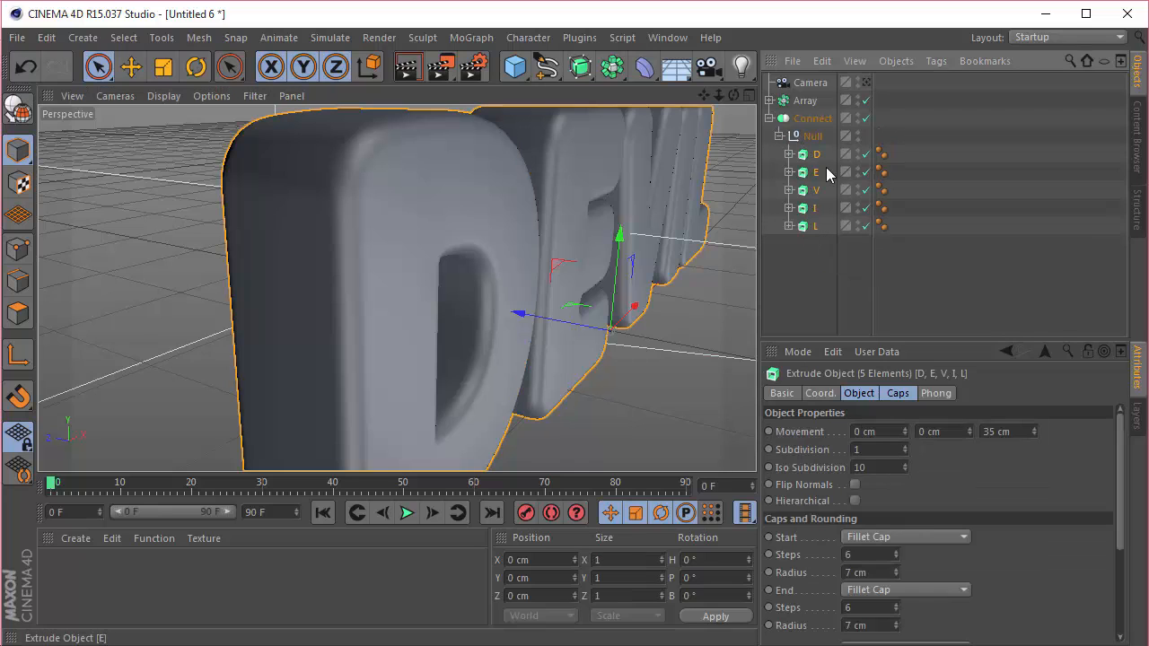
pyautogui.moveTo(808, 225); pyautogui.dragTo(818, 128)
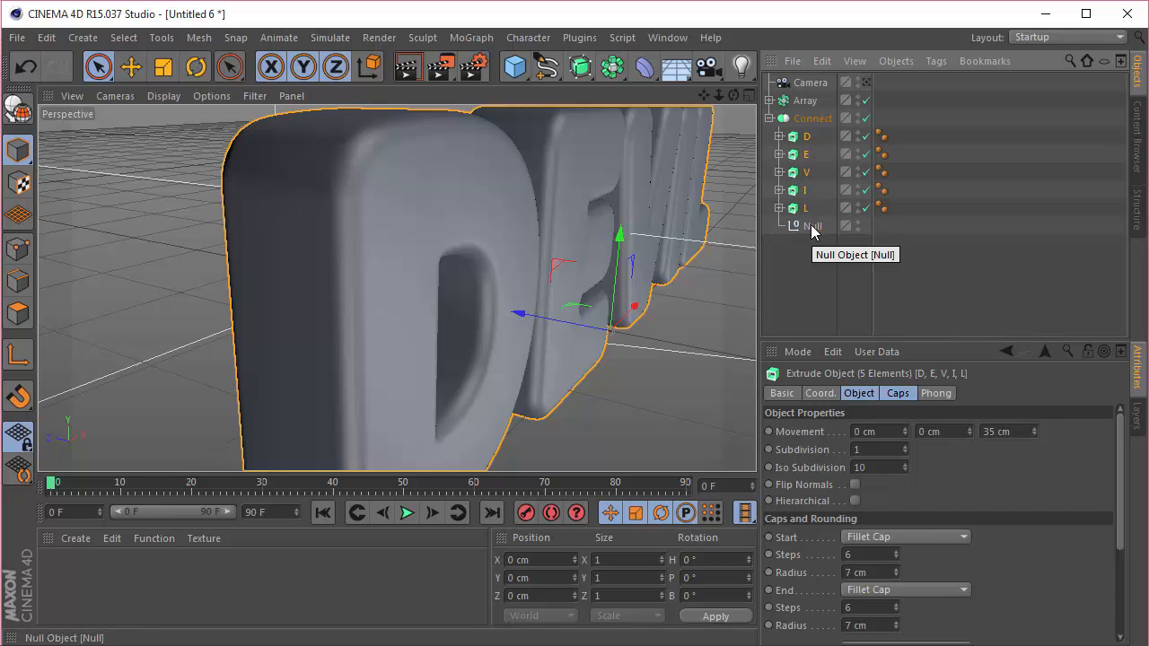
pyautogui.click(811, 226)
pyautogui.press('Delete')
# Make the Connect object editable as a single polygon object and delete its polygon selection tags
pyautogui.click(810, 120)
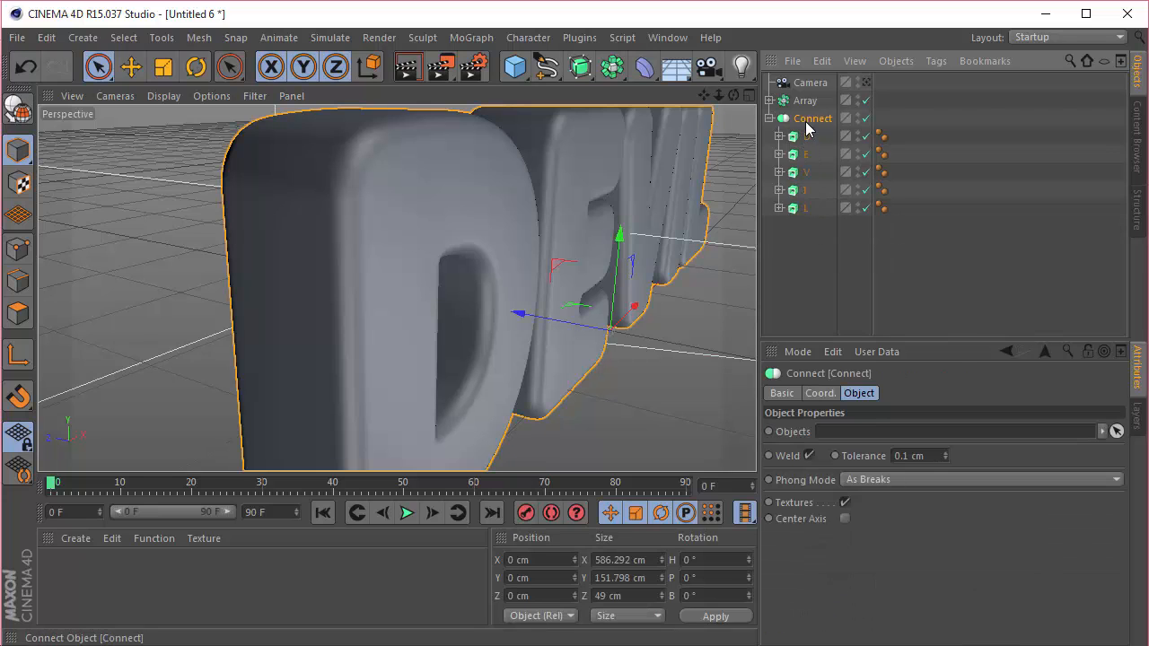
pyautogui.press('c')
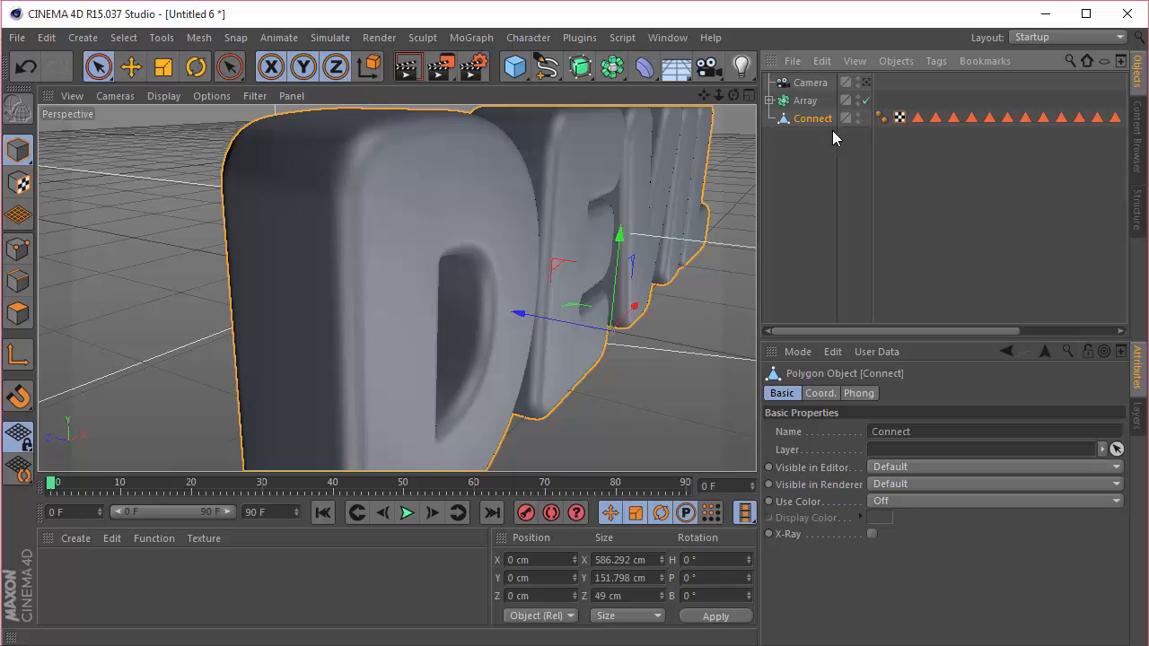
pyautogui.hotkey('ctrl', 'z')
pyautogui.click(769, 119)
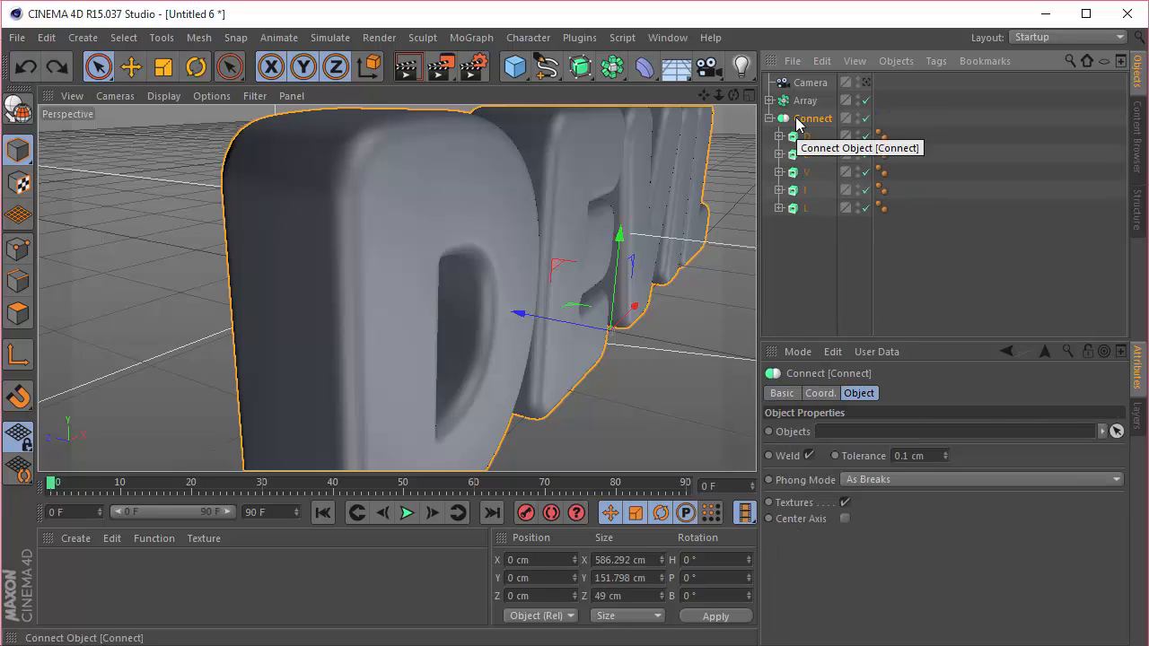
pyautogui.press('c')
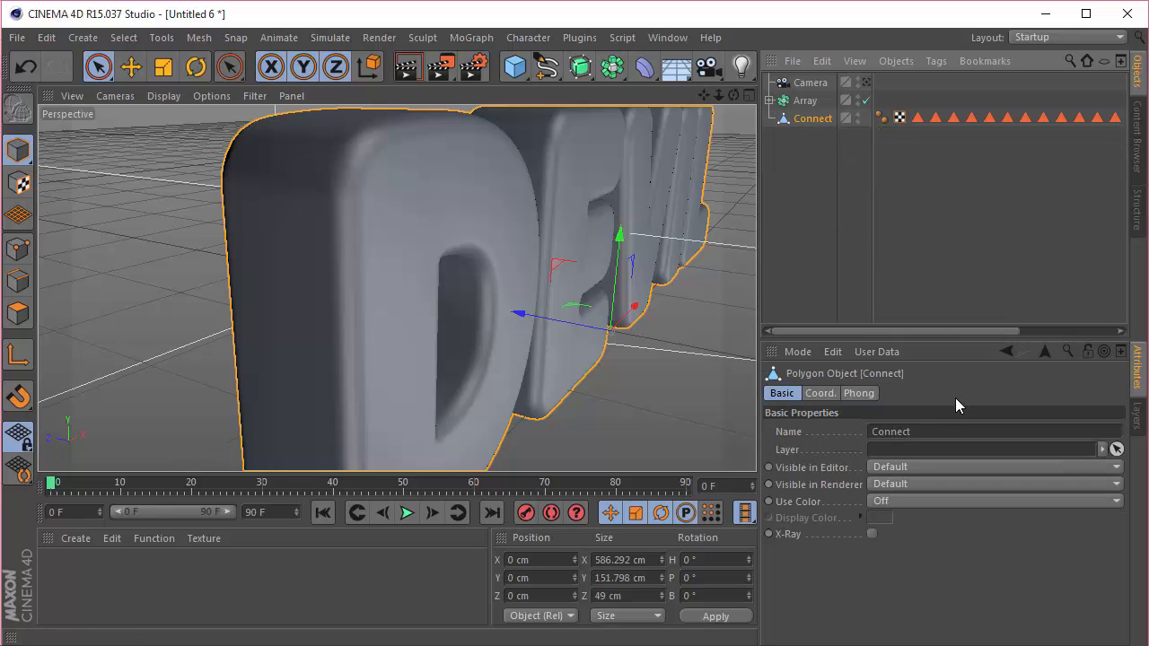
pyautogui.moveTo(910, 107); pyautogui.dragTo(972, 320)
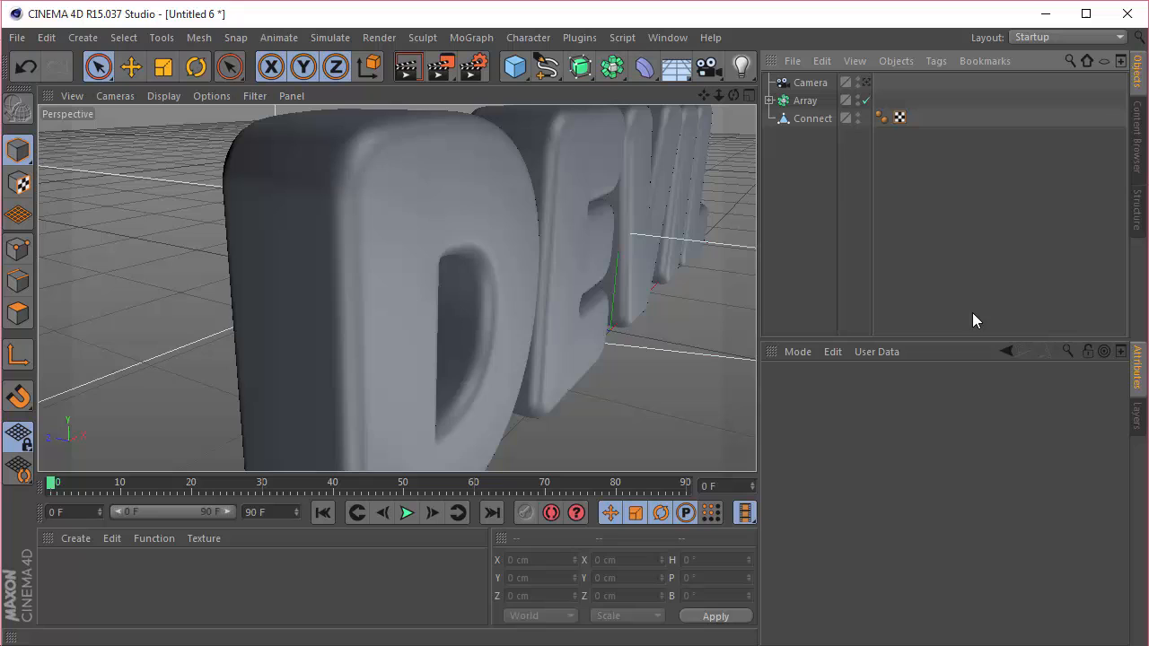
# Show the Front view full-size and frame the whole DEVIL lettering in it
pyautogui.click(804, 125)
pyautogui.click(748, 96)
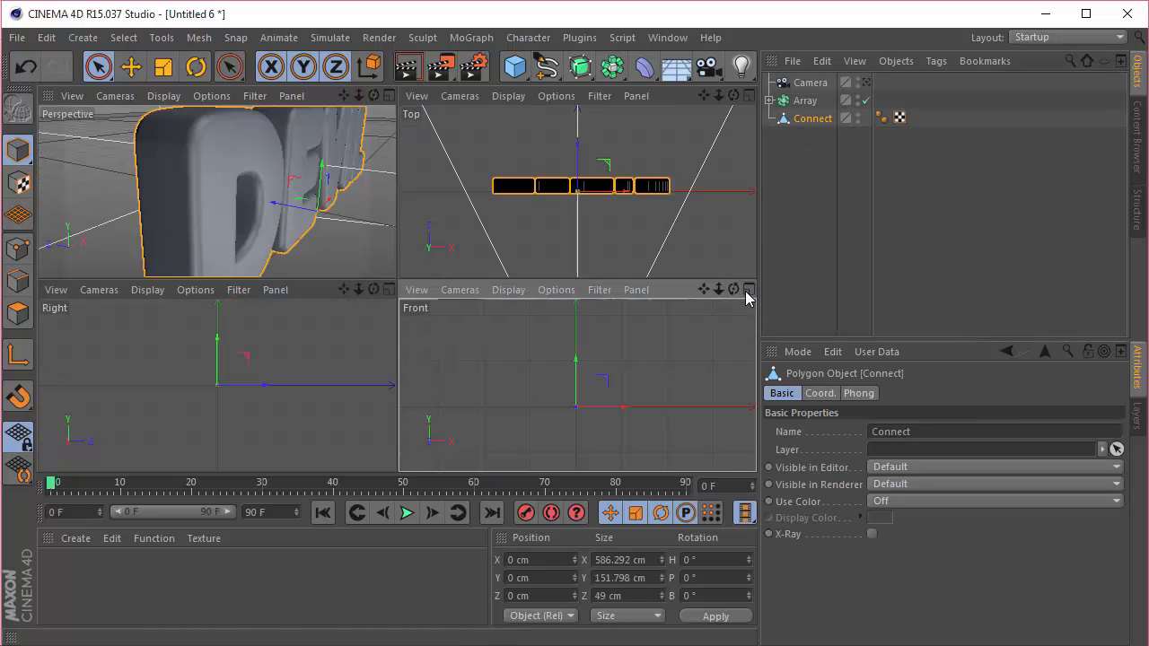
pyautogui.click(749, 290)
pyautogui.press('h')
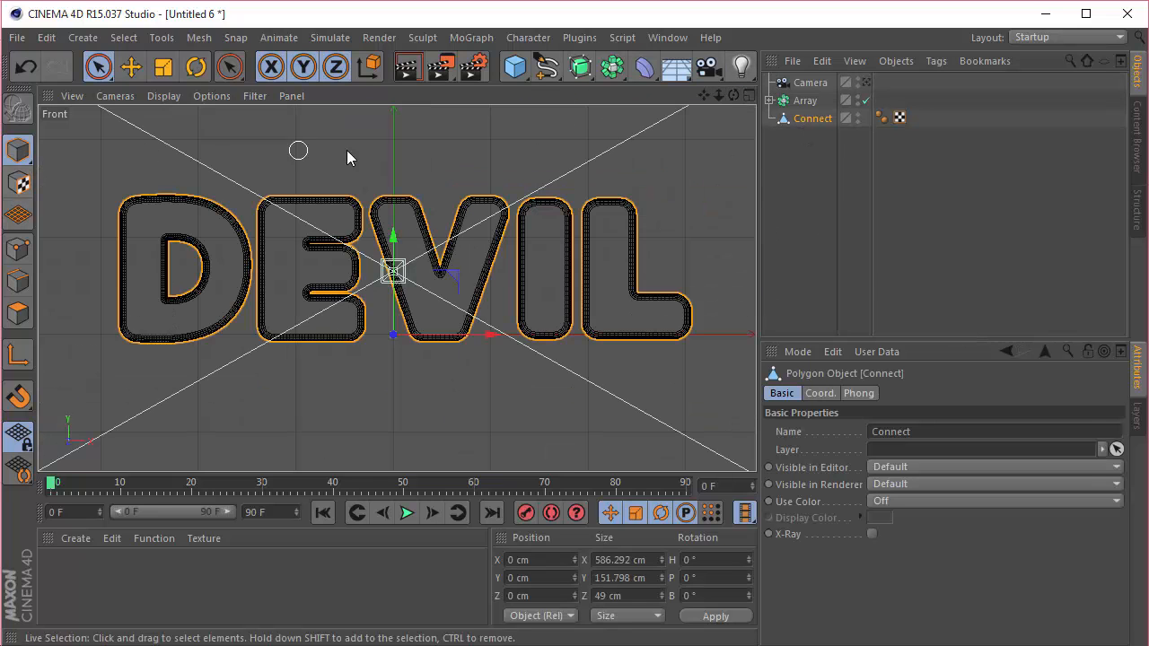
# Make four copies of the Connect polygon object, one for each remaining letter
pyautogui.hotkey('ctrl', 'c')
pyautogui.hotkey('ctrl', 'v')
pyautogui.hotkey('ctrl', 'v')
pyautogui.hotkey('ctrl', 'v')
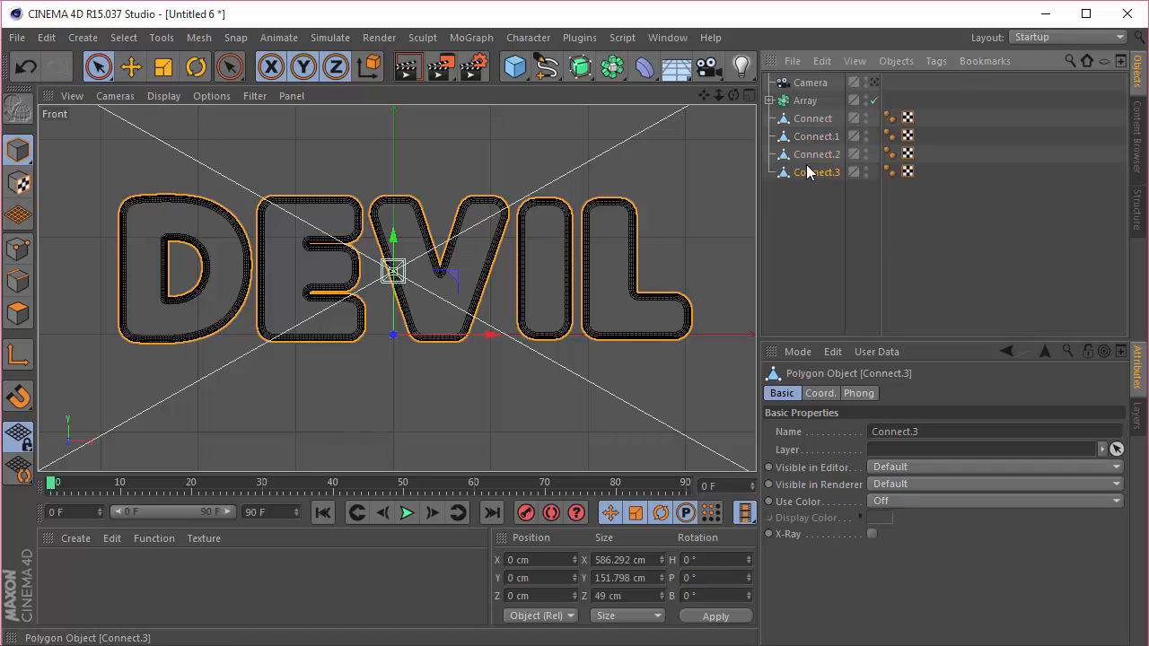
pyautogui.keyDown('ctrl'); pyautogui.moveTo(806, 187); pyautogui.dragTo(806, 189); pyautogui.keyUp('ctrl')
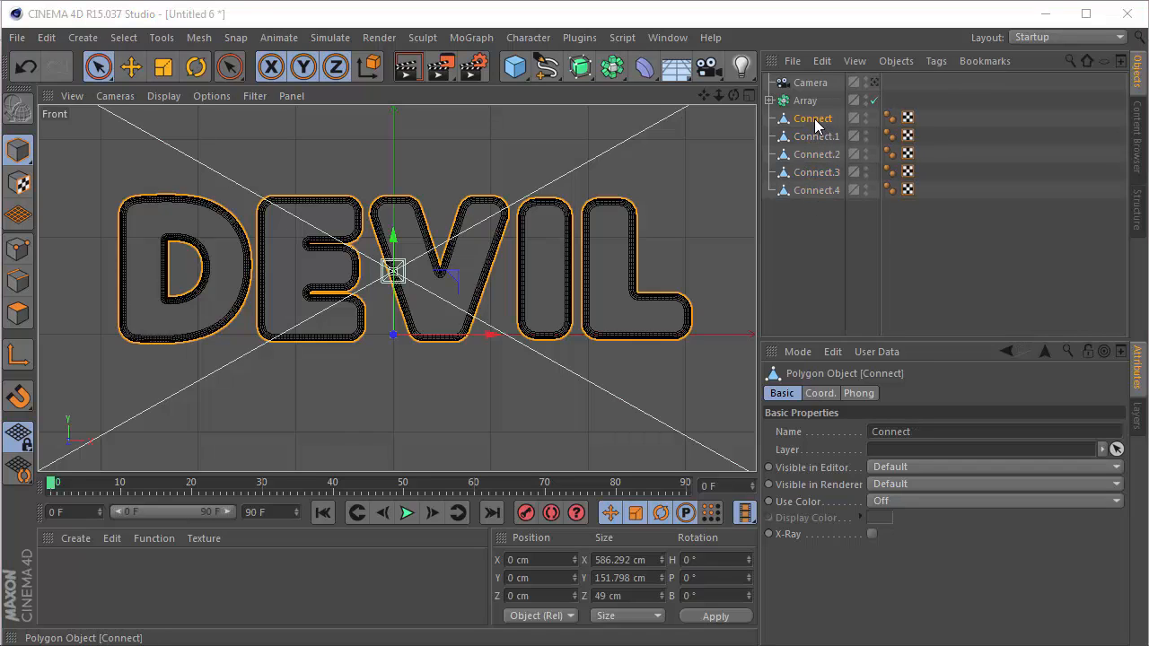
# Rename the five Connect polygon objects D, E, V, I and L in list order
pyautogui.doubleClick(815, 121)
pyautogui.write('D')
pyautogui.press('Tab')
pyautogui.write('E')
pyautogui.press('Tab')
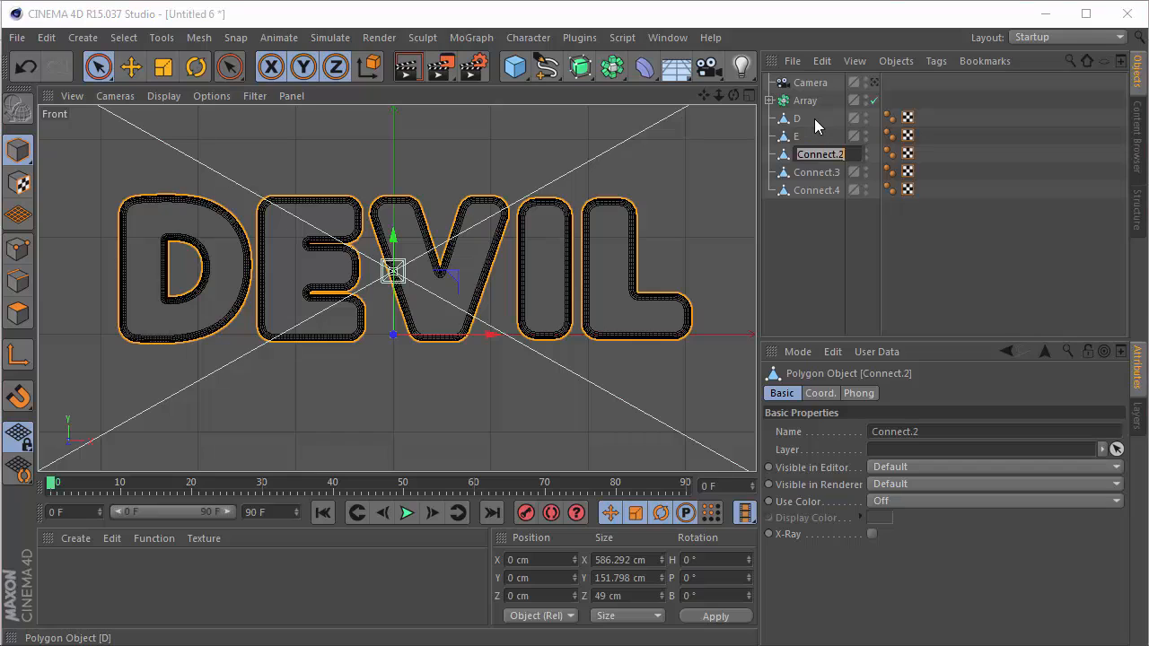
pyautogui.write('V')
pyautogui.press('Tab')
pyautogui.write('L')
pyautogui.press('Tab')
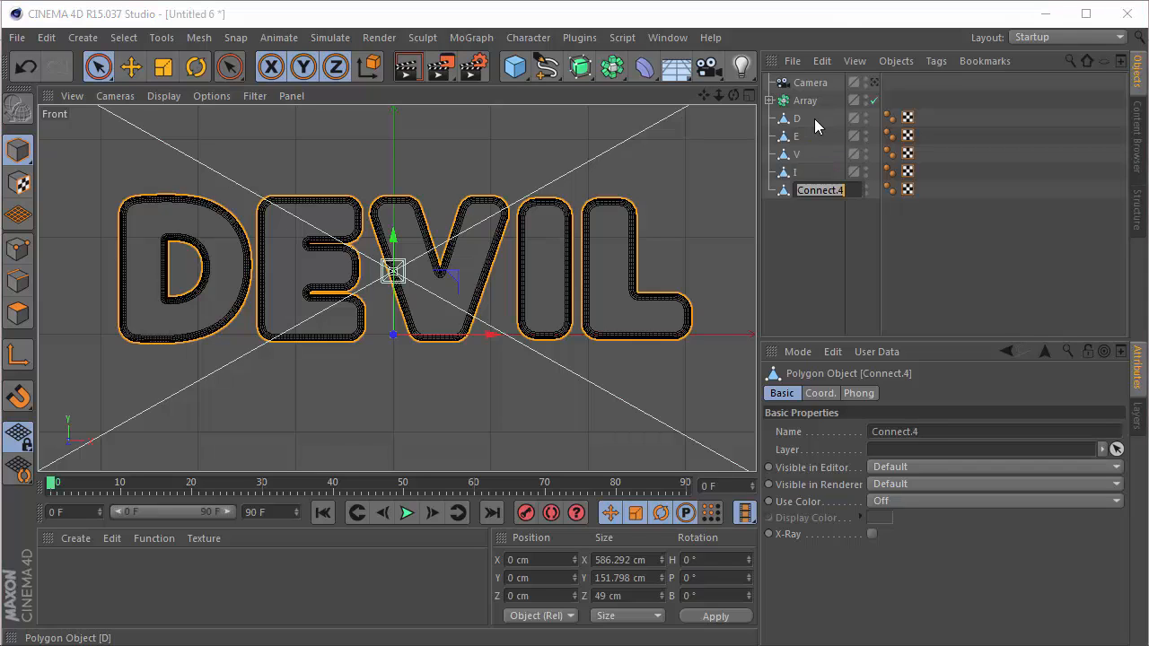
pyautogui.write('I')
pyautogui.press('Return')
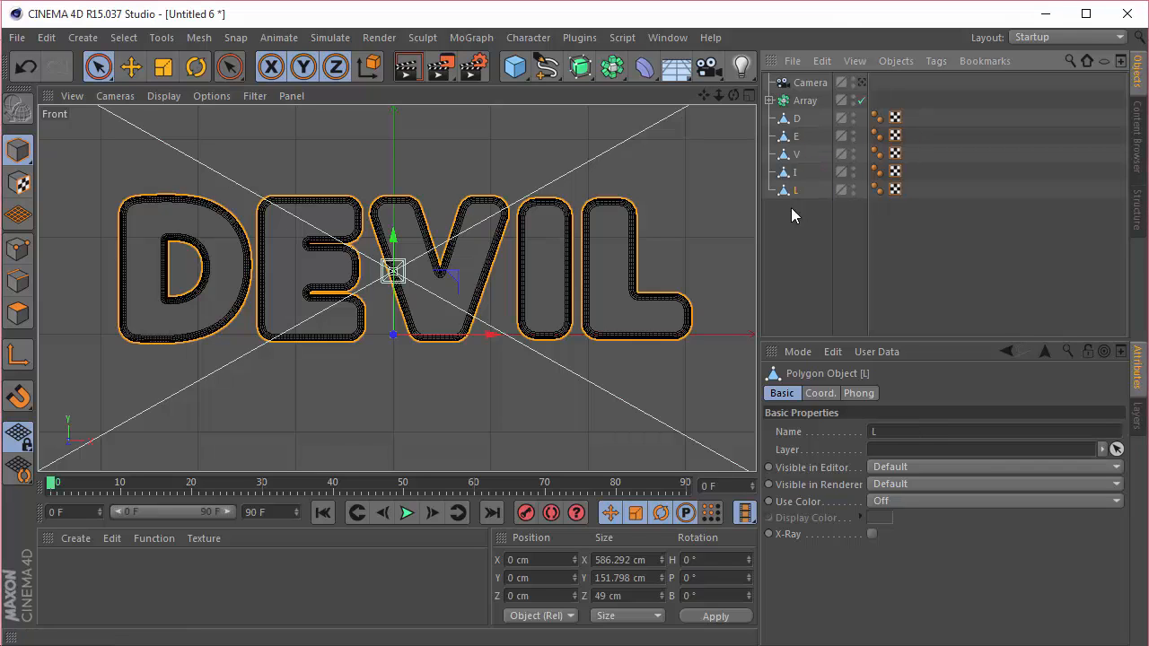
# Set up Rectangle Selection in Points mode on the D object, with Only Select Visible Elements turned off
pyautogui.click(794, 119)
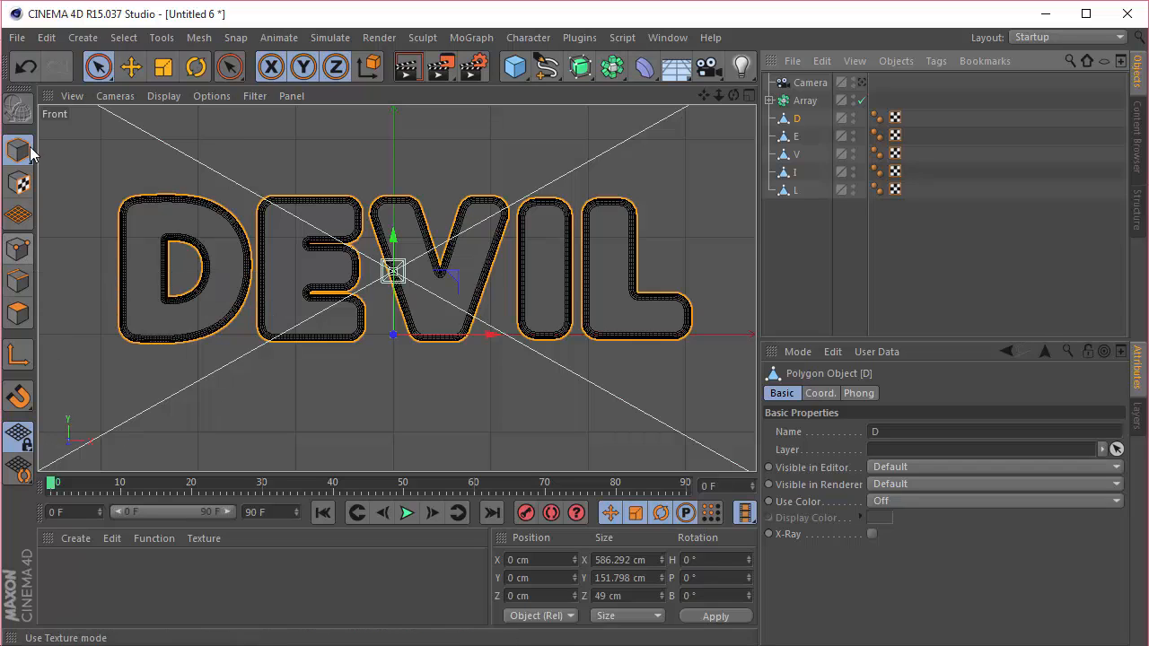
pyautogui.click(98, 66)
pyautogui.click(184, 125)
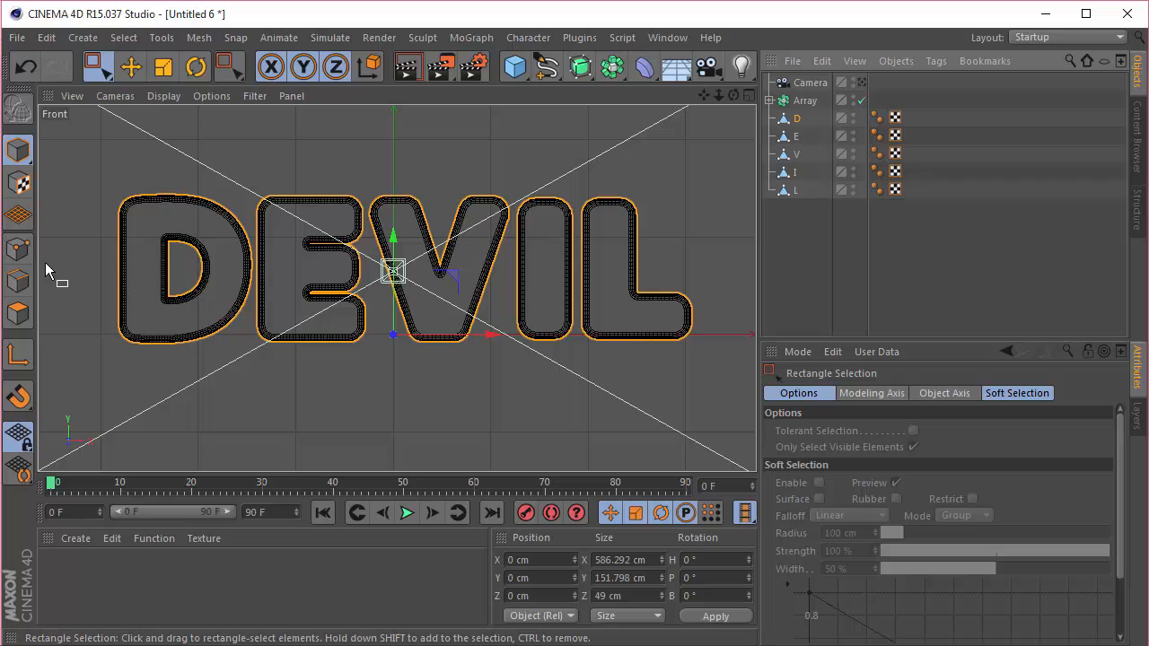
pyautogui.click(18, 248)
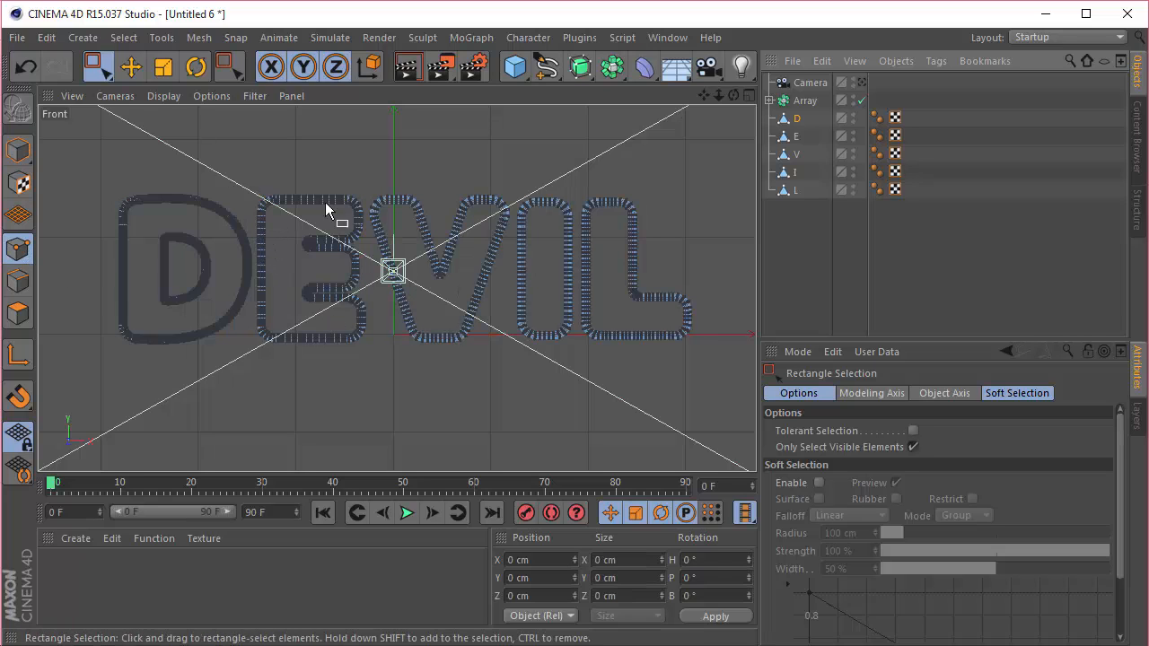
pyautogui.click(913, 446)
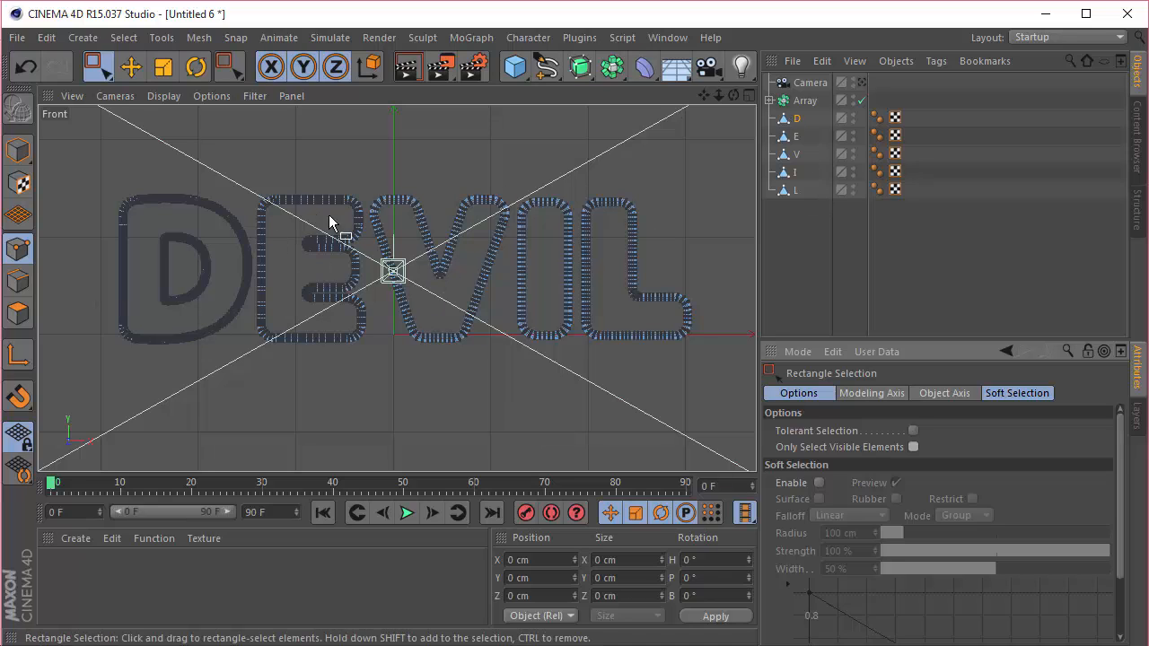
# Delete the points of all other letters from the D object and from the E object
pyautogui.moveTo(255, 186); pyautogui.dragTo(625, 415)
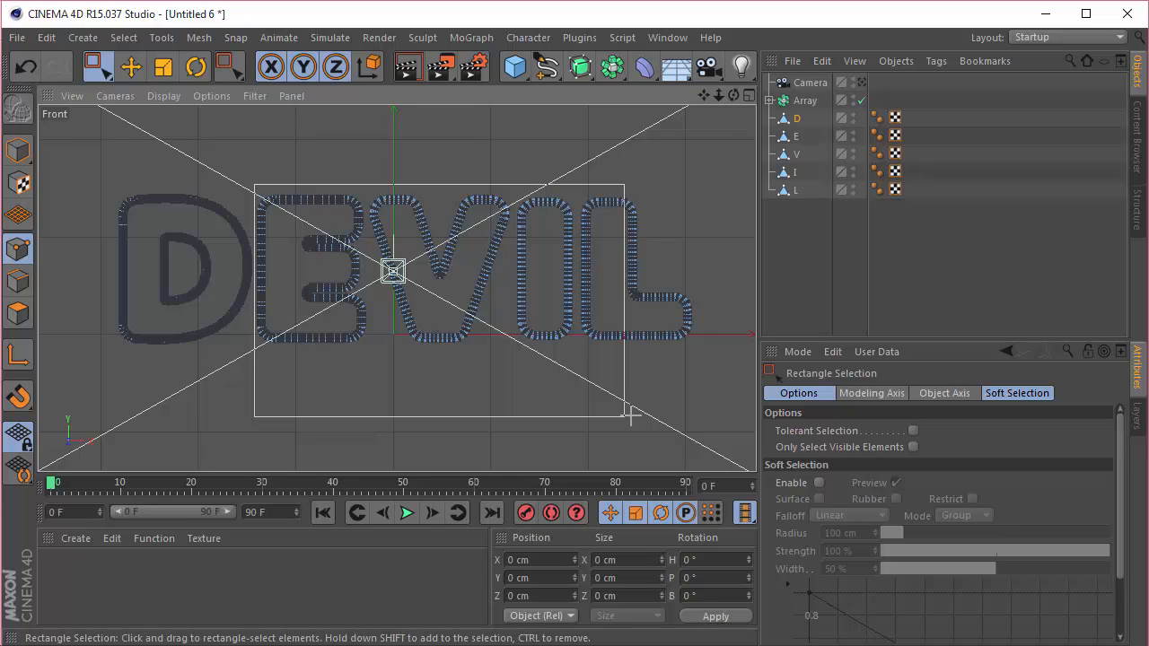
pyautogui.moveTo(631, 416); pyautogui.dragTo(705, 419)
pyautogui.click(796, 136)
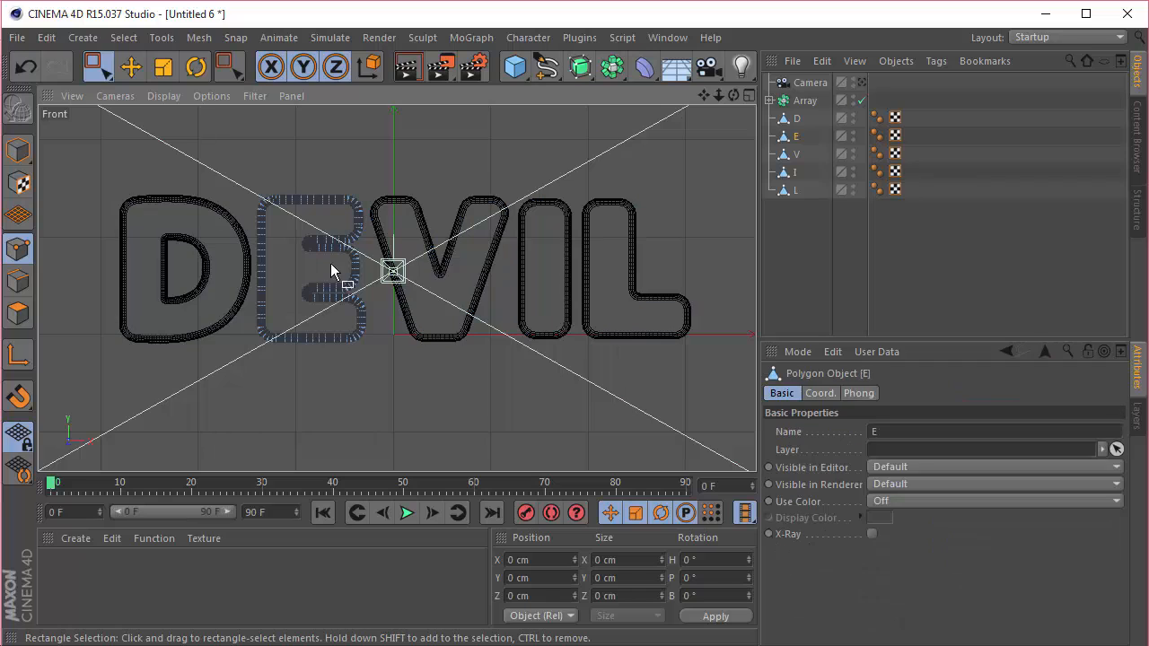
# Delete the points of the letters D, E, I and L from the V object
pyautogui.click(793, 156)
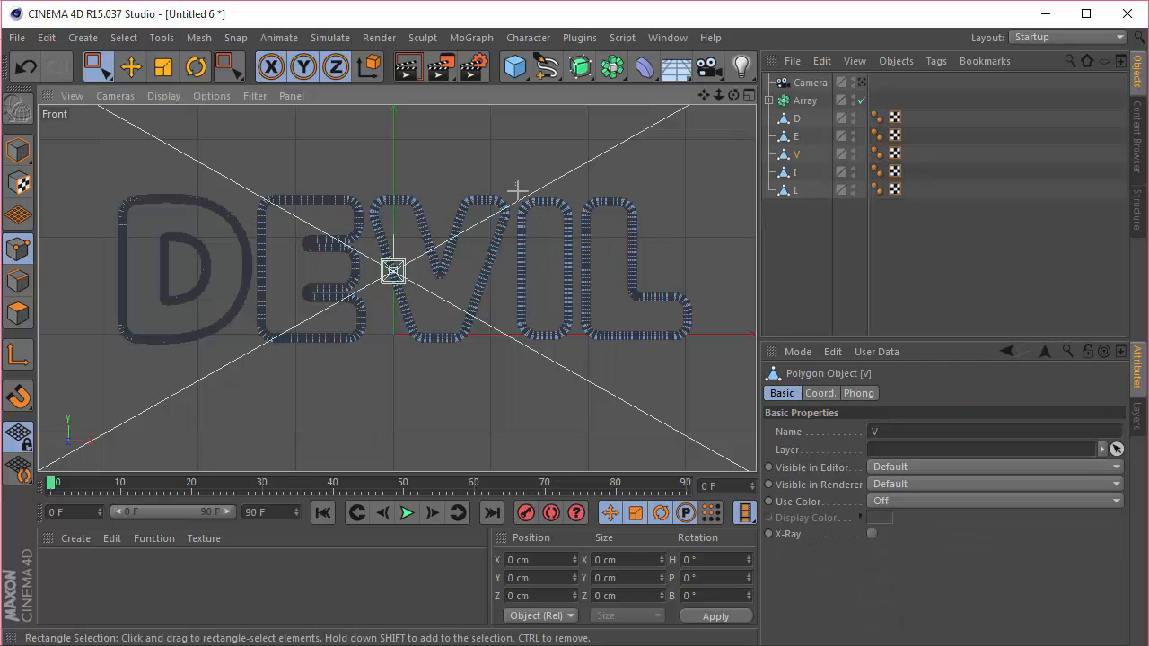
pyautogui.moveTo(515, 182); pyautogui.dragTo(707, 359)
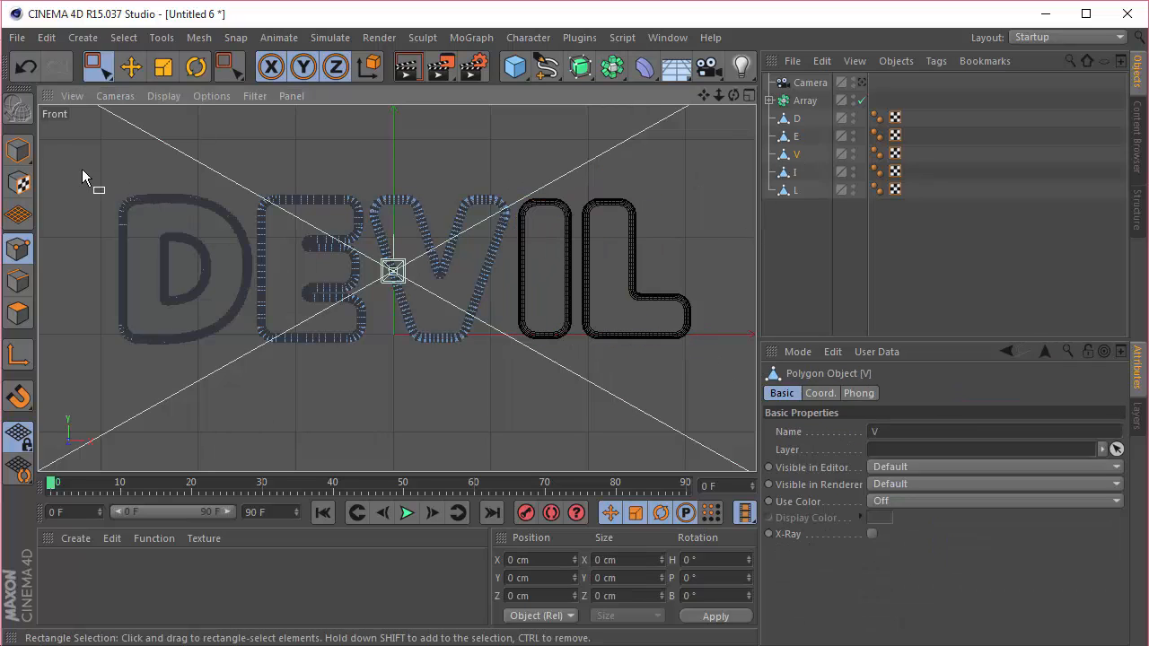
pyautogui.moveTo(59, 164); pyautogui.dragTo(368, 451)
pyautogui.click(408, 430)
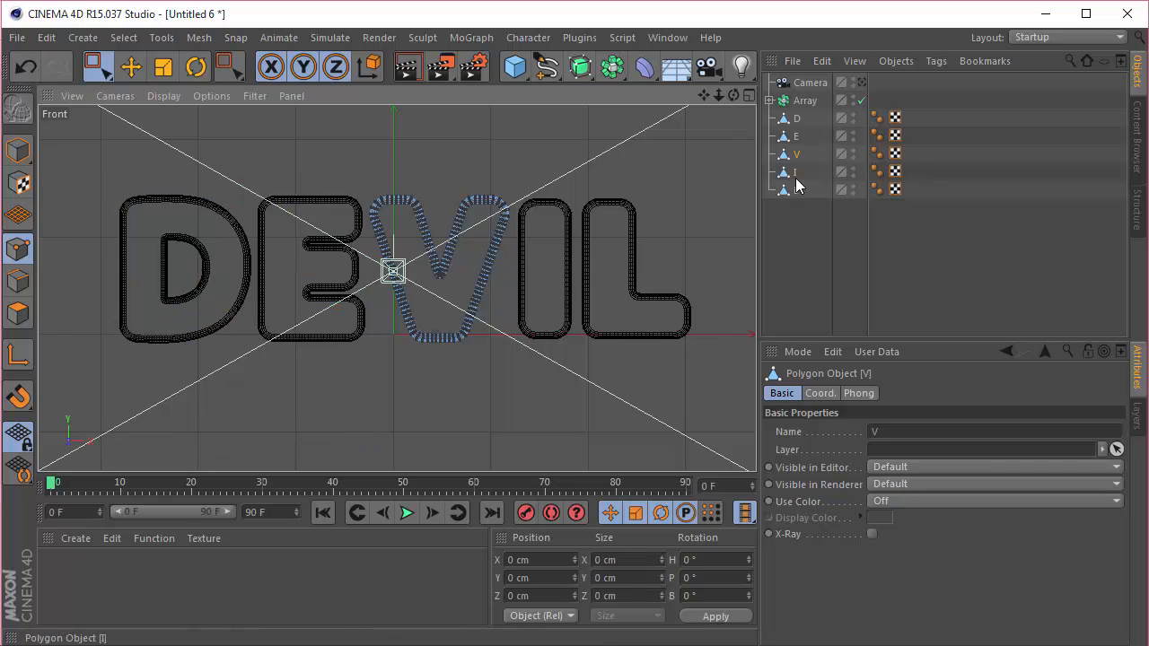
# Delete the points of the letters D, E, V and L from the I object
pyautogui.click(795, 171)
pyautogui.moveTo(576, 176); pyautogui.dragTo(635, 316)
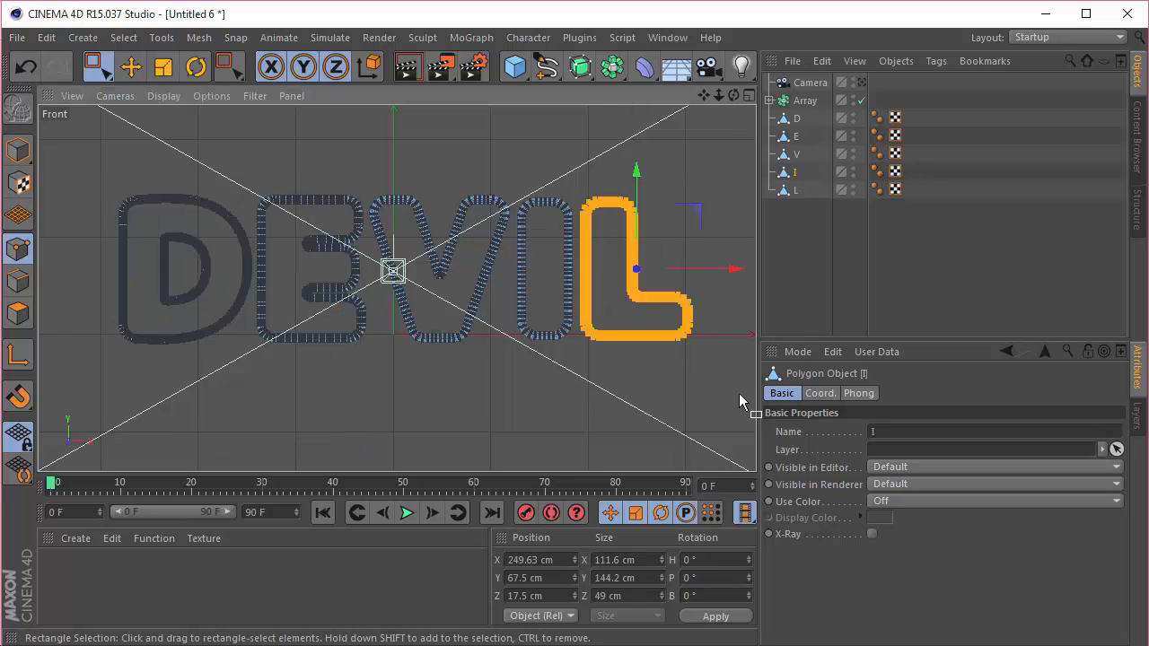
pyautogui.moveTo(77, 161); pyautogui.dragTo(517, 413)
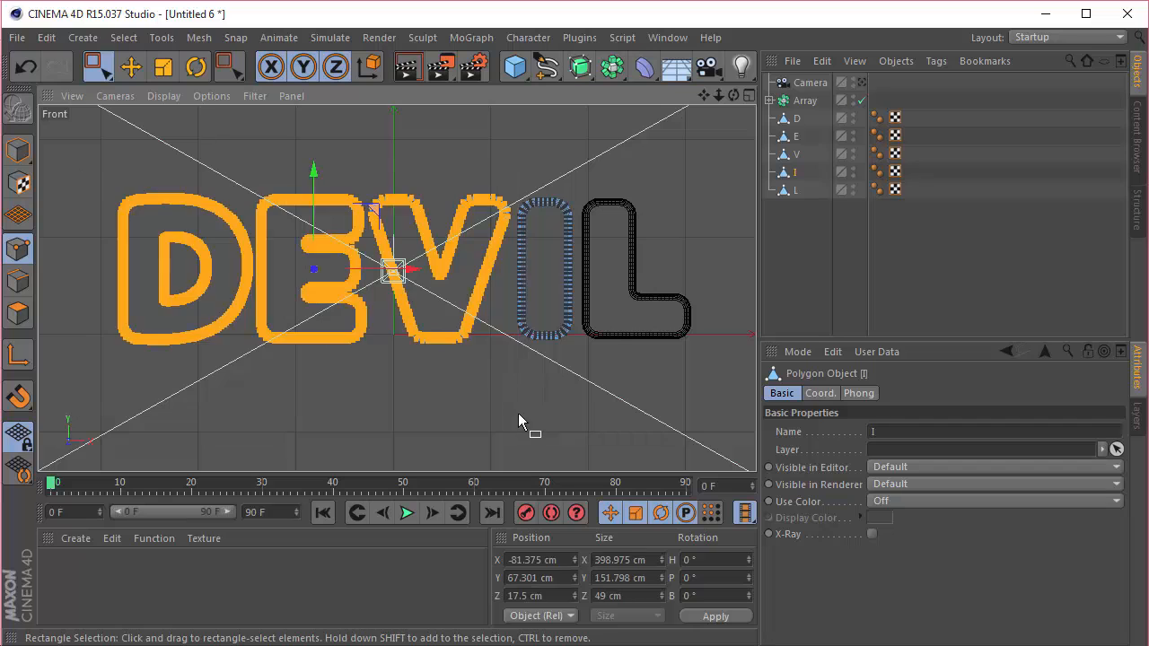
pyautogui.press('Delete')
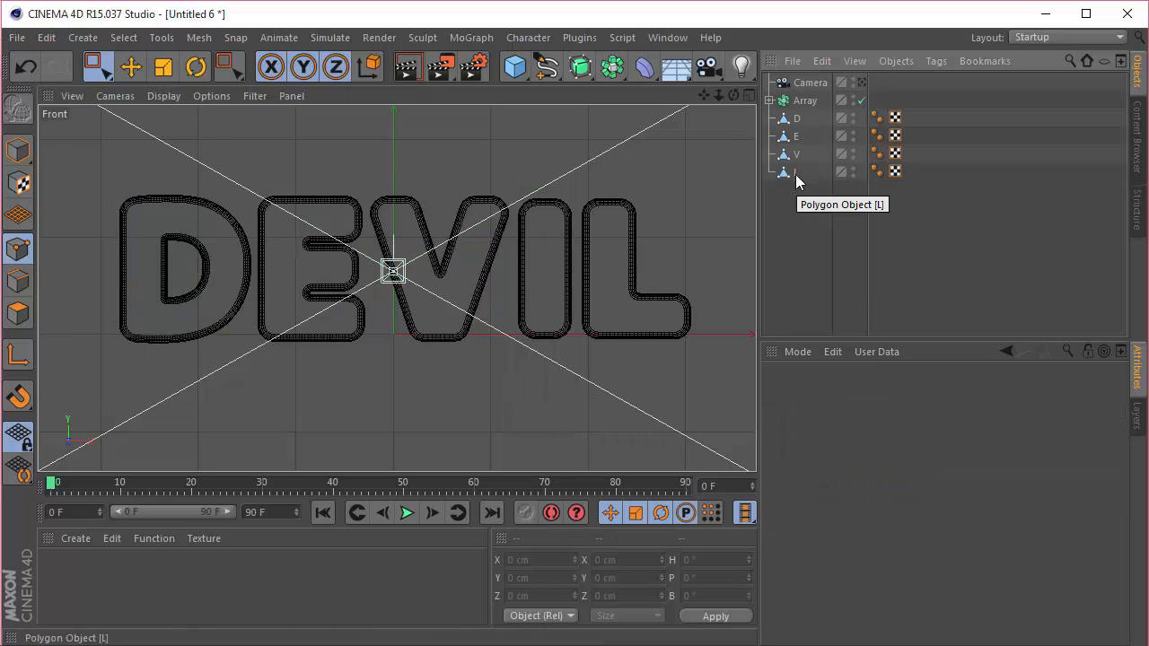
pyautogui.hotkey('ctrl', 'z')
pyautogui.press('Delete')
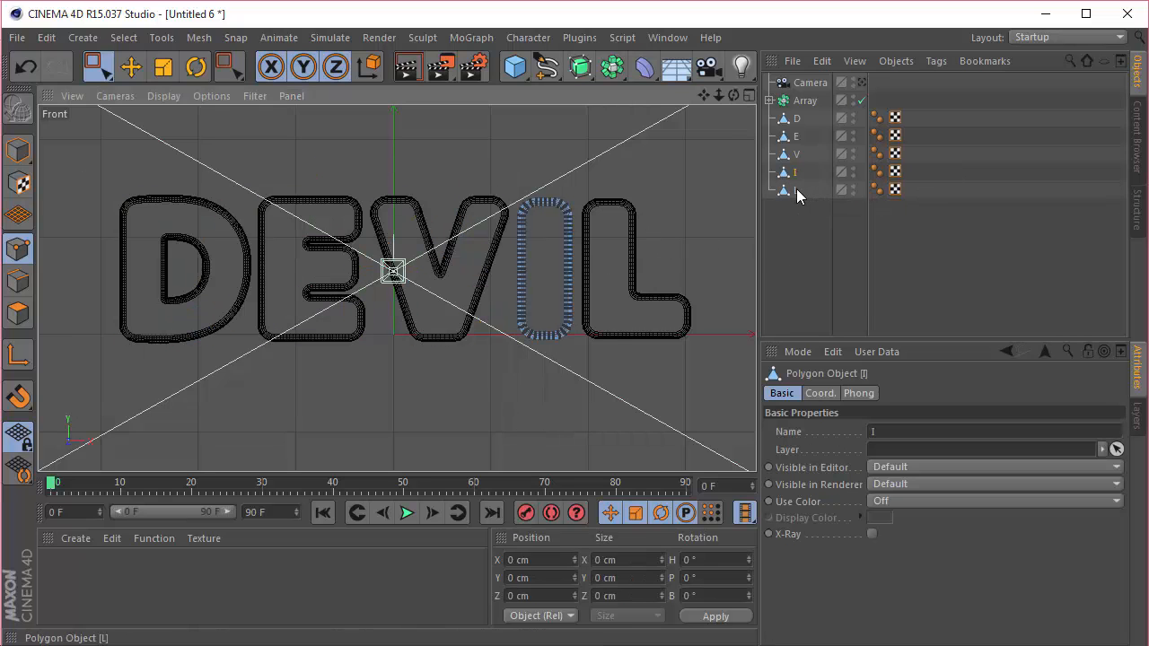
# Delete the points of the letters D, E, V and I from the L object
pyautogui.click(797, 190)
pyautogui.moveTo(70, 169); pyautogui.dragTo(576, 473)
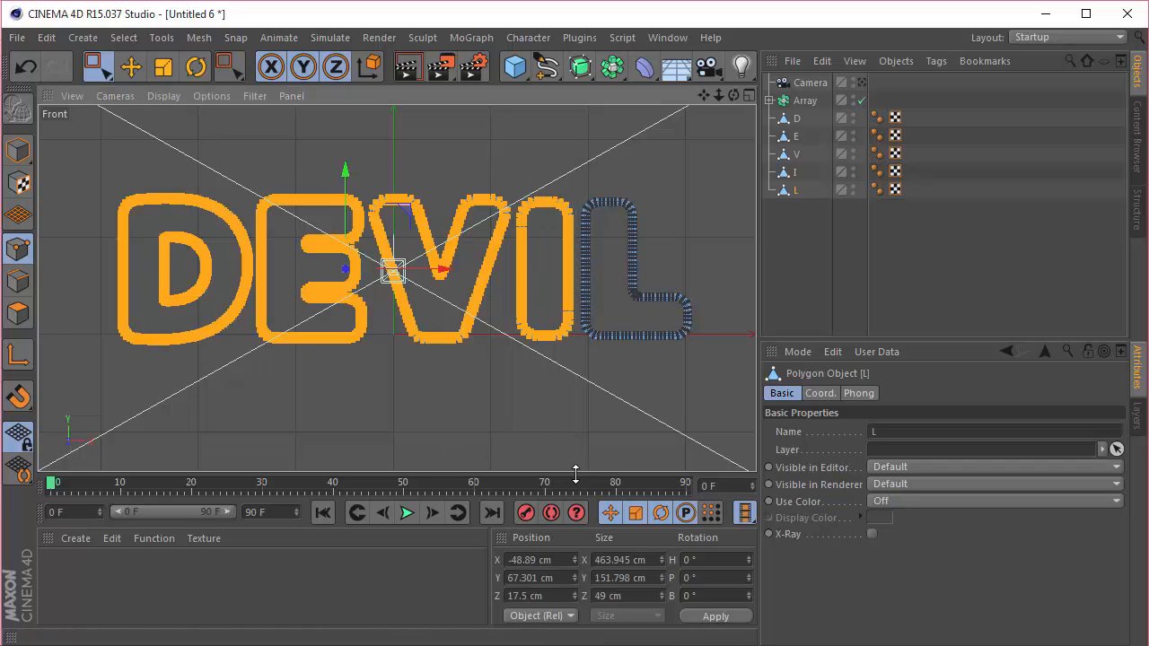
pyautogui.press('Delete')
# Hide all five letter objects in the editor and show them again one by one to check their separation
pyautogui.moveTo(853, 114); pyautogui.dragTo(854, 225)
pyautogui.click(853, 115)
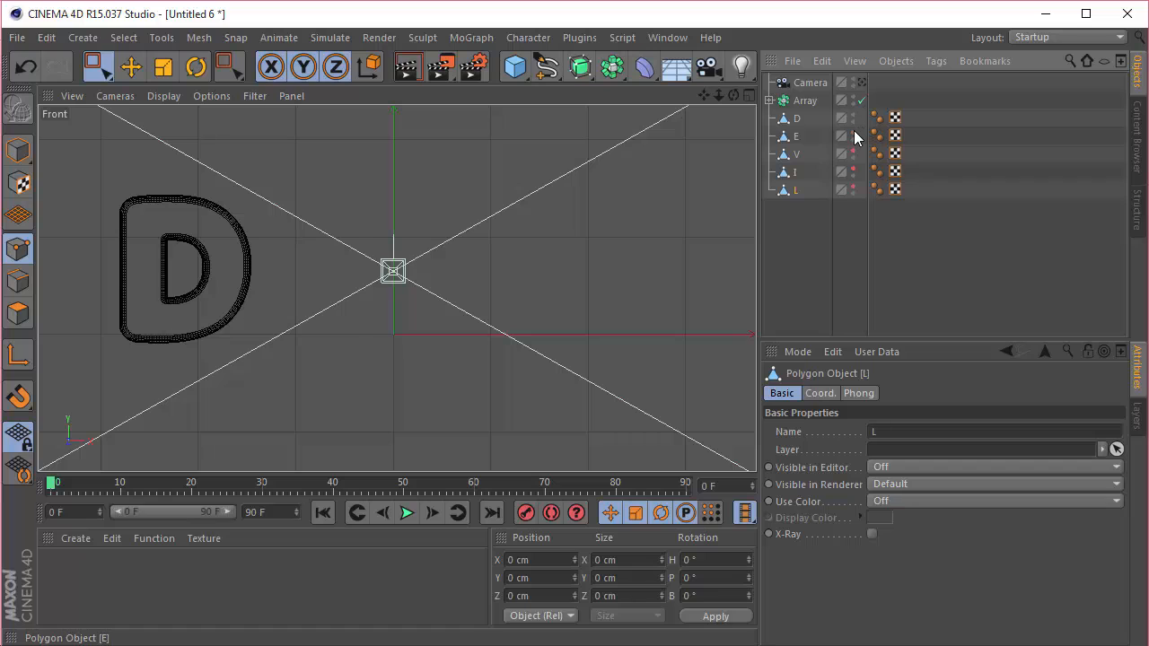
pyautogui.click(853, 133)
pyautogui.click(854, 150)
pyautogui.click(853, 170)
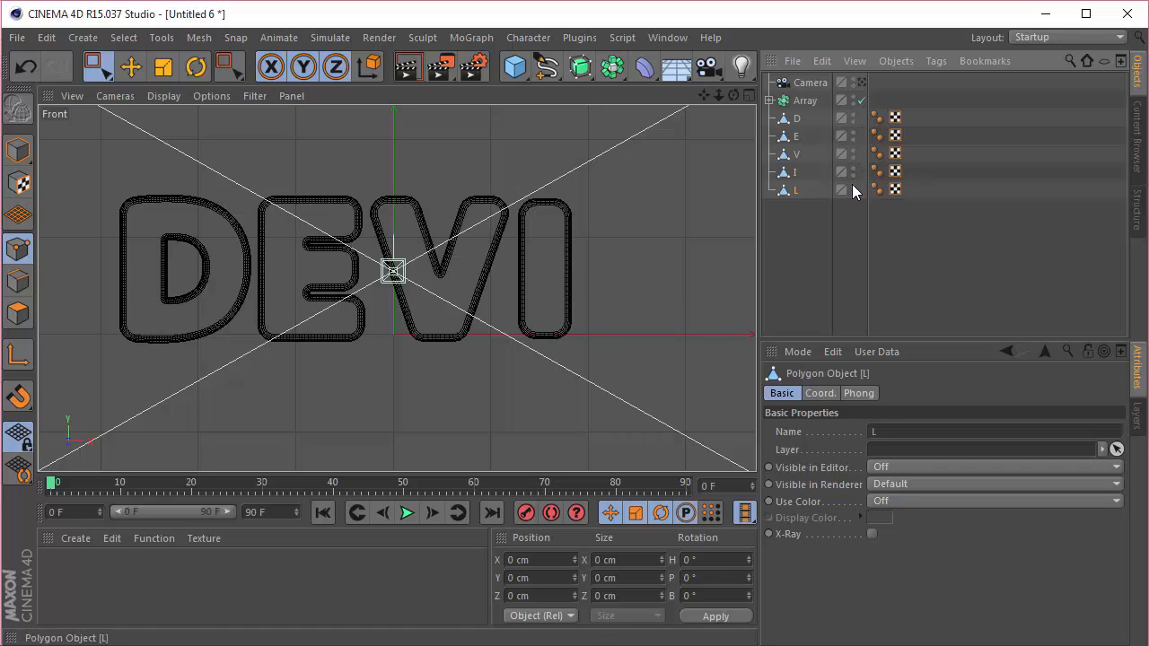
pyautogui.click(852, 187)
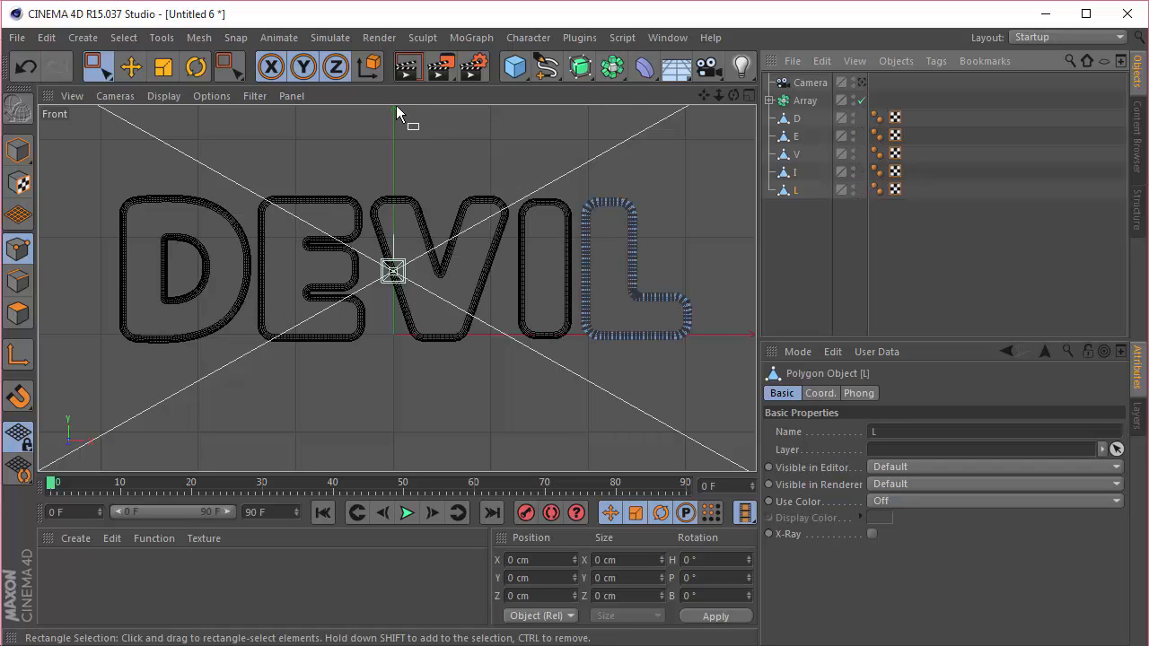
# Return to Model mode and select all five letter objects from D to L
pyautogui.click(796, 118)
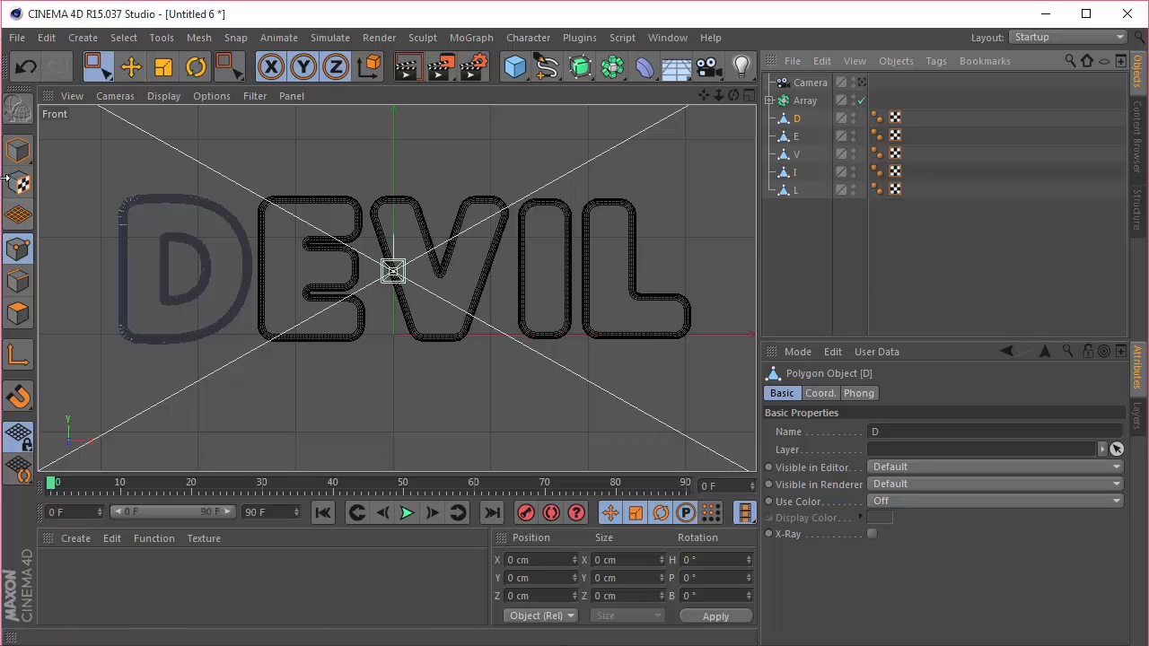
pyautogui.click(18, 151)
pyautogui.keyDown('shift'); pyautogui.click(796, 191); pyautogui.keyUp('shift')
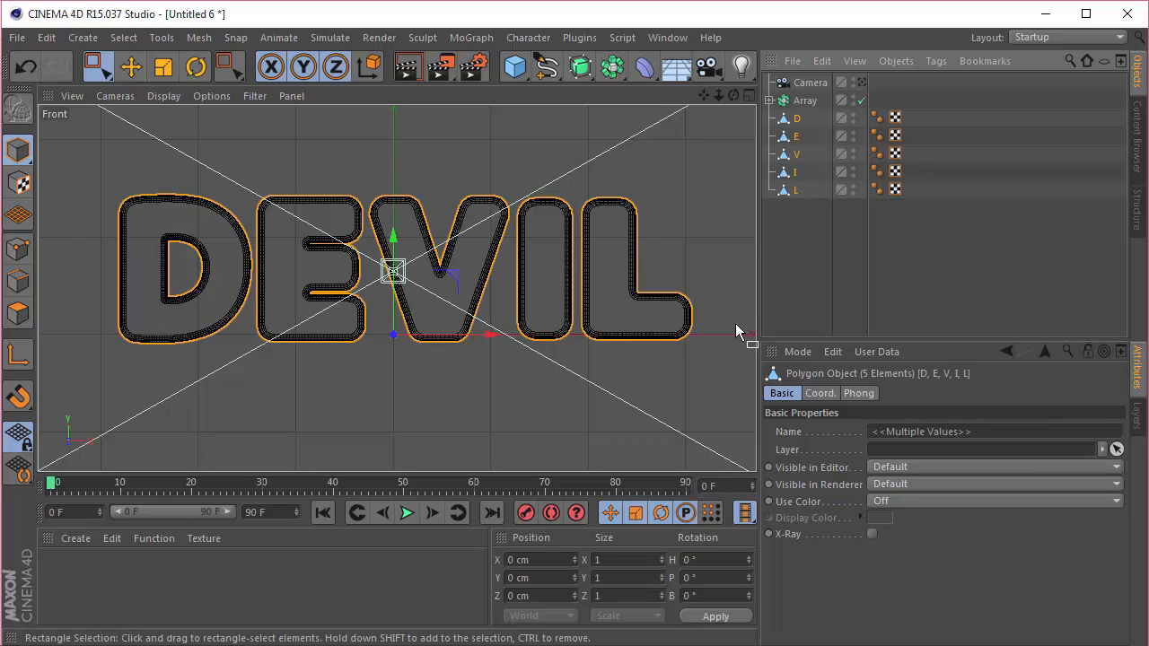
# Center the axes of the five selected letter objects on their own geometry
pyautogui.click(198, 37)
pyautogui.moveTo(217, 206)
pyautogui.click(298, 233)
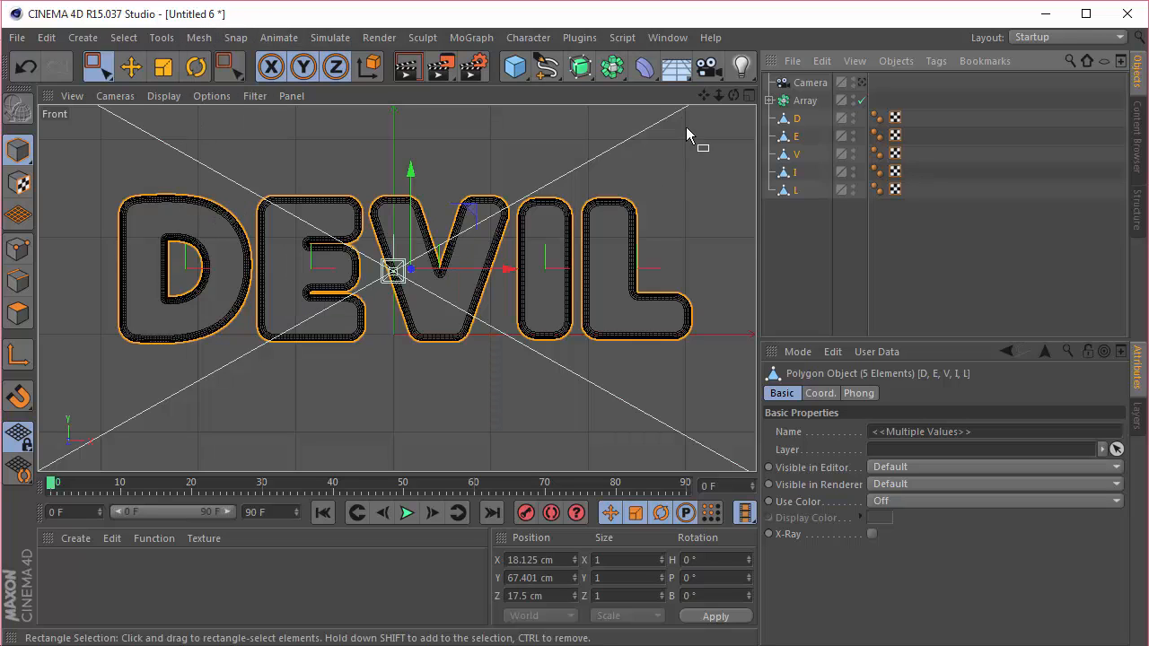
# View the letters through the scene camera in a full-size perspective view and deselect them with Live Selection active
pyautogui.click(746, 99)
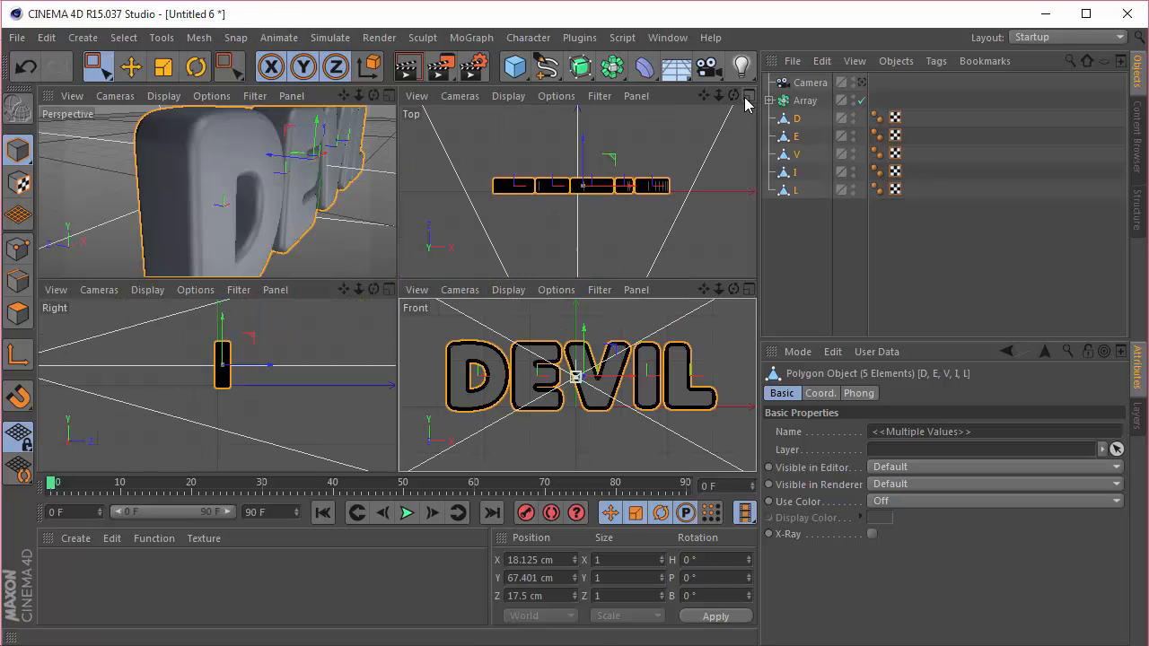
pyautogui.click(390, 96)
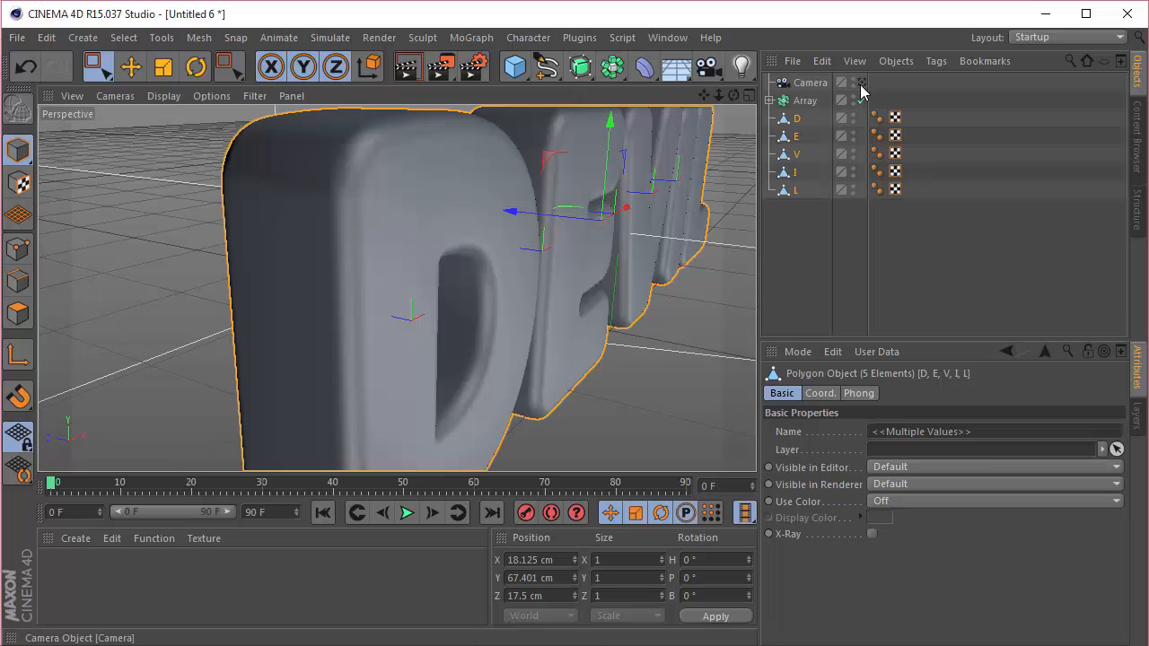
pyautogui.click(862, 82)
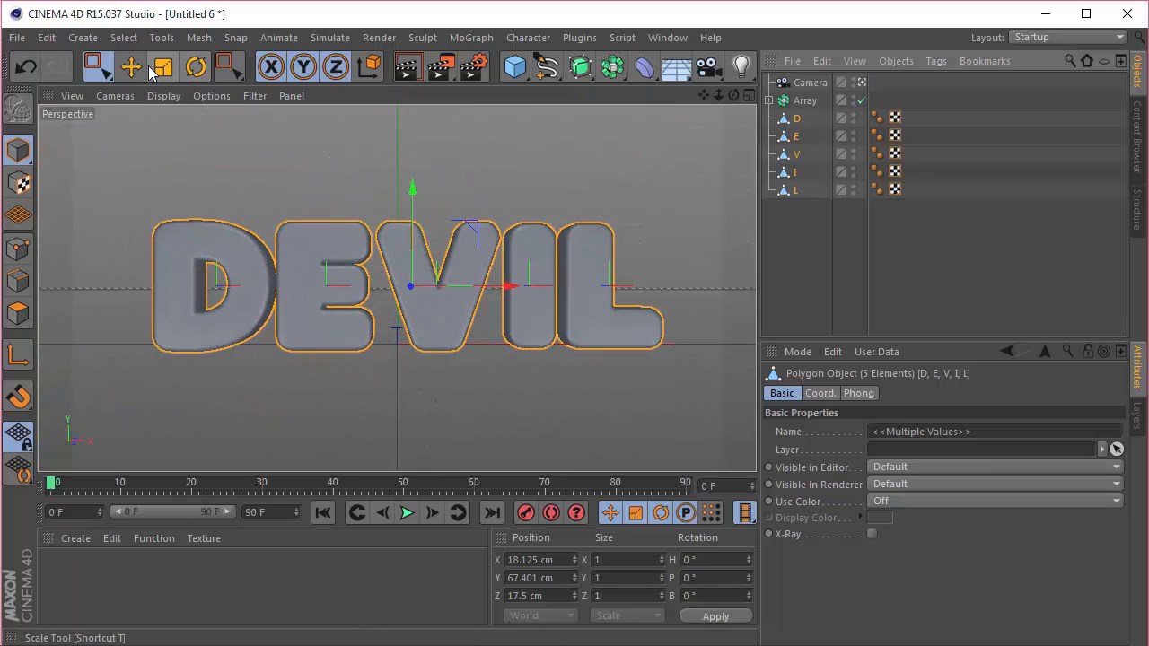
pyautogui.click(97, 66)
pyautogui.click(134, 96)
pyautogui.click(769, 213)
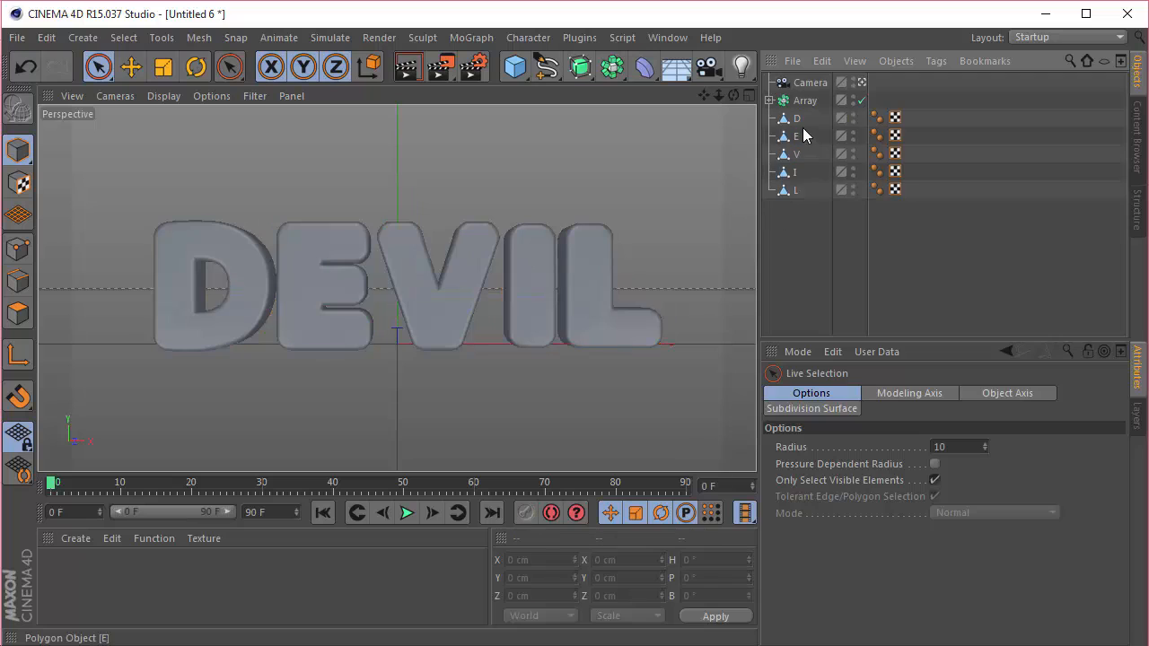
# Set the letter D's rotation to H 6°, P -10° and B -6°
pyautogui.click(796, 120)
pyautogui.click(828, 395)
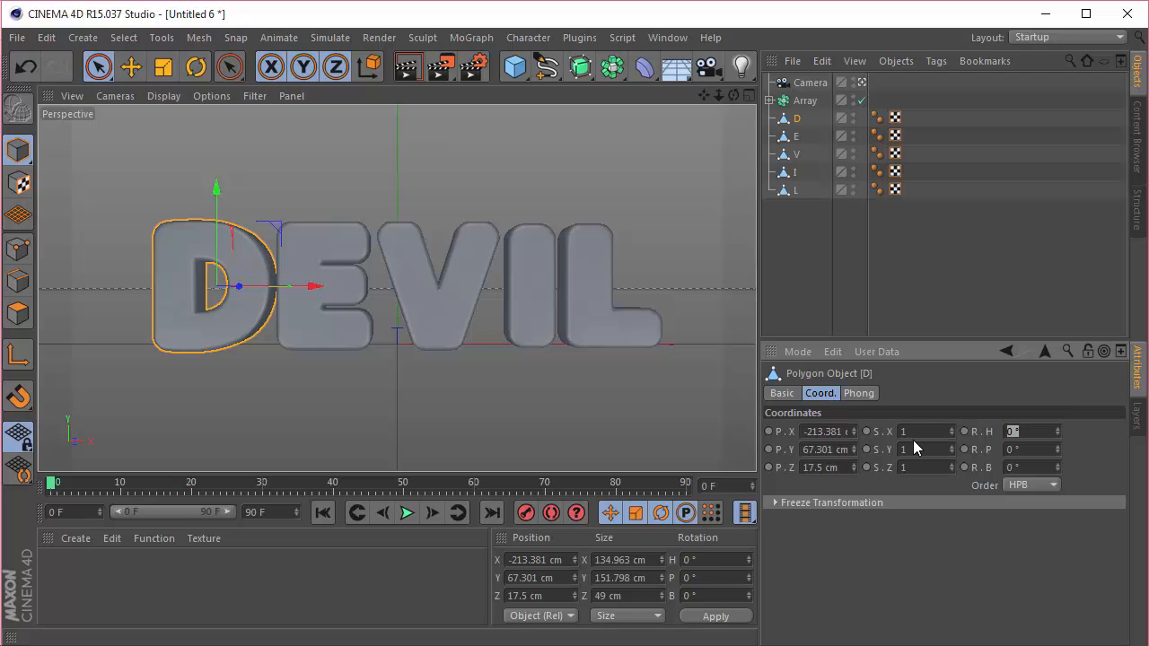
pyautogui.write('6')
pyautogui.press('Tab')
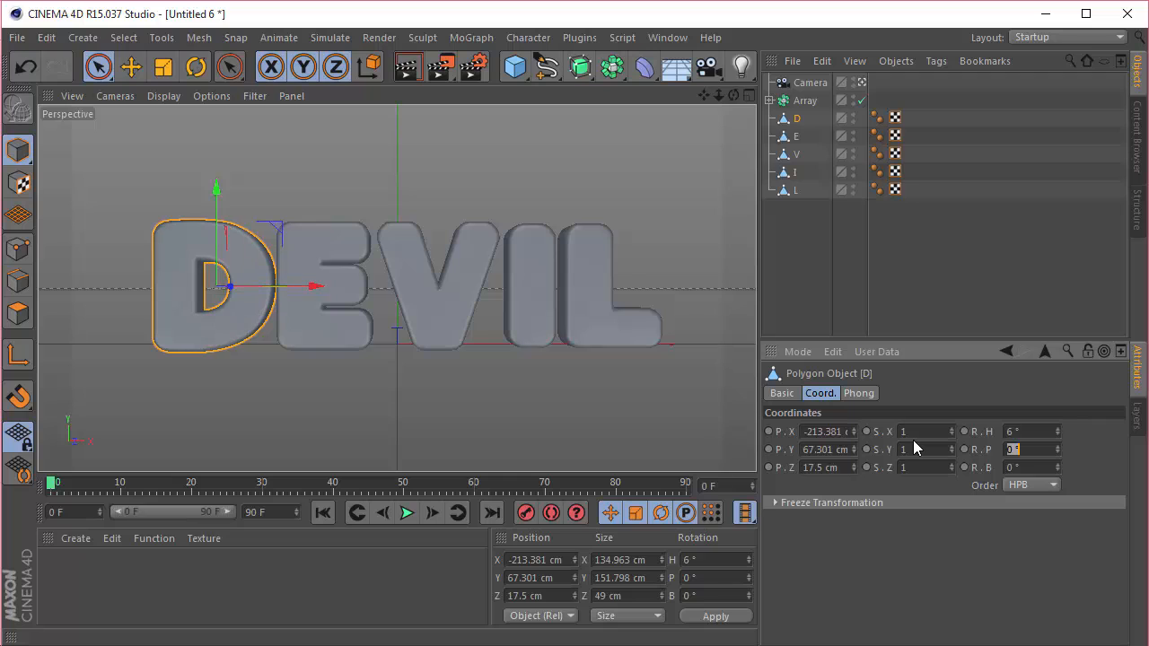
pyautogui.write('-10')
pyautogui.press('Tab')
pyautogui.write('-6')
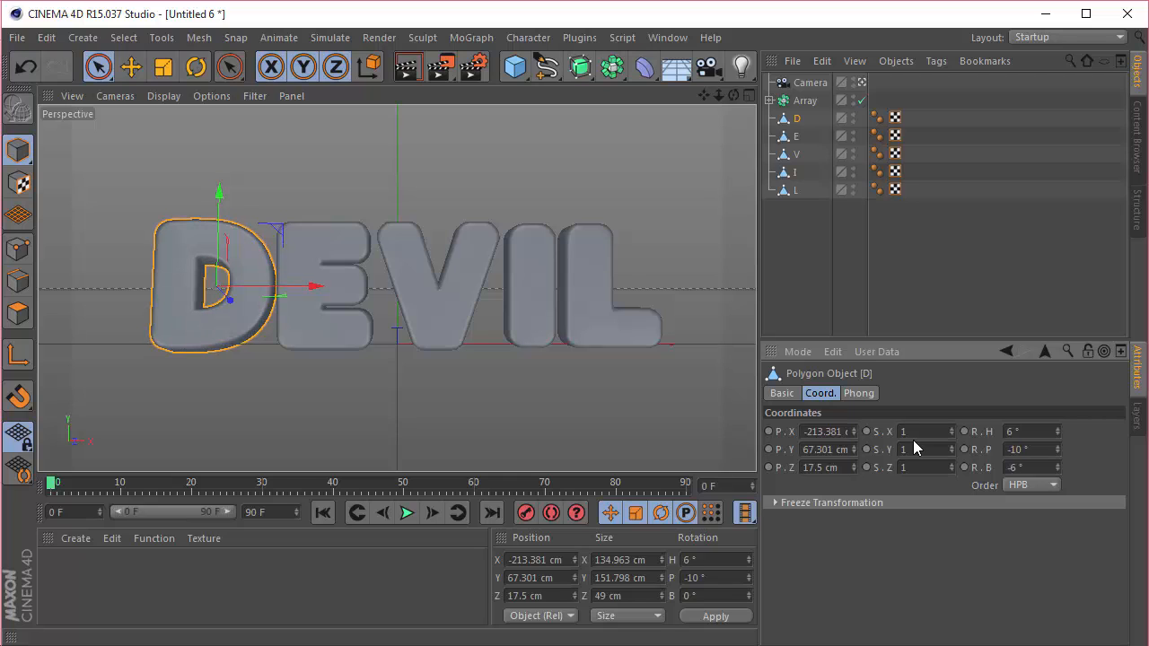
# Set the letter E's rotation to H -4.5°, P -4° and B -7°
pyautogui.click(794, 139)
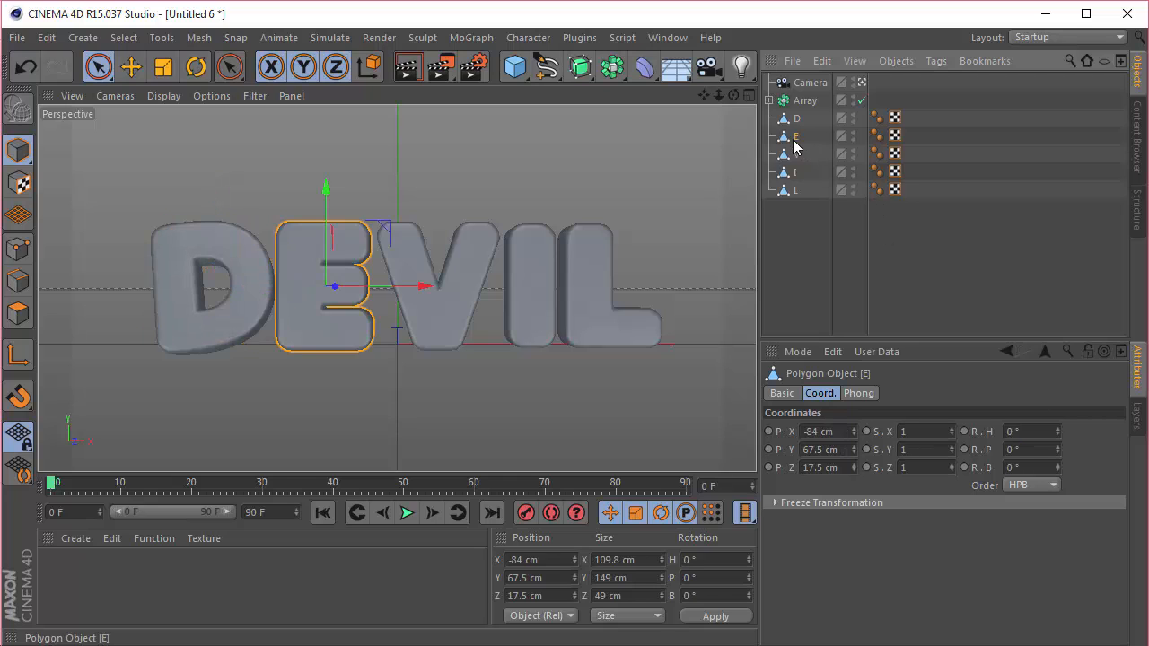
pyautogui.click(1019, 432)
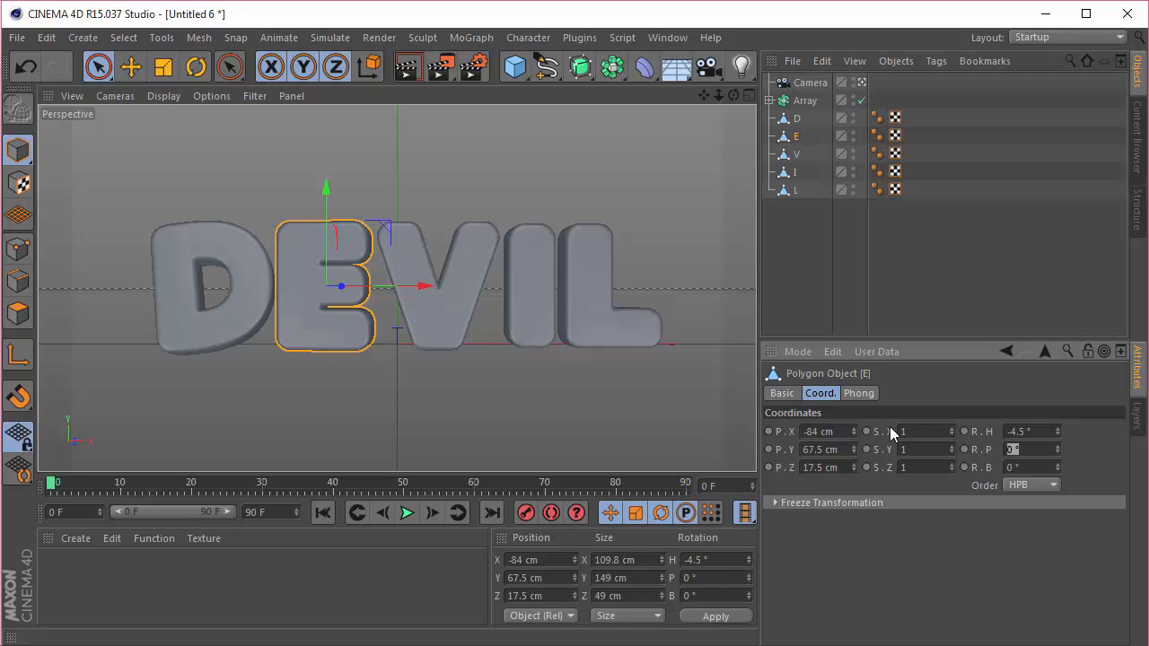
pyautogui.press('Tab')
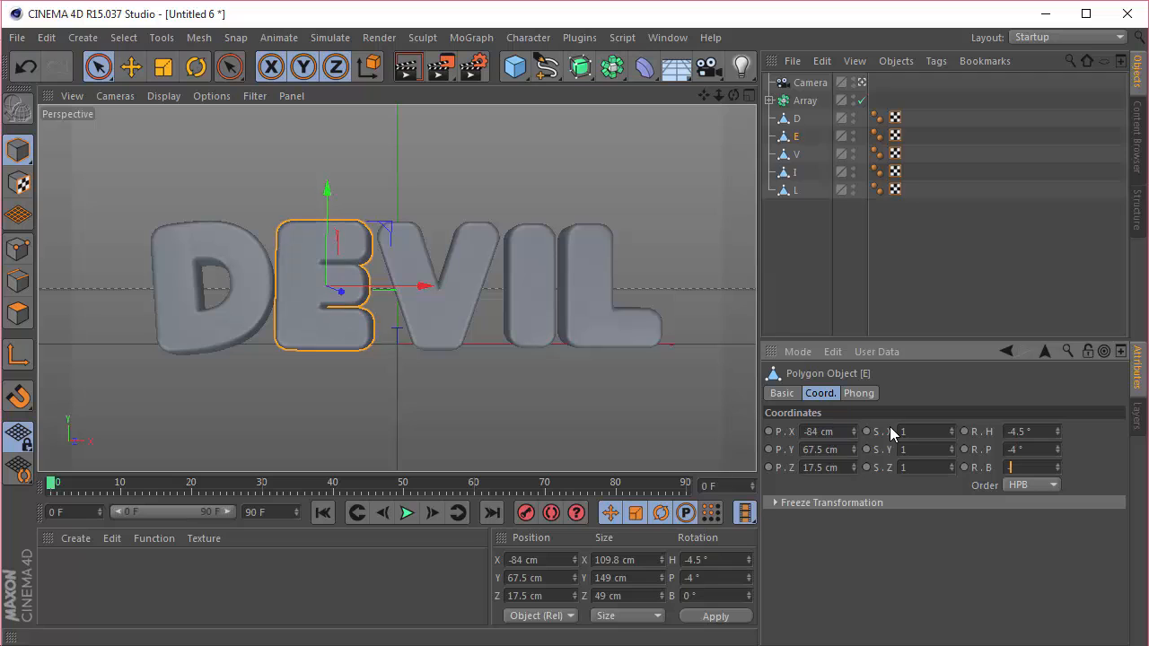
pyautogui.click(796, 155)
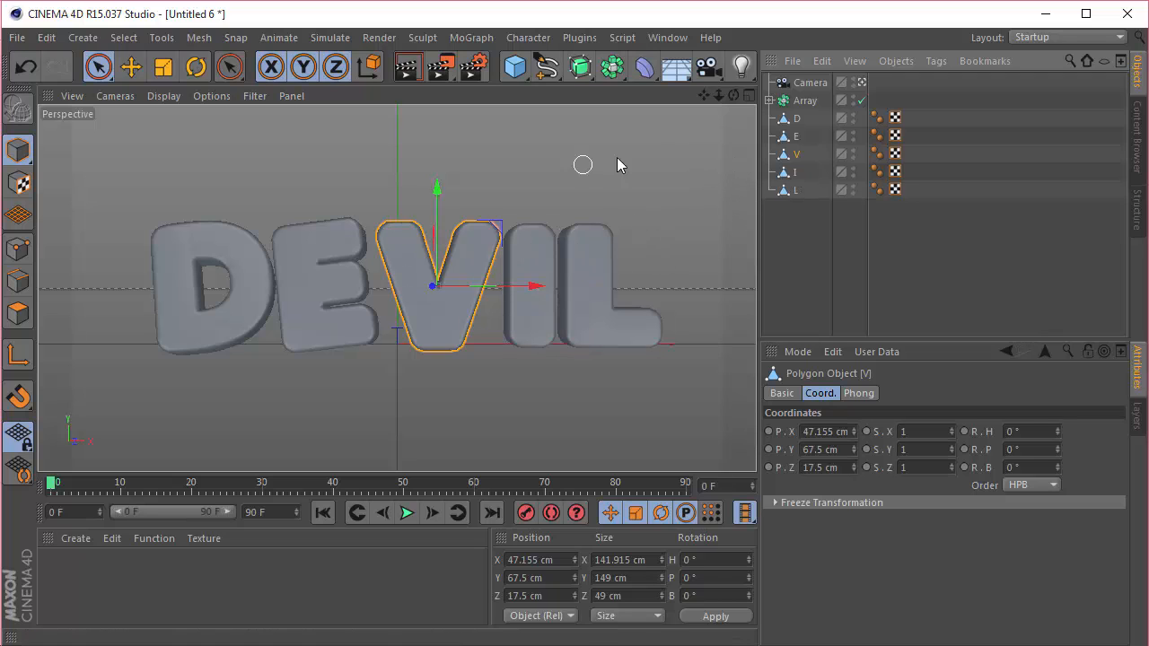
# Set the letter I's rotation to H 16°, P -2° and B 4°
pyautogui.click(795, 172)
pyautogui.click(1032, 431)
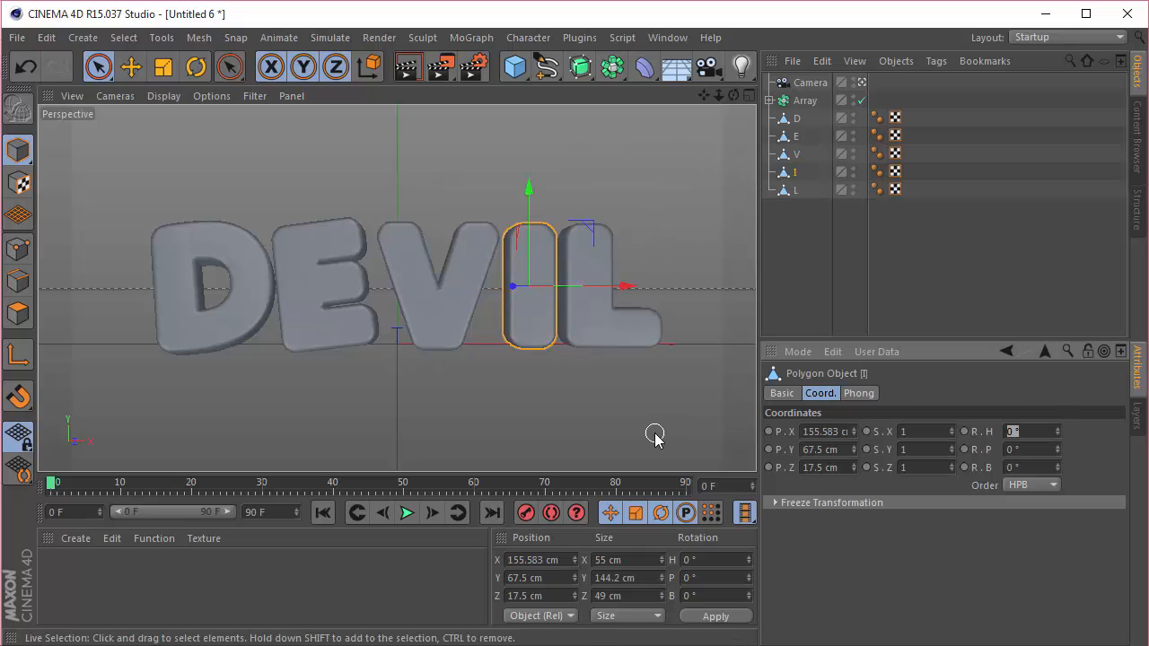
pyautogui.write('16')
pyautogui.press('Tab')
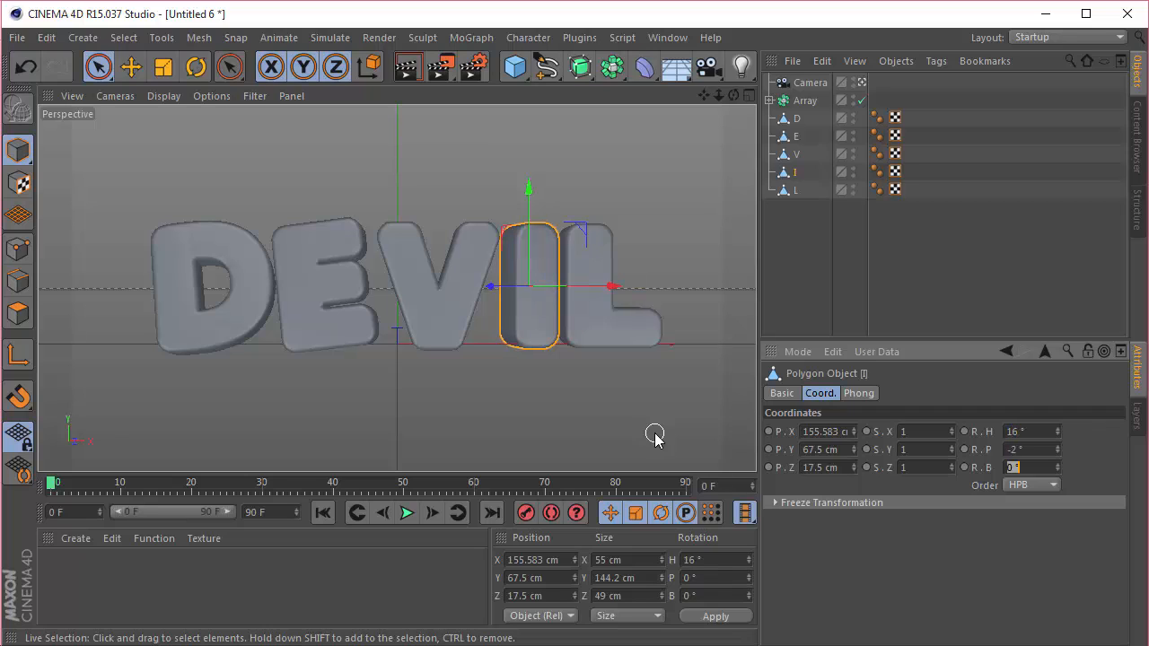
pyautogui.write('4')
pyautogui.press('Return')
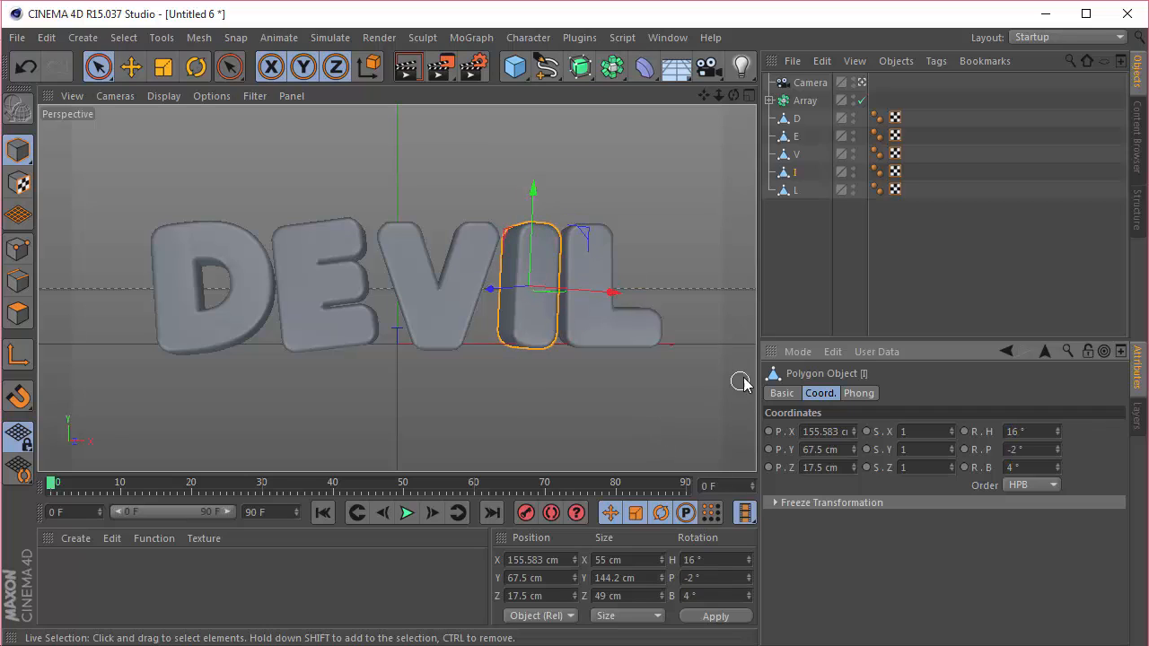
# Set the letter L's rotation to H 3°, P -6° and B 3°
pyautogui.click(794, 191)
pyautogui.click(1017, 431)
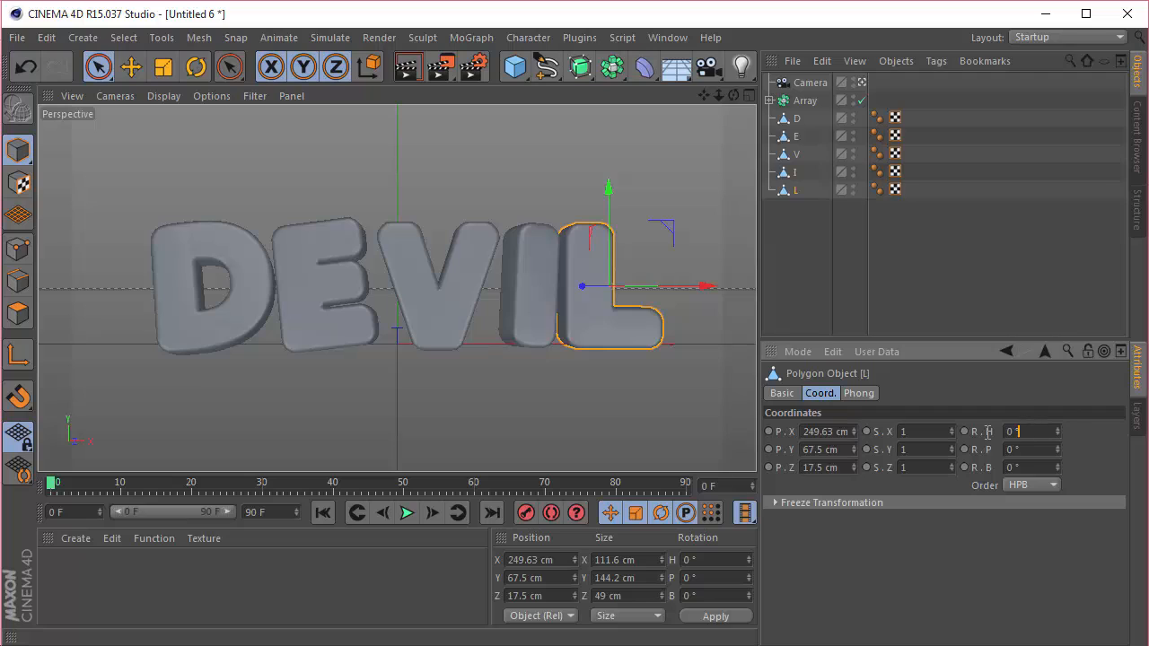
pyautogui.write('-6')
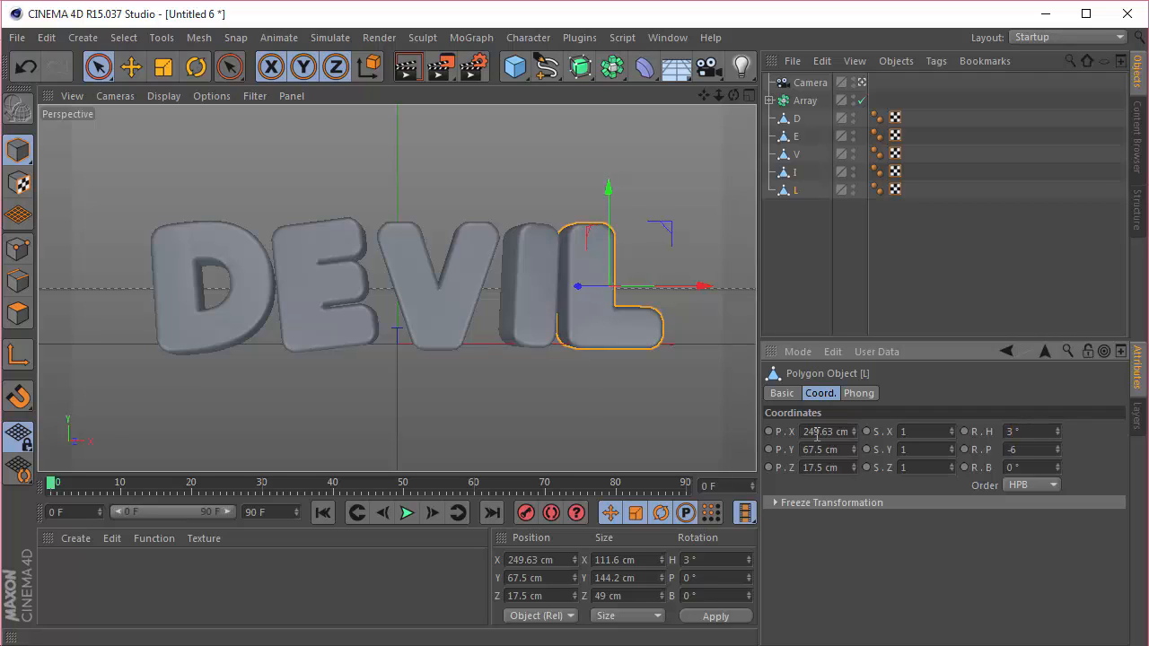
pyautogui.press('Tab')
pyautogui.write('3')
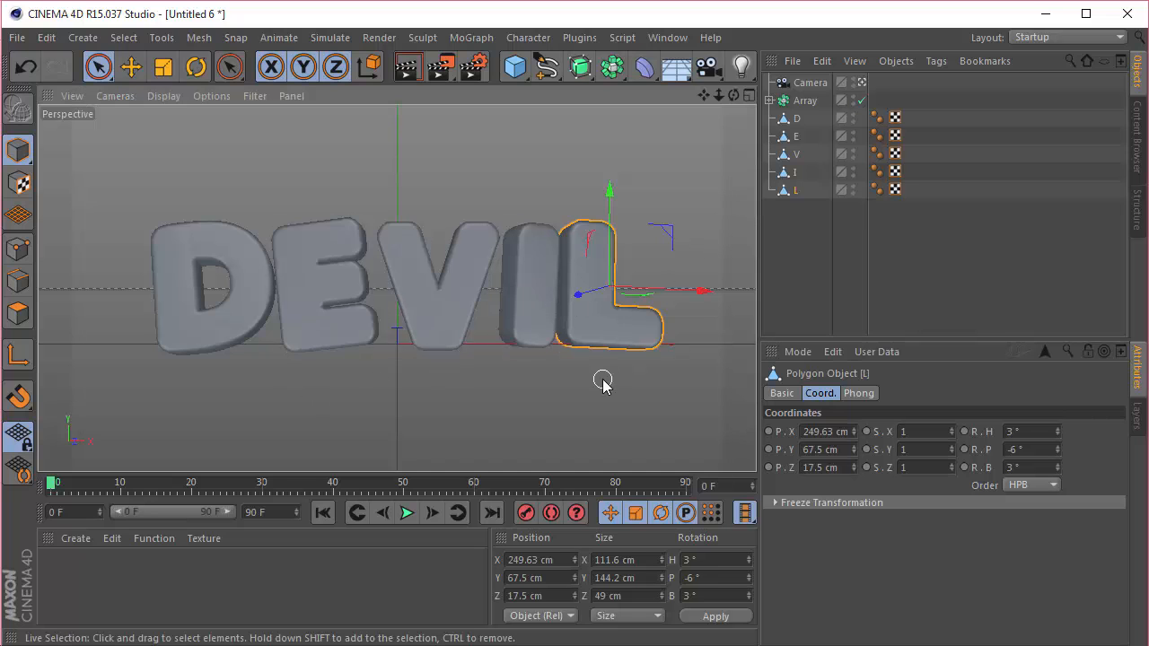
# Leave the scene camera view and push the letter E back to a Z position of about 71 cm
pyautogui.click(863, 82)
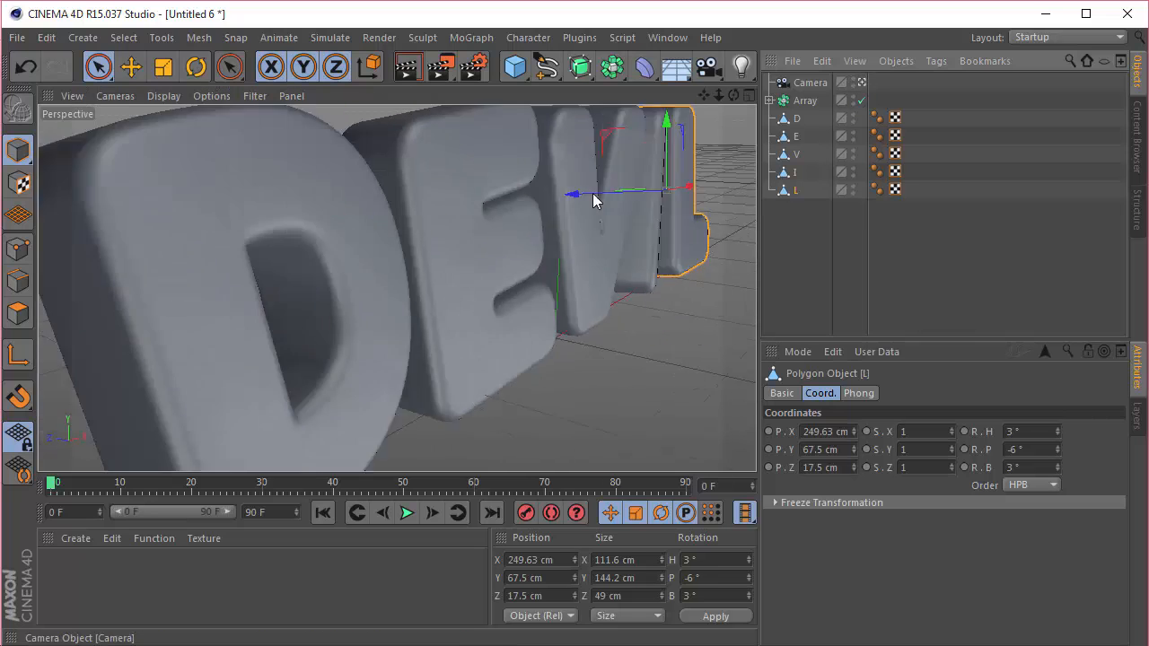
pyautogui.scroll(-7, 564, 211)
pyautogui.moveTo(736, 94); pyautogui.dragTo(298, 278)
pyautogui.click(795, 135)
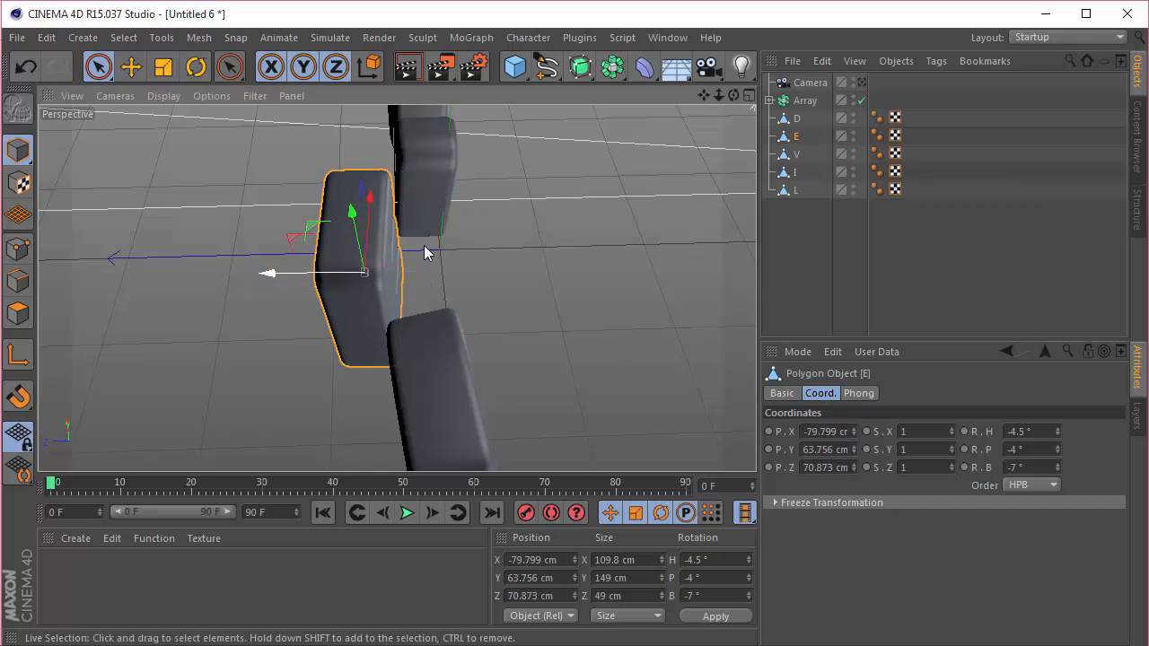
# Shift the letter E towards the D and lower it, to about X -108 cm, Y 56 cm and Z 77 cm
pyautogui.moveTo(733, 96); pyautogui.dragTo(733, 98)
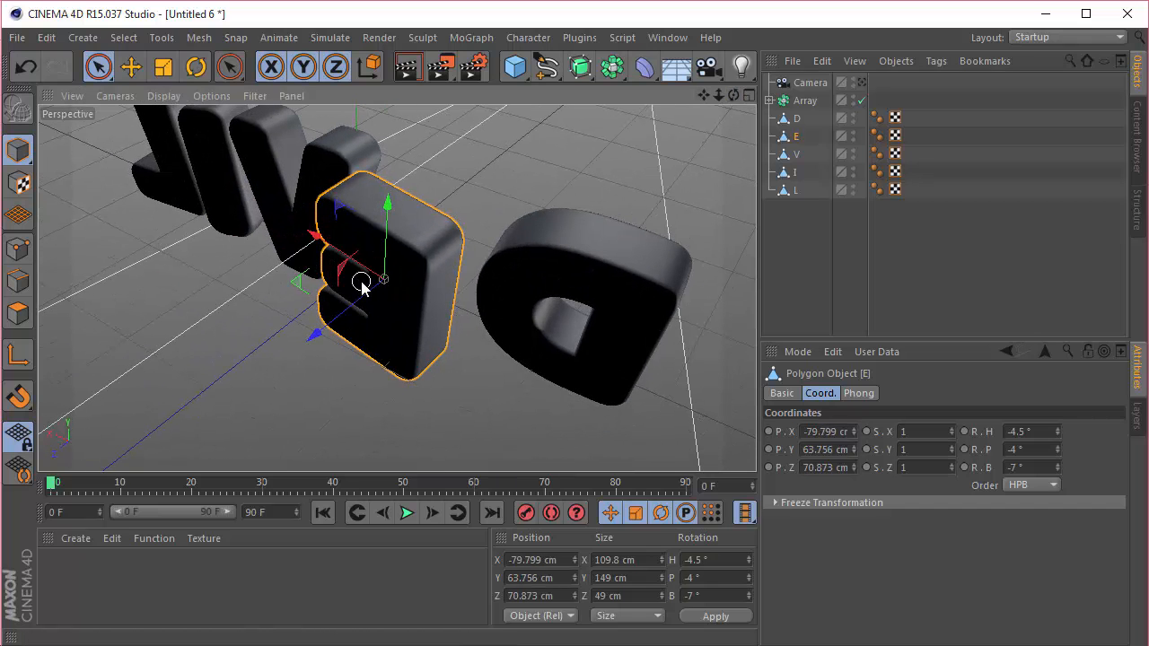
pyautogui.moveTo(359, 272); pyautogui.dragTo(386, 284)
pyautogui.moveTo(734, 96); pyautogui.dragTo(545, 71)
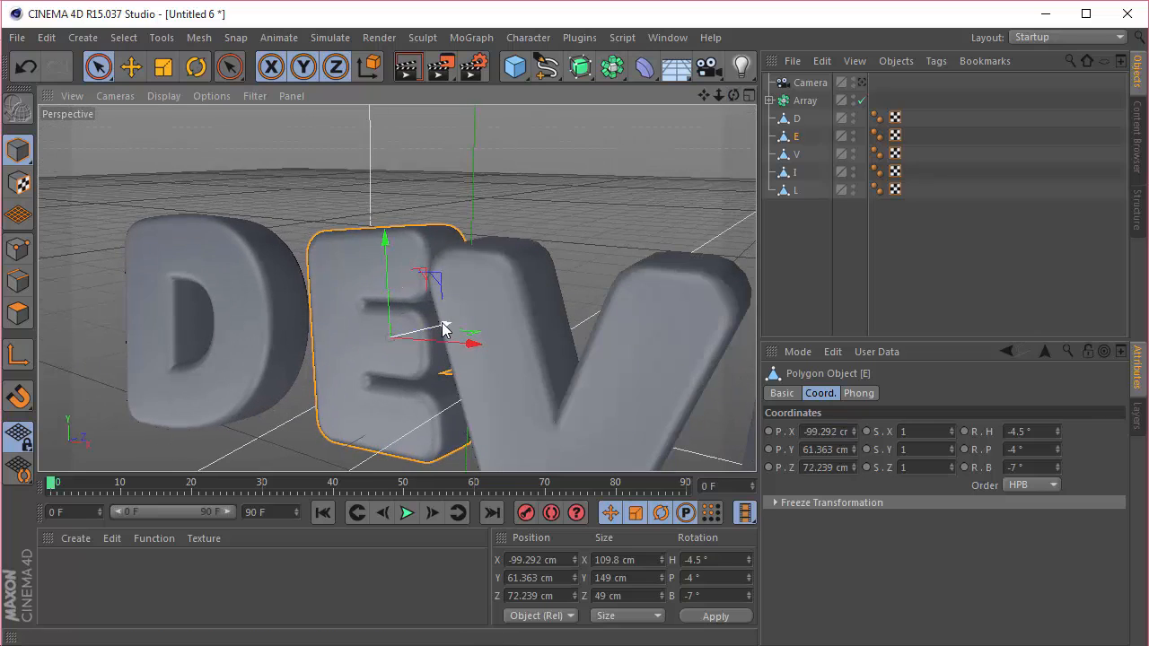
pyautogui.moveTo(452, 328); pyautogui.dragTo(433, 345)
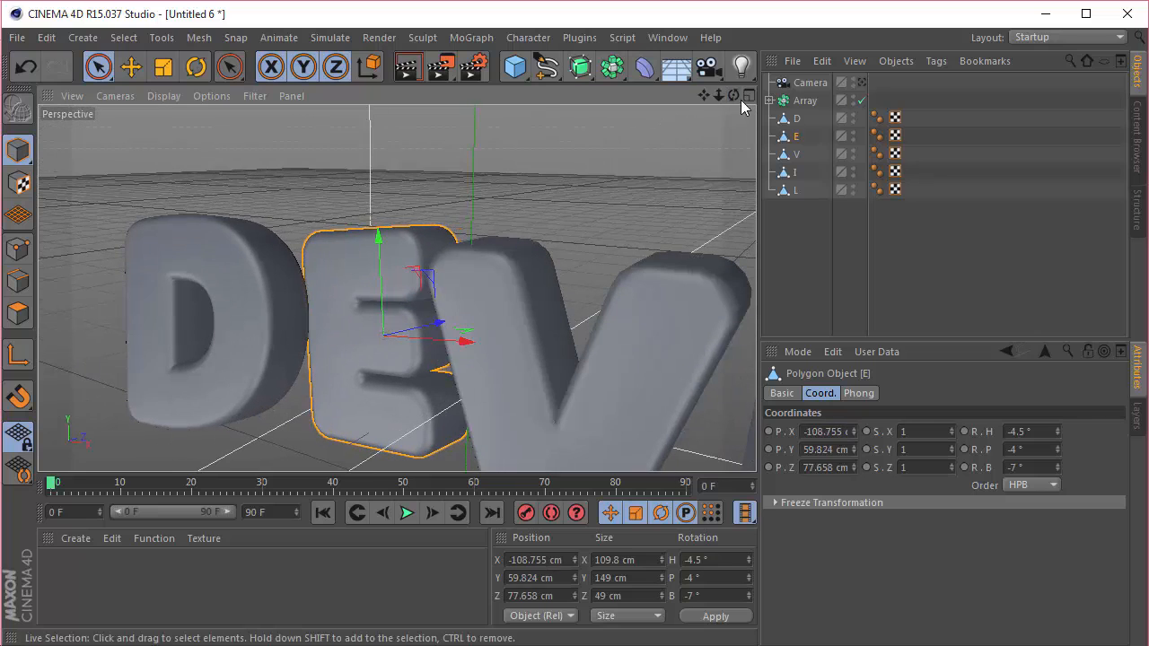
pyautogui.moveTo(734, 96); pyautogui.dragTo(756, 74)
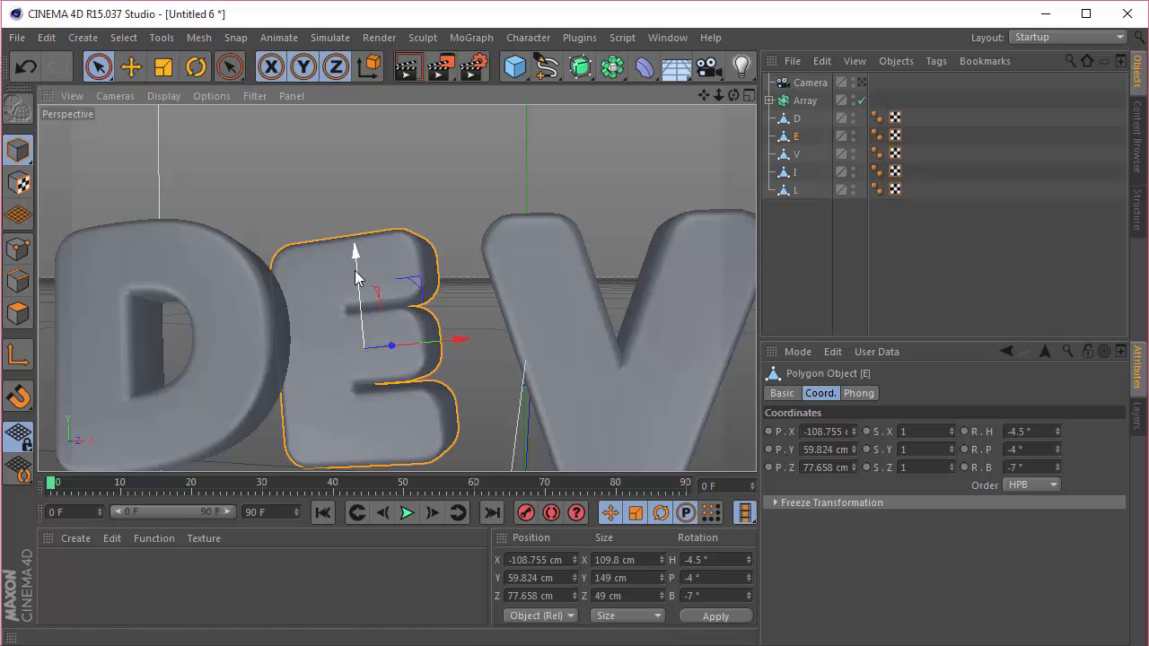
pyautogui.moveTo(358, 273); pyautogui.dragTo(360, 289)
# Move the letters D and E together towards the V until E sits at about X -62 cm
pyautogui.moveTo(704, 96); pyautogui.dragTo(658, 27)
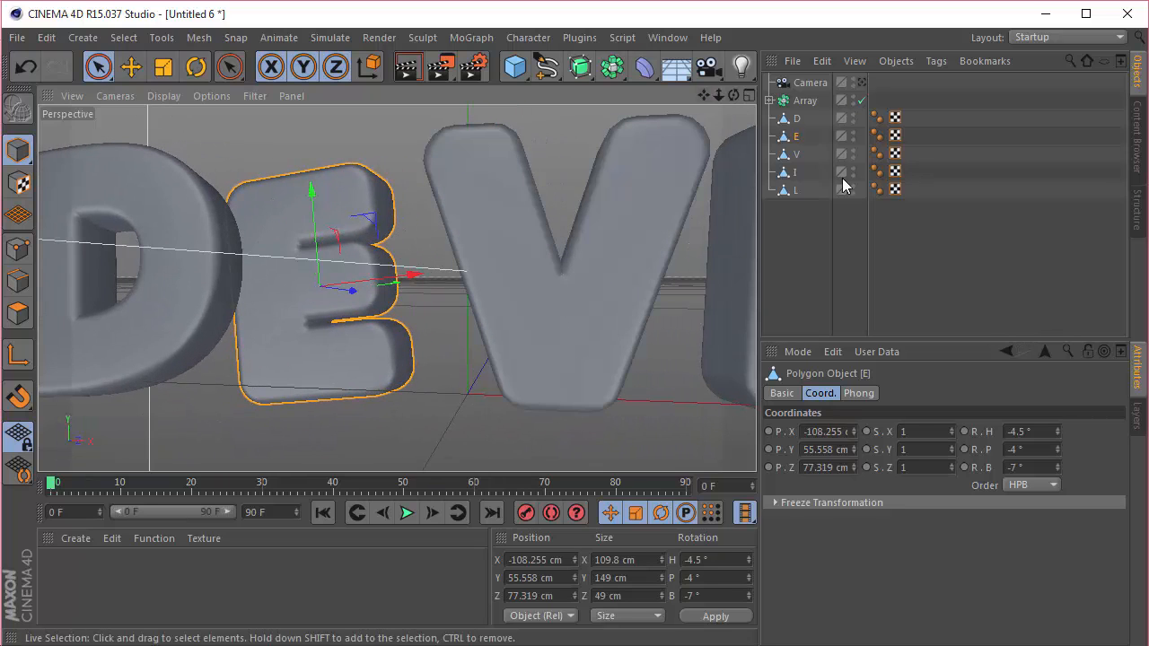
pyautogui.keyDown('ctrl'); pyautogui.click(796, 120); pyautogui.keyUp('ctrl')
pyautogui.moveTo(333, 288); pyautogui.dragTo(401, 294)
# Fine-tune the depth of the letters E and V, moving V back to about Z 27.7 cm
pyautogui.moveTo(734, 96)
pyautogui.mouseDown()
pyautogui.moveTo(790, 130)
pyautogui.moveTo(897, 261)
pyautogui.moveTo(965, 229)
pyautogui.moveTo(902, 269)
pyautogui.moveTo(987, 211)
pyautogui.mouseUp()
pyautogui.click(794, 137)
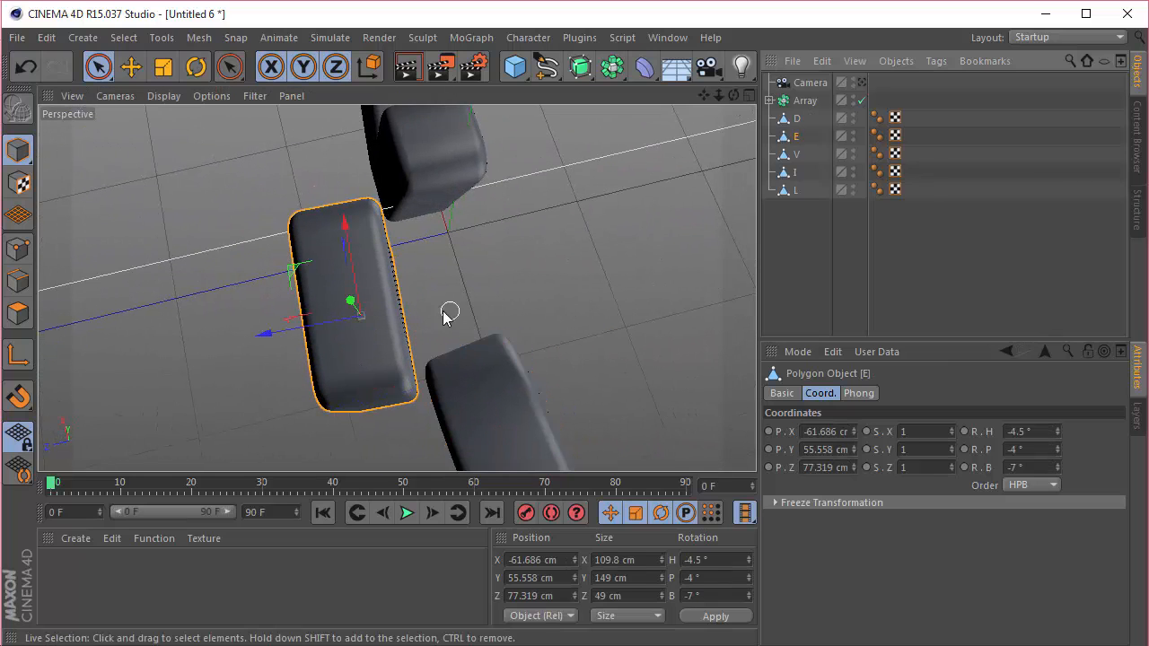
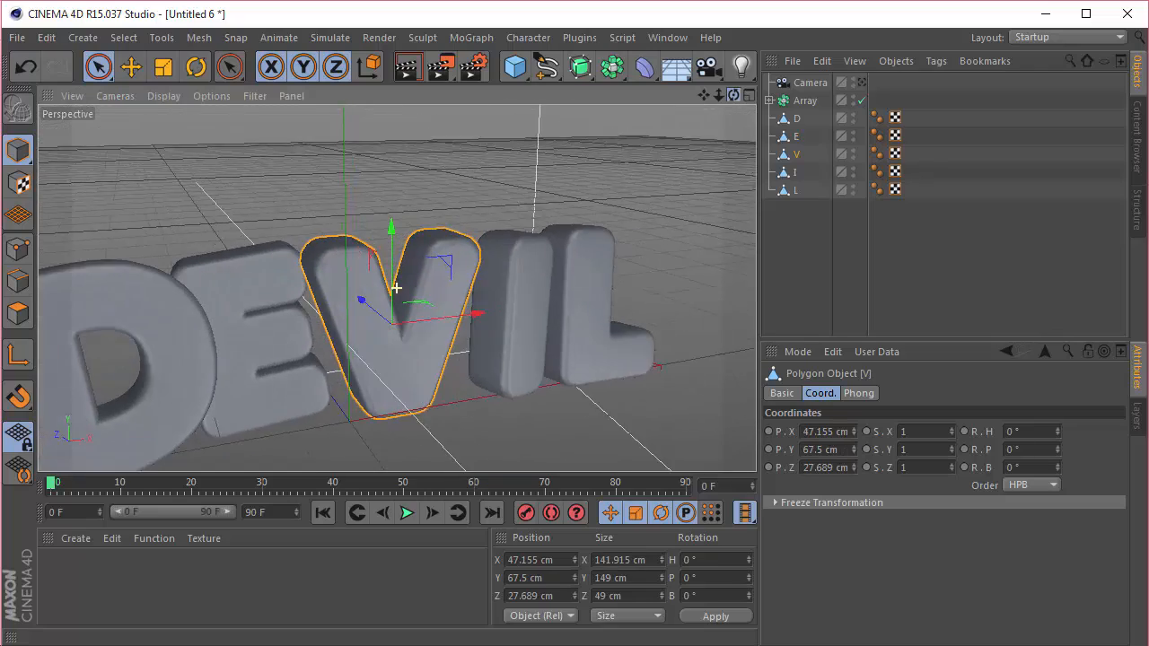
pyautogui.moveTo(733, 95); pyautogui.dragTo(735, 101)
# Push the letter I back to about Z 50 cm and slide it closer to the V
pyautogui.click(795, 172)
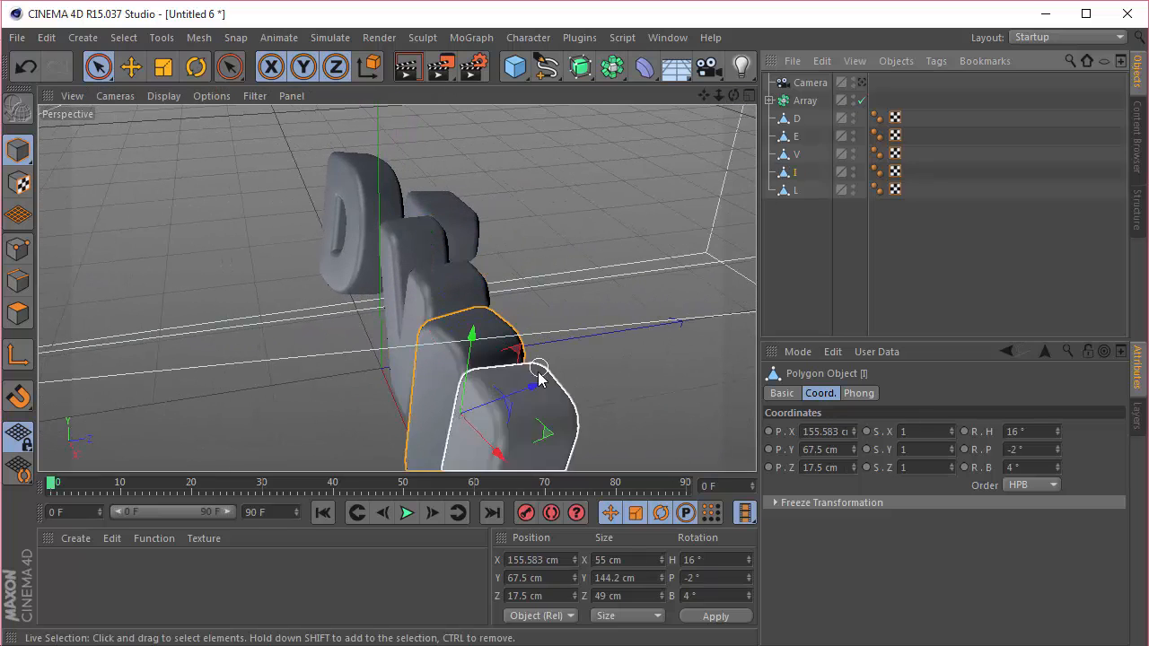
pyautogui.moveTo(533, 394); pyautogui.dragTo(578, 360)
pyautogui.moveTo(735, 97); pyautogui.dragTo(735, 97)
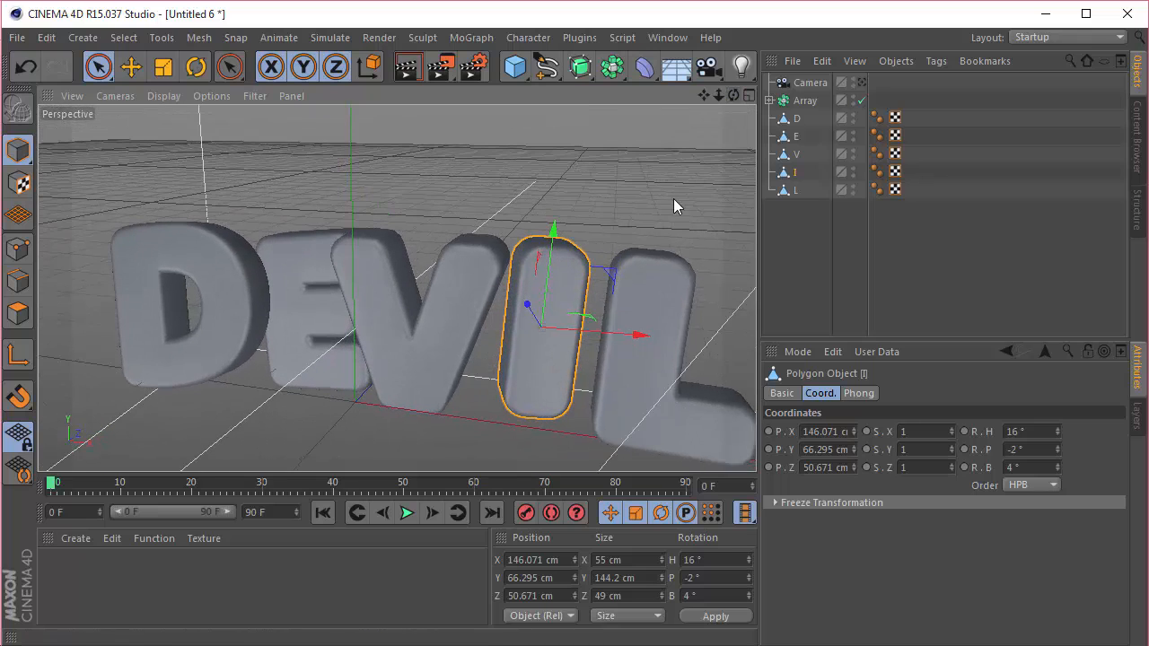
pyautogui.moveTo(602, 345); pyautogui.dragTo(604, 337)
pyautogui.moveTo(397, 287)
pyautogui.keyDown('alt'); pyautogui.mouseDown()
pyautogui.moveTo(192, 311)
pyautogui.moveTo(400, 285)
pyautogui.mouseUp(); pyautogui.keyUp('alt')
# Slide the letter L towards the I, to an X position of about 229 cm
pyautogui.click(795, 190)
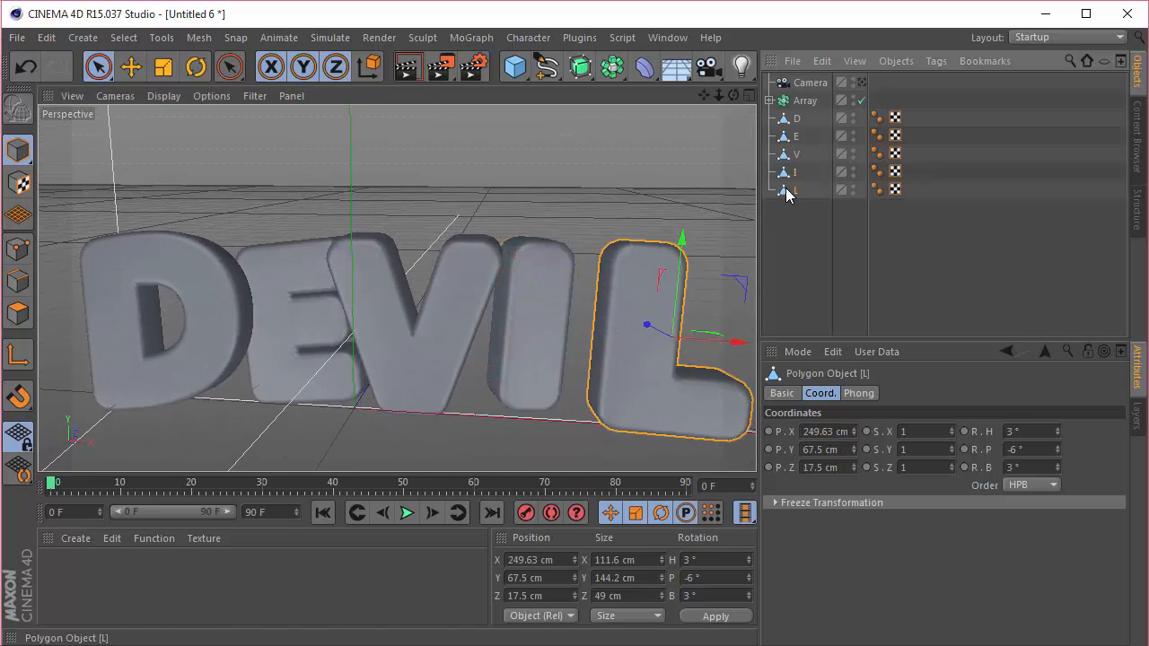
pyautogui.moveTo(733, 97); pyautogui.dragTo(732, 101)
pyautogui.moveTo(736, 342); pyautogui.dragTo(704, 339)
pyautogui.keyDown('alt'); pyautogui.moveTo(397, 287); pyautogui.dragTo(396, 287); pyautogui.keyUp('alt')
pyautogui.moveTo(737, 94); pyautogui.dragTo(738, 94)
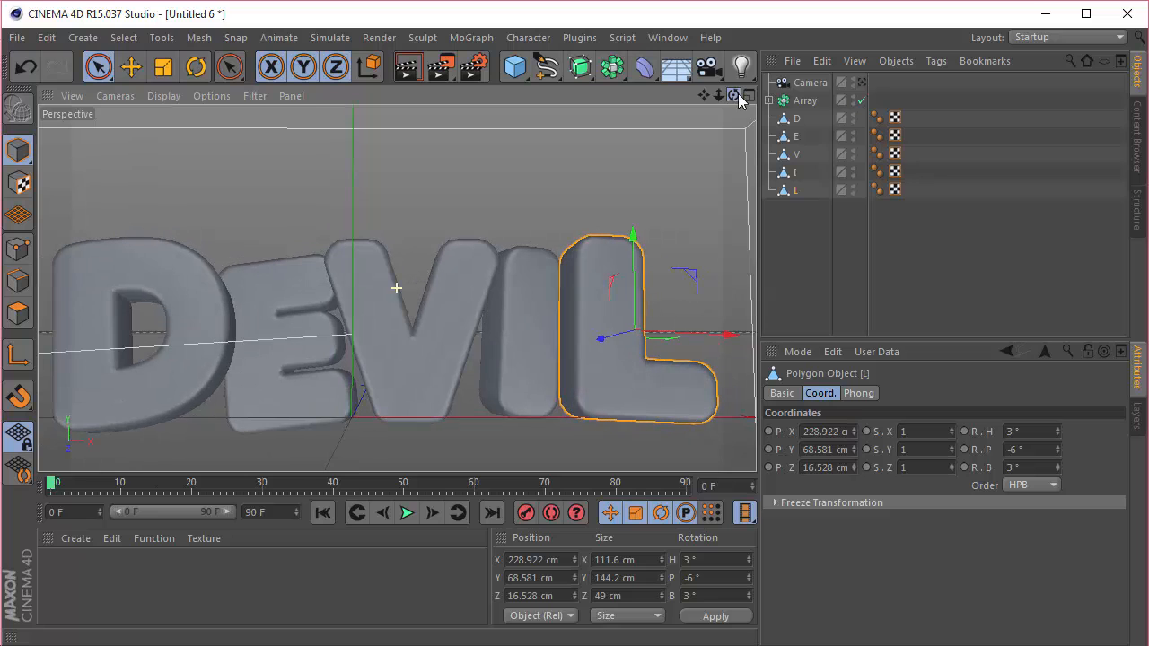
# Look through the scene camera and raise the letter E to a Y position of about 65 cm
pyautogui.click(862, 82)
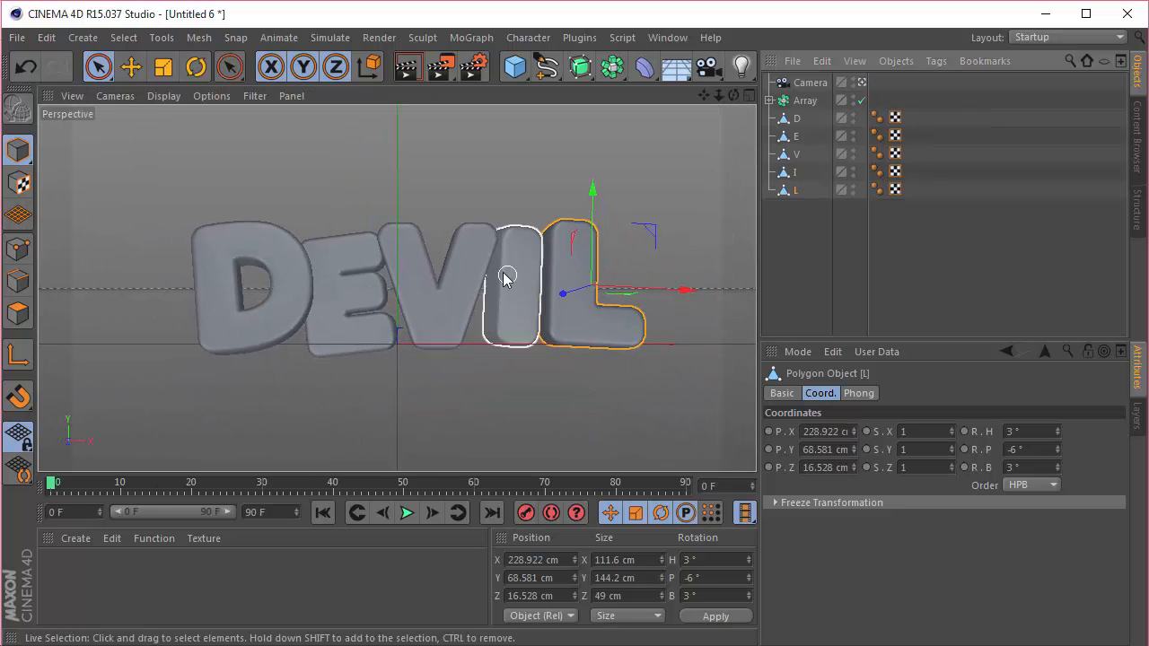
pyautogui.click(344, 295)
pyautogui.moveTo(337, 214); pyautogui.dragTo(337, 207)
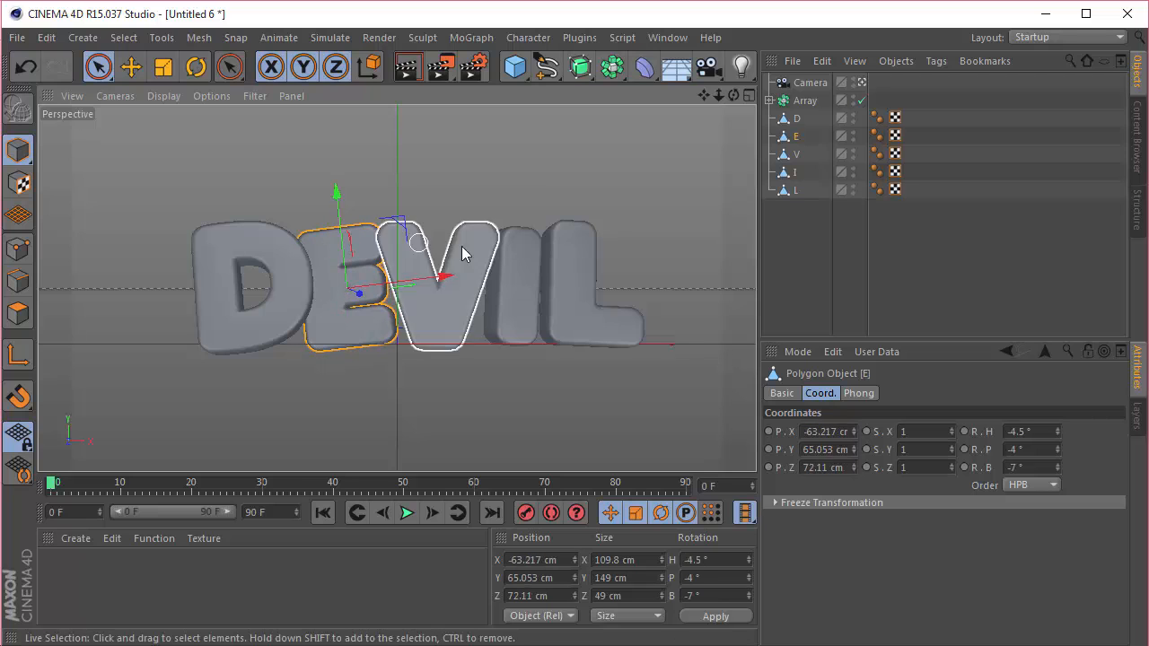
# Lower the letter L to about Y 61 cm and raise the letter I to about Y 71 cm
pyautogui.click(595, 274)
pyautogui.moveTo(596, 248); pyautogui.dragTo(595, 253)
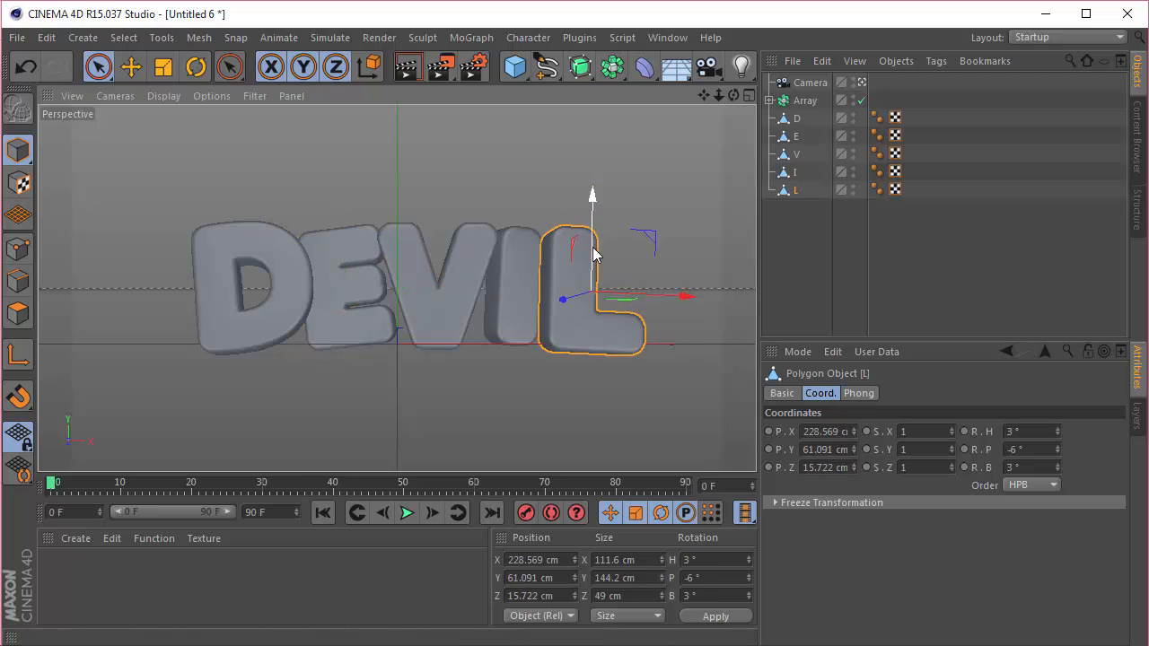
pyautogui.click(522, 305)
pyautogui.moveTo(518, 240); pyautogui.dragTo(518, 236)
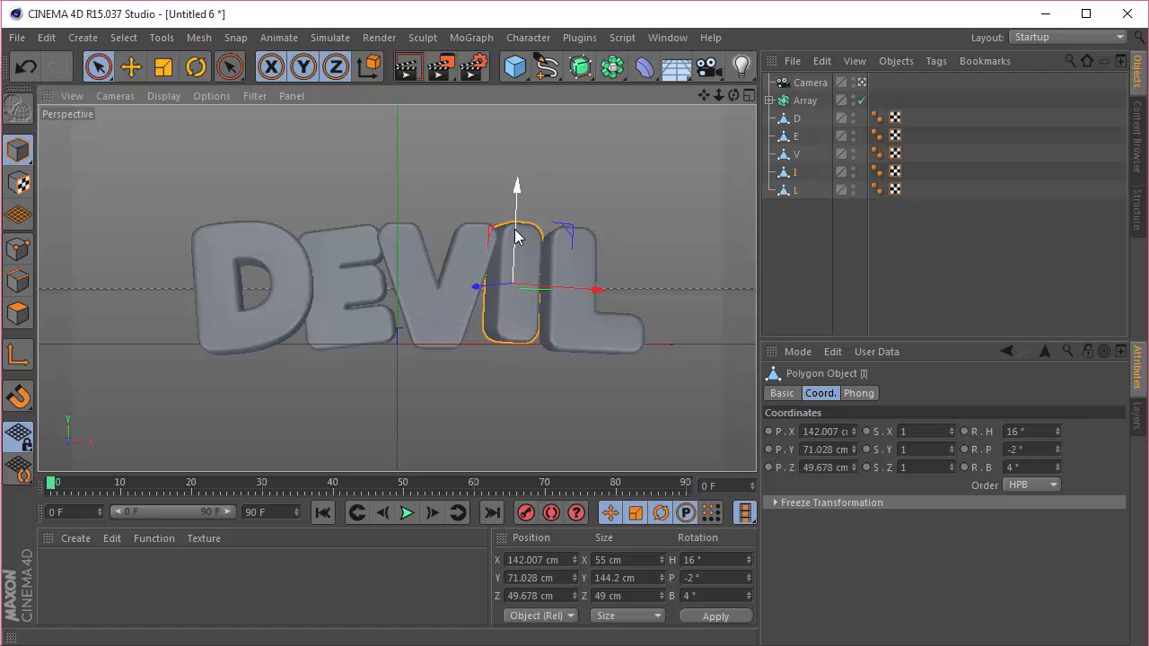
# Lower the letter V to about Y 62 cm and the letter D to about Y 64 cm
pyautogui.click(466, 274)
pyautogui.moveTo(436, 257); pyautogui.dragTo(436, 266)
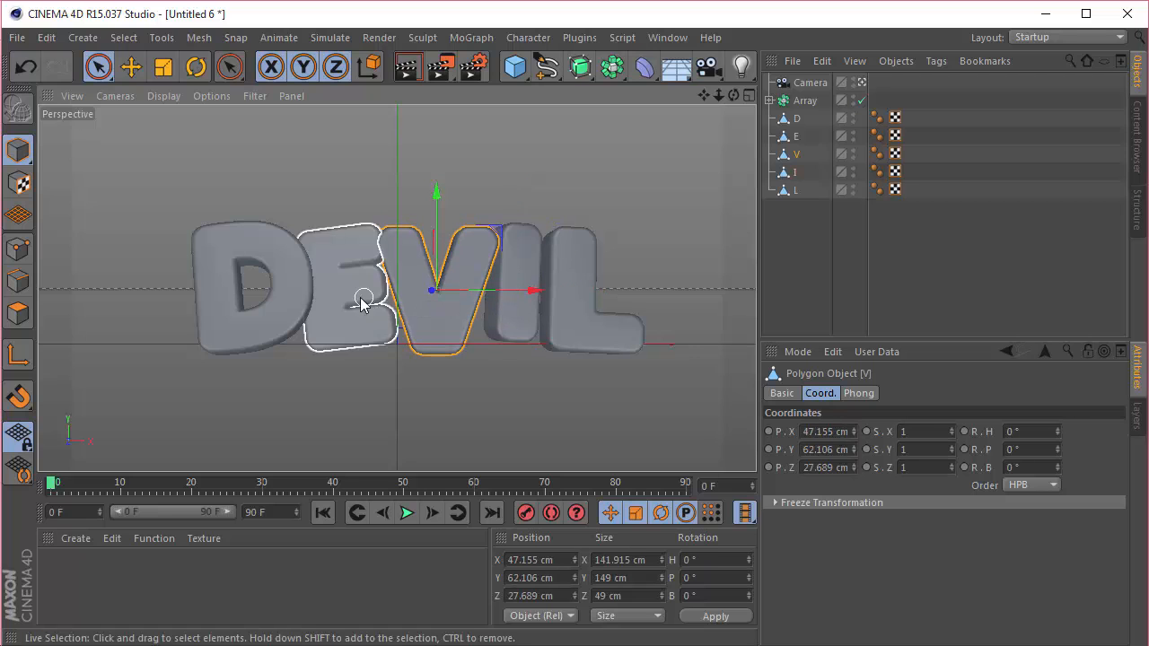
pyautogui.click(299, 264)
pyautogui.moveTo(249, 234); pyautogui.dragTo(251, 238)
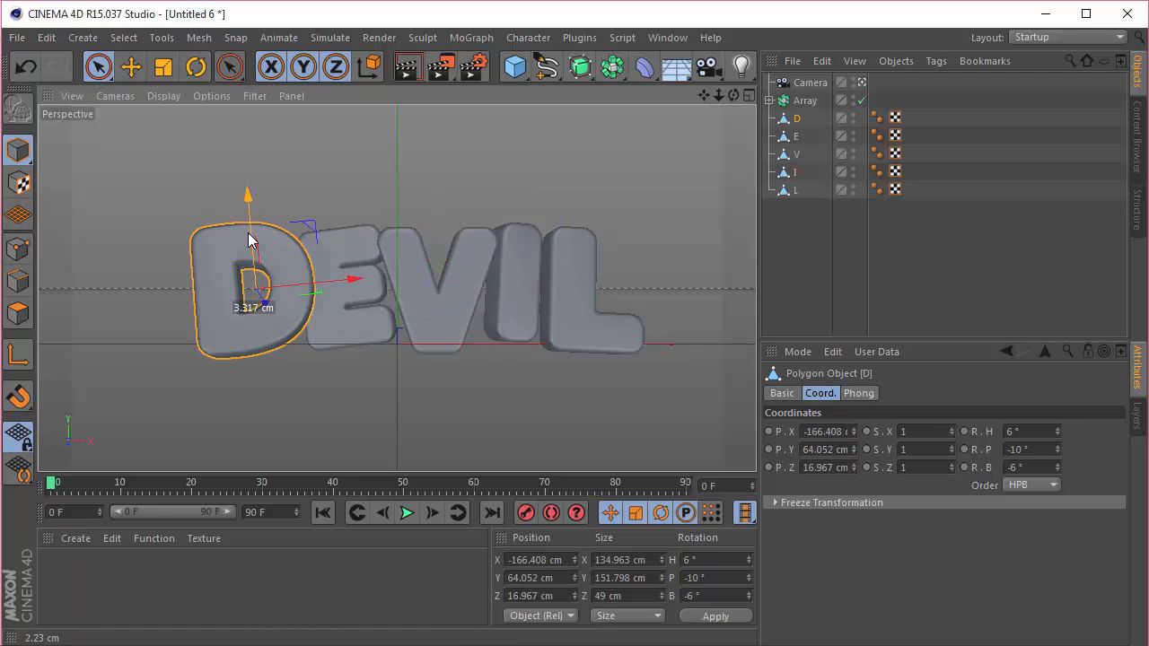
pyautogui.click(804, 240)
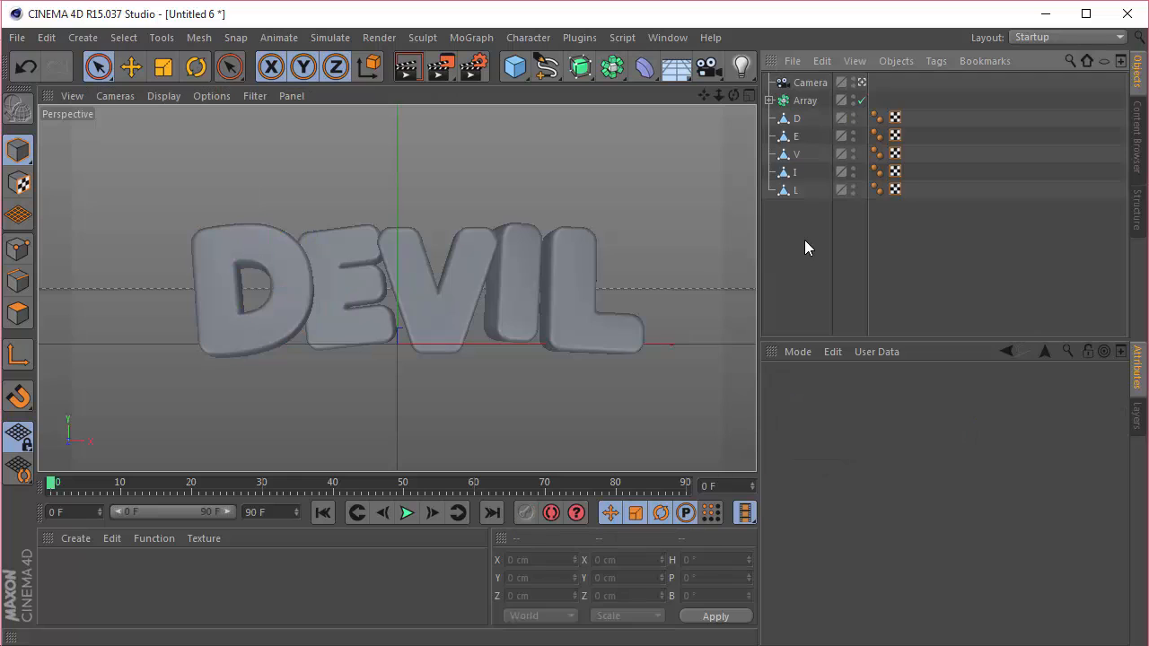
# Raise the letter I to a Y position of about 72 cm and nudge the letter L slightly upward
pyautogui.click(581, 289)
pyautogui.click(518, 249)
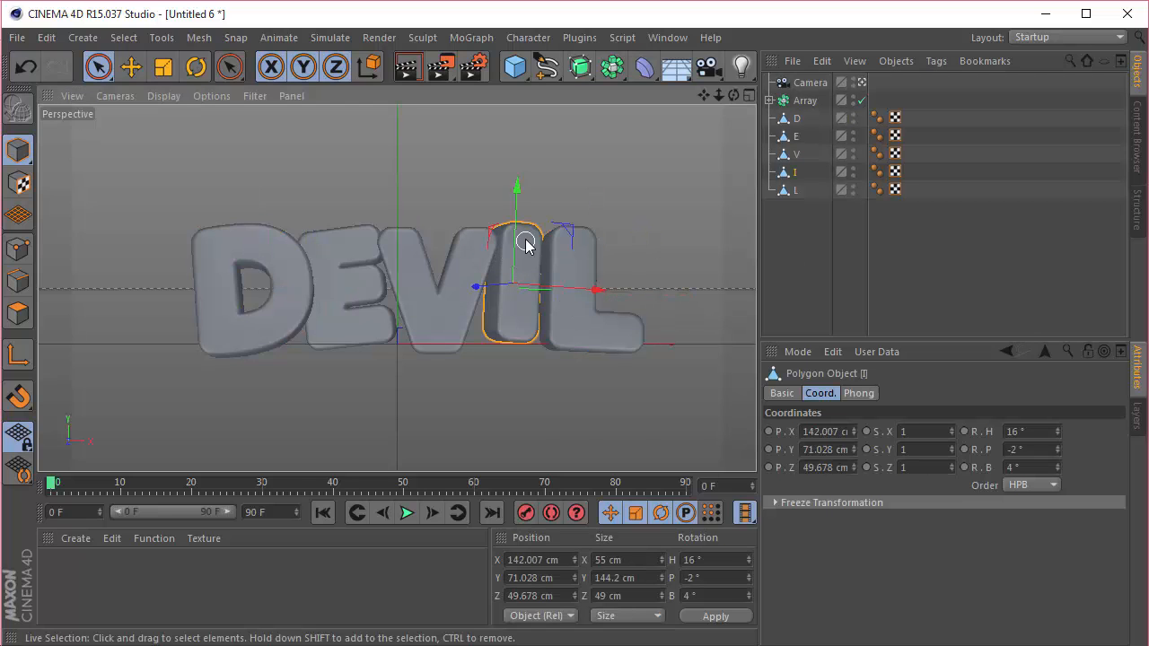
pyautogui.moveTo(518, 243); pyautogui.dragTo(516, 240)
pyautogui.click(569, 257)
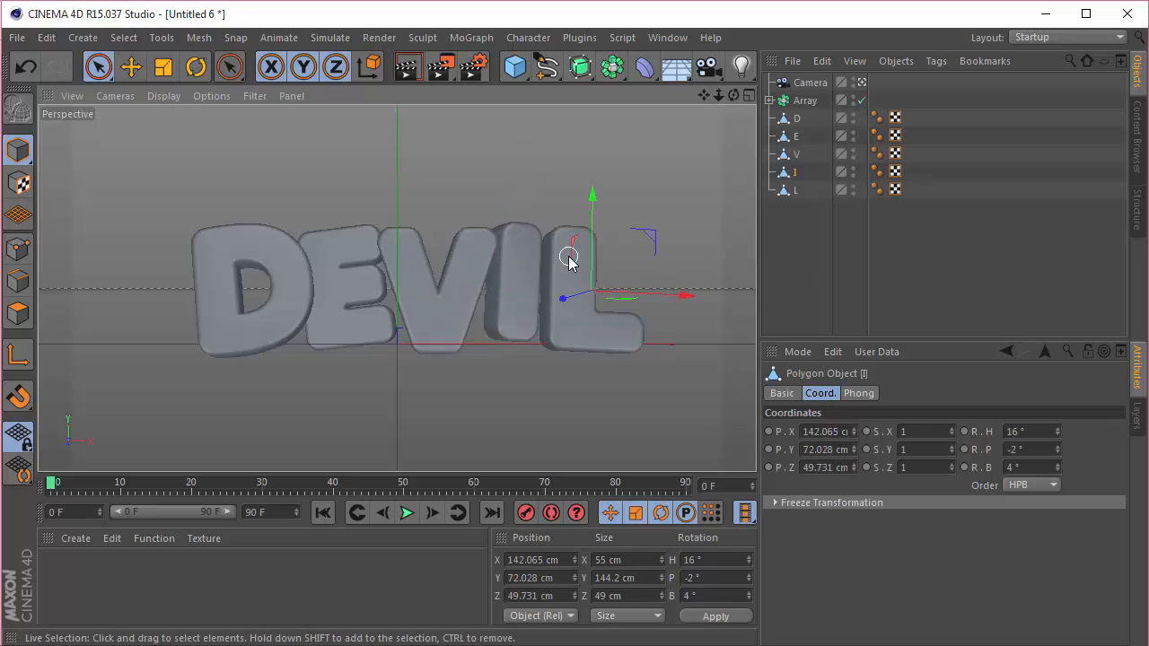
pyautogui.moveTo(590, 230); pyautogui.dragTo(592, 226)
pyautogui.click(818, 288)
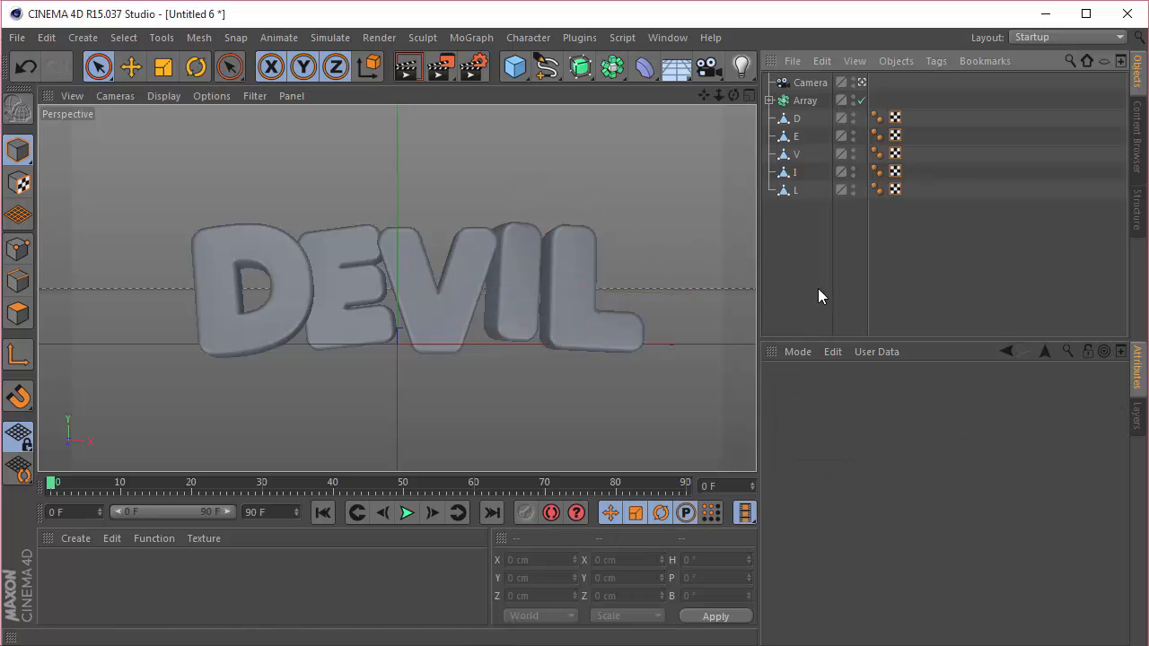
# Shift all five letters together slightly in the negative X direction and render the view to check the composition
pyautogui.click(790, 126)
pyautogui.keyDown('shift'); pyautogui.click(787, 191); pyautogui.keyUp('shift')
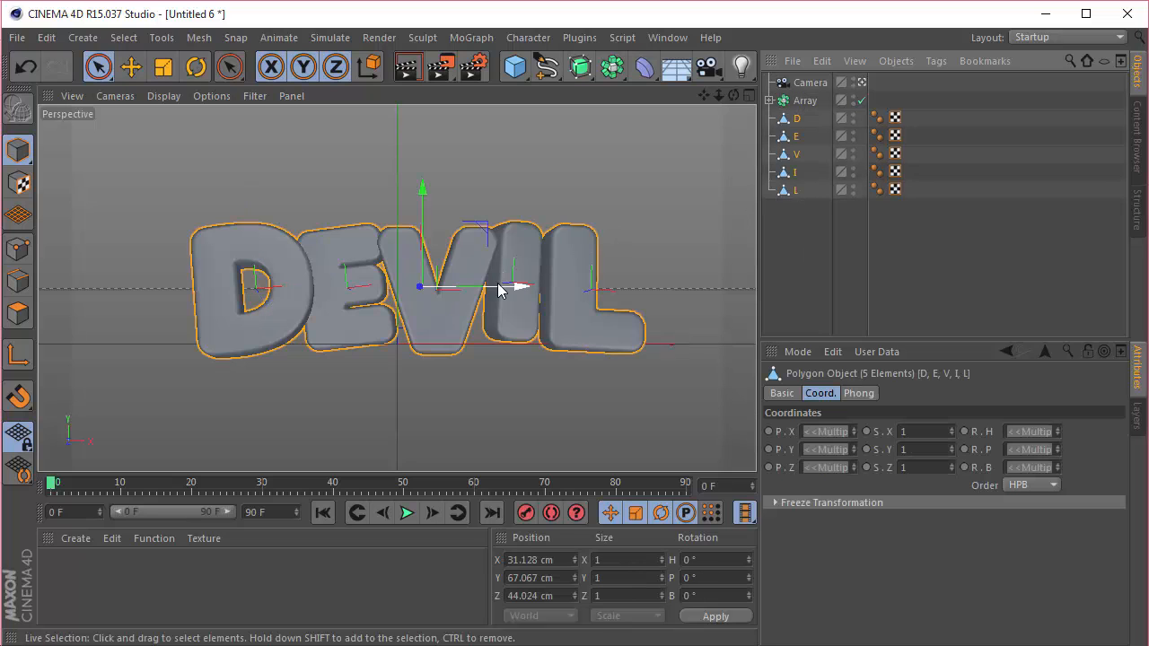
pyautogui.moveTo(514, 287); pyautogui.dragTo(495, 290)
pyautogui.click(841, 287)
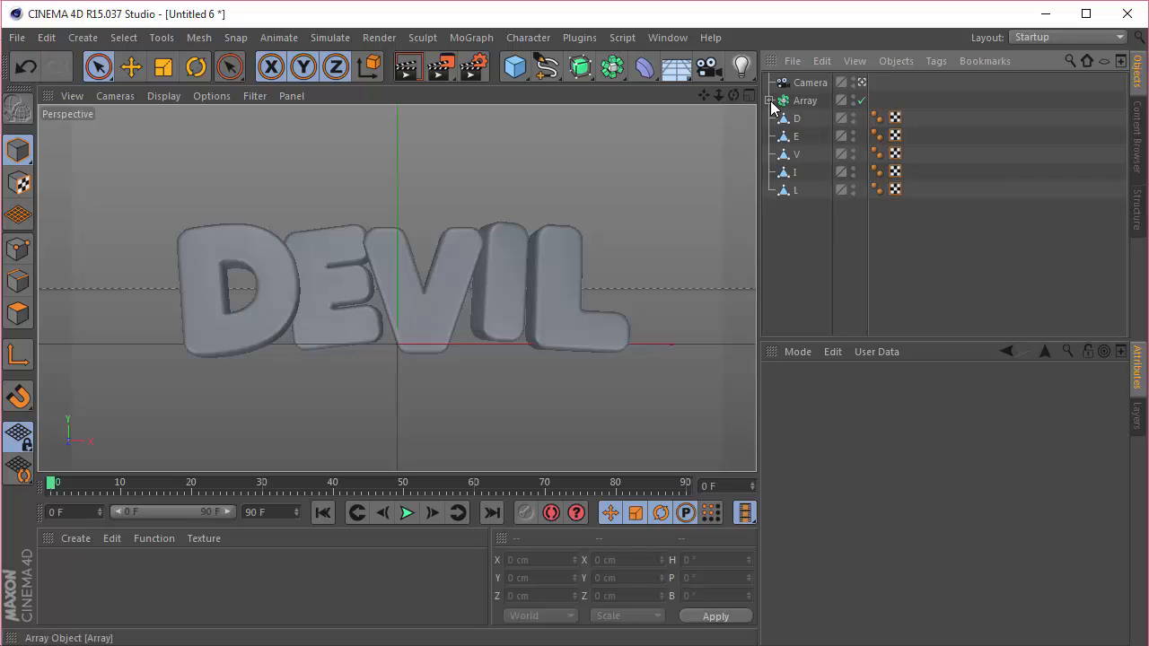
pyautogui.click(407, 66)
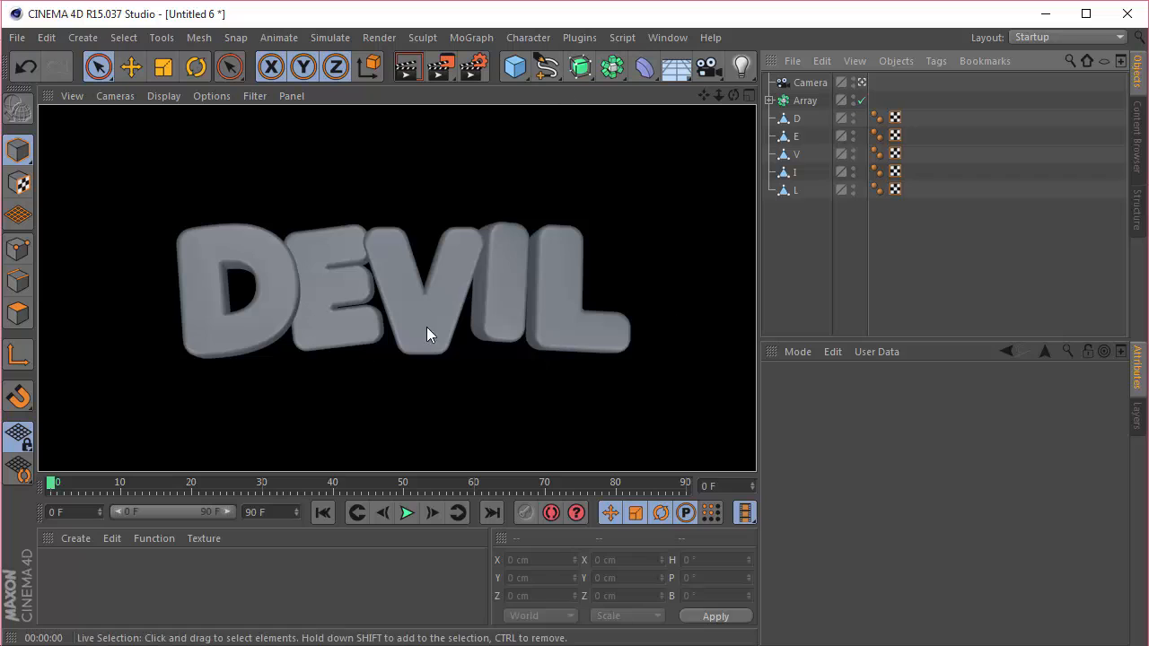
pyautogui.click(793, 263)
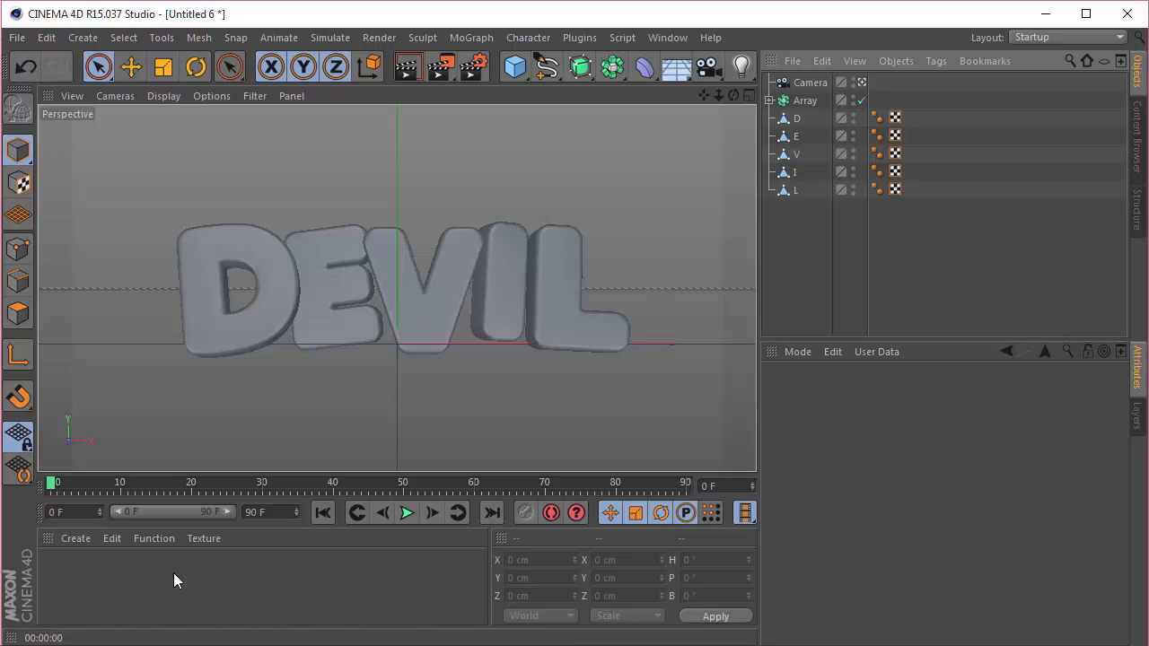
# Create a new material and build its Color texture as a Layer shader containing a Tiles surface shader
pyautogui.doubleClick(138, 573)
pyautogui.doubleClick(63, 573)
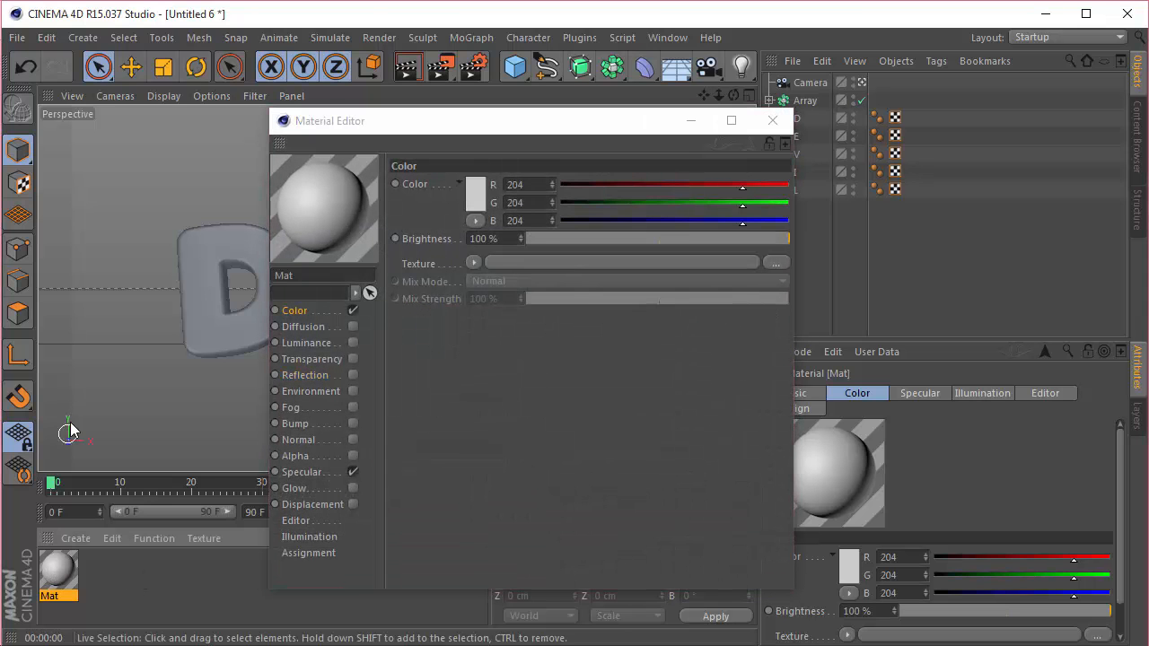
pyautogui.click(471, 262)
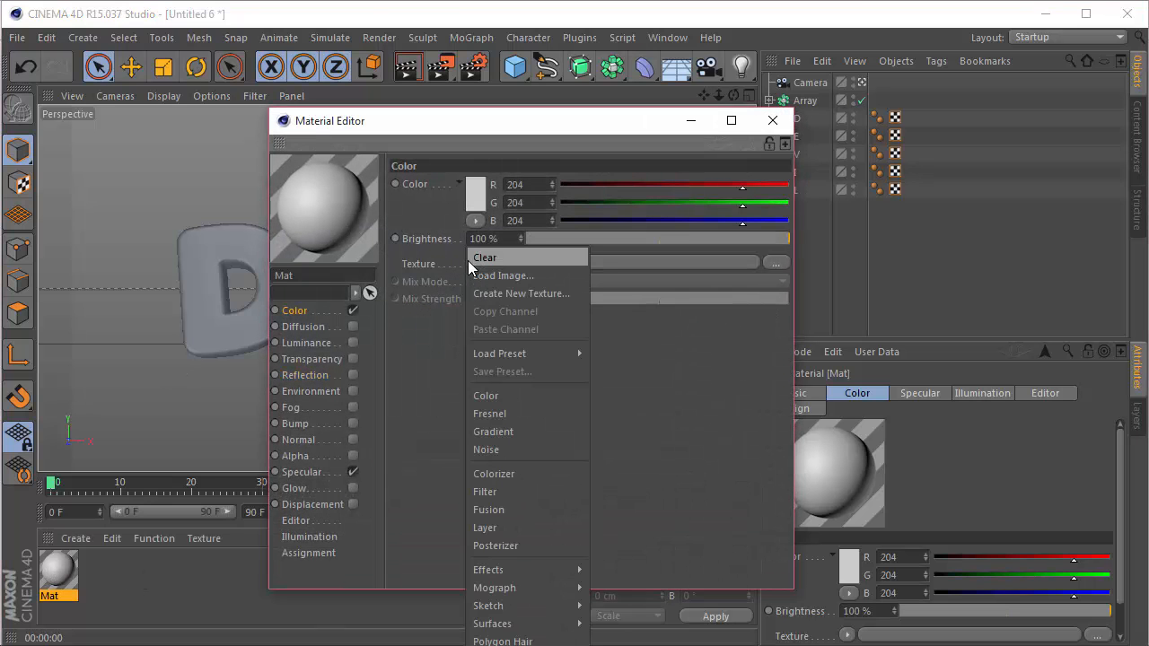
pyautogui.click(523, 526)
pyautogui.click(505, 305)
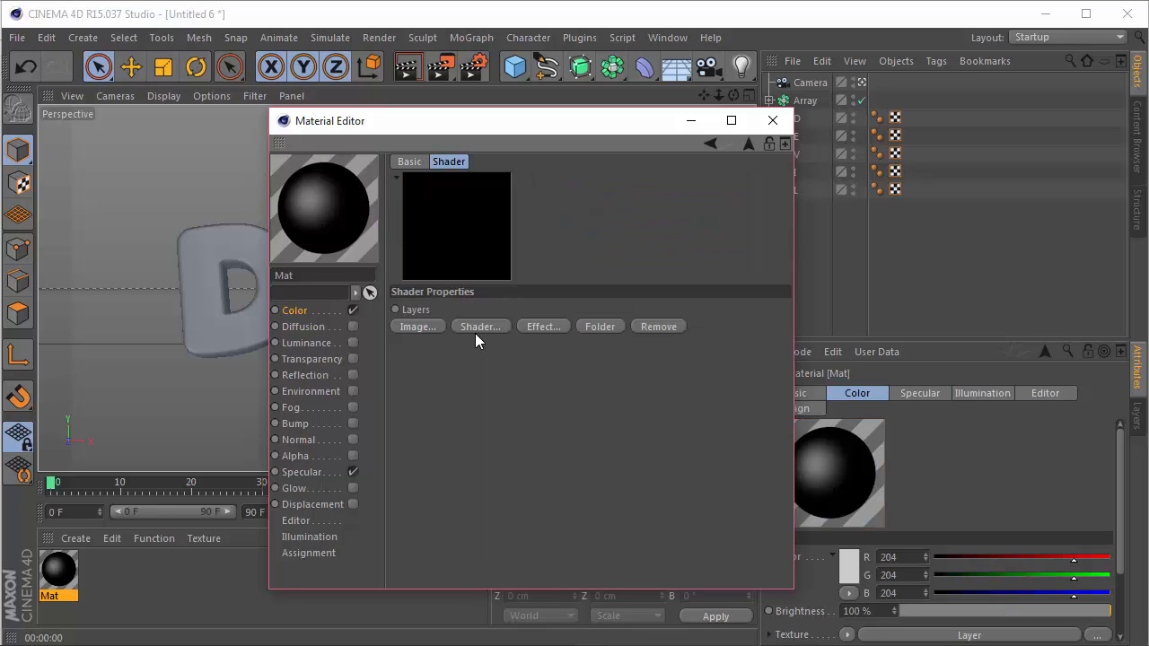
pyautogui.click(478, 327)
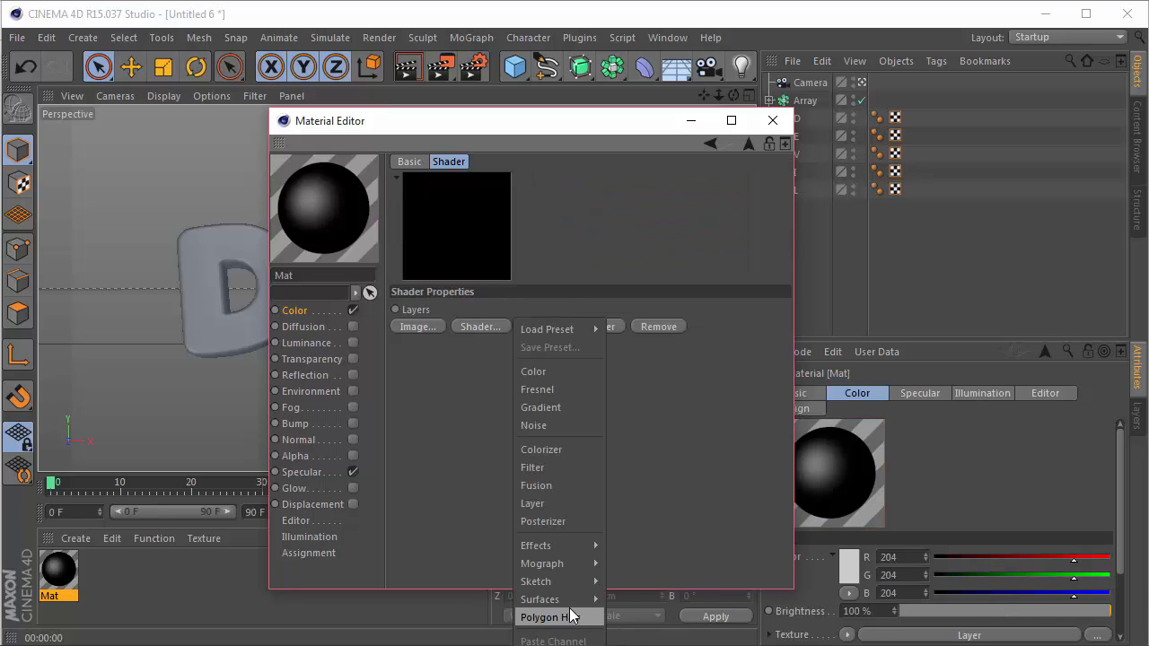
pyautogui.moveTo(568, 599)
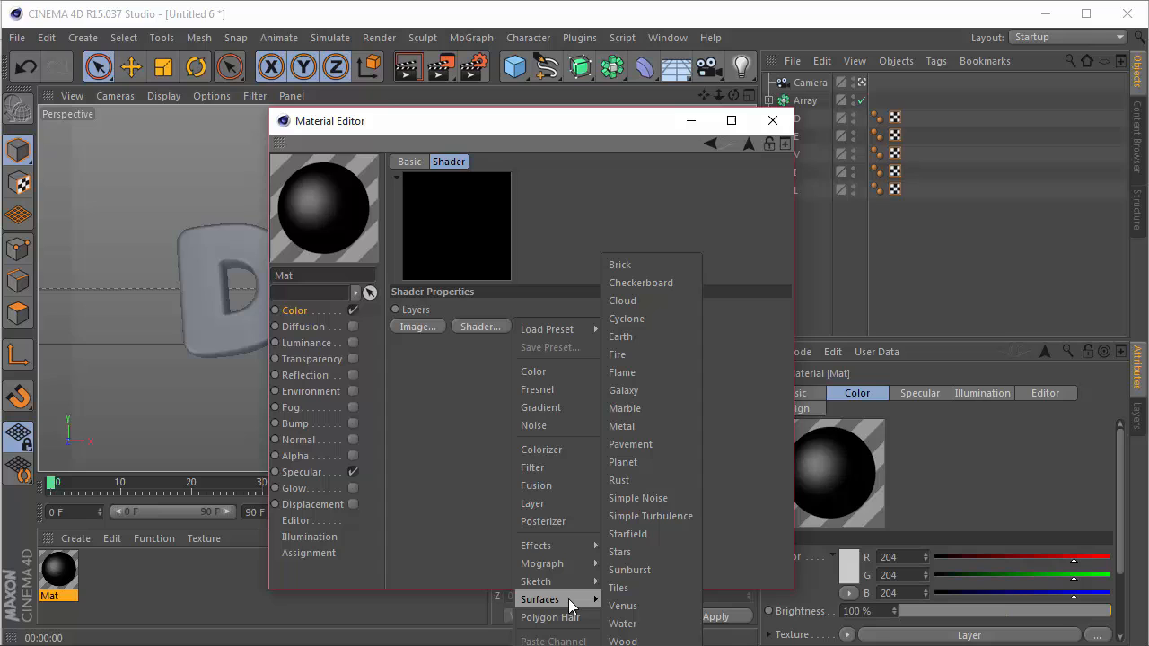
pyautogui.click(640, 588)
pyautogui.click(450, 347)
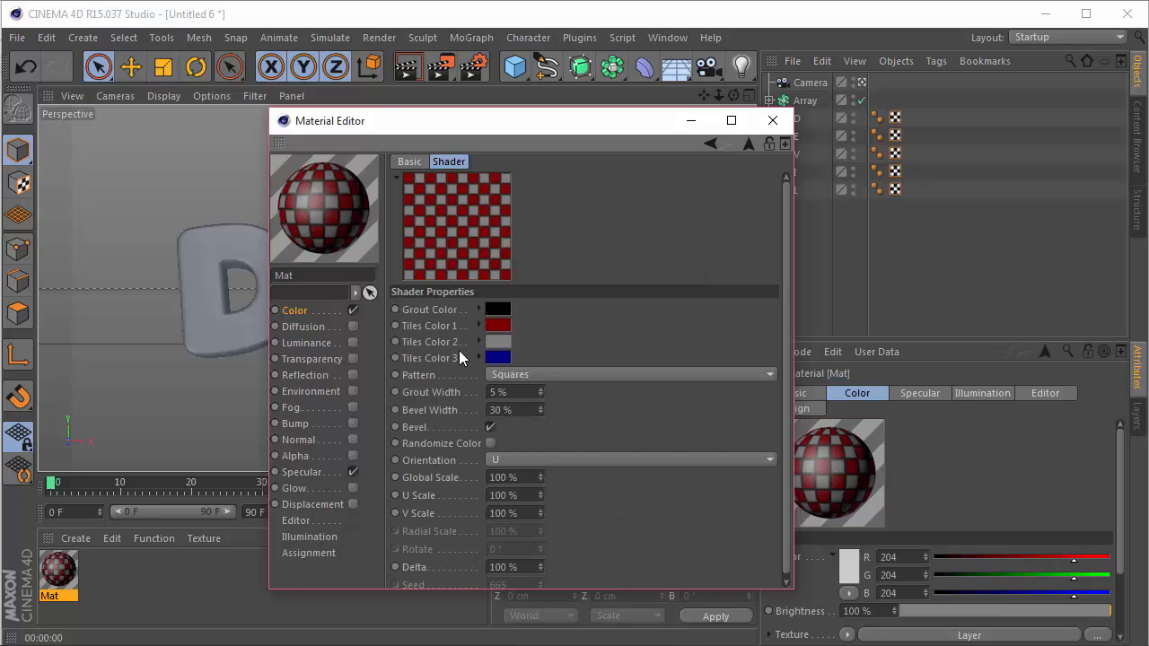
# Set the Tiles shader's pattern to Lines 1 and its Tiles Color 3 to black
pyautogui.click(537, 377)
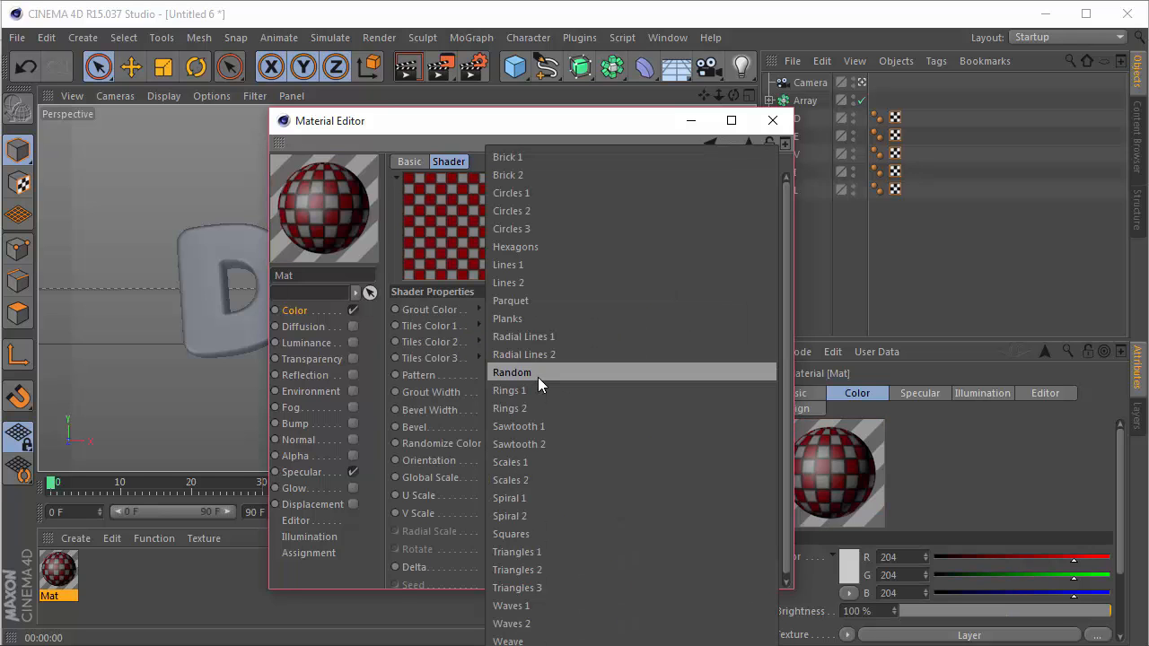
pyautogui.click(536, 265)
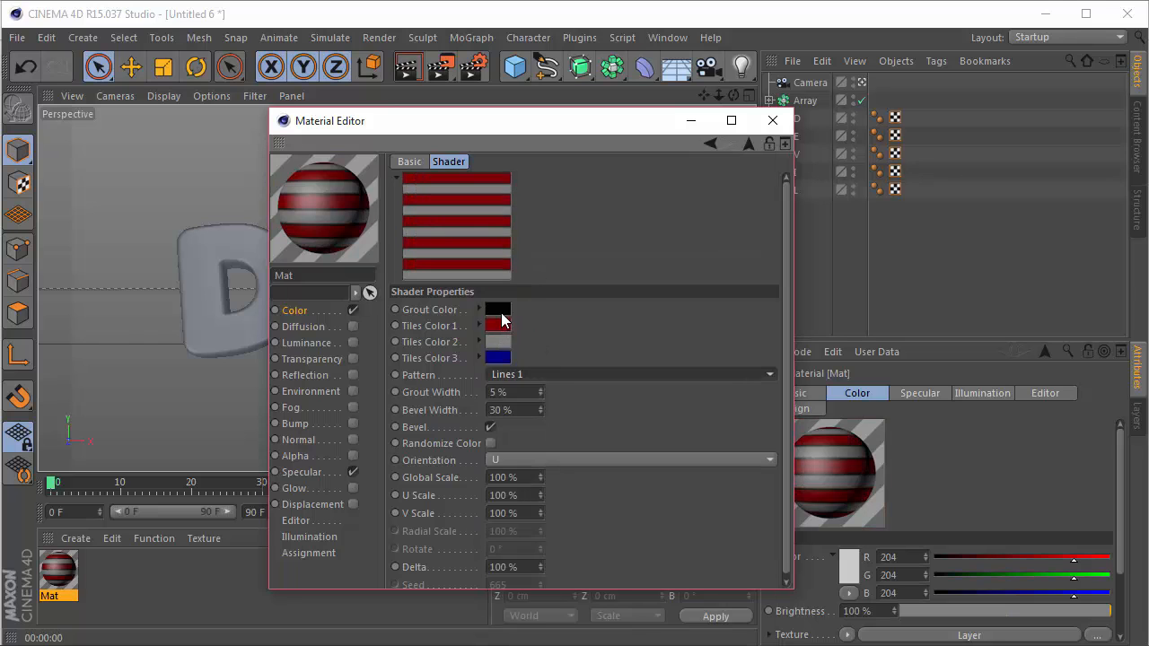
pyautogui.click(499, 358)
pyautogui.click(485, 358)
pyautogui.click(452, 449)
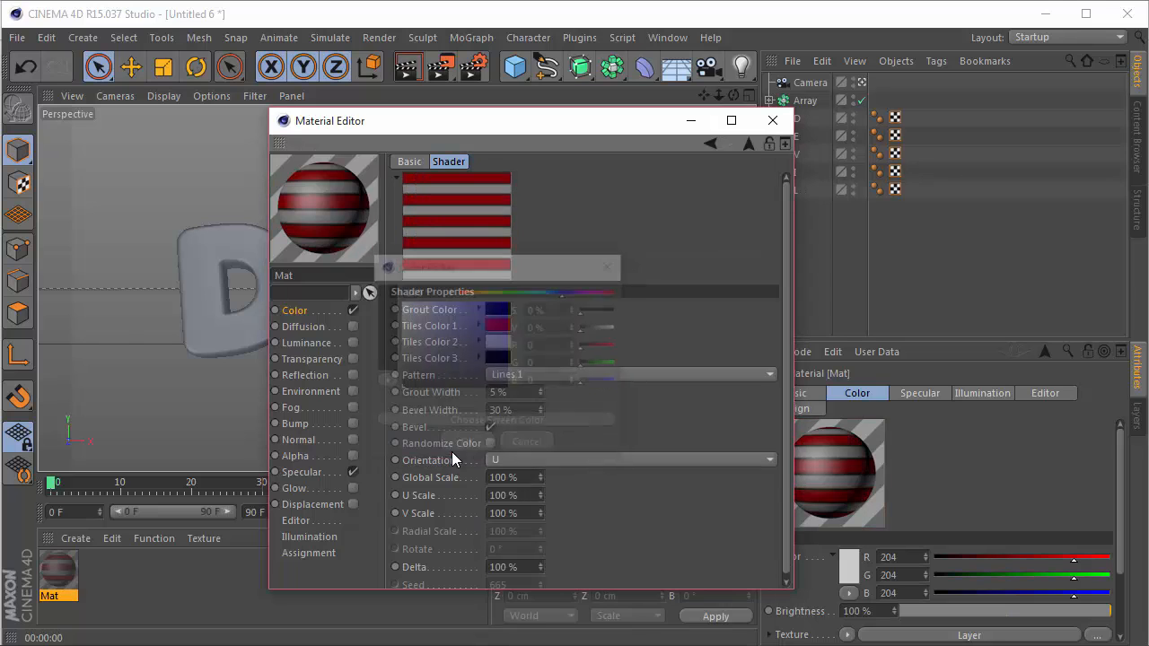
# Set Tiles Color 1 to RGB 225, 190, 85
pyautogui.click(498, 327)
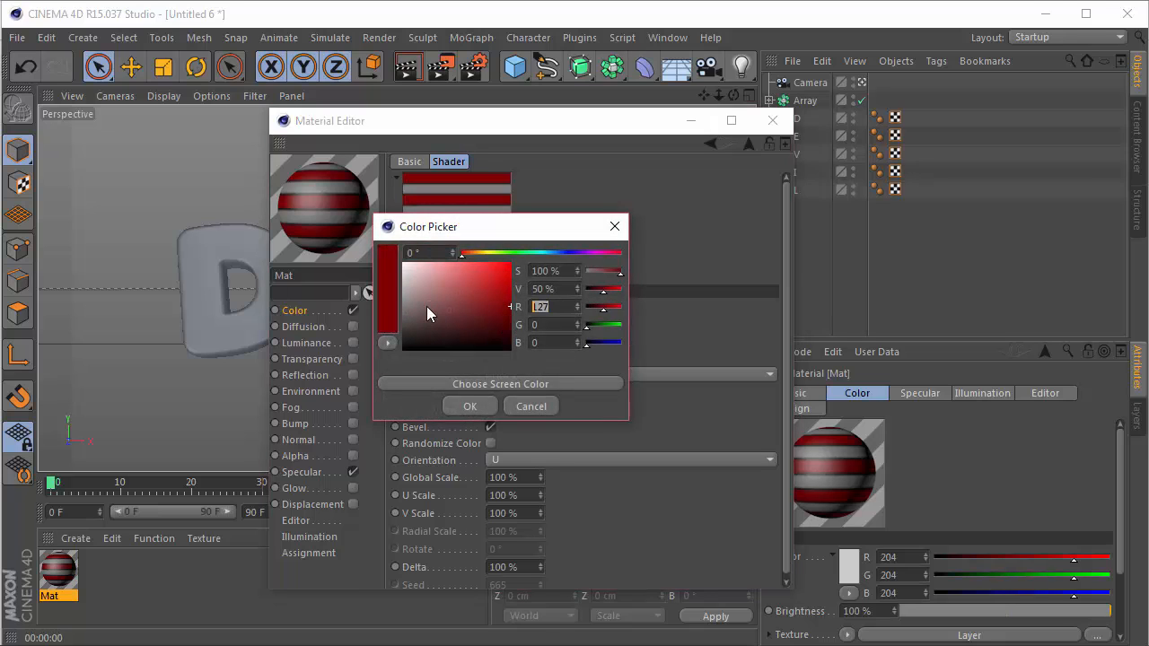
pyautogui.write('225')
pyautogui.press('Tab')
pyautogui.write('190')
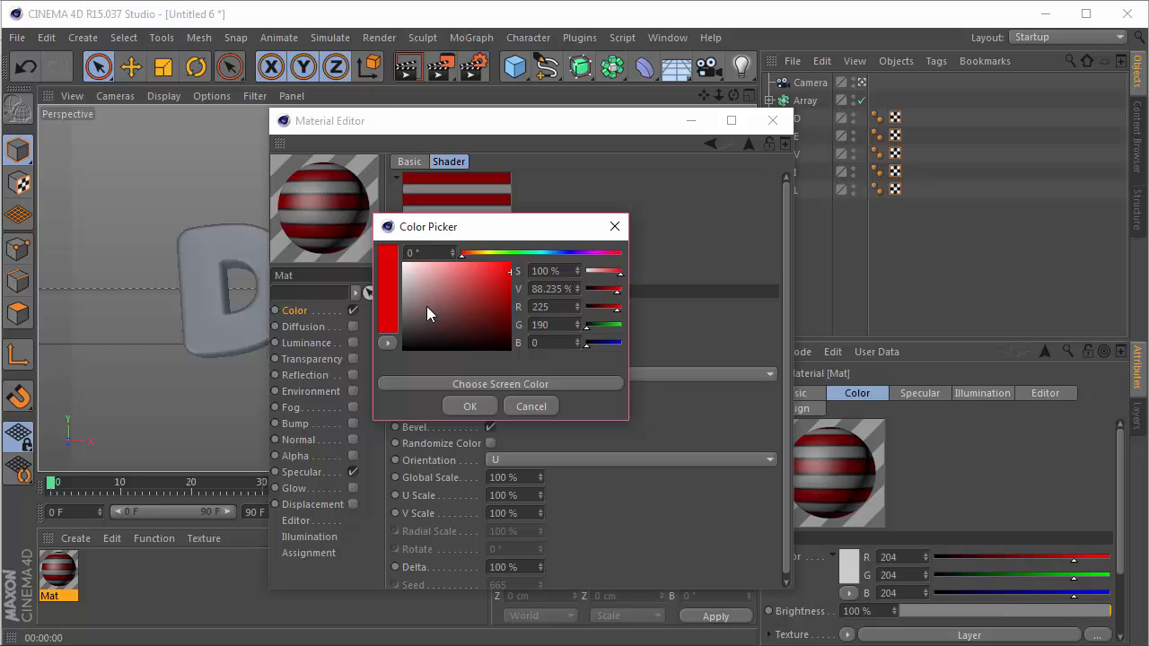
pyautogui.press('Tab')
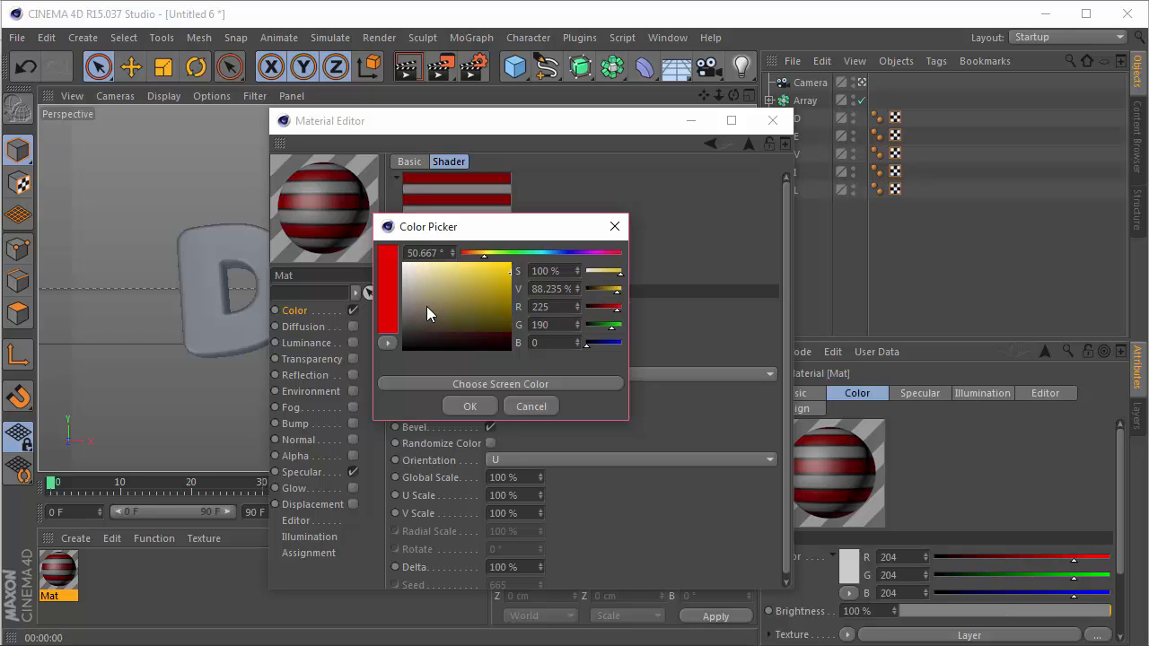
pyautogui.write('85')
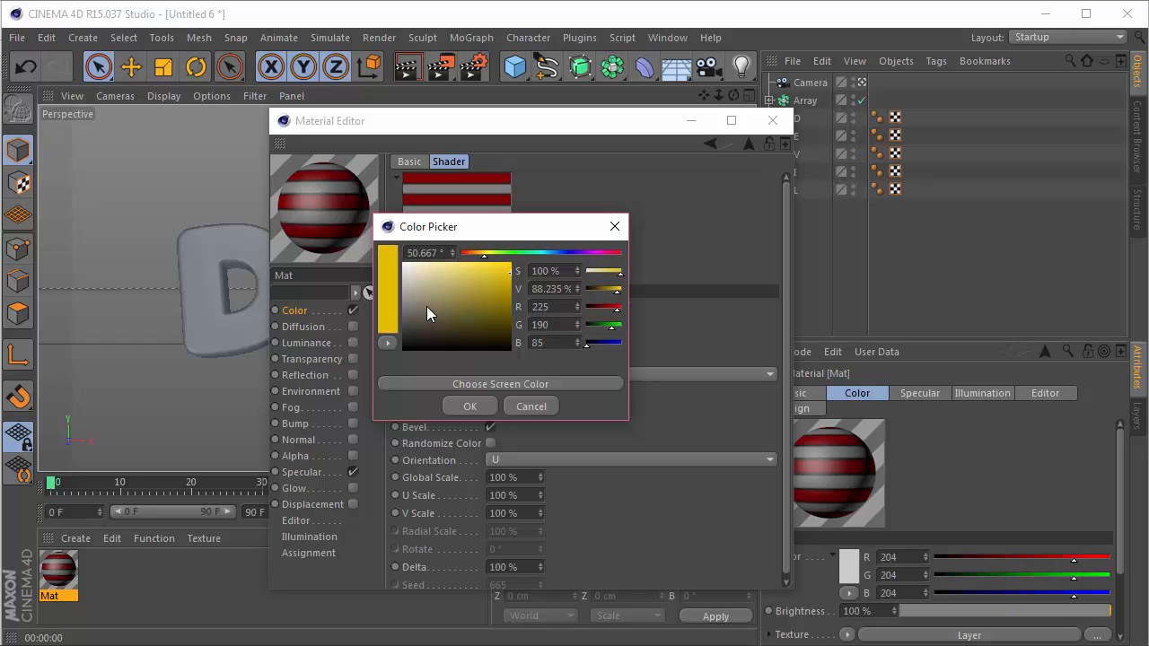
pyautogui.press('Return')
pyautogui.click(506, 325)
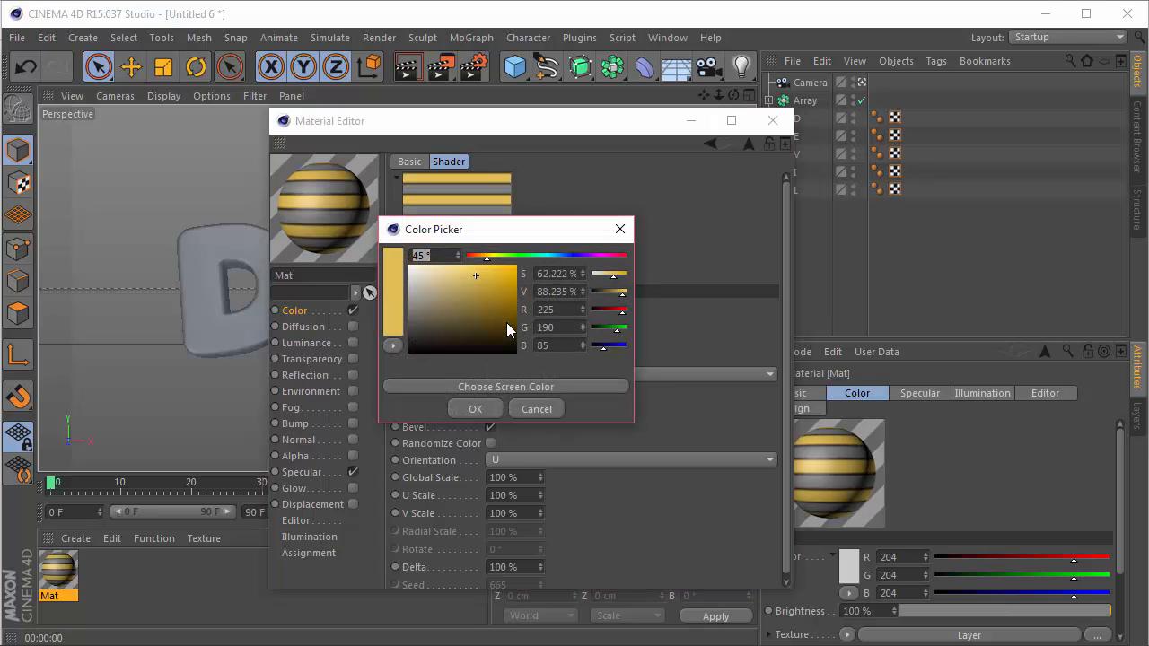
pyautogui.click(476, 409)
# Set Tiles Color 2 to orange with RGB 255, 135, 0
pyautogui.click(490, 343)
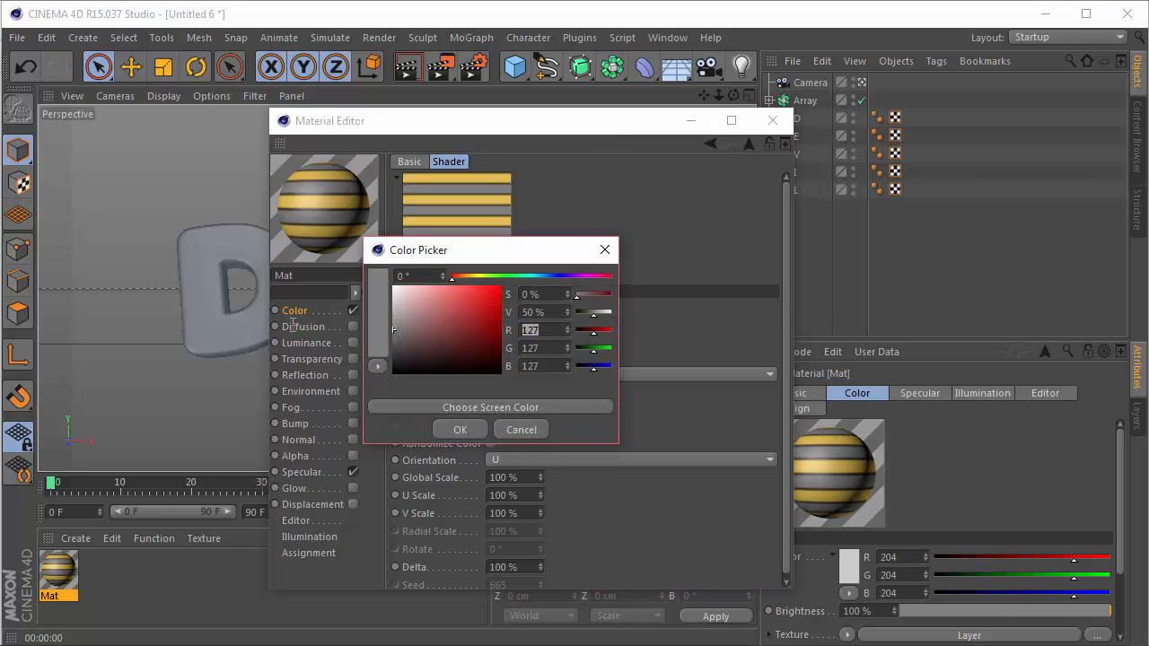
pyautogui.write('255')
pyautogui.press('Tab')
pyautogui.write('1')
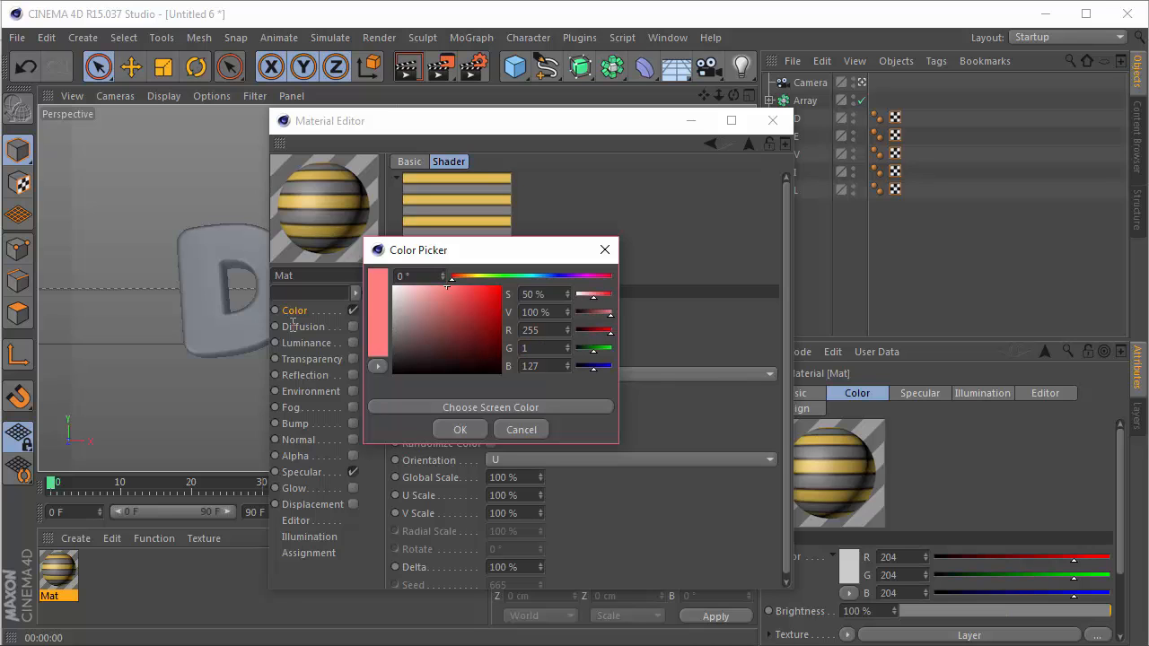
pyautogui.write('35')
pyautogui.press('Tab')
pyautogui.write('0')
pyautogui.press('Return')
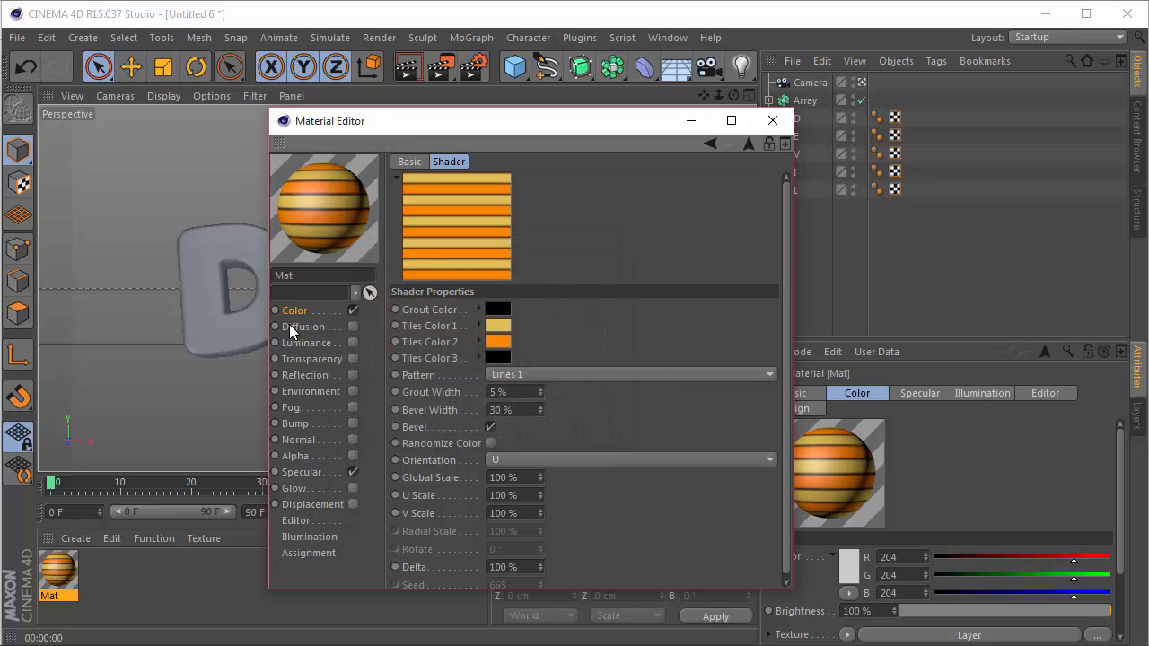
# Refine the stripes with a lighter orange Tiles Color 1, no black grout lines and a larger scale
pyautogui.click(501, 327)
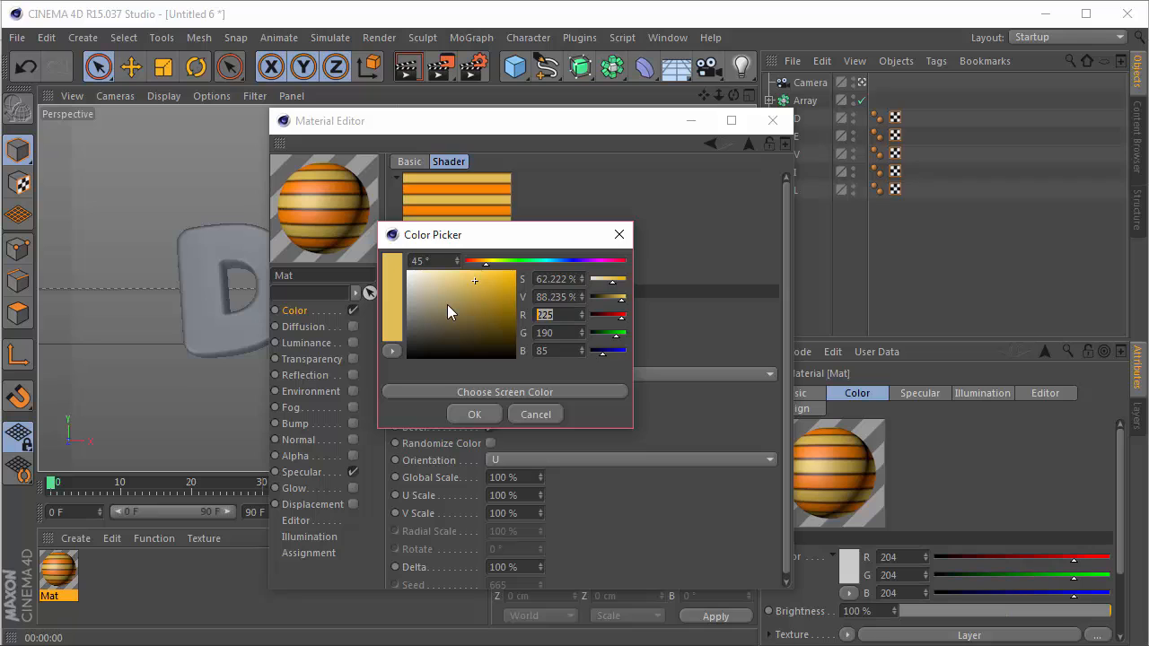
pyautogui.press('Return')
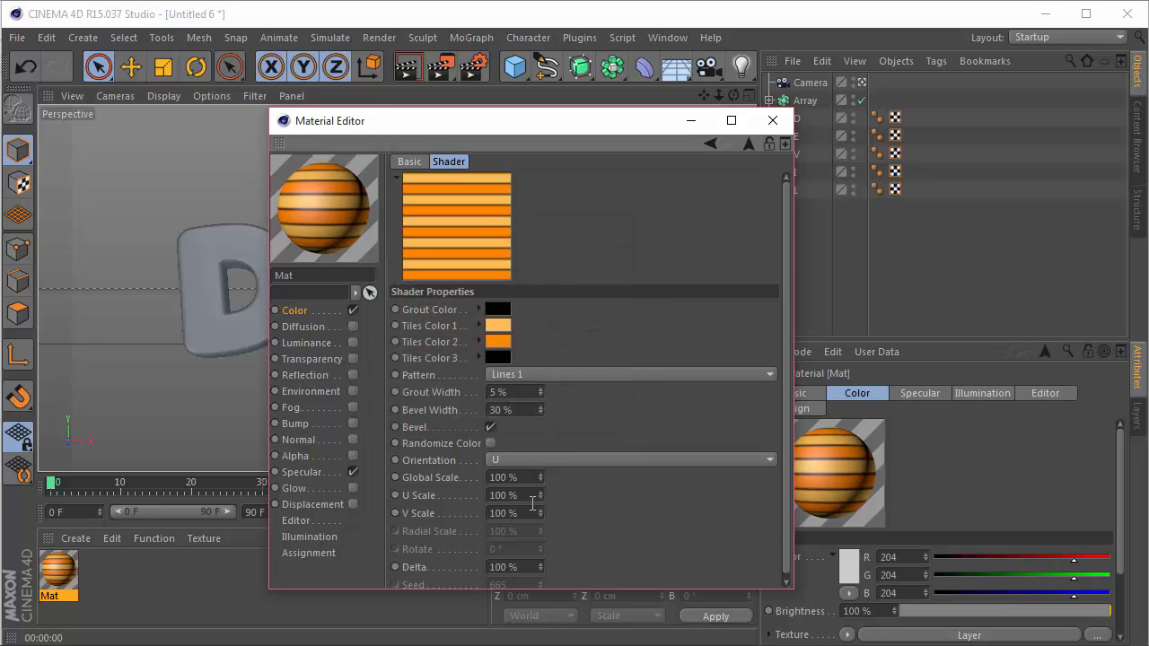
pyautogui.click(502, 476)
# Copy the channel of the Tiles layer inside the material's Color texture and return to the Color settings
pyautogui.click(295, 310)
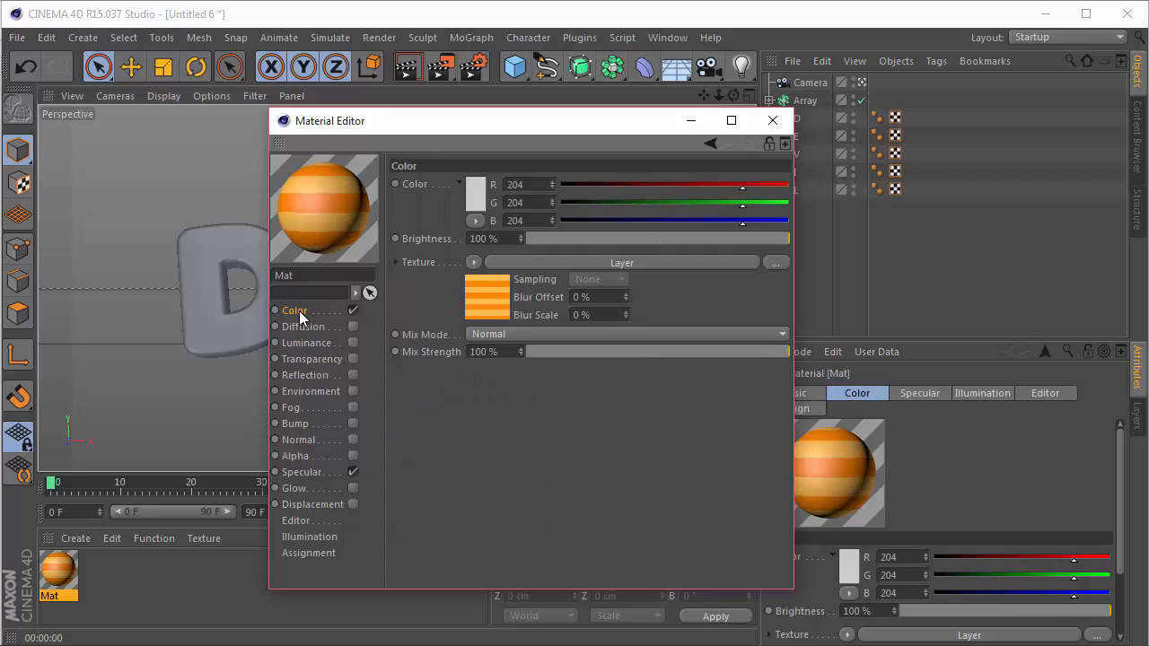
pyautogui.click(474, 276)
pyautogui.rightClick(431, 345)
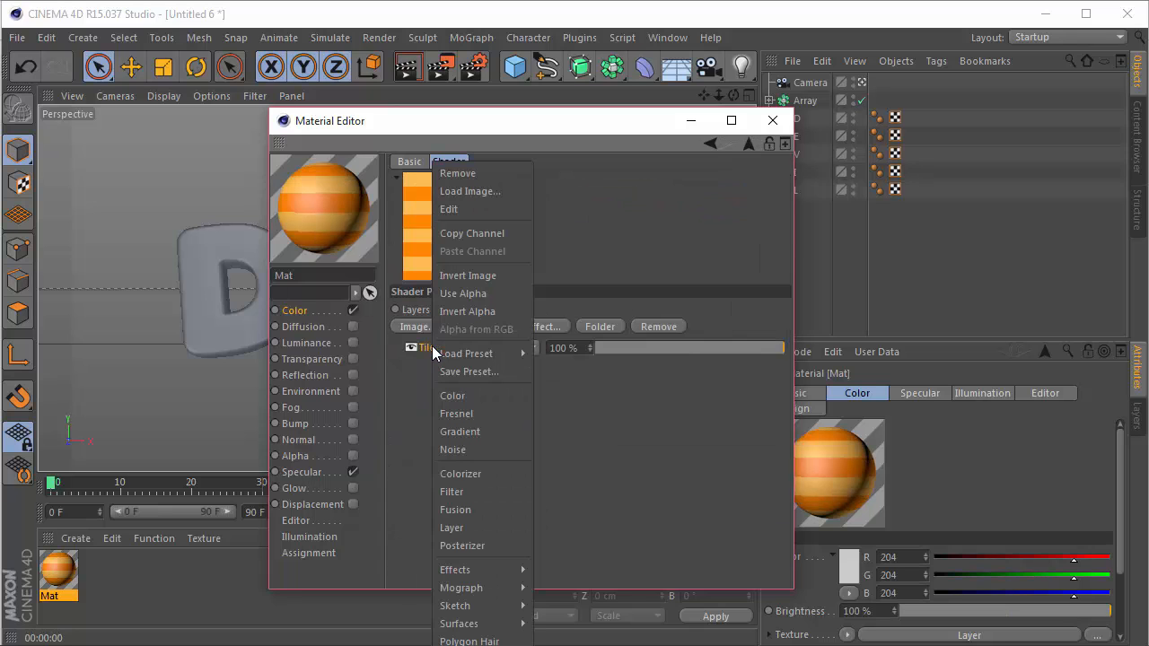
pyautogui.click(469, 235)
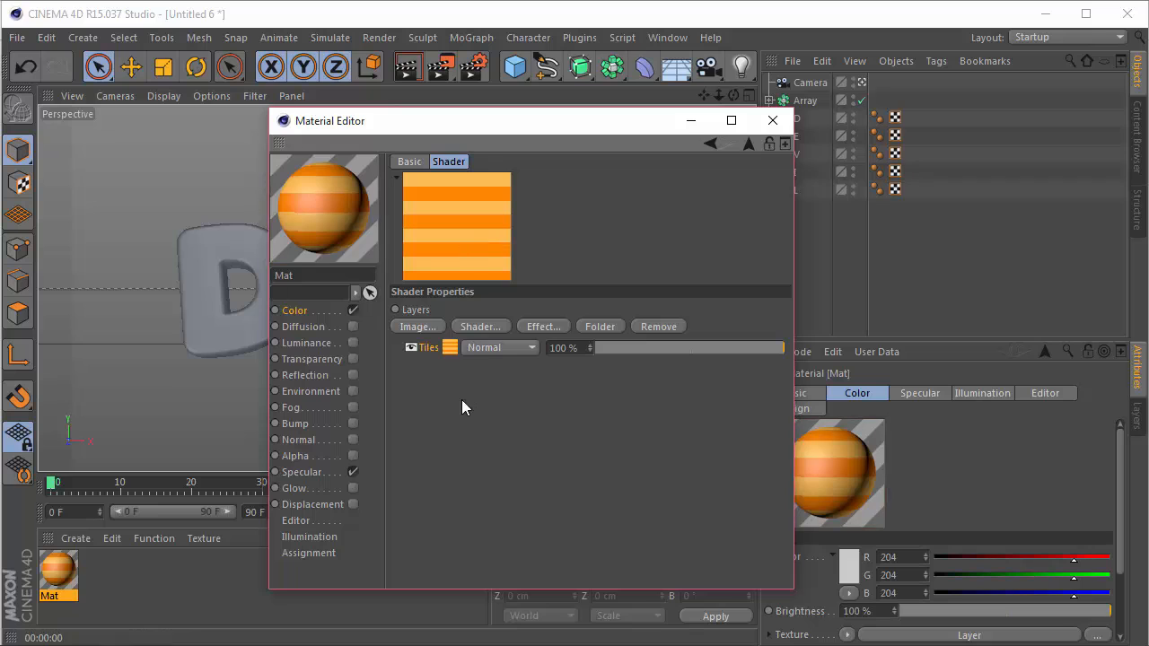
pyautogui.click(293, 313)
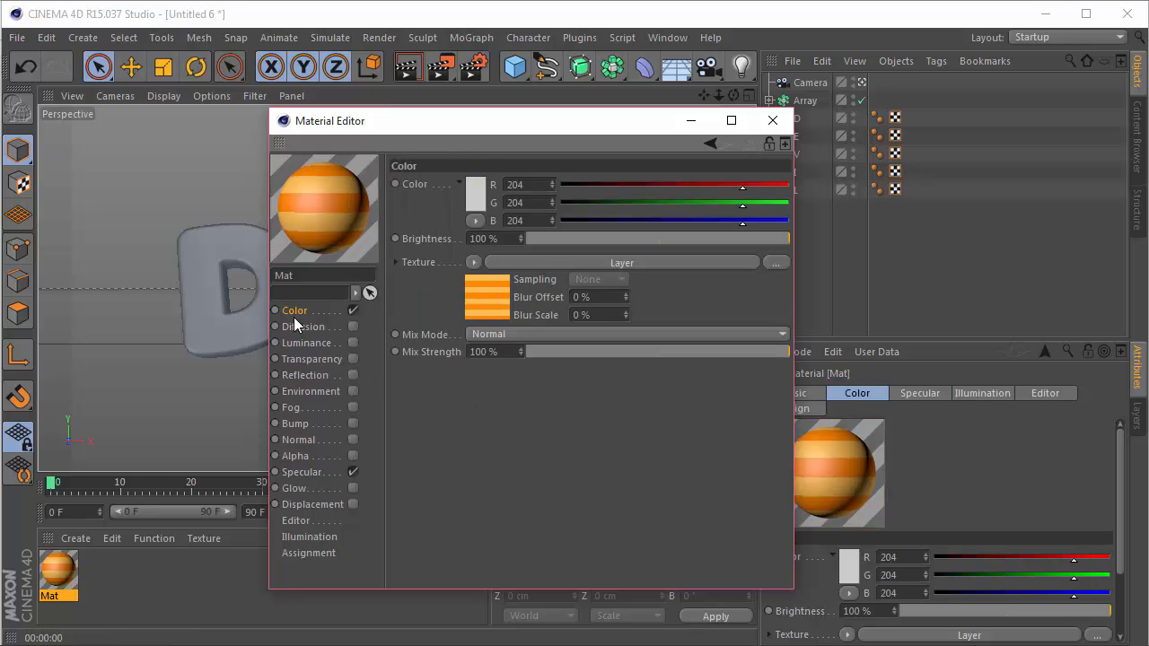
# Enable the material's Reflection channel with a Fresnel texture and turn on Additive
pyautogui.click(352, 375)
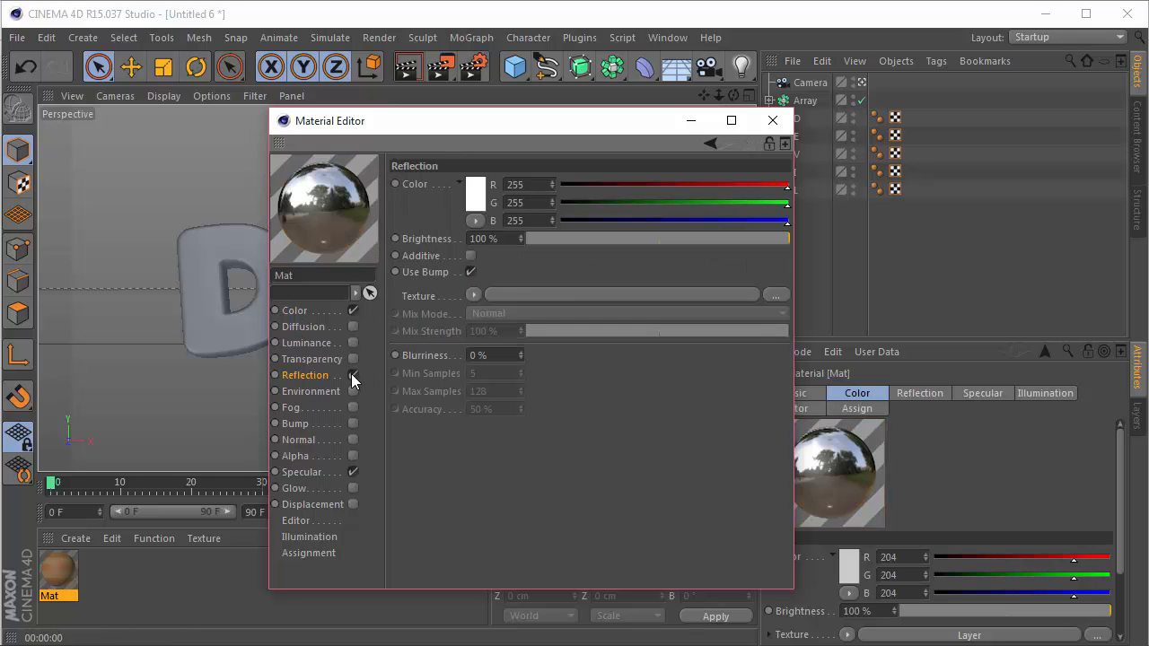
pyautogui.click(474, 296)
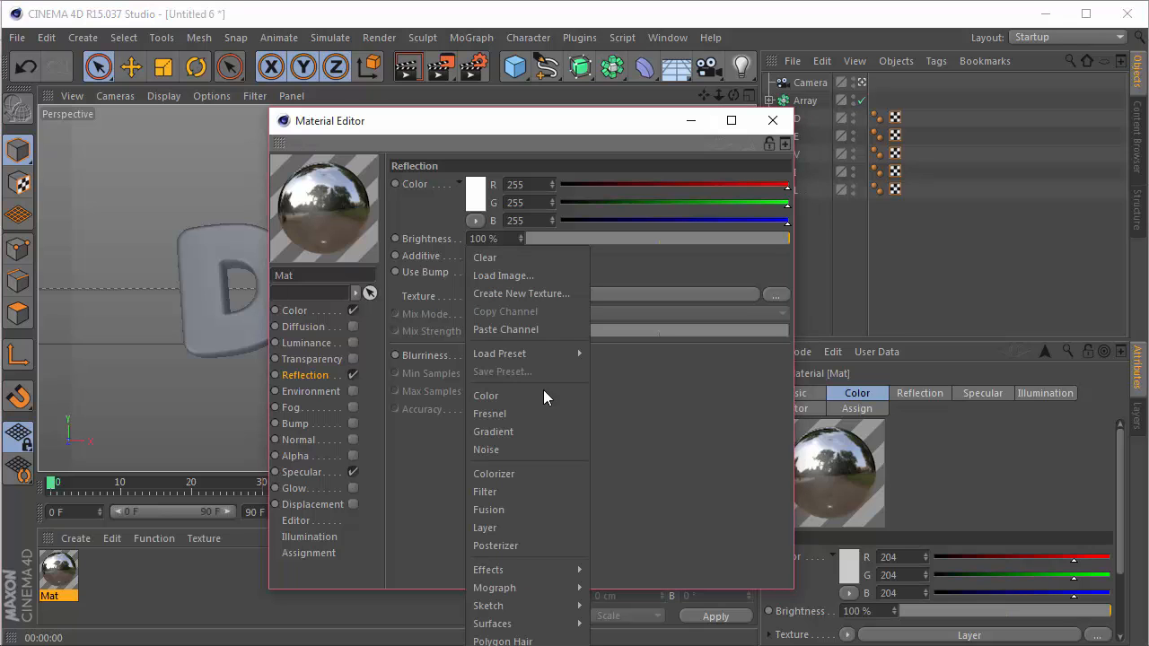
pyautogui.click(534, 415)
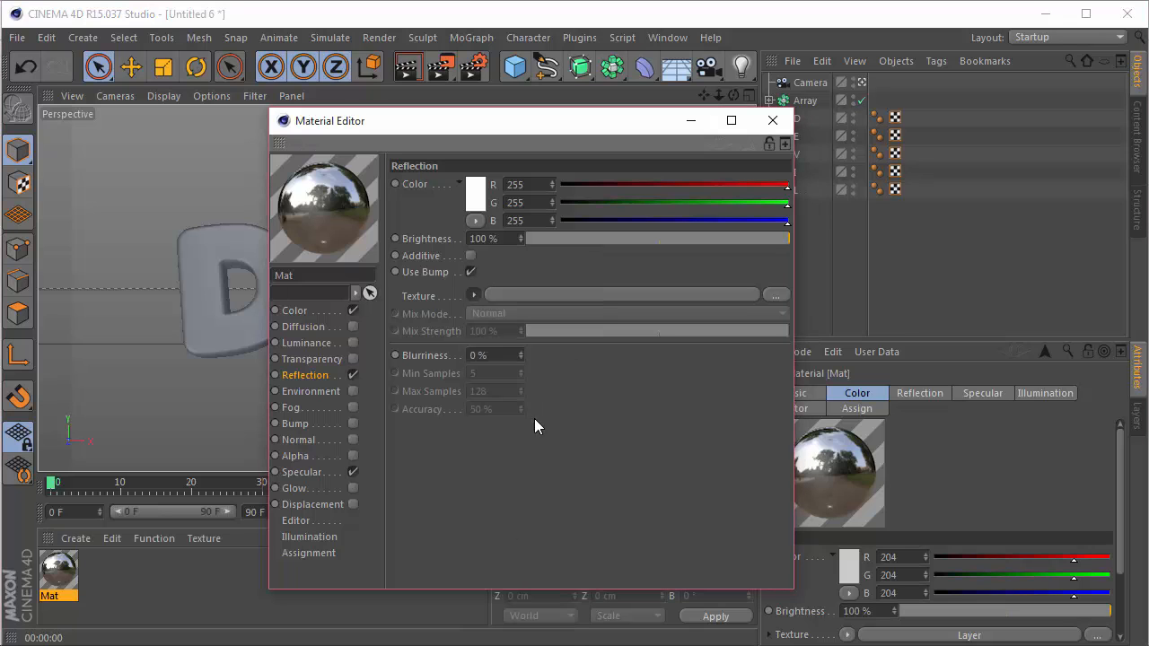
pyautogui.click(474, 257)
# Set the reflection's Mix Strength to 15% and its Brightness to 15%
pyautogui.moveTo(499, 385); pyautogui.dragTo(300, 376)
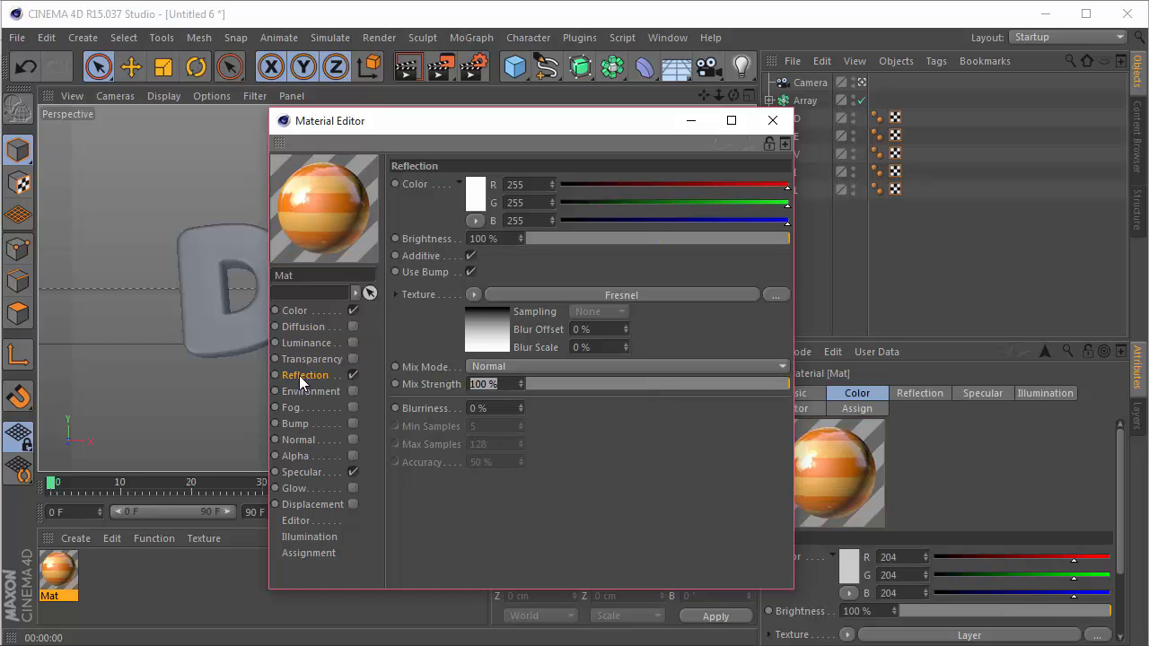
pyautogui.write('15')
pyautogui.moveTo(505, 242); pyautogui.dragTo(311, 322)
pyautogui.write('15')
pyautogui.click(511, 486)
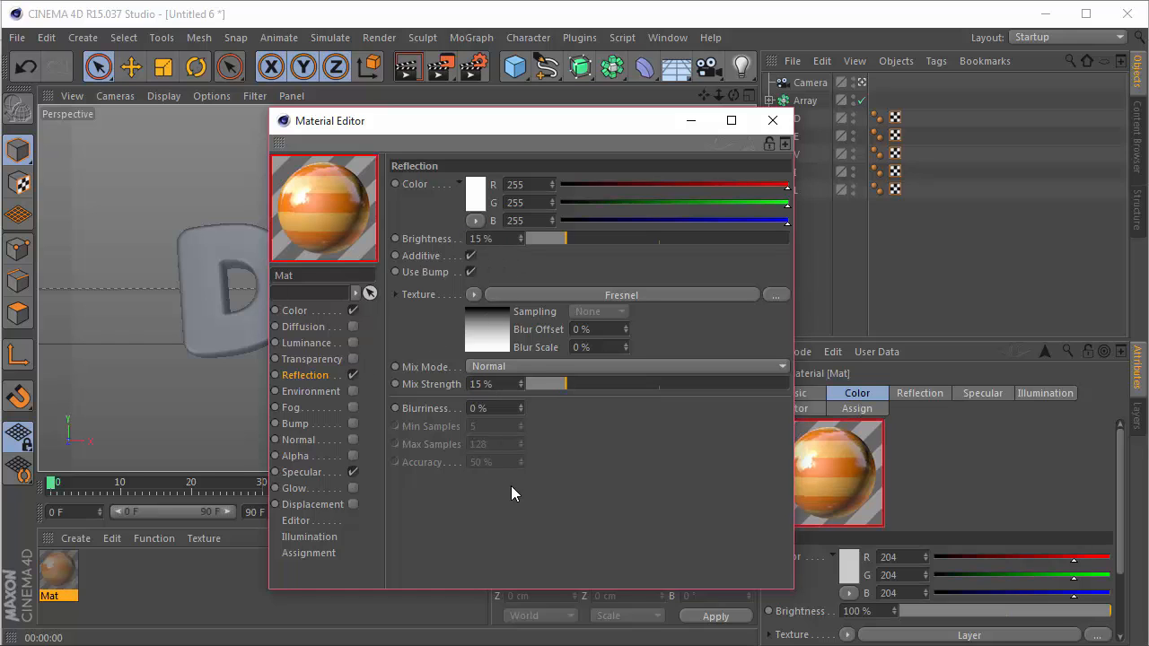
# Change the white knot of the reflection's Fresnel gradient to light orange with RGB 255, 190, 85
pyautogui.click(504, 332)
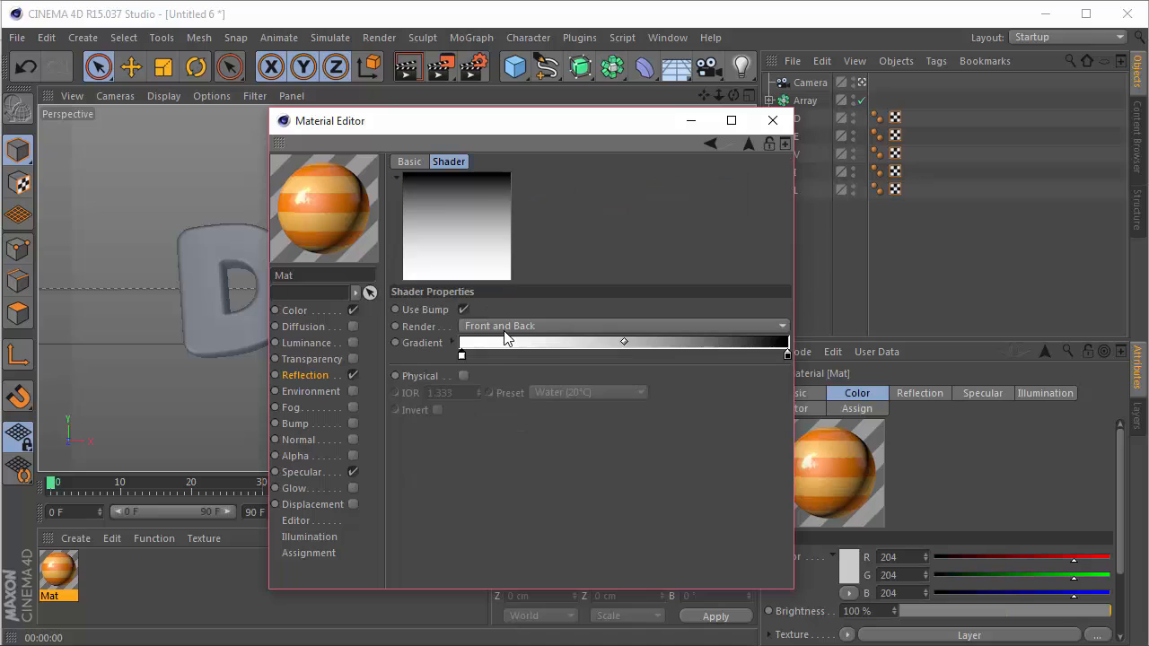
pyautogui.doubleClick(460, 354)
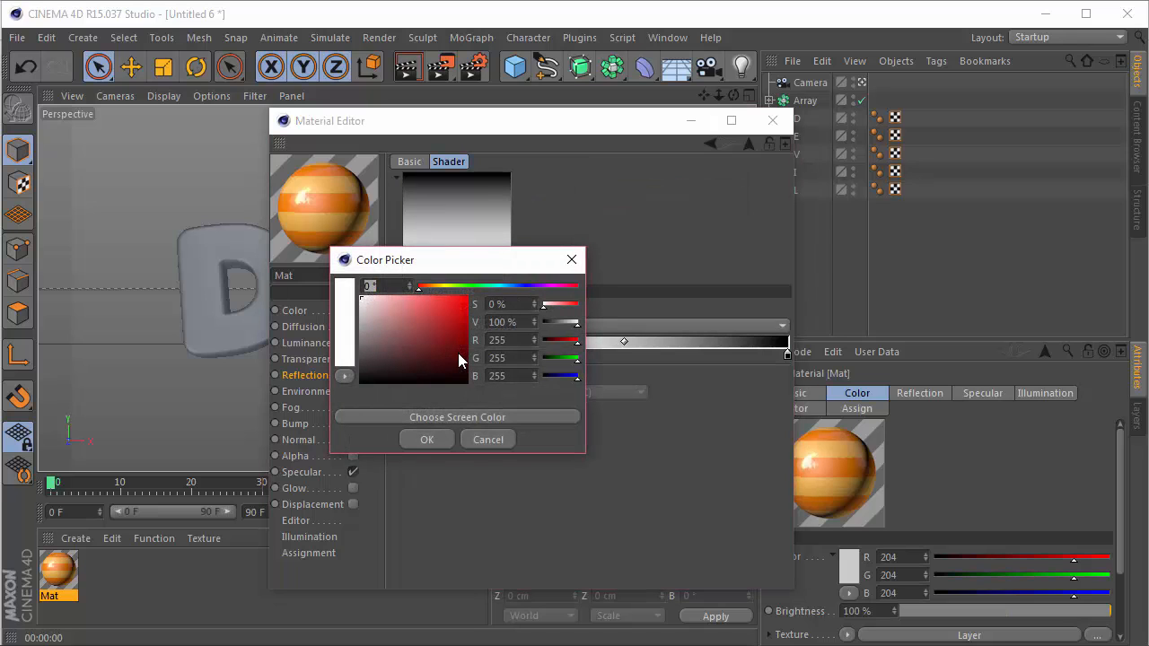
pyautogui.click(516, 342)
pyautogui.write('2')
pyautogui.press('Tab')
pyautogui.write('190')
pyautogui.press('Tab')
pyautogui.write('8')
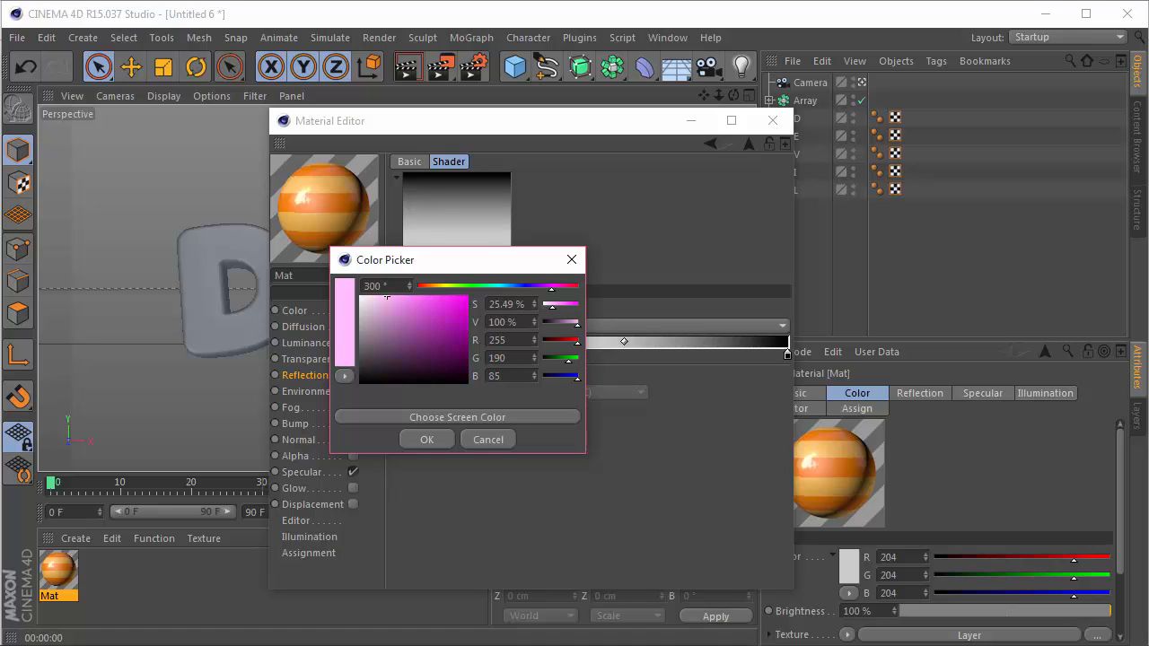
pyautogui.press('Return')
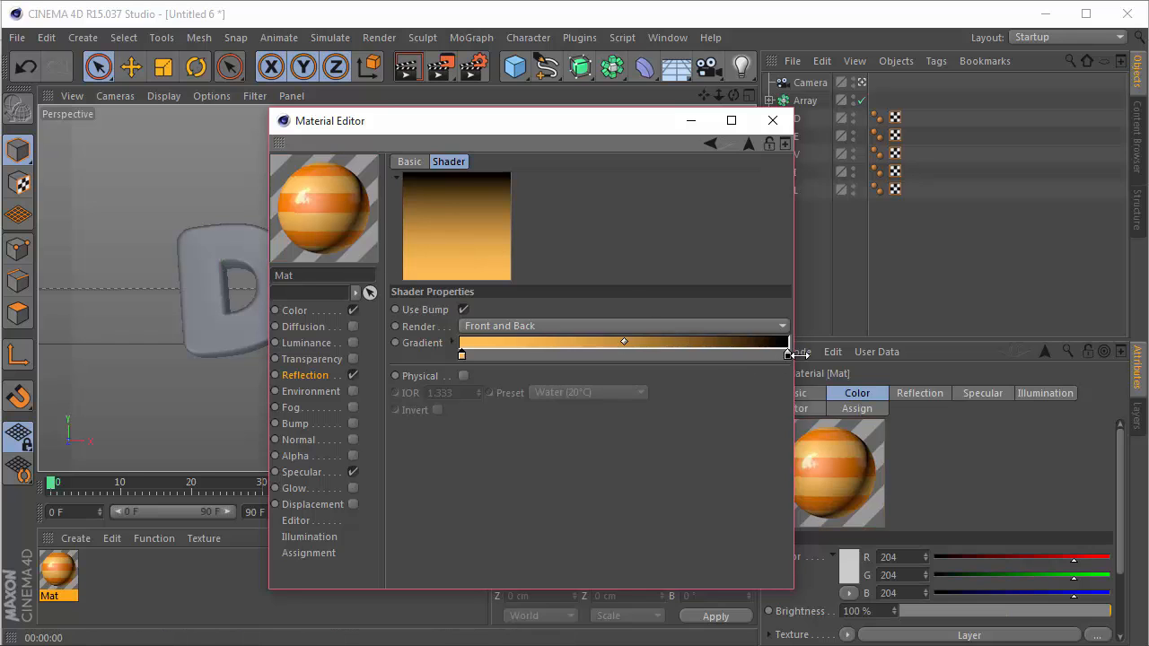
# Change the black knot of the Fresnel gradient to orange with RGB 255, 135, 0
pyautogui.doubleClick(789, 355)
pyautogui.click(851, 342)
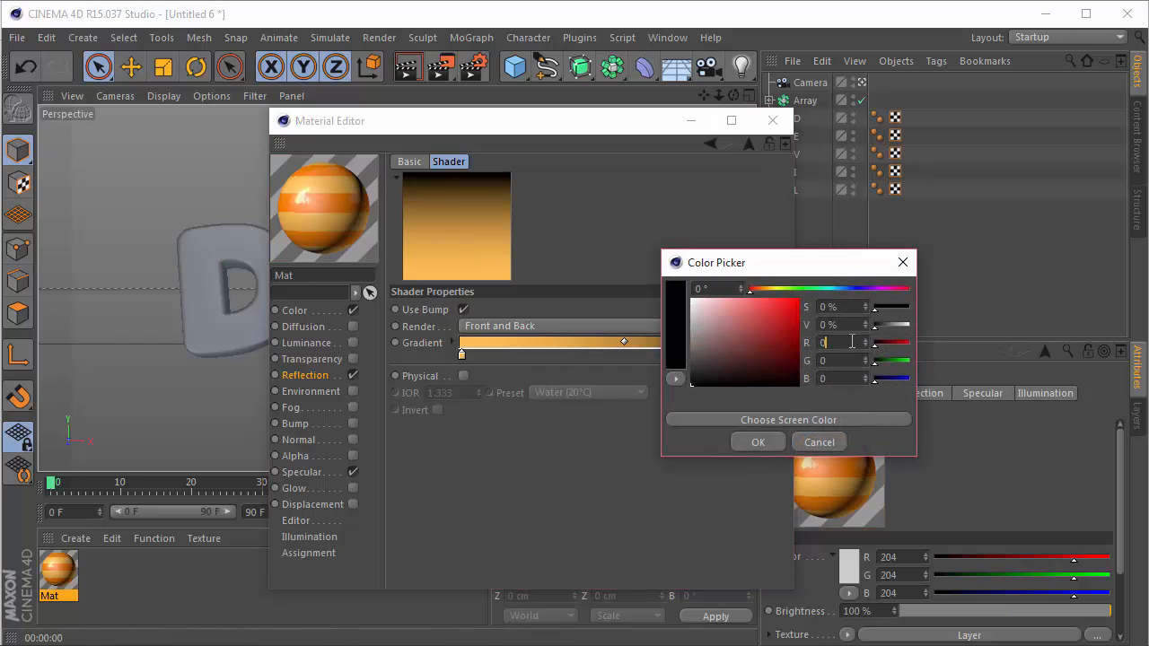
pyautogui.write('255')
pyautogui.press('Tab')
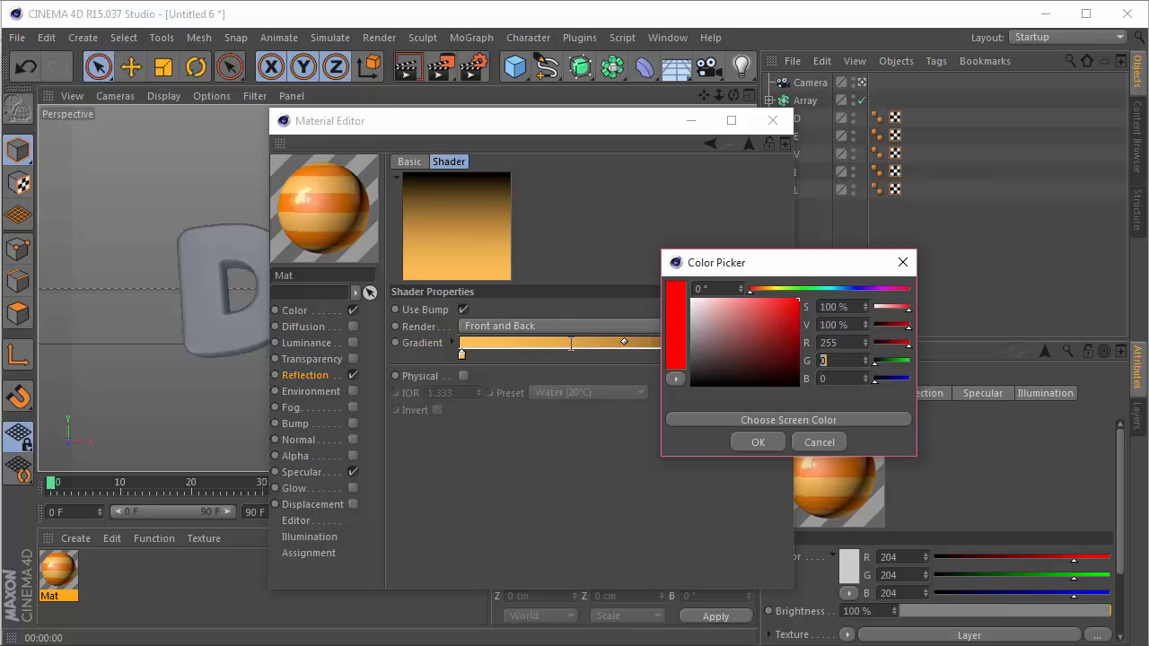
pyautogui.write('135')
pyautogui.press('Tab')
pyautogui.press('Return')
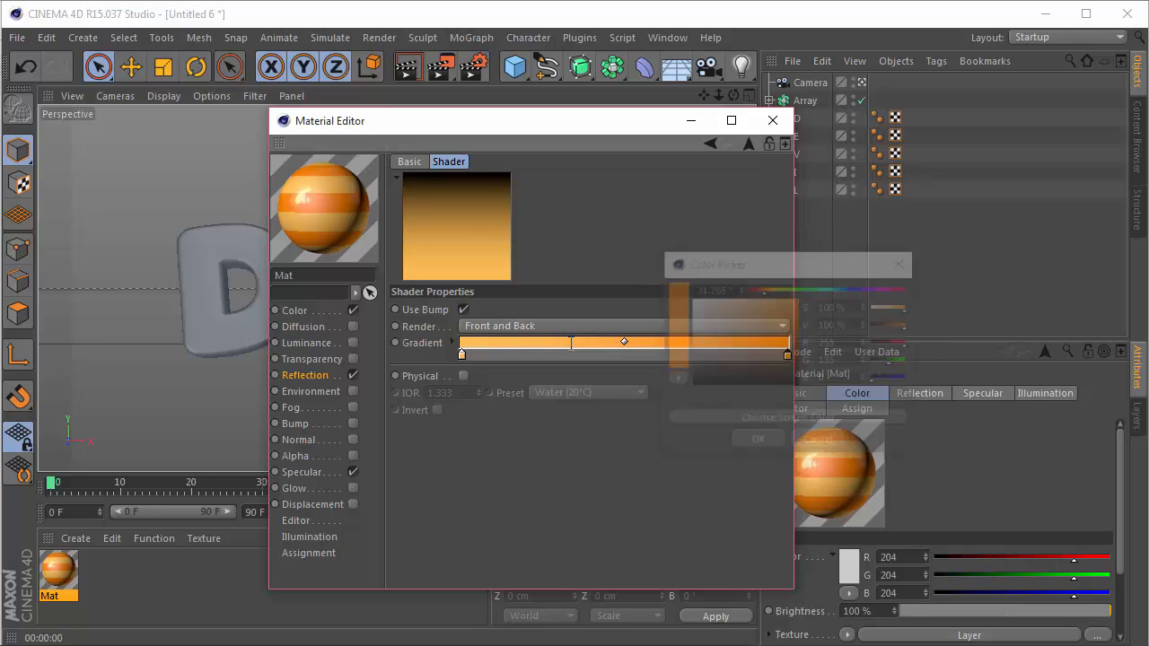
# Return to the Reflection settings, try a Blurriness of 10%, and set it to 5% instead
pyautogui.click(301, 376)
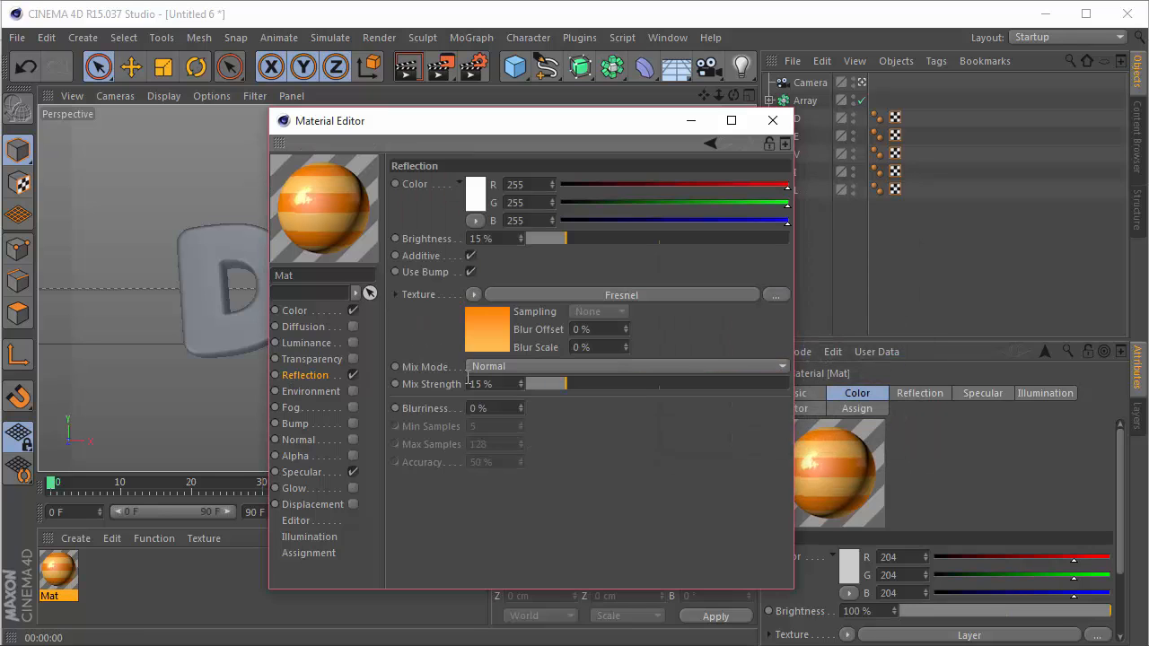
pyautogui.click(494, 408)
pyautogui.write('10')
pyautogui.press('Return')
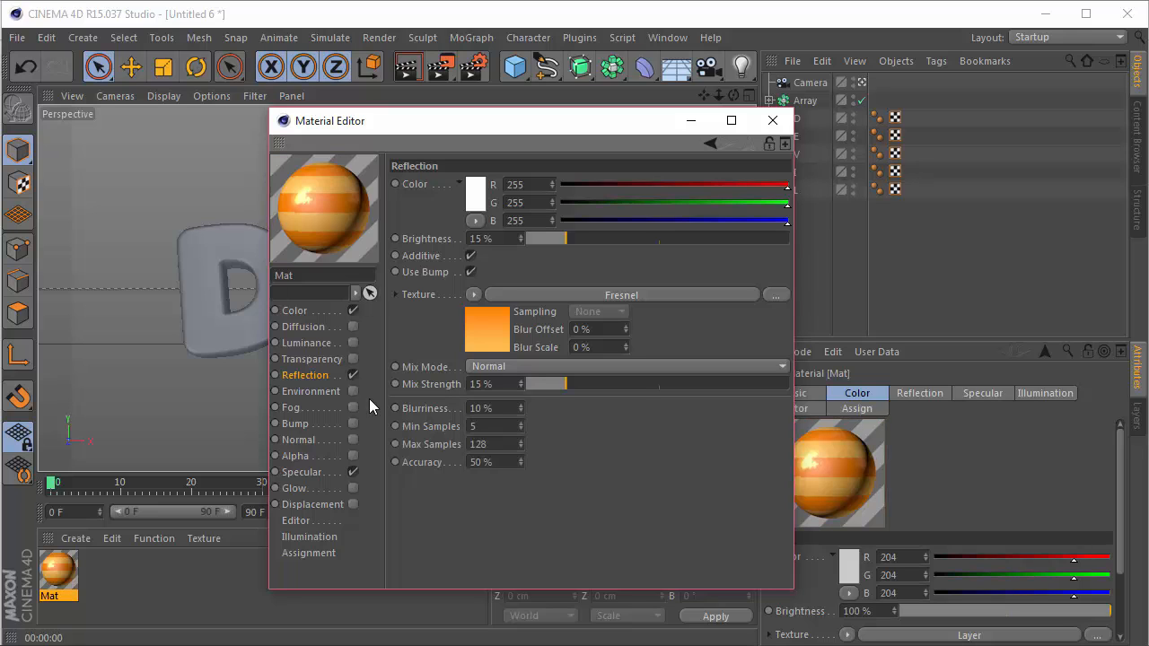
pyautogui.click(485, 407)
pyautogui.write('5')
pyautogui.press('Return')
# Set the material's Specular Width to 40%, Height to 50%, Falloff to -15% and Inner Width to 10%, and close the Material Editor
pyautogui.click(305, 472)
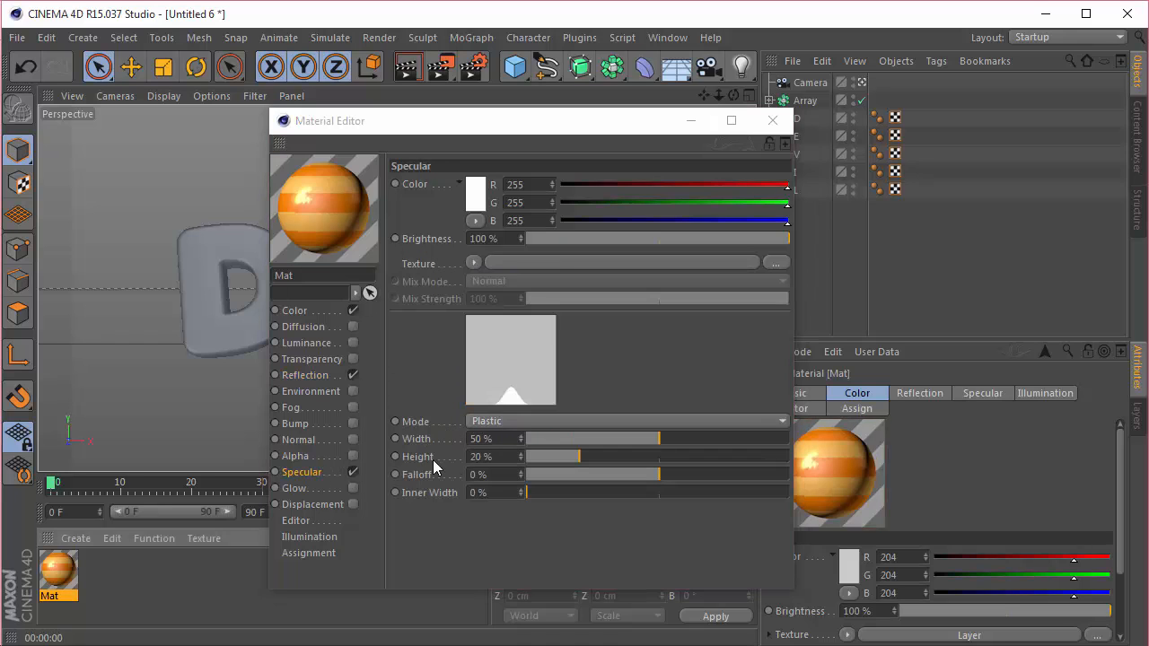
pyautogui.click(508, 439)
pyautogui.write('40')
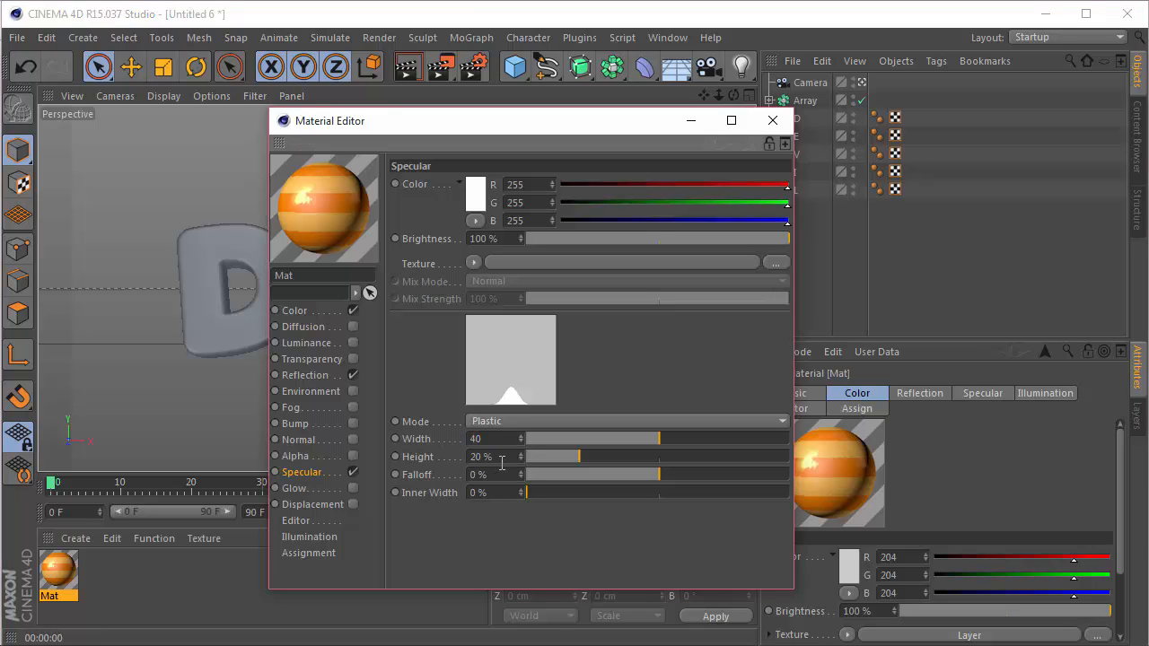
pyautogui.press('Tab')
pyautogui.write('50')
pyautogui.press('Tab')
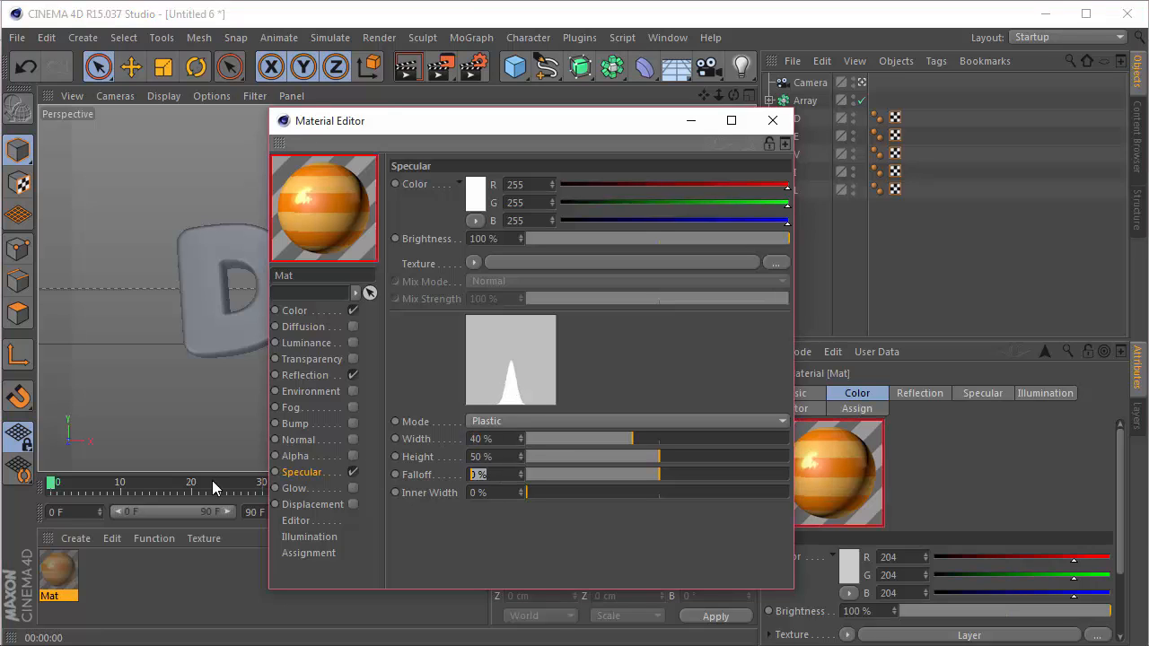
pyautogui.write('-15')
pyautogui.press('Tab')
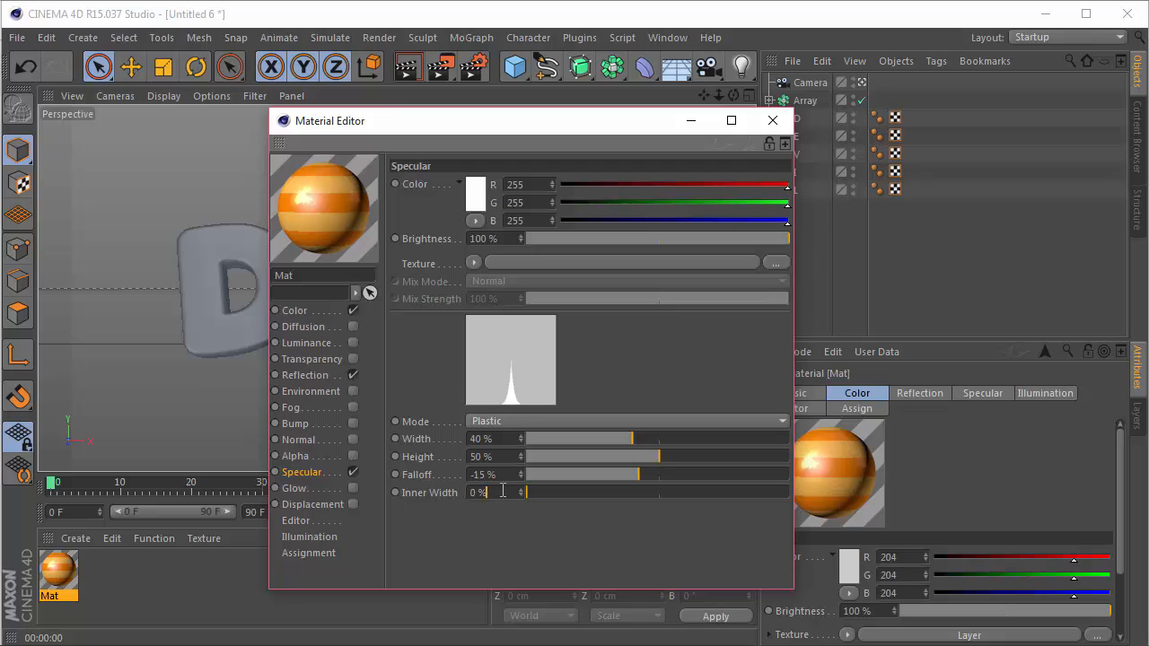
pyautogui.write('10')
pyautogui.press('Return')
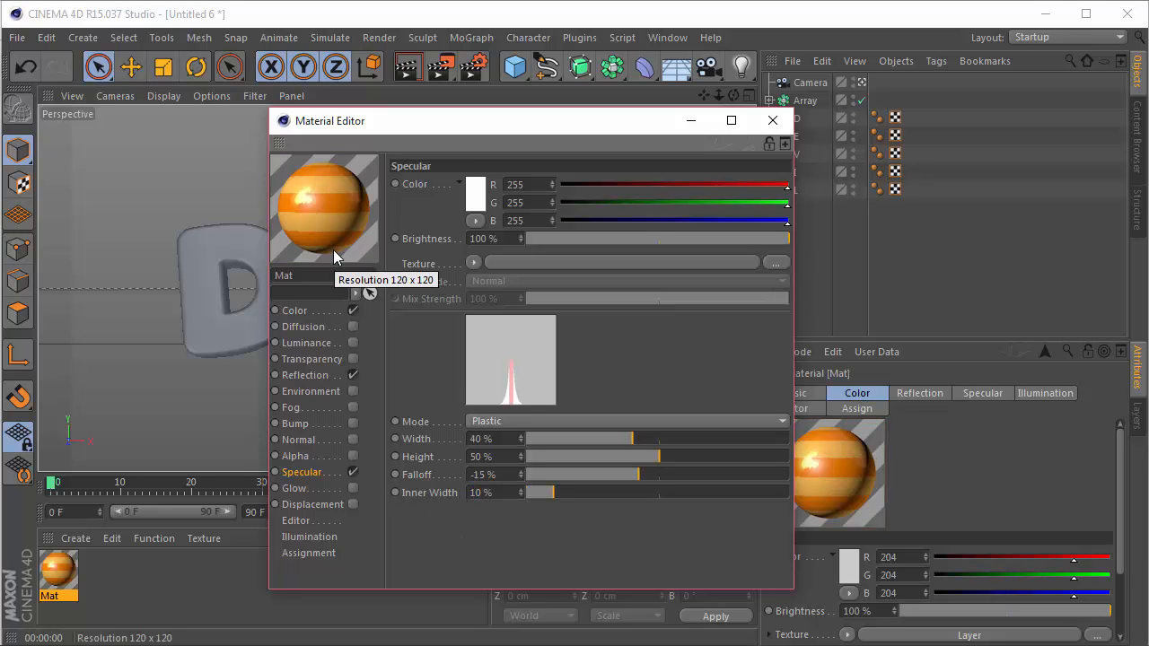
pyautogui.press('Escape')
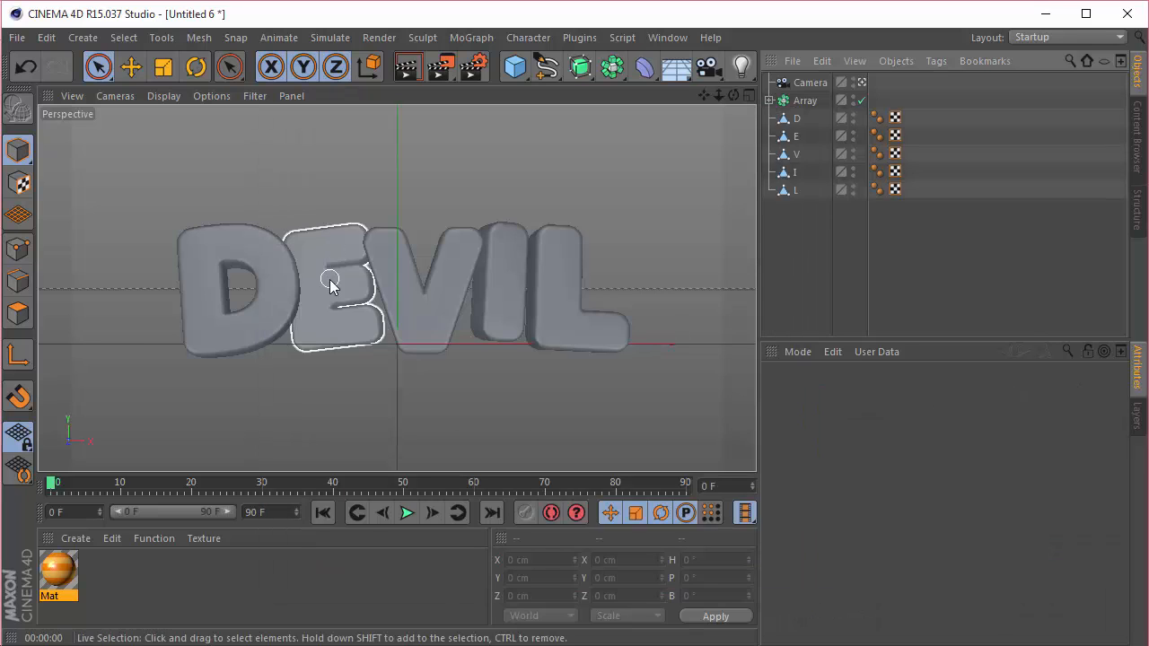
# Apply the striped material to the letter D and copy its texture tag to the letters E, V, I and L
pyautogui.moveTo(77, 577); pyautogui.dragTo(796, 120)
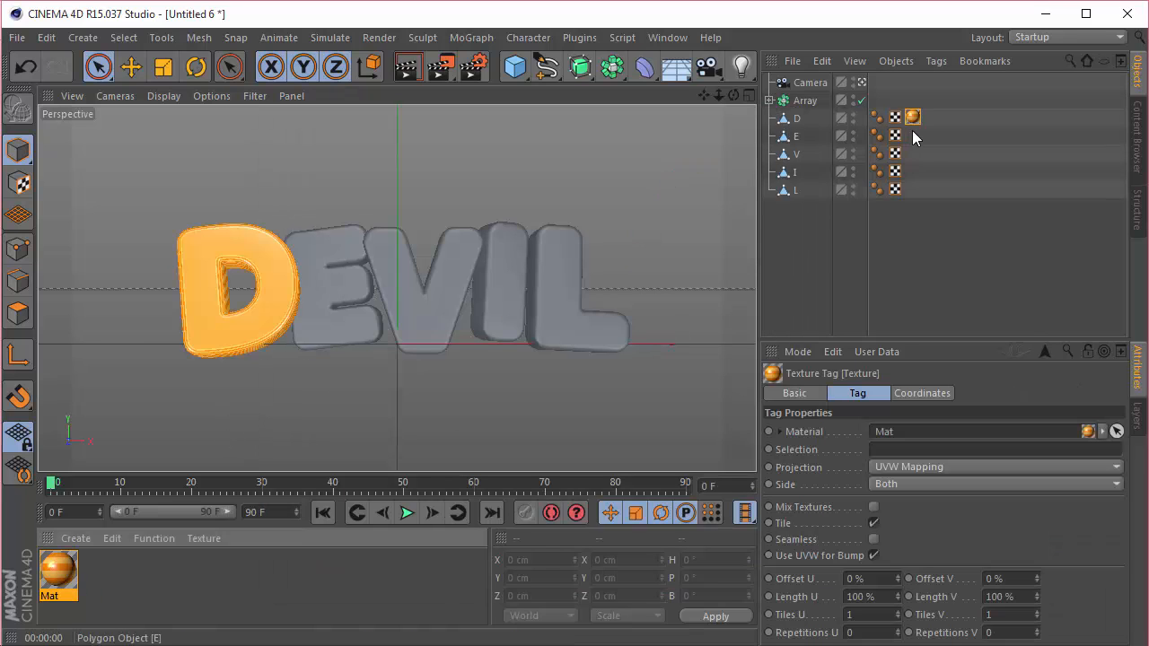
pyautogui.keyDown('ctrl'); pyautogui.moveTo(913, 120); pyautogui.dragTo(917, 156); pyautogui.keyUp('ctrl')
pyautogui.keyDown('ctrl'); pyautogui.moveTo(916, 174); pyautogui.dragTo(915, 172); pyautogui.keyUp('ctrl')
# Set the projection of all five letters' texture tags to Cubic
pyautogui.moveTo(979, 230); pyautogui.dragTo(930, 124)
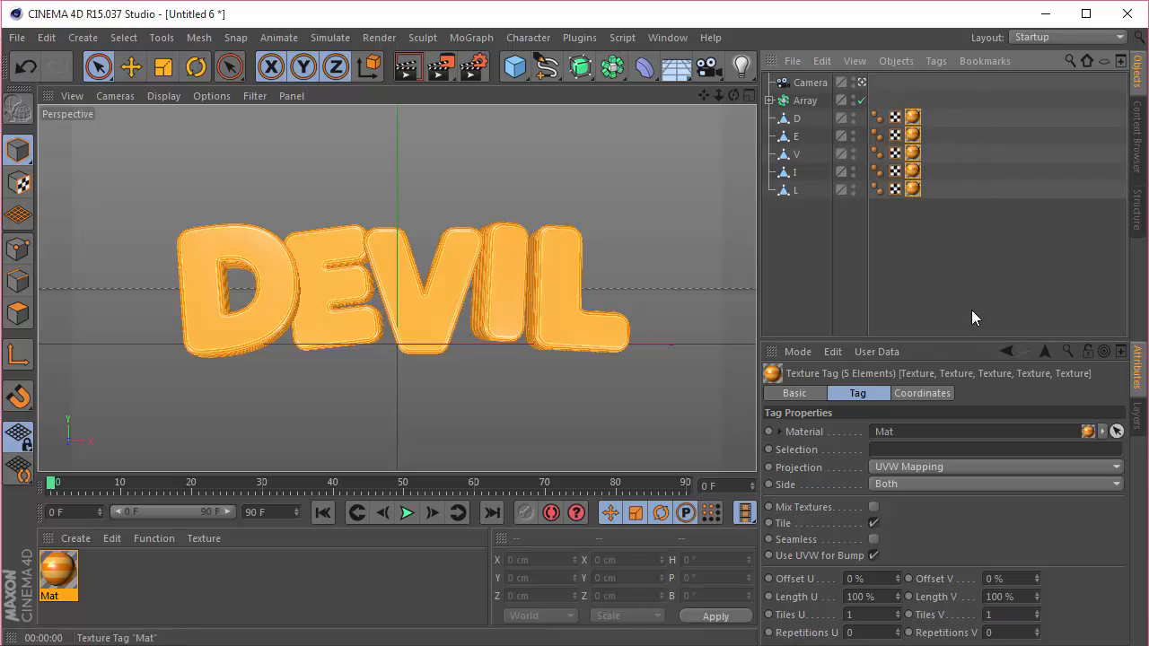
pyautogui.click(912, 467)
pyautogui.click(915, 538)
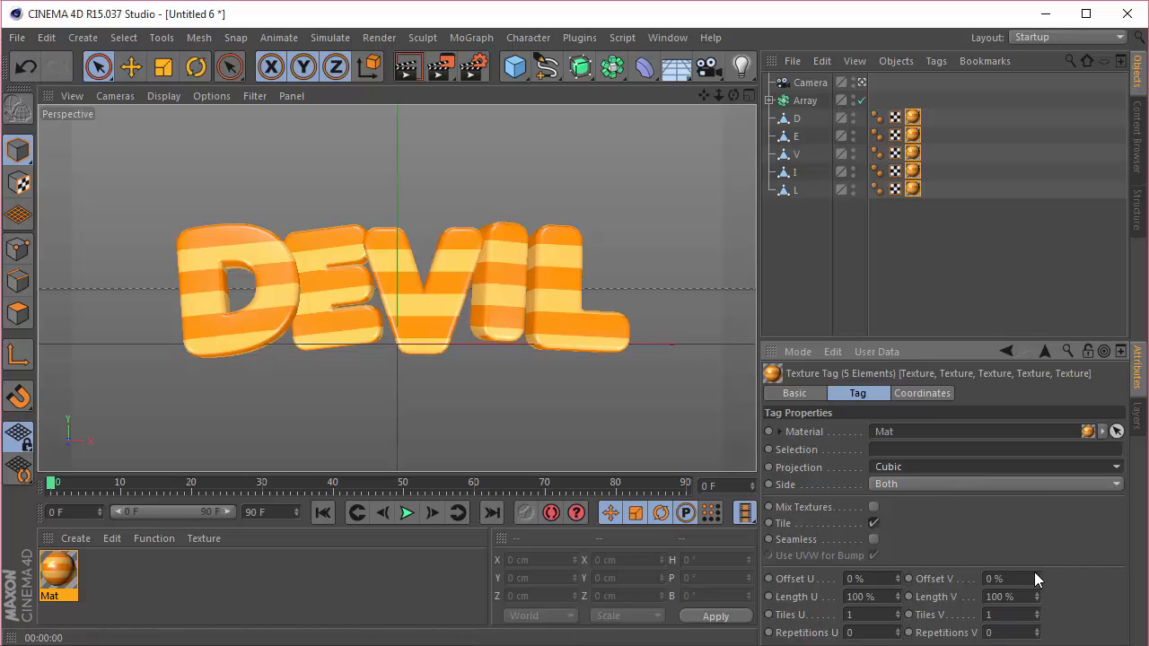
# Shift the stripes on all letters by setting the texture tags' Offset V to 6%, and deselect the tags
pyautogui.moveTo(1036, 575)
pyautogui.mouseDown()
pyautogui.moveTo(1036, 560)
pyautogui.moveTo(1035, 571)
pyautogui.mouseUp()
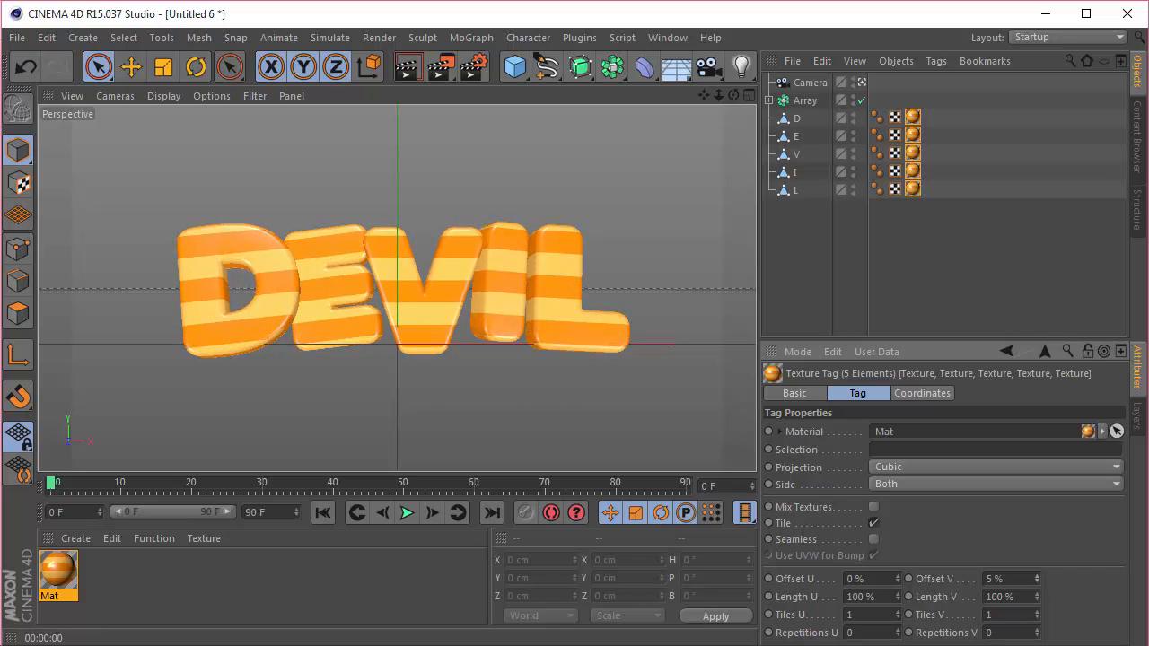
pyautogui.click(1038, 575)
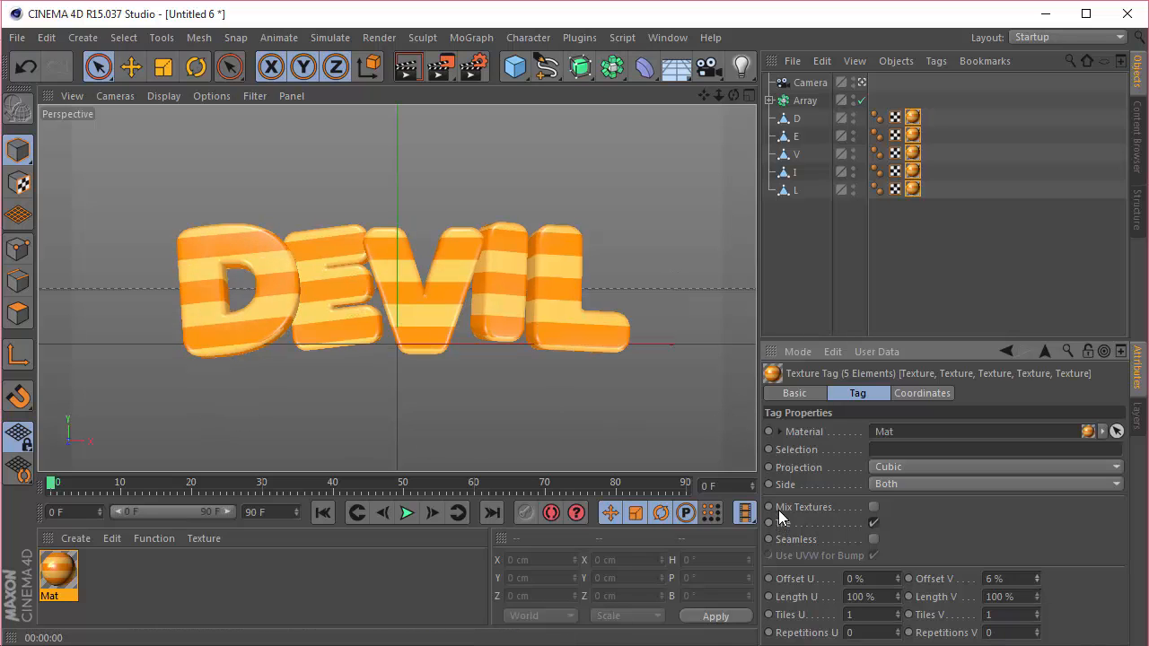
pyautogui.click(803, 312)
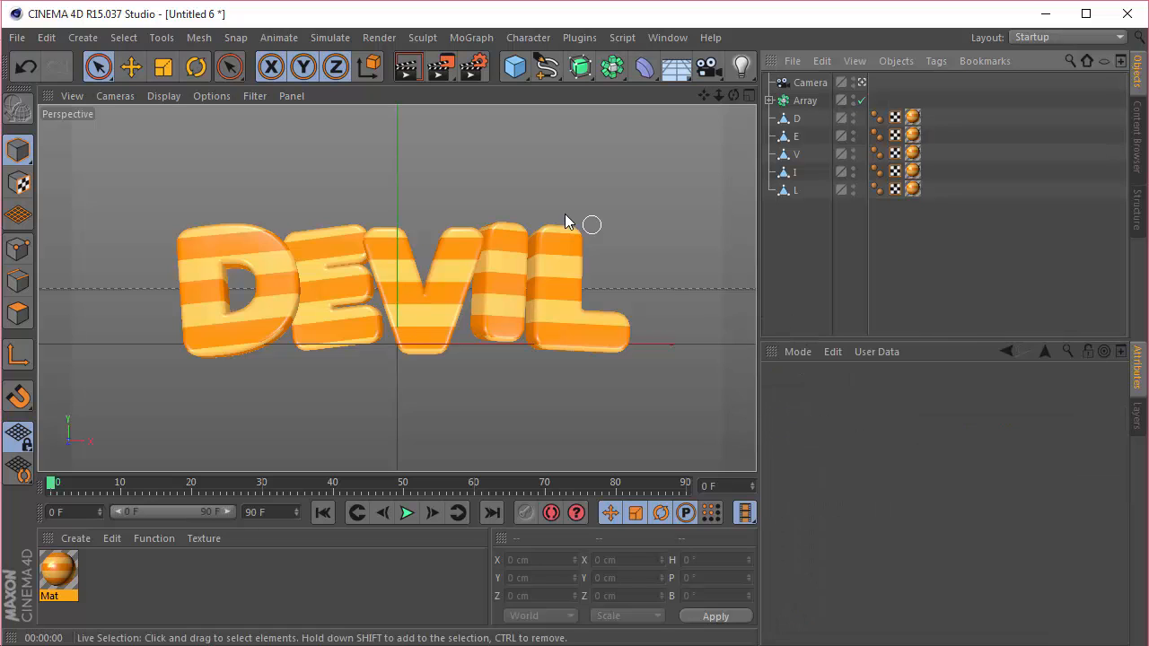
# Add the Ambient Occlusion and Global Illumination effects to the render settings
pyautogui.click(473, 66)
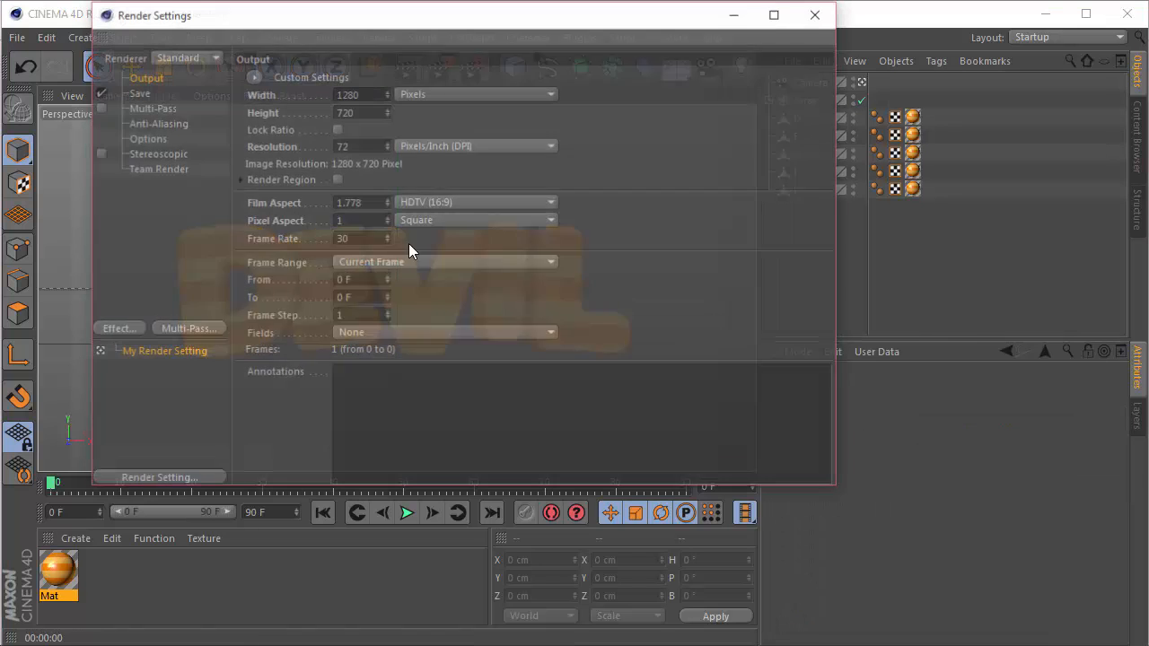
pyautogui.click(133, 329)
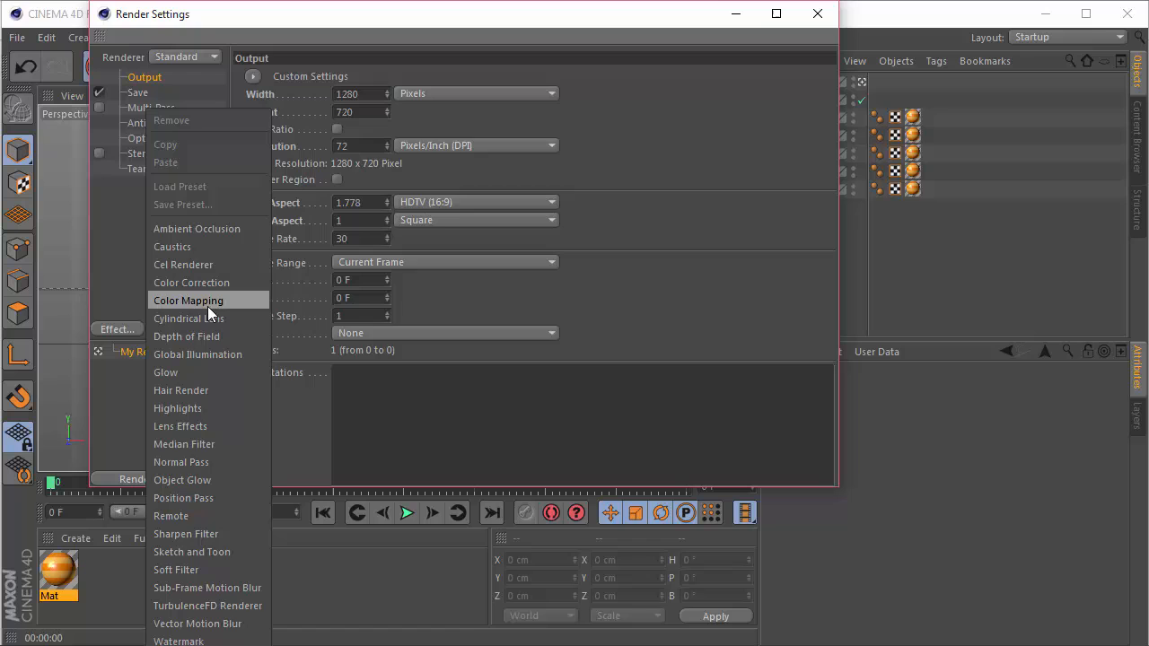
pyautogui.click(210, 230)
pyautogui.click(136, 330)
pyautogui.click(175, 355)
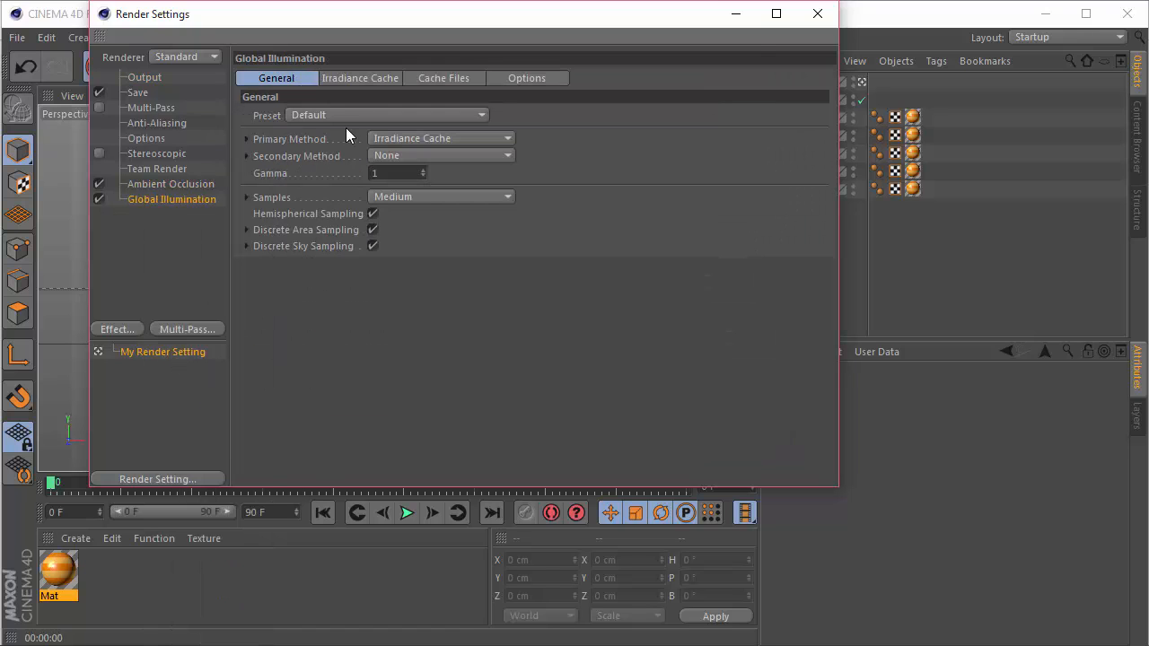
# Change the Global Illumination Samples preset and the Irradiance Cache Record Density, and check the cache file options
pyautogui.click(398, 197)
pyautogui.click(395, 248)
pyautogui.click(360, 78)
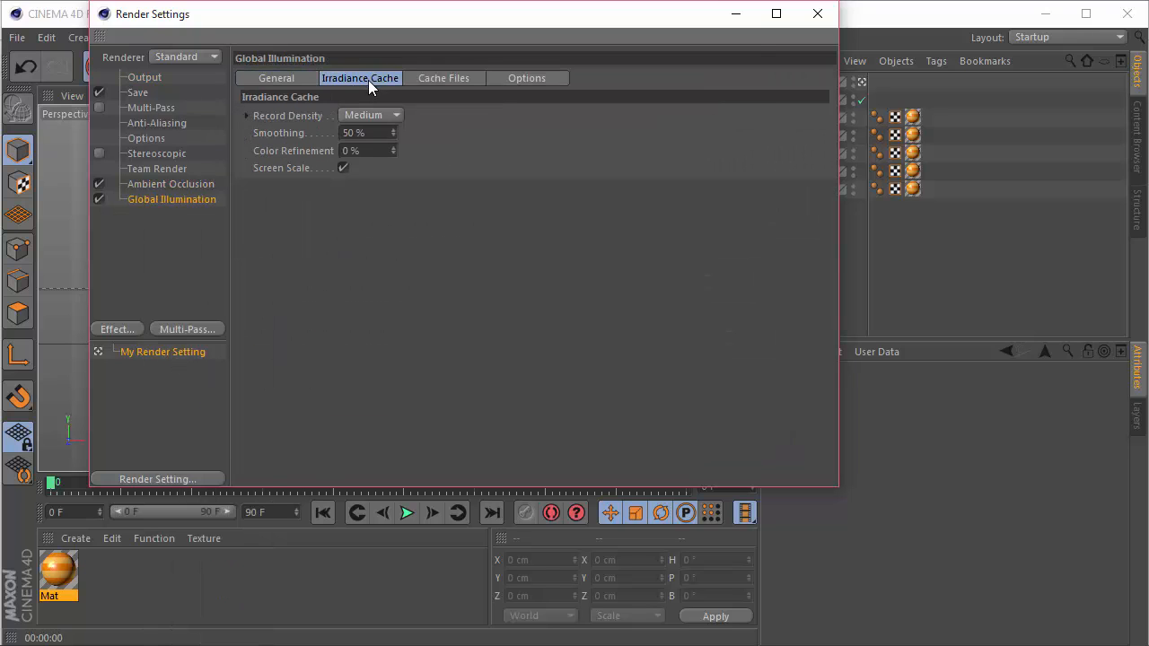
pyautogui.click(388, 116)
pyautogui.click(384, 167)
pyautogui.click(445, 82)
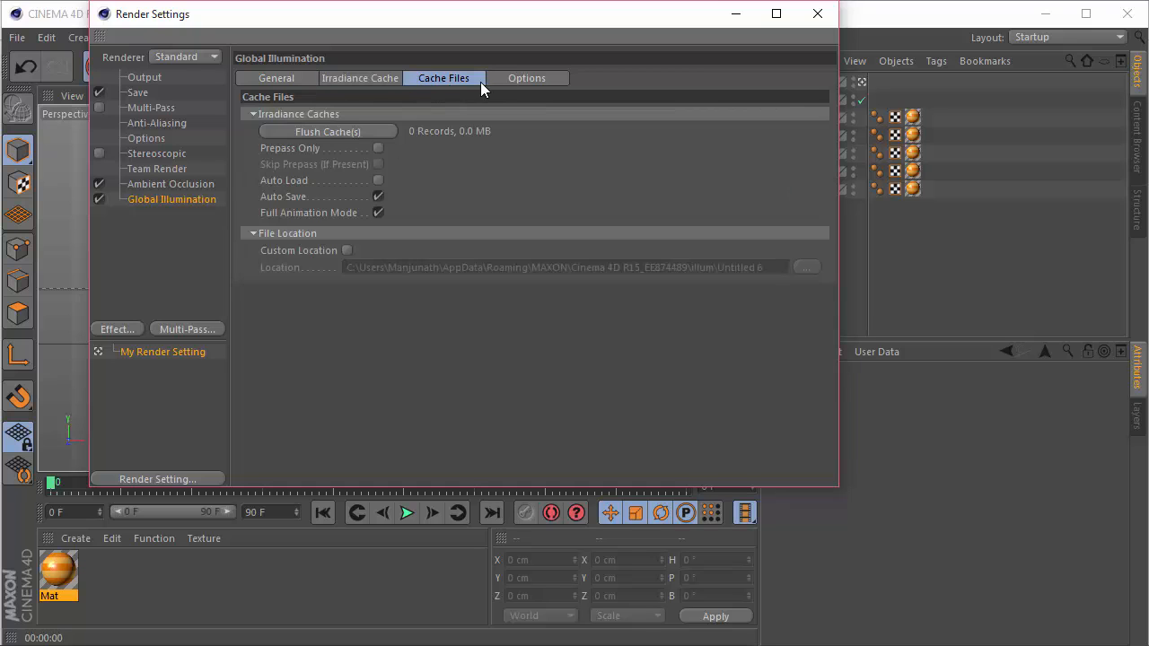
pyautogui.click(291, 79)
# Set the render's Anti-Aliasing to Best, close the render settings and render the perspective view
pyautogui.click(170, 182)
pyautogui.click(160, 123)
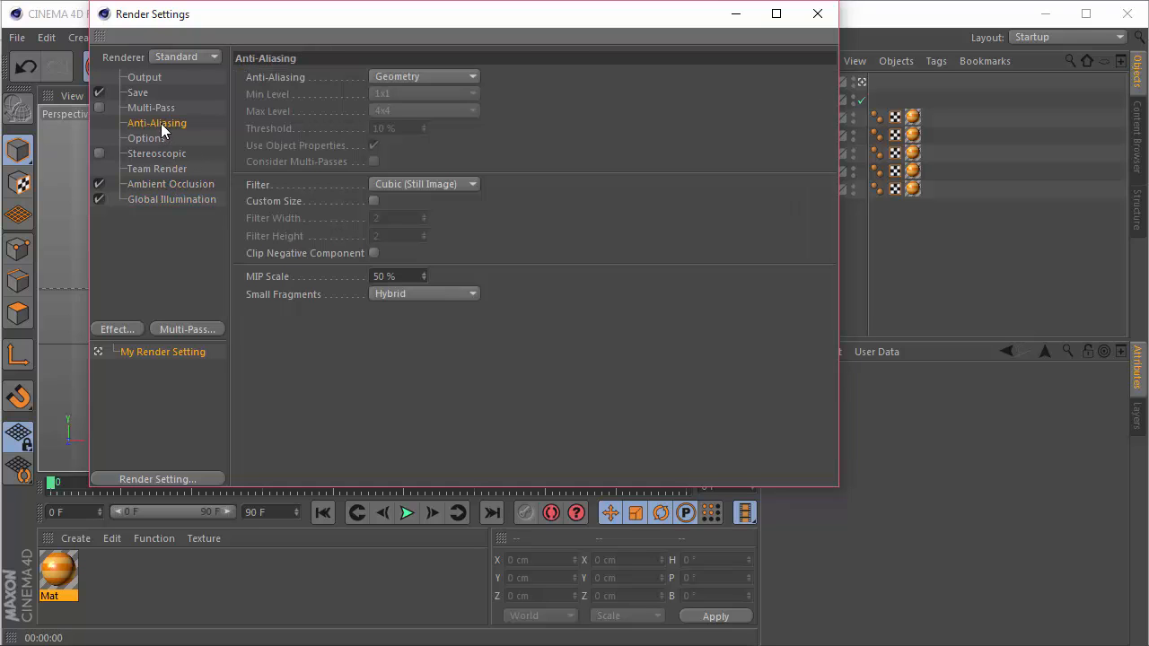
pyautogui.click(395, 77)
pyautogui.click(387, 131)
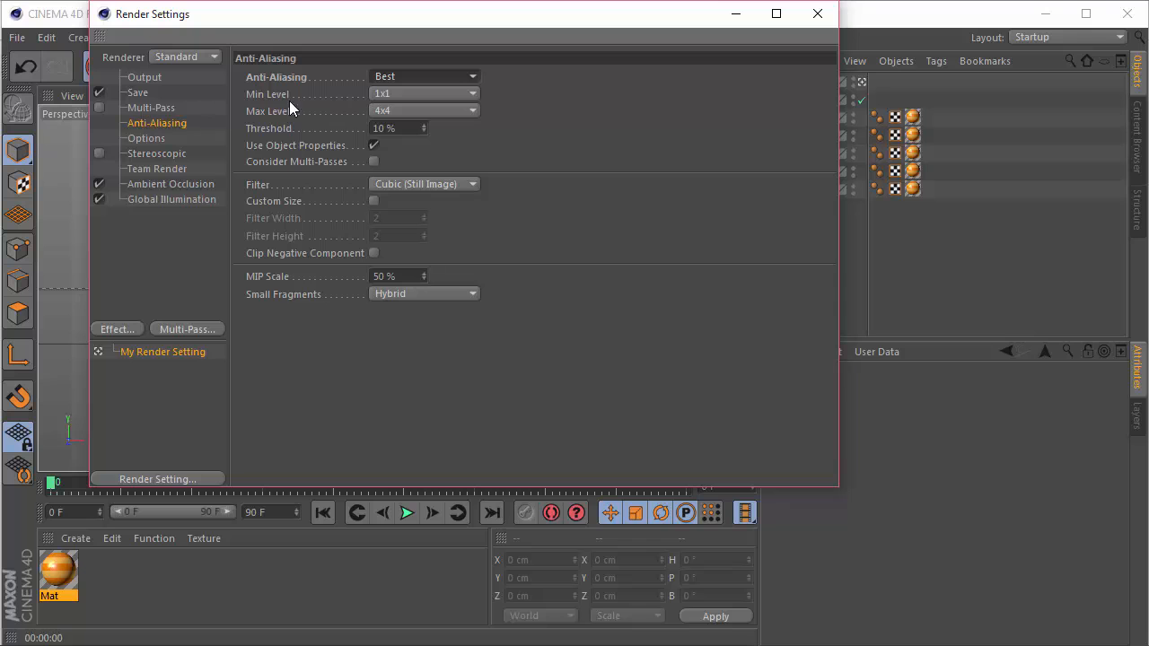
pyautogui.click(817, 14)
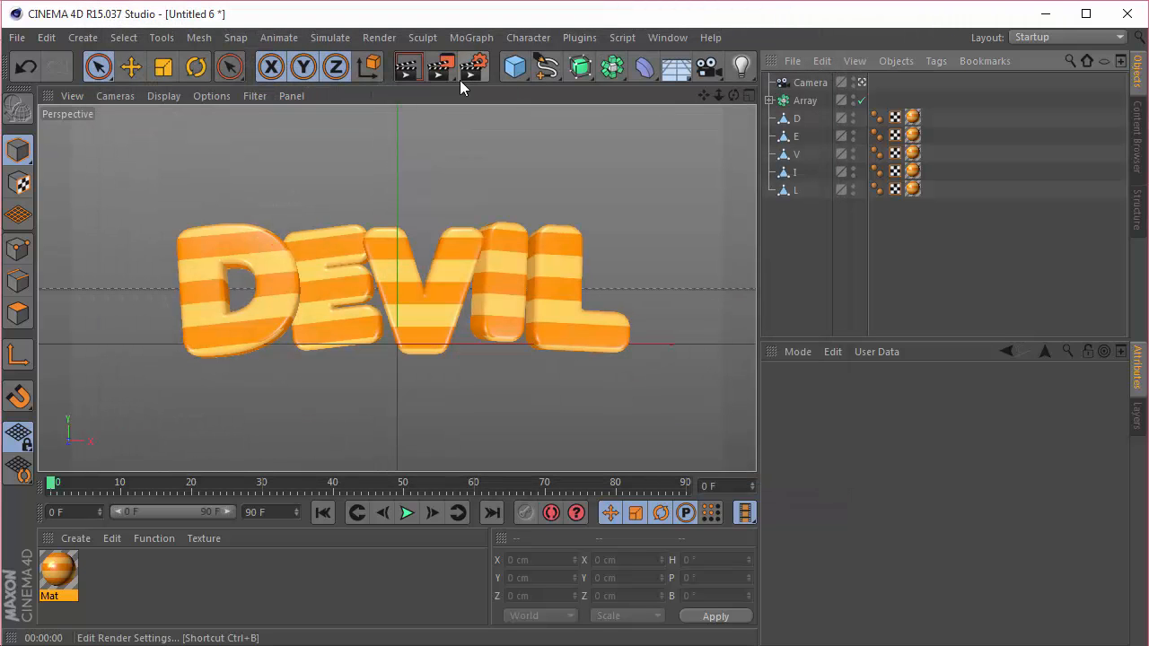
pyautogui.click(406, 67)
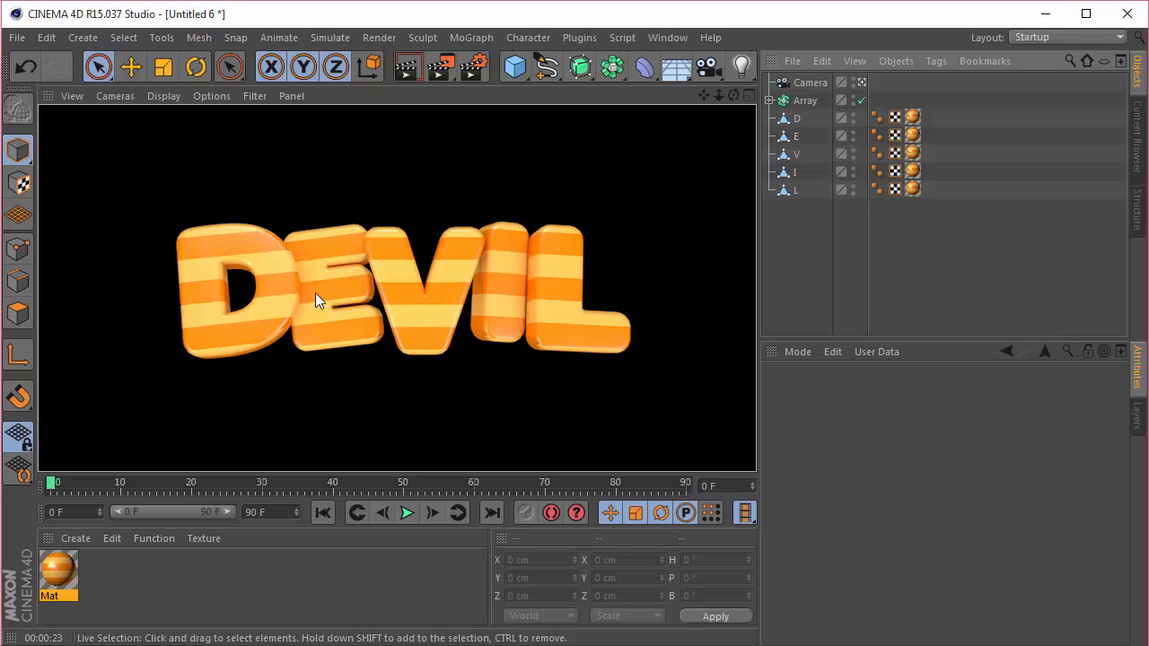
# Add the HDR Studio Rig from the GSG HDRI studio pack presets to the scene
pyautogui.click(1137, 143)
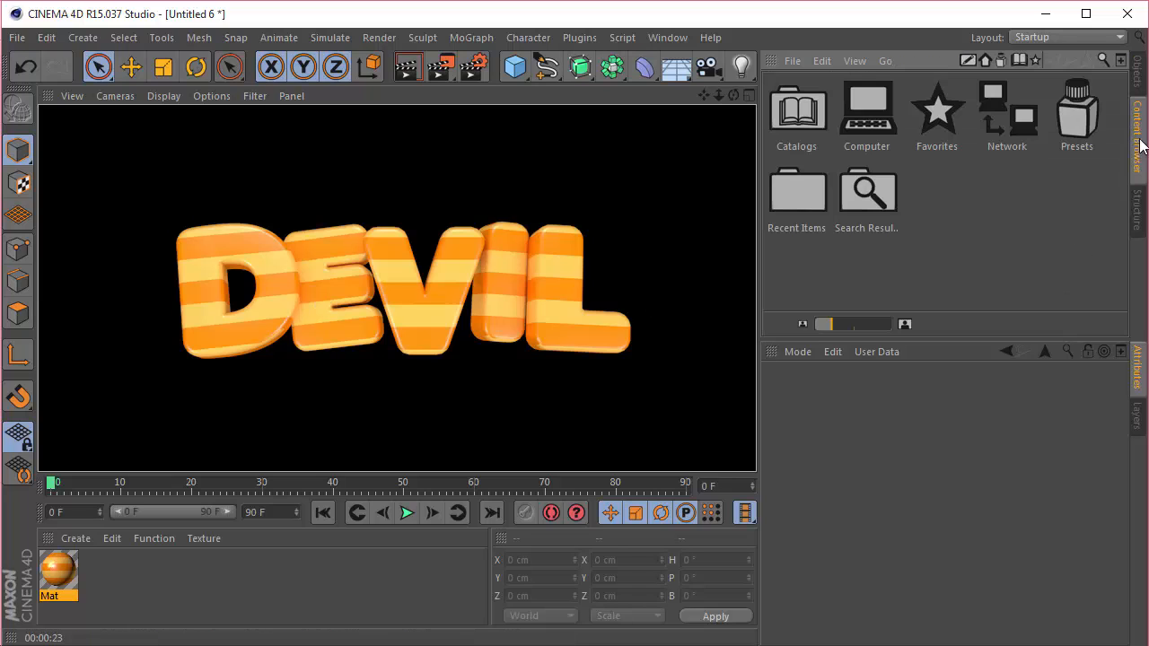
pyautogui.doubleClick(1095, 126)
pyautogui.click(1002, 126)
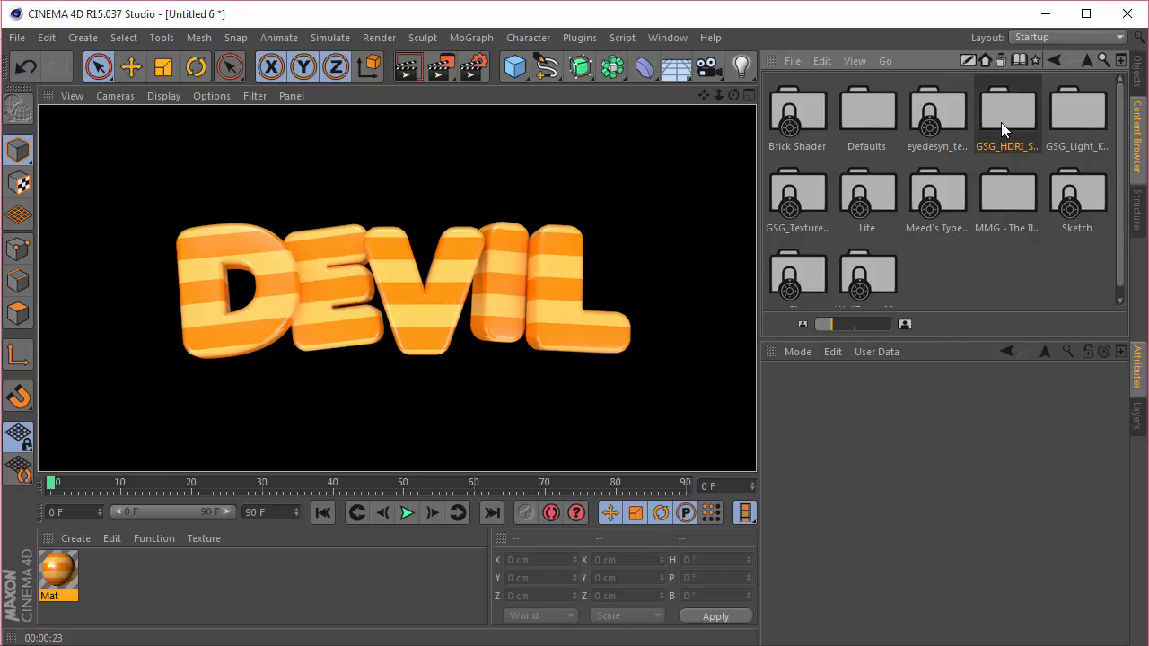
pyautogui.doubleClick(1001, 122)
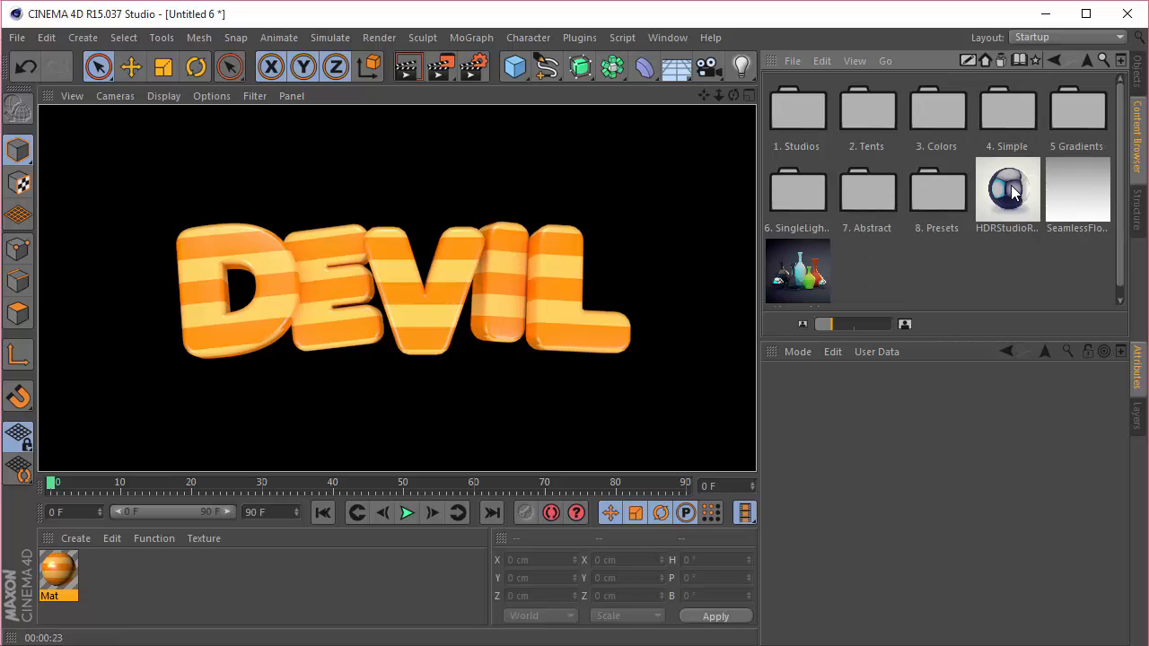
pyautogui.doubleClick(1013, 192)
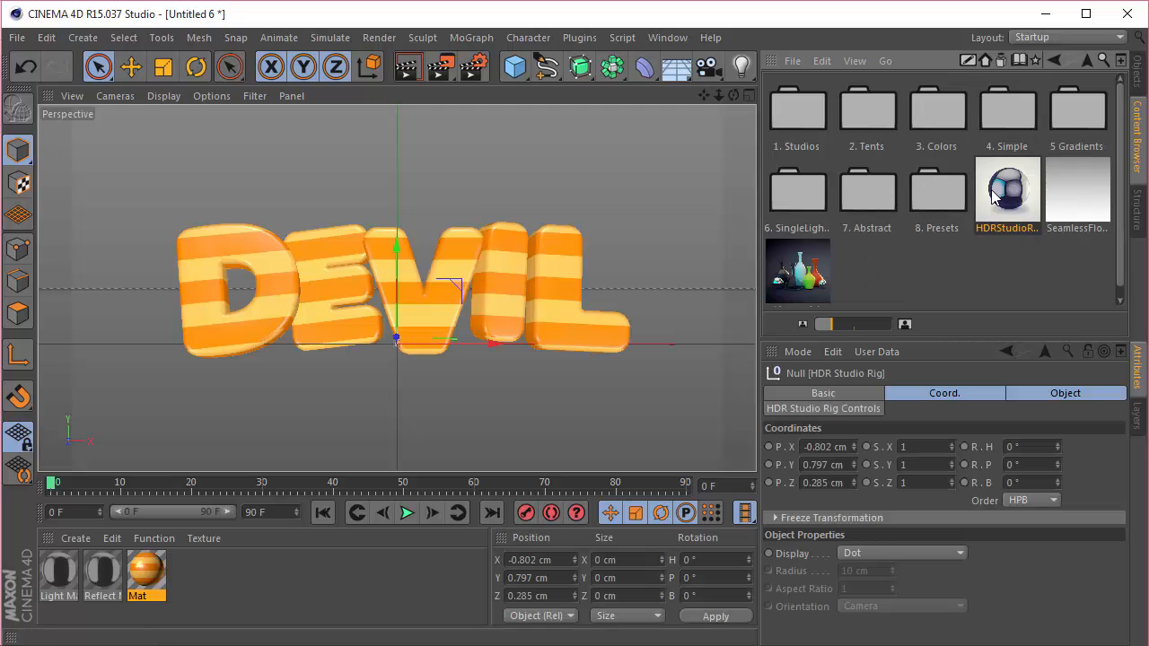
# Load Studio4.hdr from the 1. Studios preset folder as the HDR Studio Rig's HDR File
pyautogui.doubleClick(795, 120)
pyautogui.scroll(-3, 1119, 139)
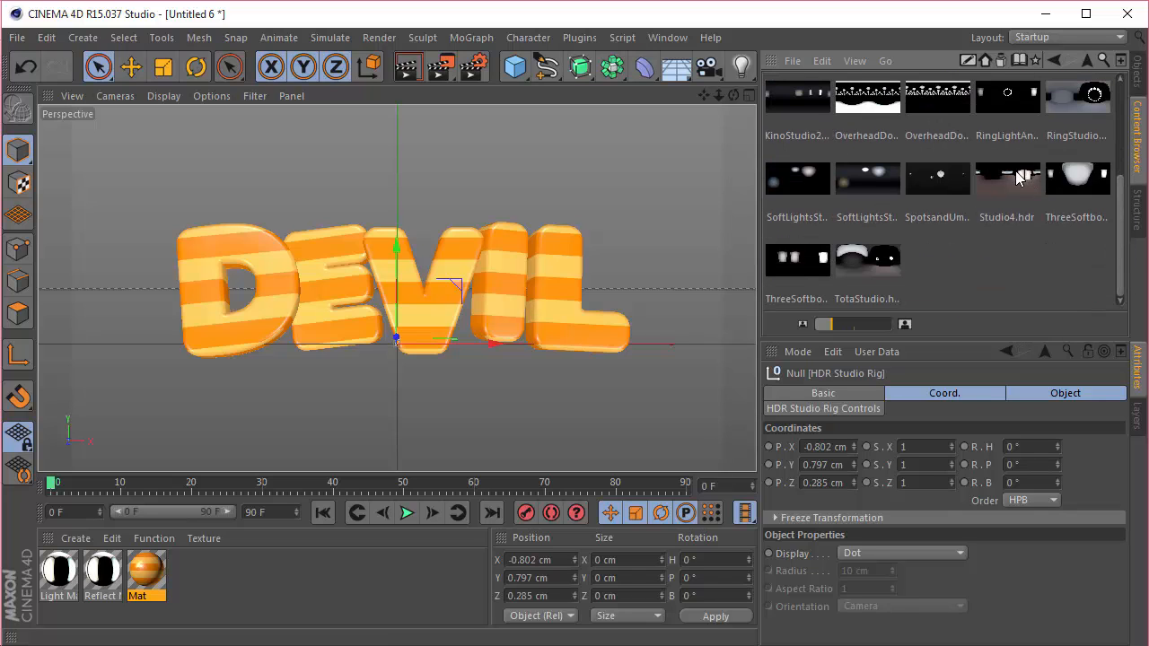
pyautogui.click(866, 409)
pyautogui.moveTo(1030, 180); pyautogui.dragTo(976, 465)
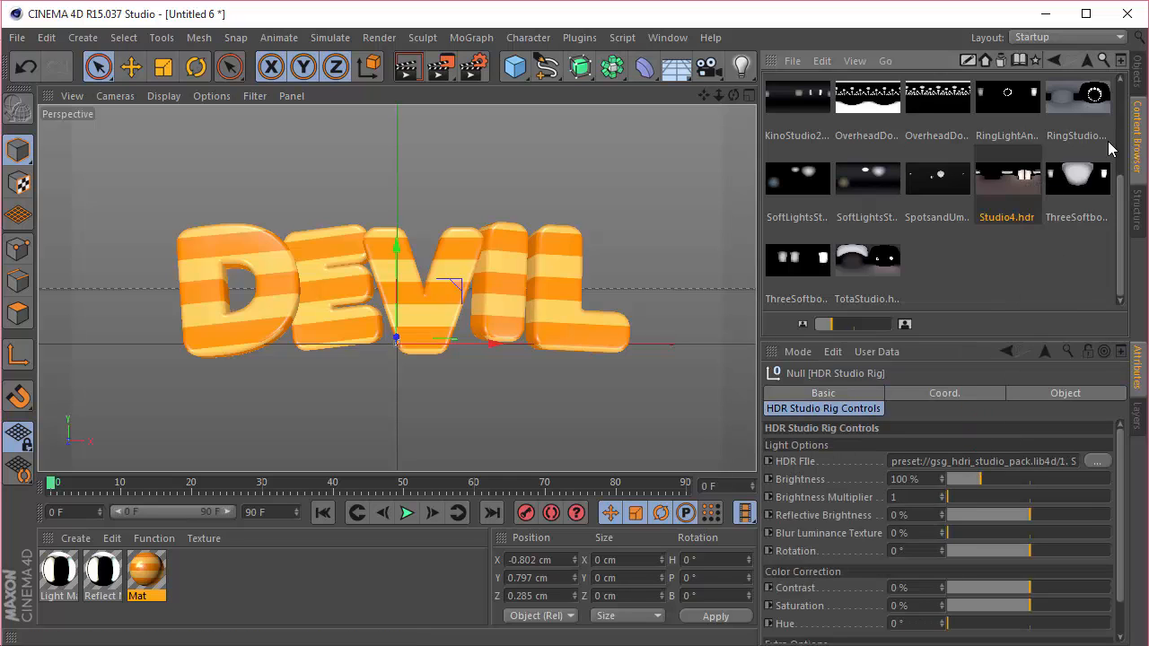
# Deselect the HDR Studio Rig and add a Background object to the scene
pyautogui.click(1137, 85)
pyautogui.click(859, 281)
pyautogui.click(676, 67)
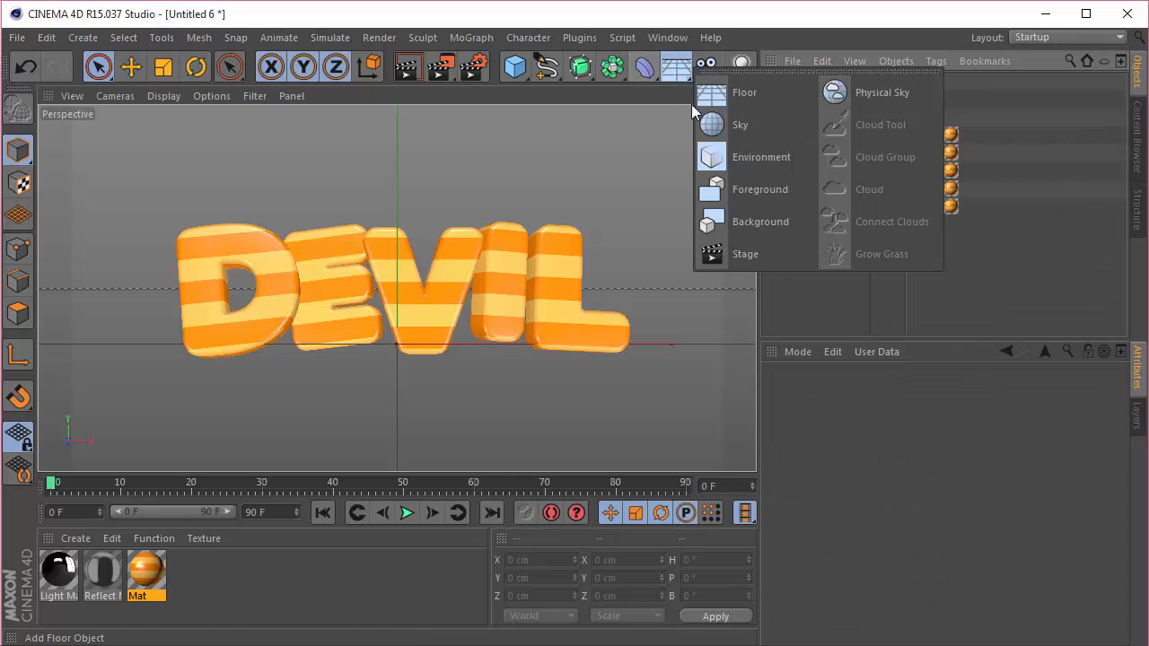
pyautogui.click(769, 227)
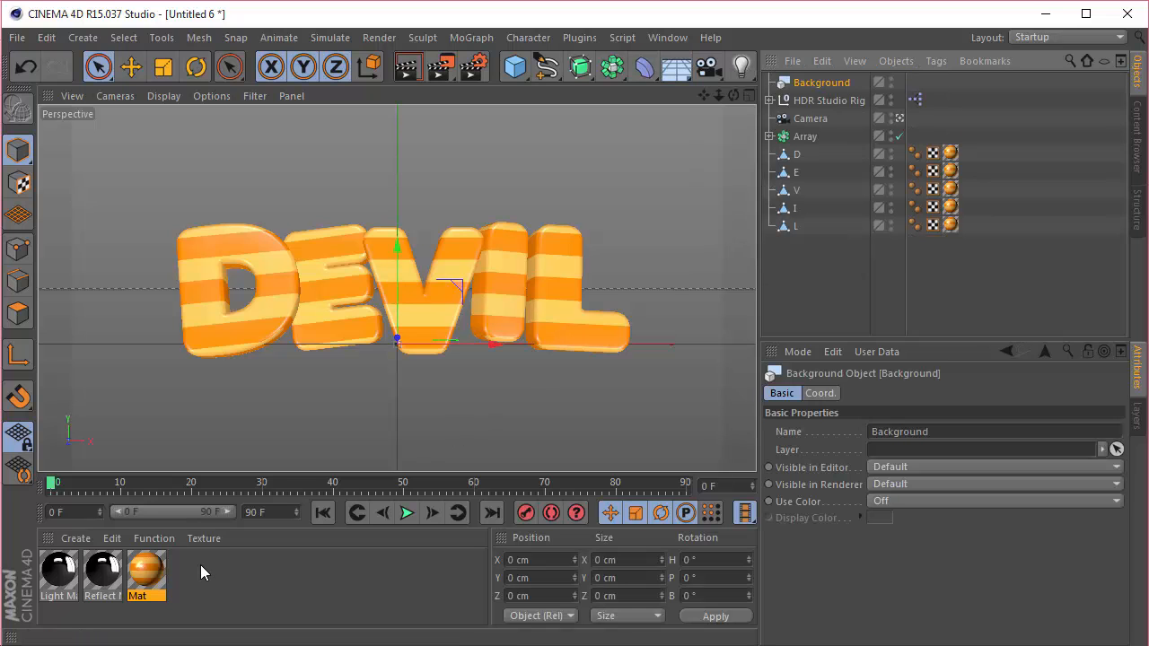
# Create a new material with Specular off, and give its Reflection texture a Gradient of type 2D - Circular
pyautogui.doubleClick(232, 563)
pyautogui.doubleClick(58, 570)
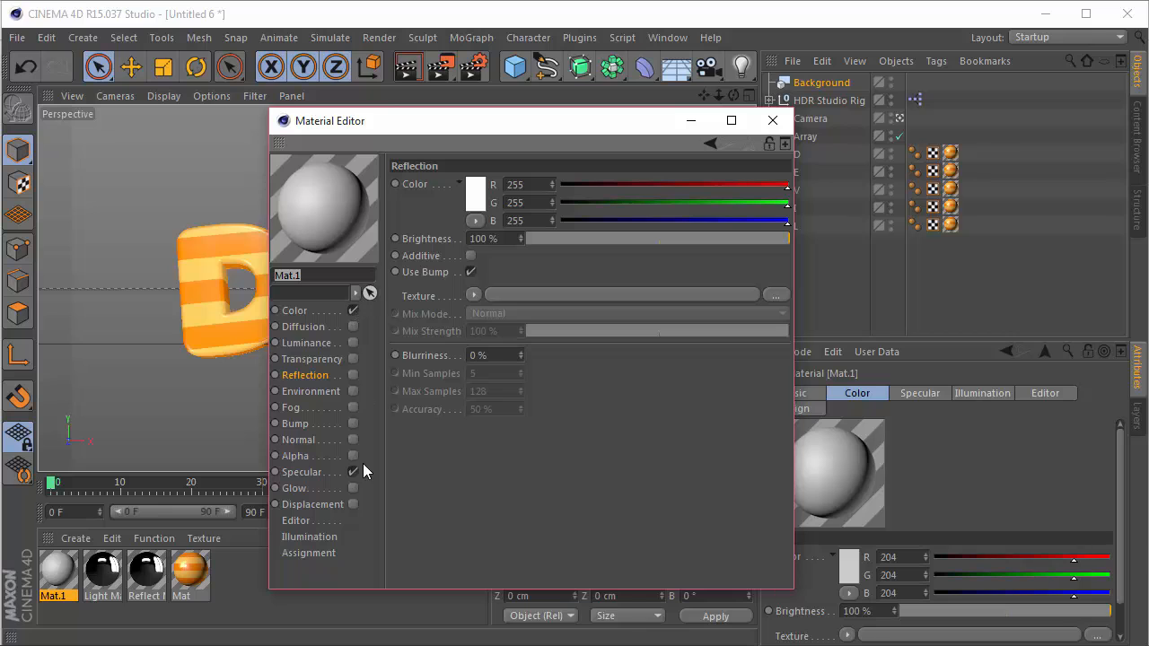
pyautogui.click(353, 471)
pyautogui.click(473, 295)
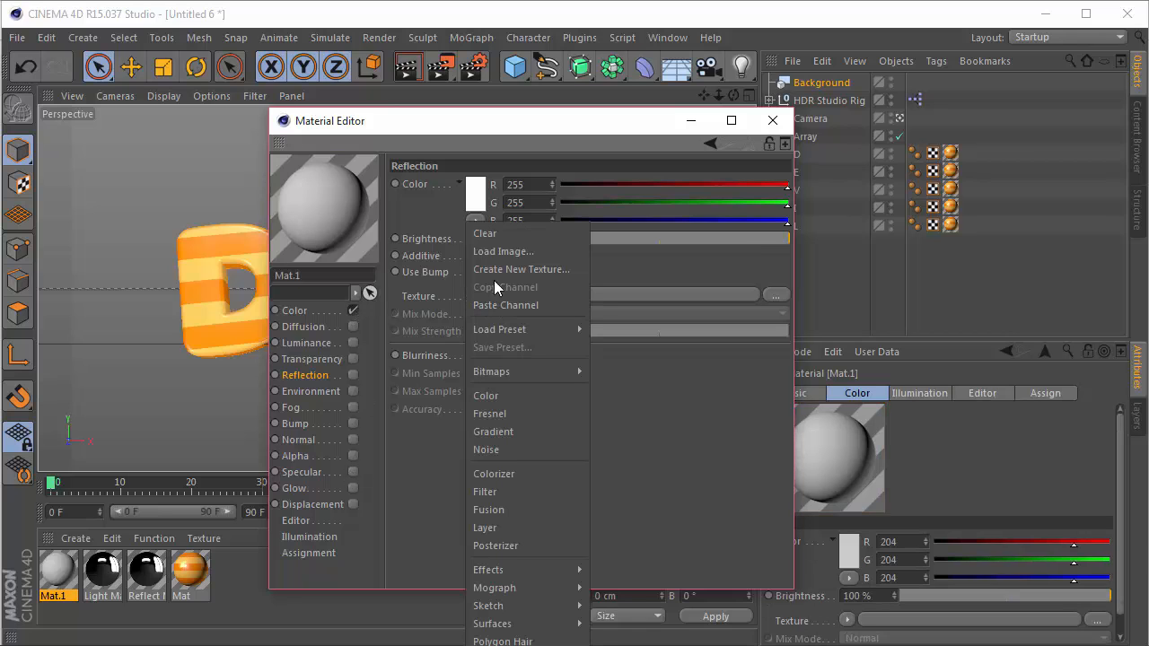
pyautogui.click(509, 431)
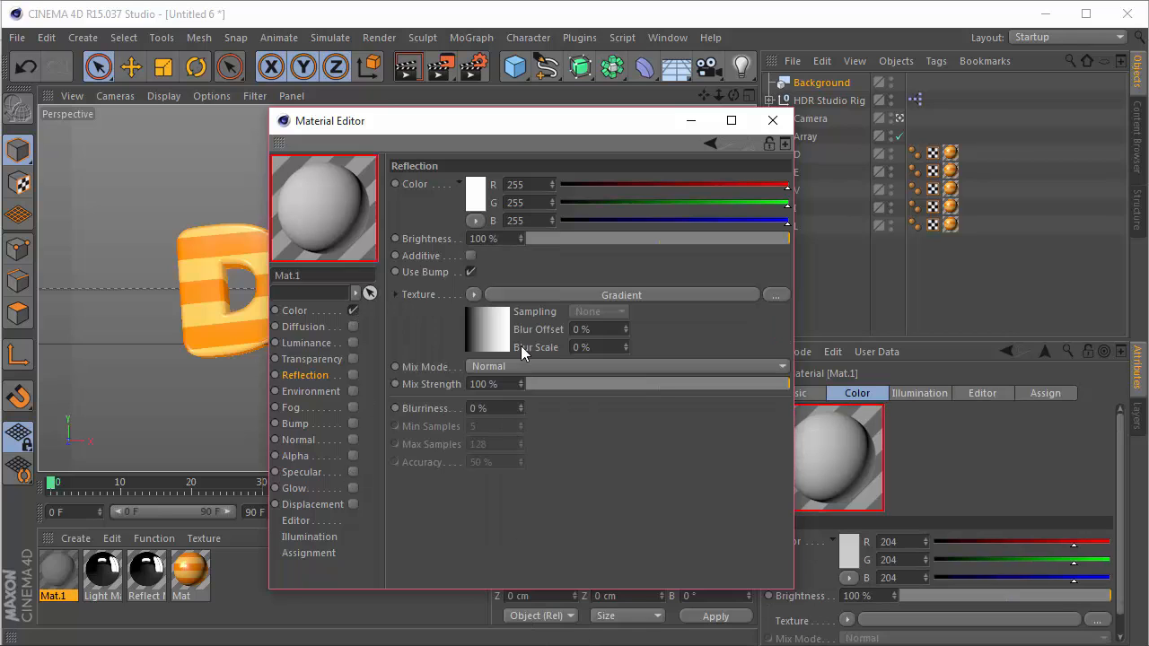
pyautogui.click(488, 321)
pyautogui.click(488, 336)
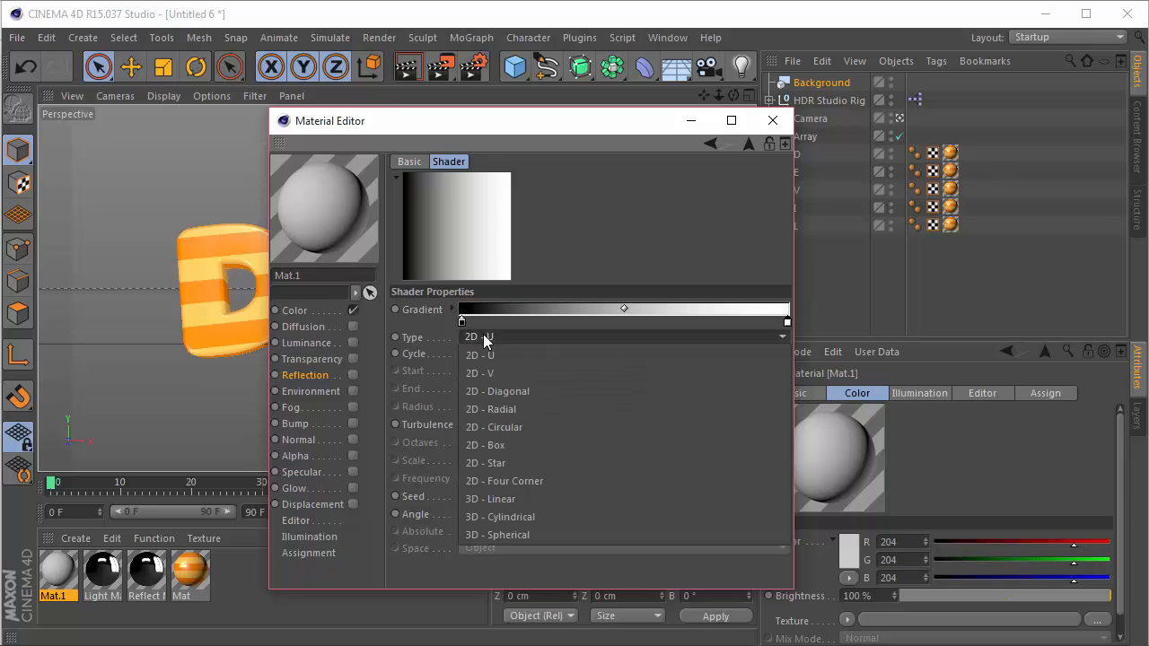
pyautogui.click(529, 429)
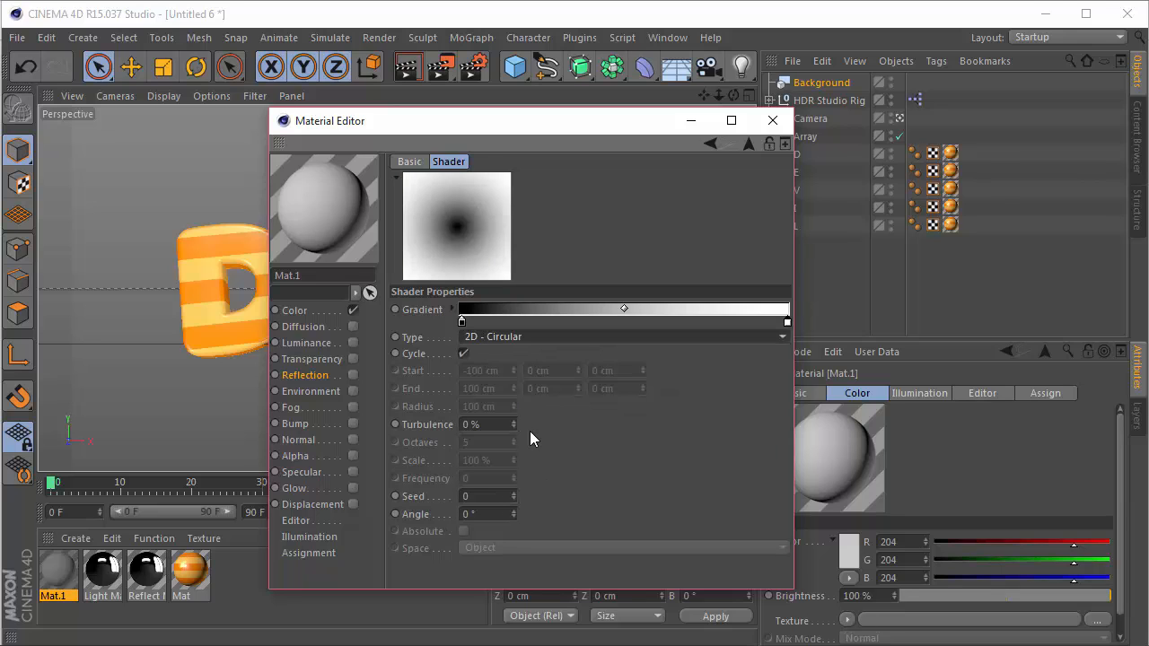
# Colour the gradient from RGB 0, 89, 255 at the centre to RGB 0, 31, 143 at the edge, and close the material
pyautogui.doubleClick(463, 322)
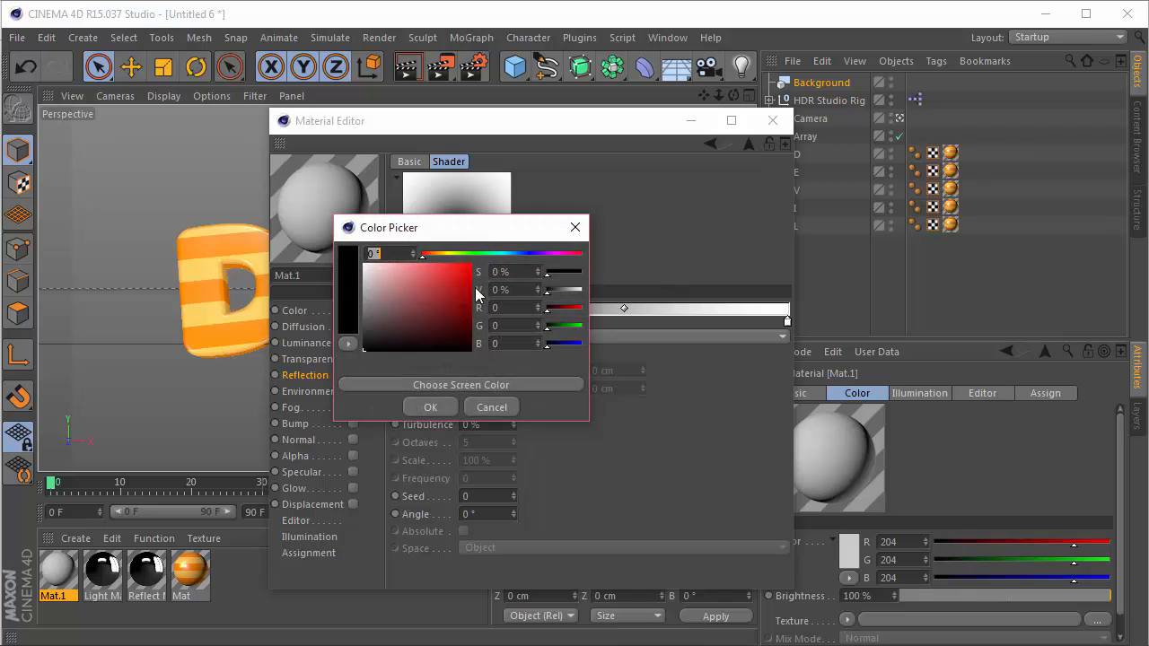
pyautogui.moveTo(515, 256); pyautogui.dragTo(523, 259)
pyautogui.moveTo(463, 289); pyautogui.dragTo(523, 255)
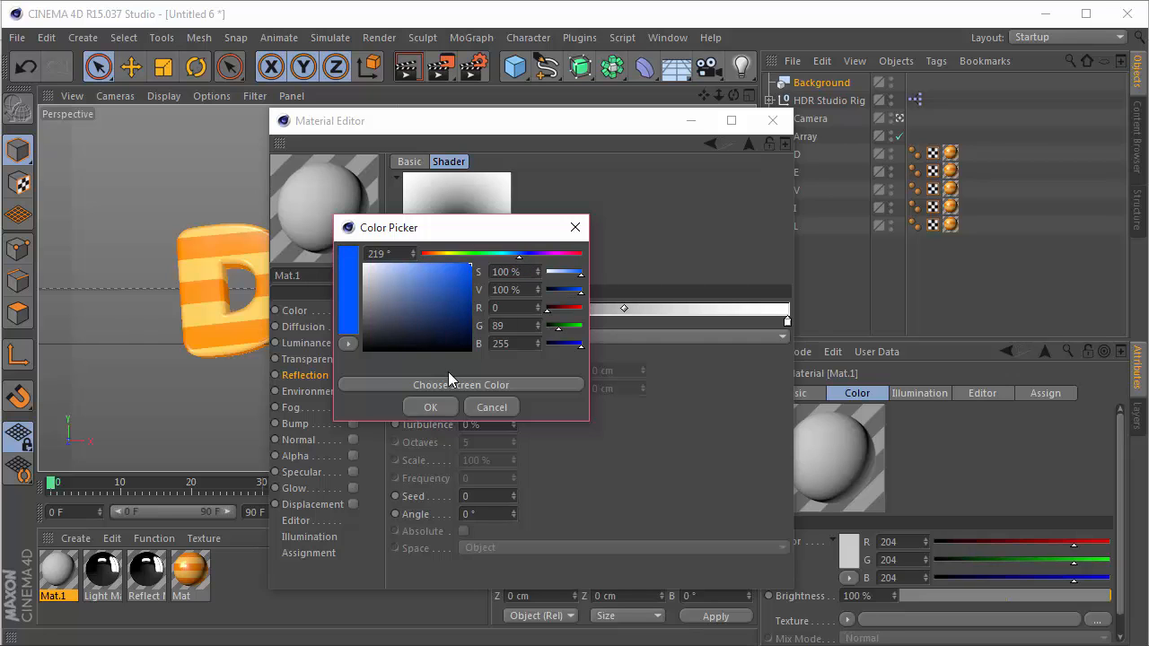
pyautogui.click(430, 406)
pyautogui.doubleClick(788, 322)
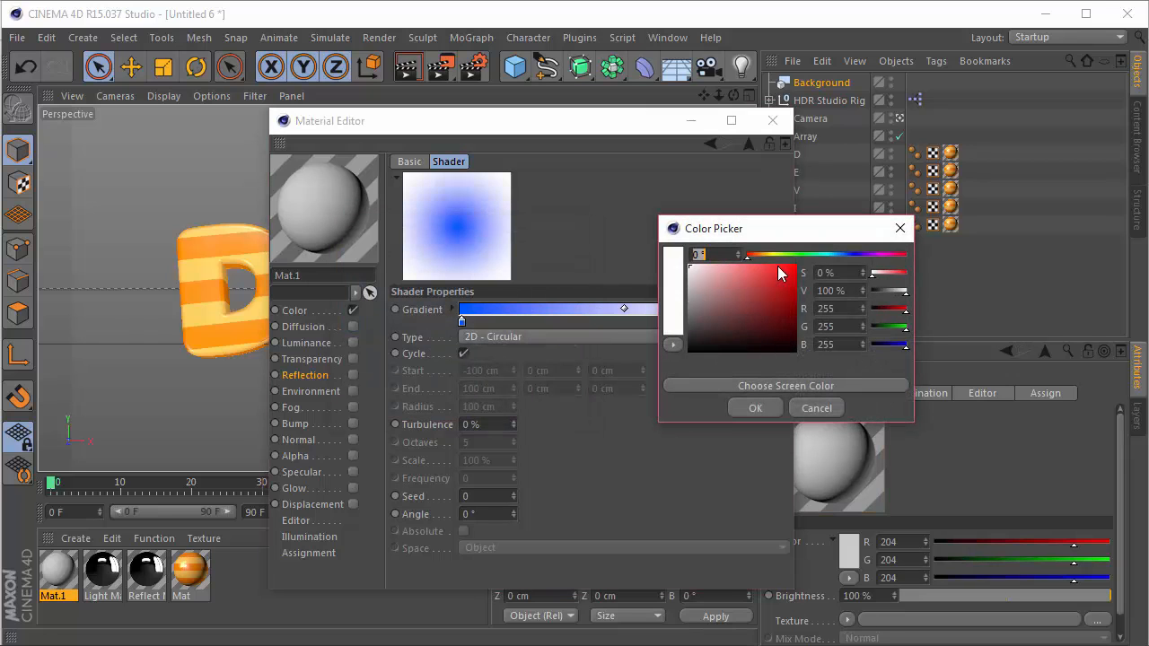
pyautogui.click(831, 256)
pyautogui.moveTo(835, 257); pyautogui.dragTo(847, 258)
pyautogui.moveTo(783, 309); pyautogui.dragTo(853, 302)
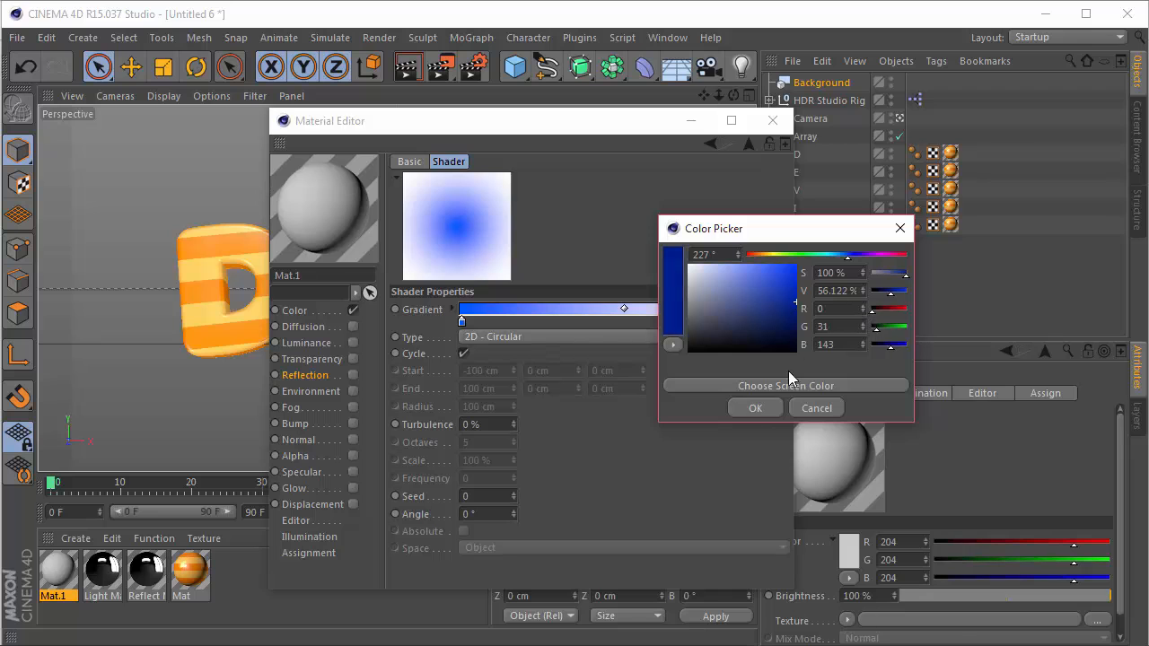
pyautogui.click(764, 409)
pyautogui.click(772, 121)
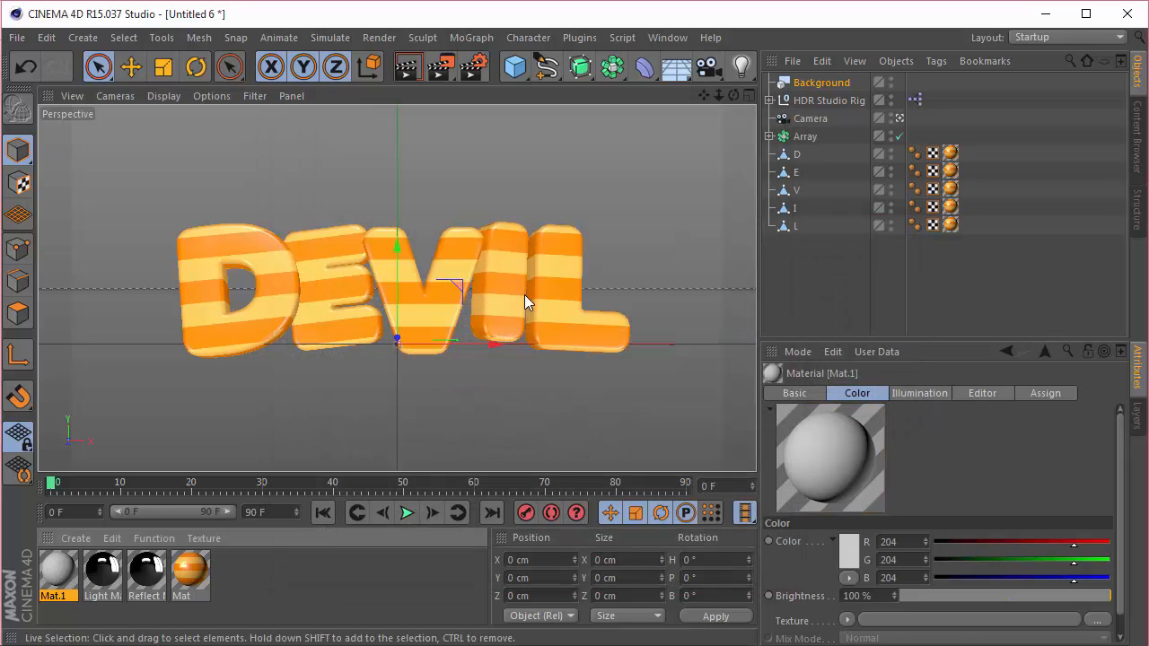
# Copy Mat.1's gradient from the Reflection texture to the Color texture, and assign the material to the Background object
pyautogui.doubleClick(59, 574)
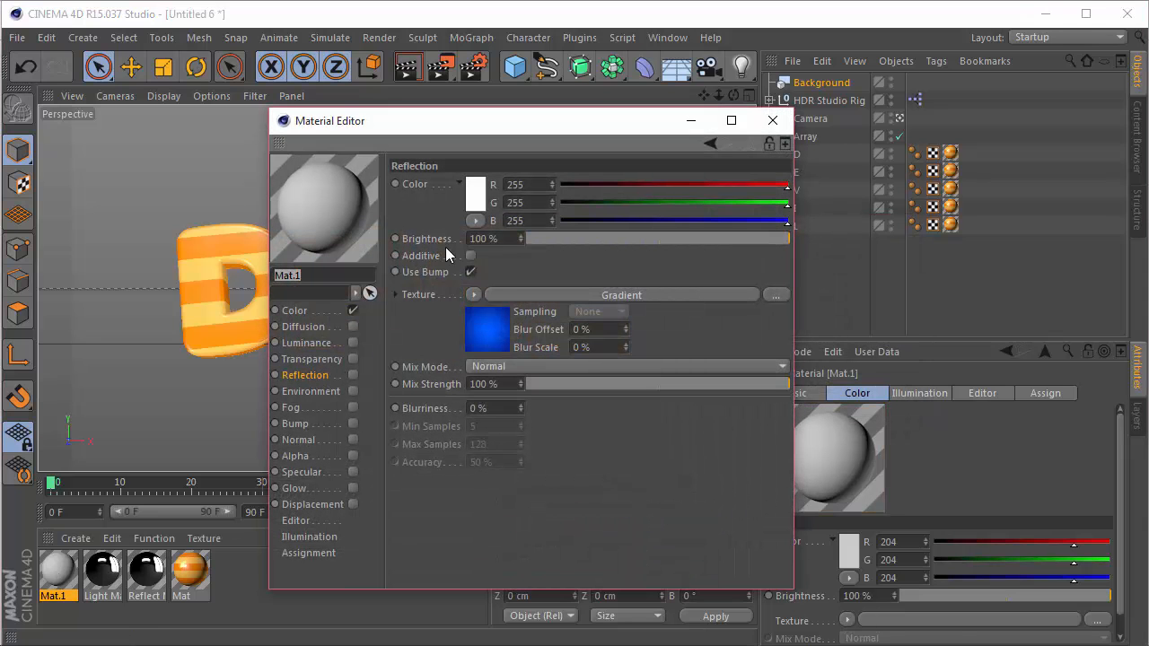
pyautogui.click(476, 294)
pyautogui.press('Escape')
pyautogui.click(295, 311)
pyautogui.click(472, 263)
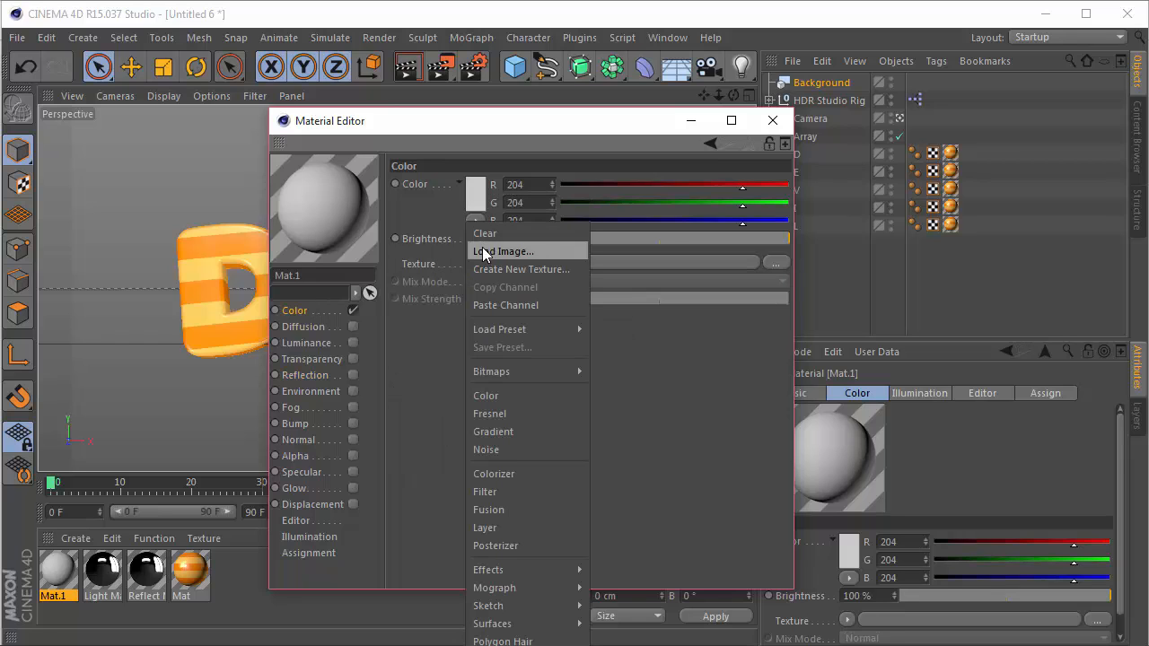
pyautogui.click(500, 305)
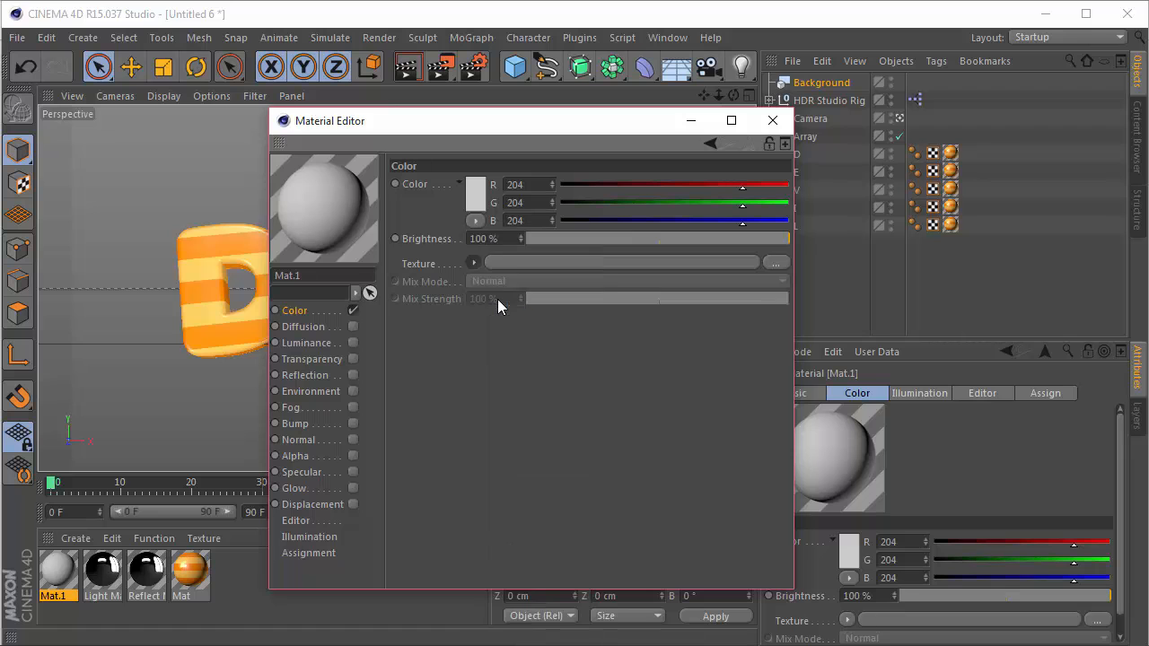
pyautogui.click(772, 120)
pyautogui.moveTo(58, 571); pyautogui.dragTo(819, 83)
# Render the perspective view, and set the HDR Studio Rig's Brightness to 70%
pyautogui.click(406, 66)
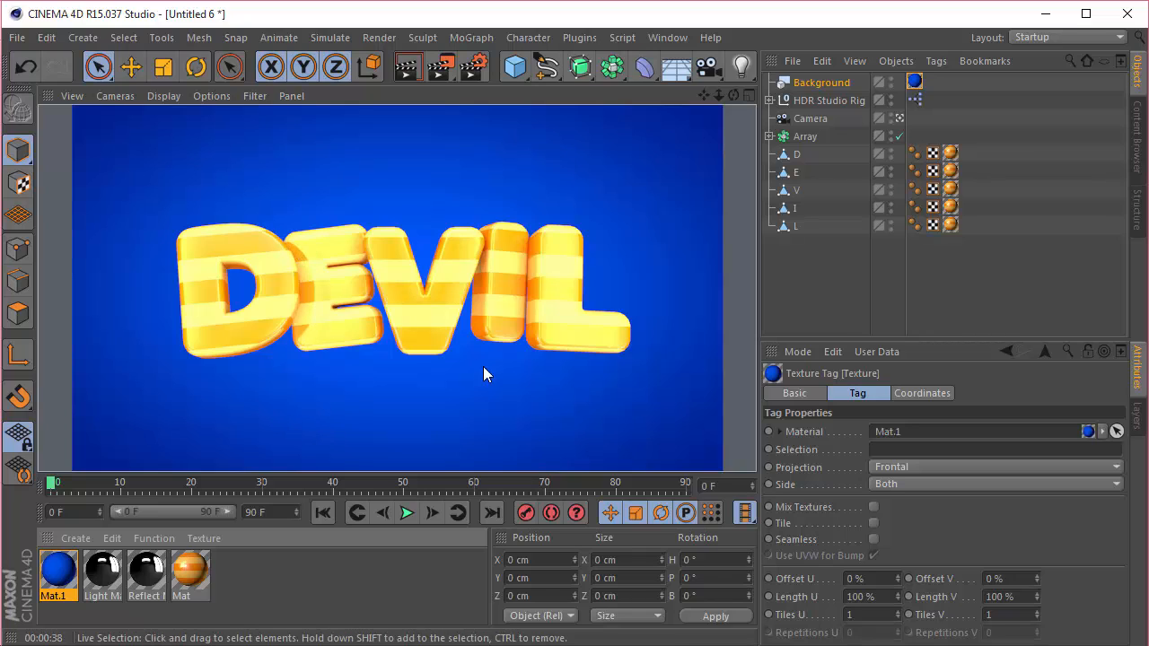
pyautogui.click(817, 100)
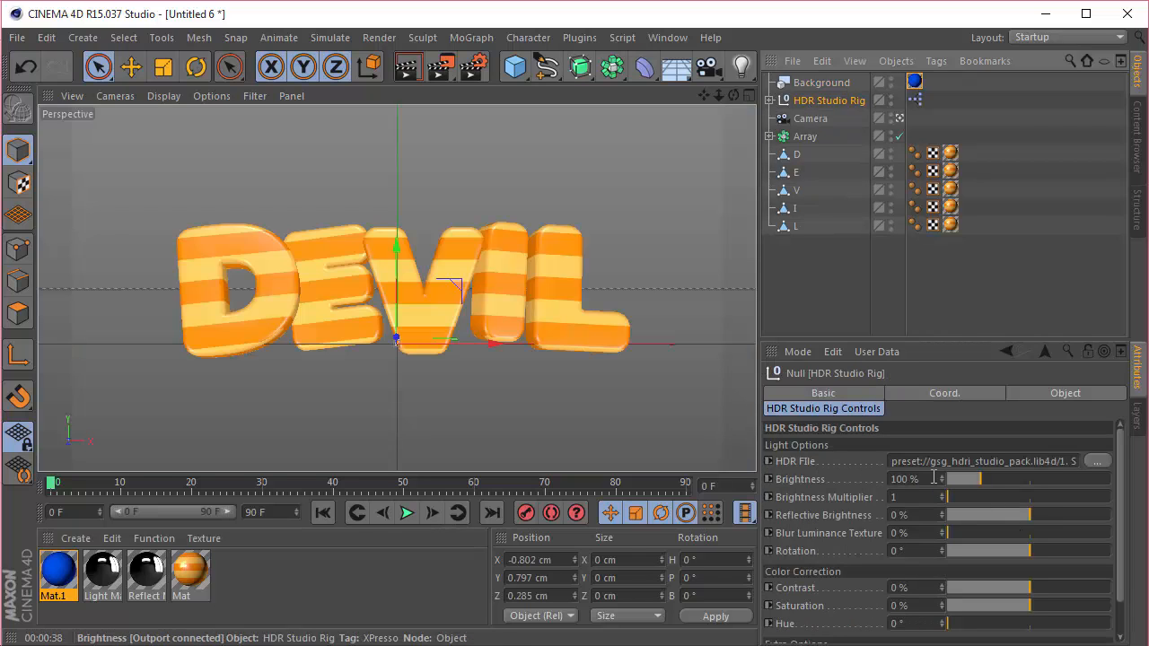
pyautogui.moveTo(920, 480); pyautogui.dragTo(721, 475)
pyautogui.write('70')
pyautogui.press('Return')
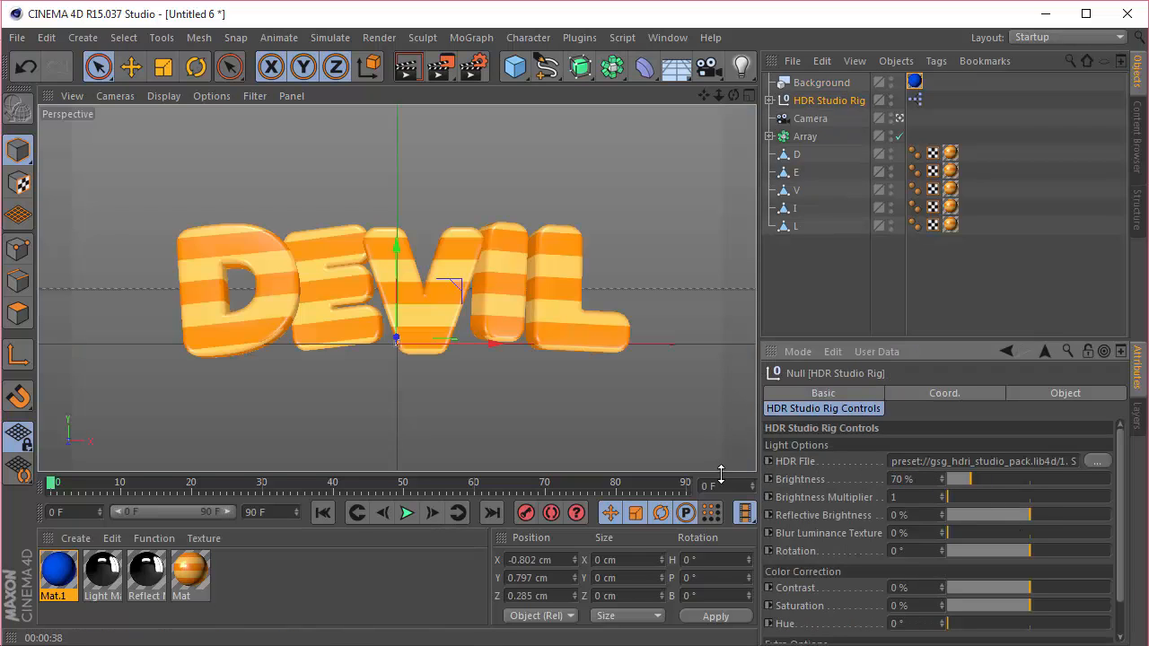
# Leave the camera view, move the letter E about 7 cm along its X axis towards the V, and return to the camera view
pyautogui.click(899, 118)
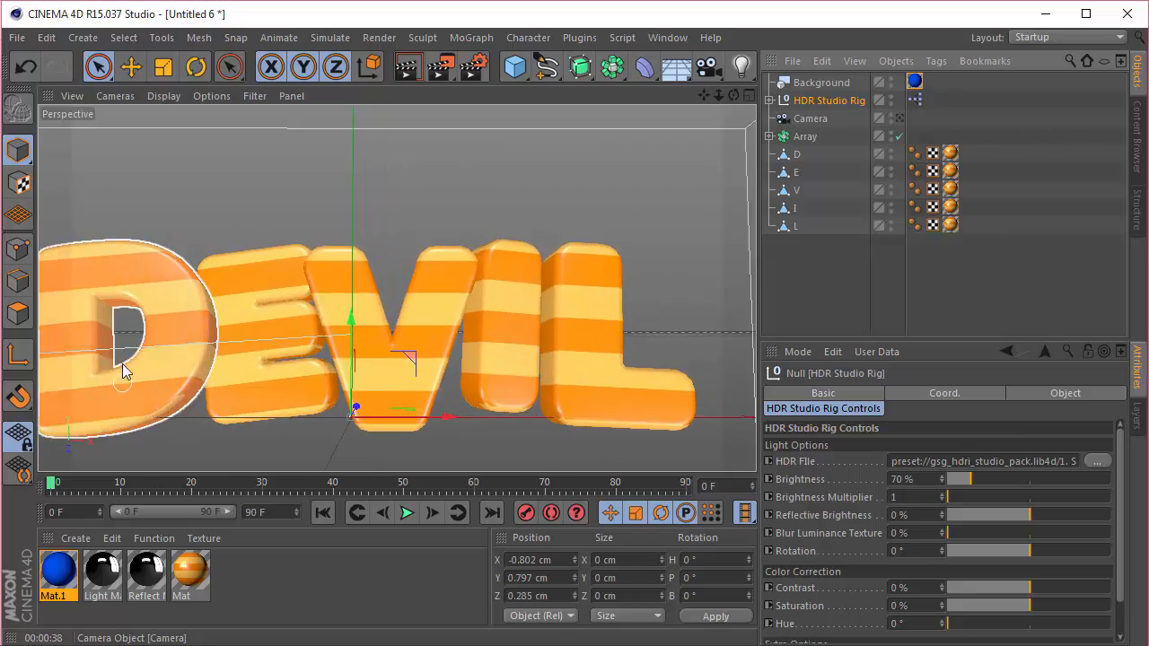
pyautogui.scroll(3, 154, 321)
pyautogui.moveTo(734, 95); pyautogui.dragTo(1060, 188)
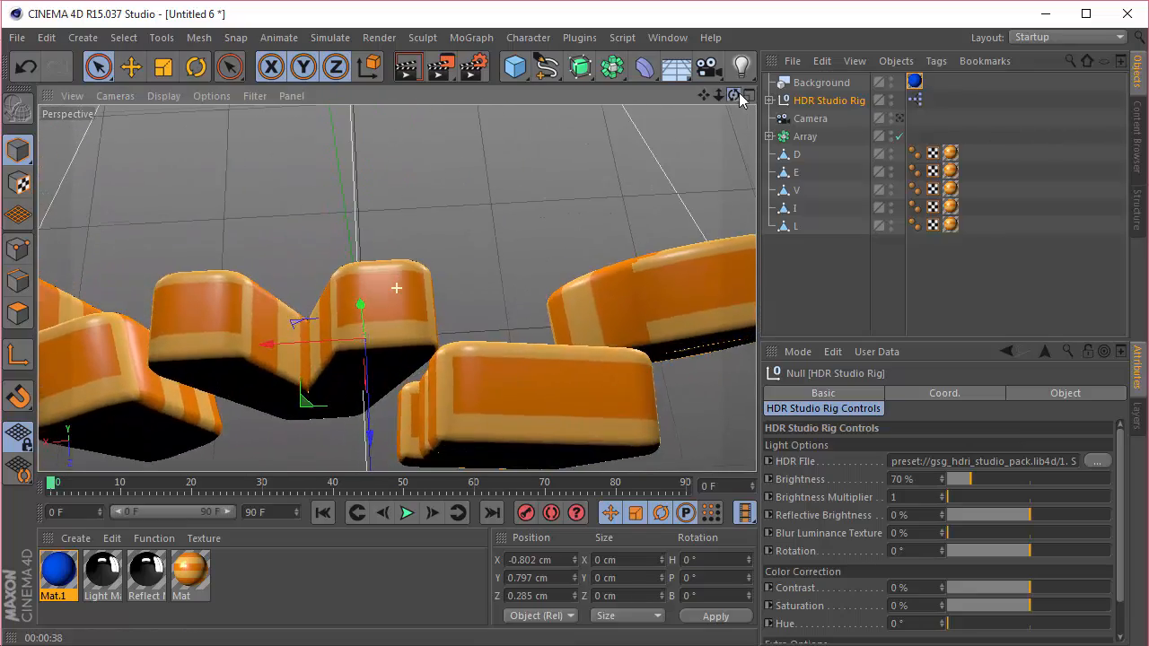
pyautogui.click(584, 368)
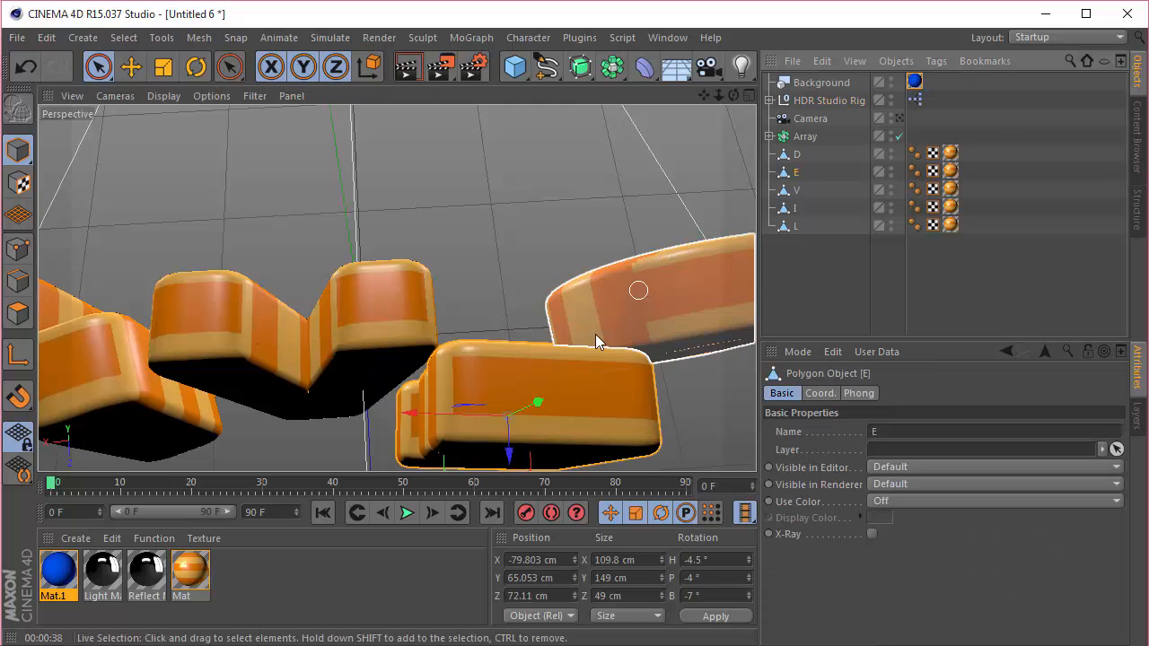
pyautogui.moveTo(456, 418); pyautogui.dragTo(444, 422)
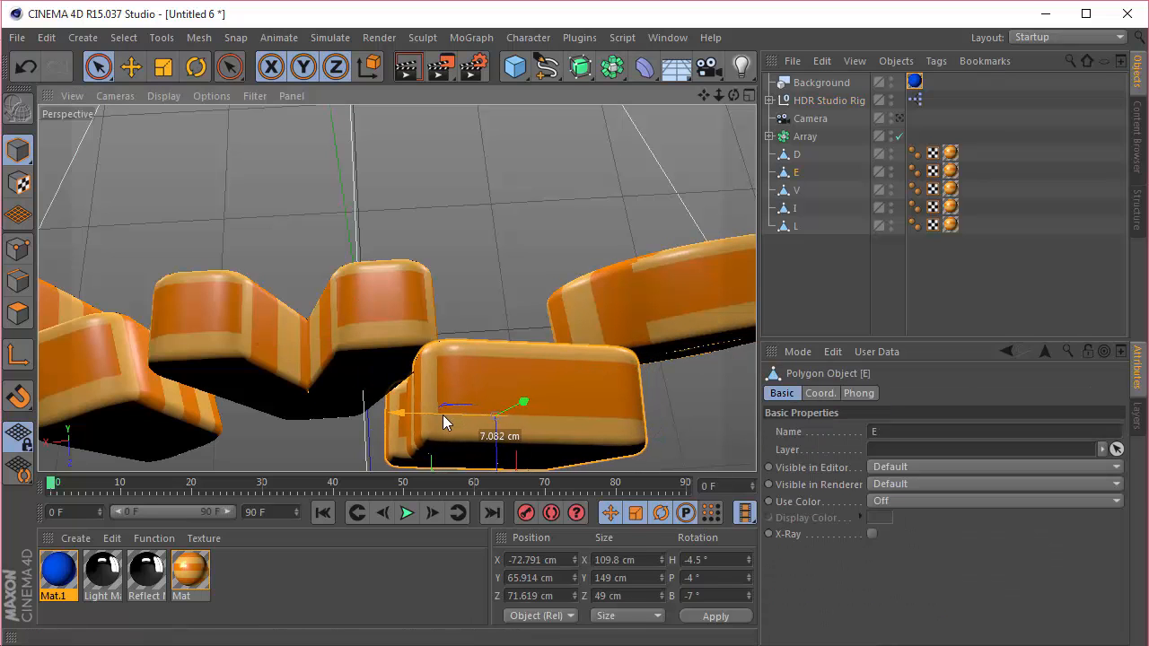
pyautogui.moveTo(733, 96); pyautogui.dragTo(647, 96)
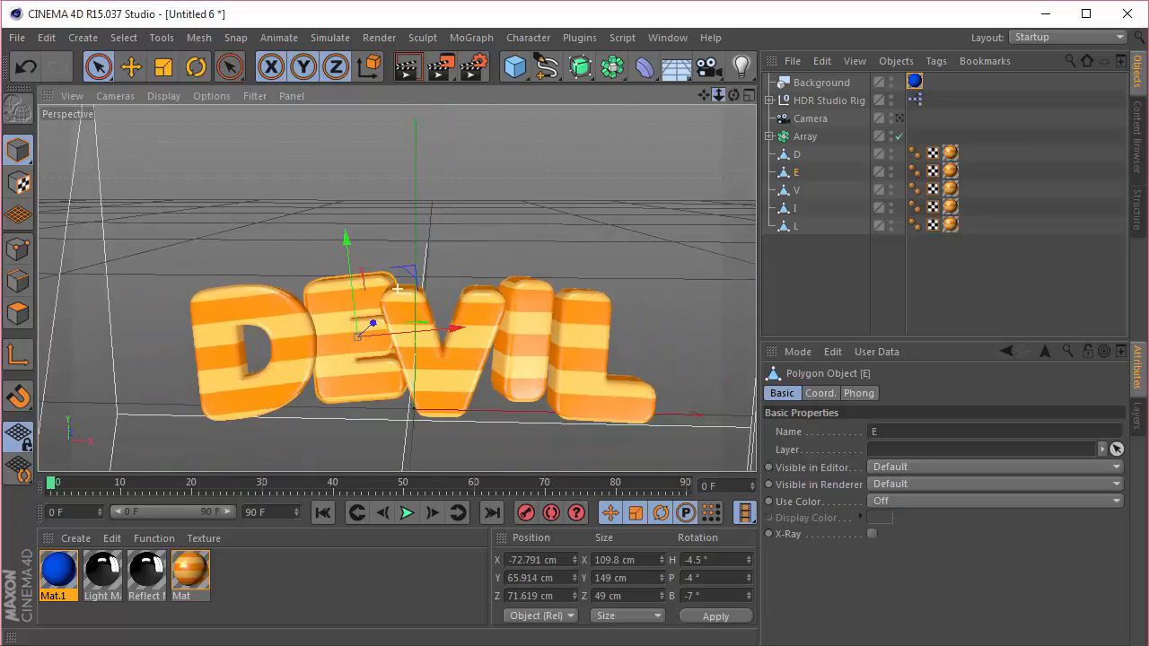
pyautogui.moveTo(734, 96)
pyautogui.mouseDown()
pyautogui.moveTo(113, 260)
pyautogui.moveTo(395, 301)
pyautogui.moveTo(718, 94)
pyautogui.mouseUp()
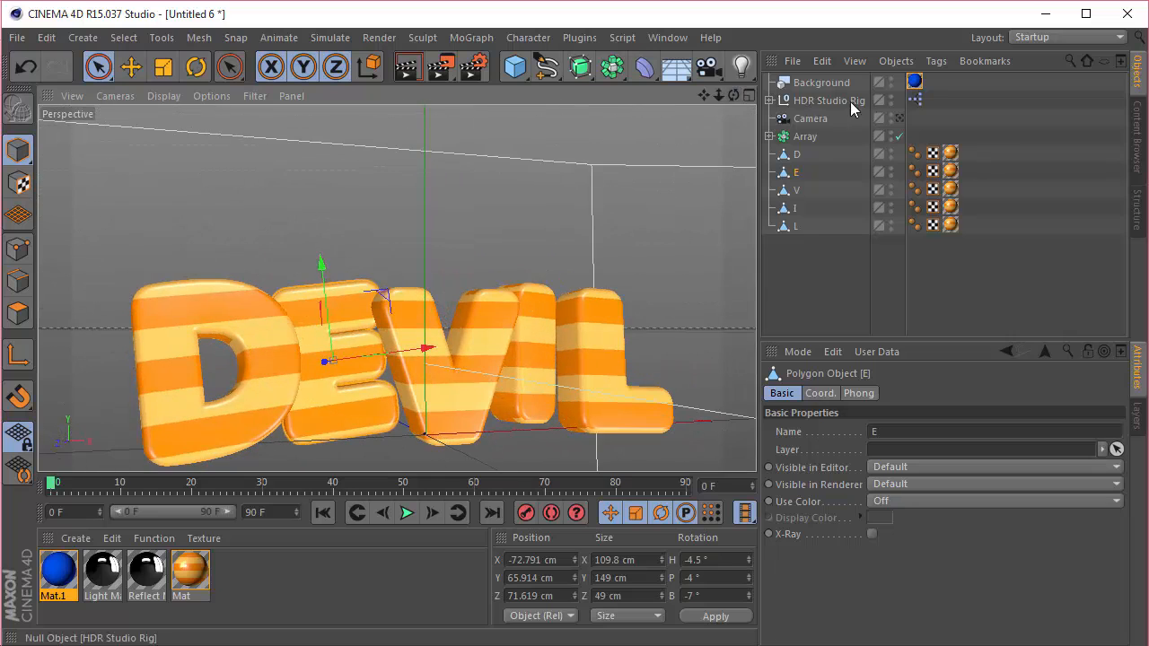
pyautogui.click(899, 119)
# Darken Mat.1's Color gradient, setting the centre knot to RGB 0, 51, 148 and the edge knot to a much darker blue
pyautogui.doubleClick(58, 570)
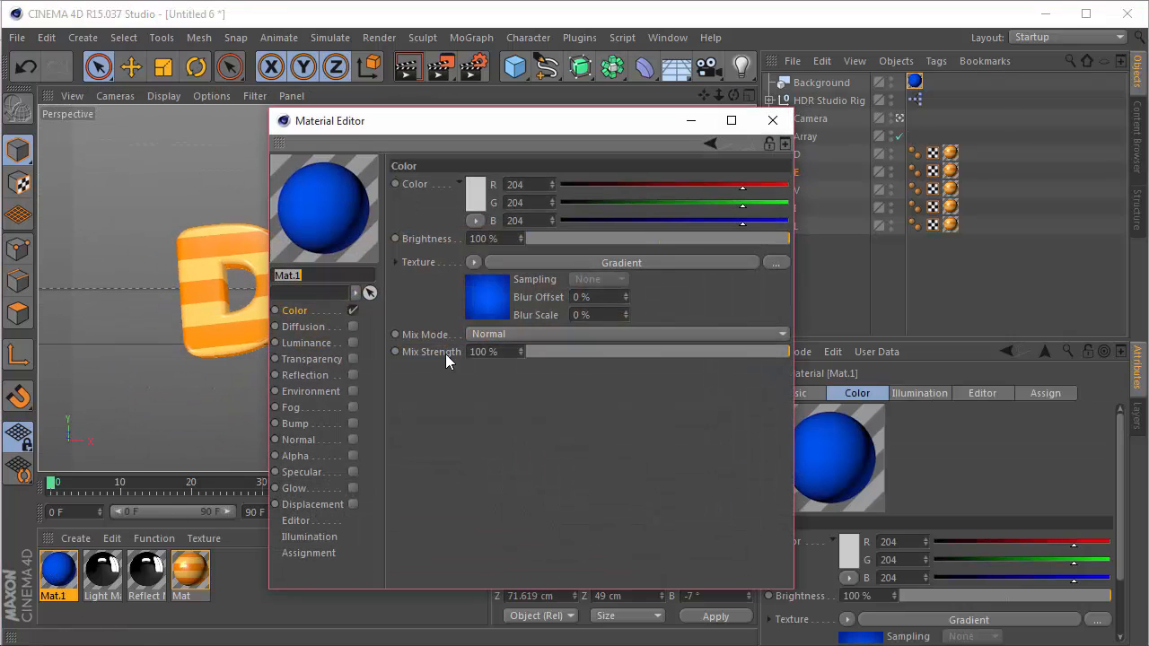
pyautogui.click(486, 297)
pyautogui.doubleClick(462, 321)
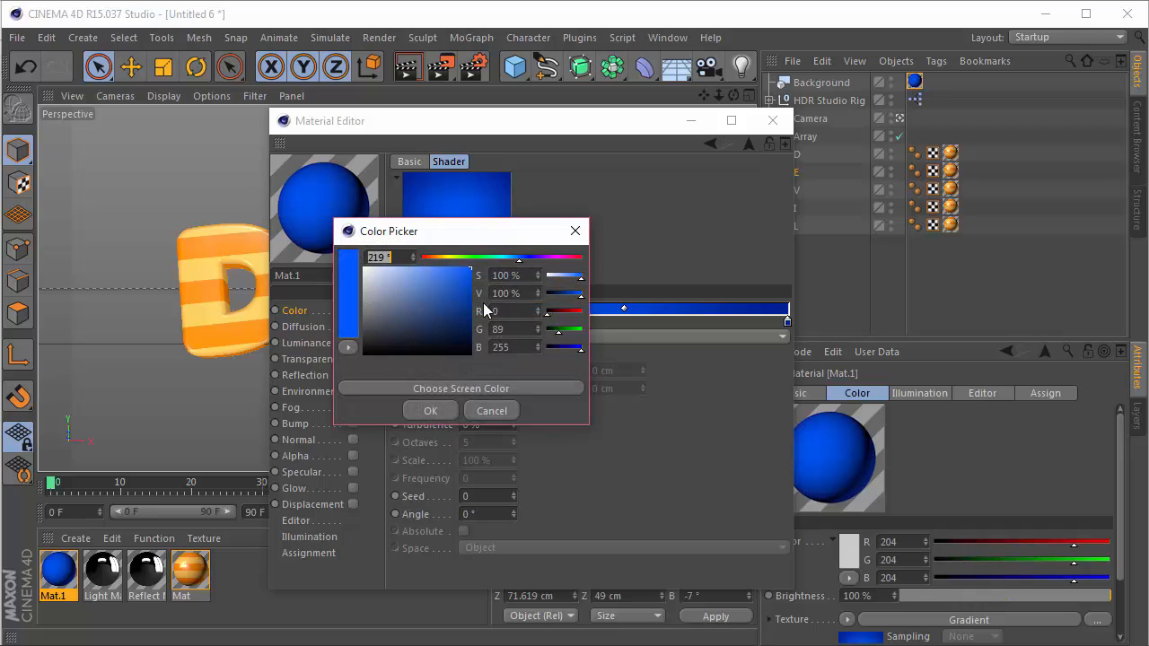
pyautogui.moveTo(472, 273); pyautogui.dragTo(472, 303)
pyautogui.click(429, 410)
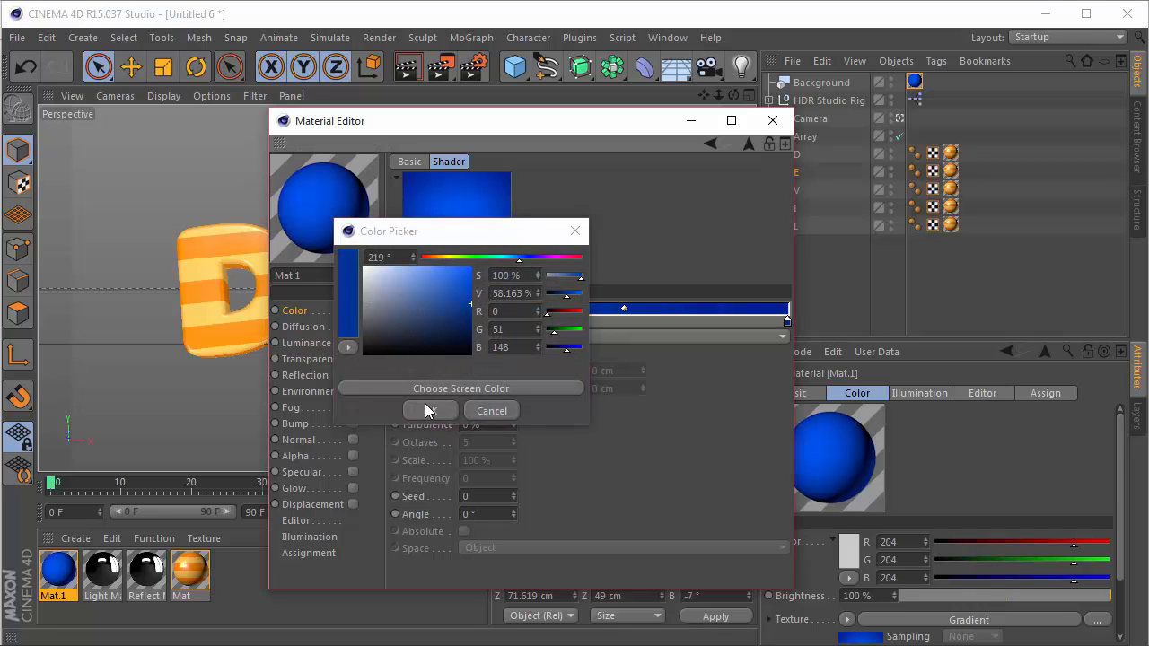
pyautogui.doubleClick(788, 321)
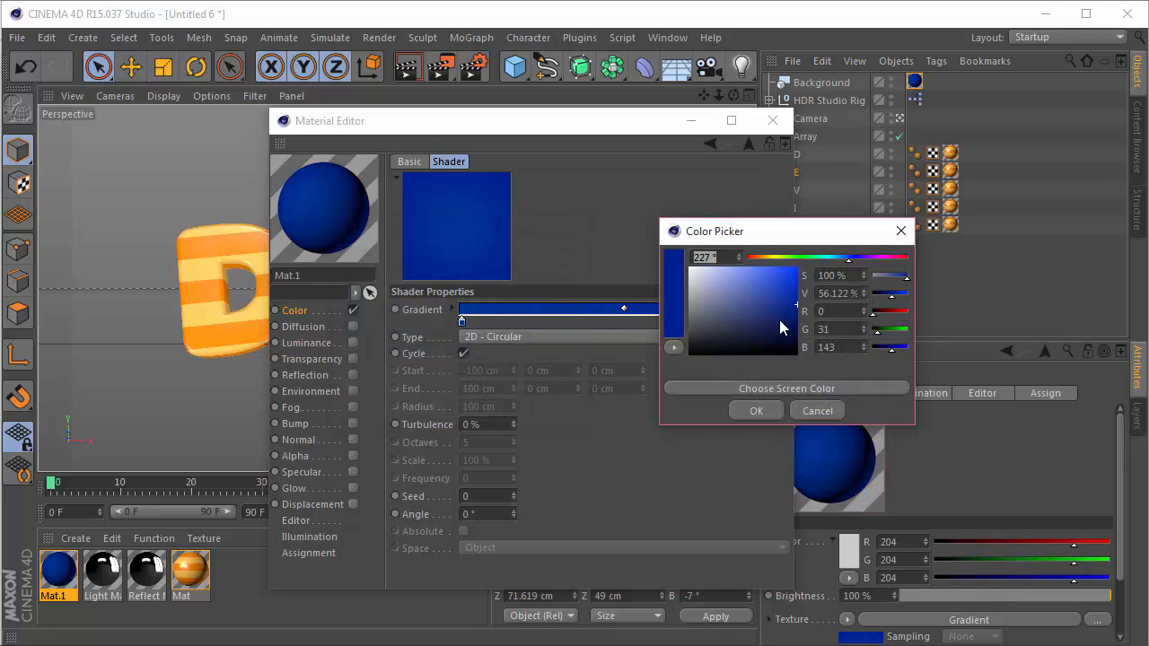
pyautogui.moveTo(781, 328); pyautogui.dragTo(778, 363)
pyautogui.click(756, 410)
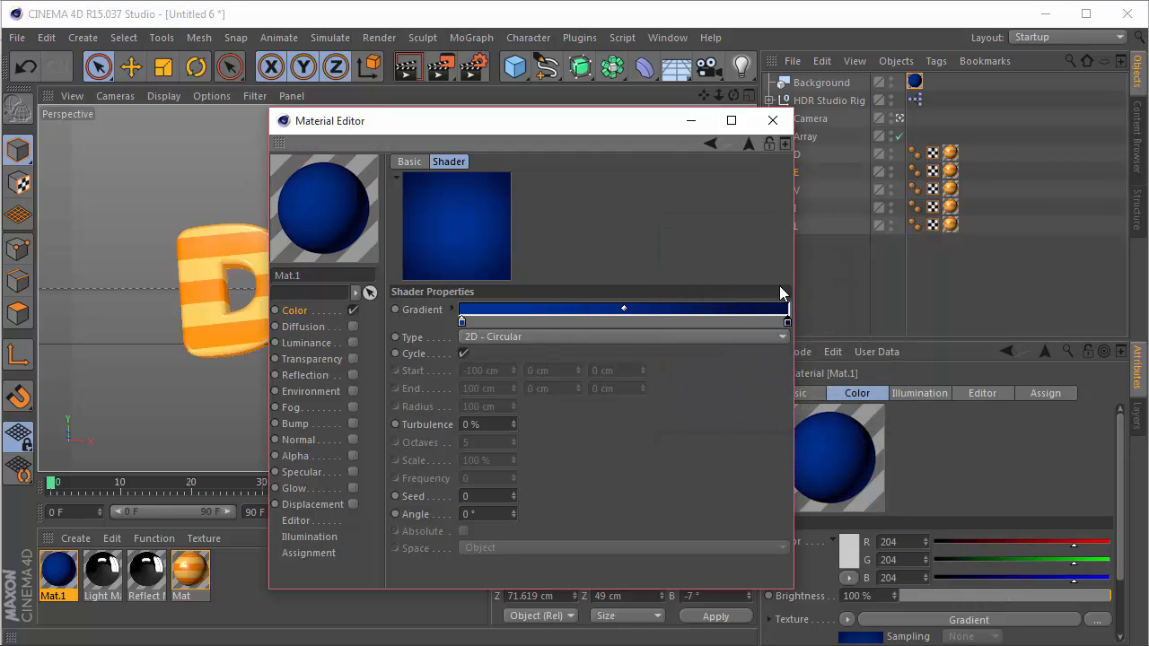
# Darken the gradient's centre knot further, set the edge knot to RGB 0, 9, 41, close the material and render the view
pyautogui.doubleClick(463, 321)
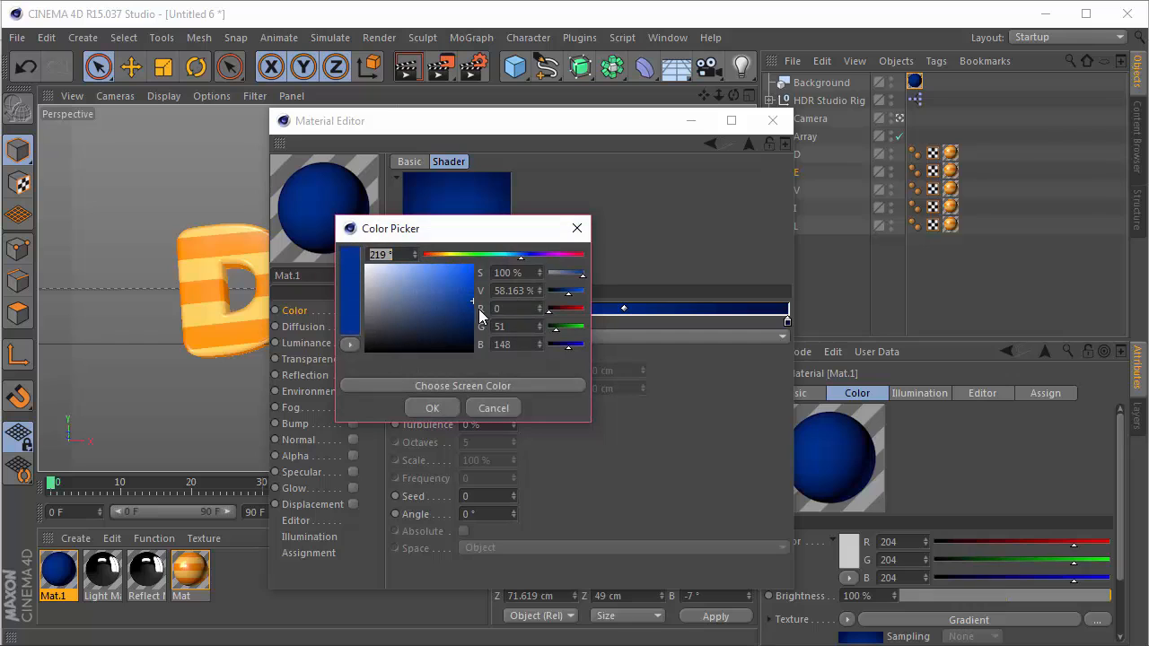
pyautogui.click(434, 407)
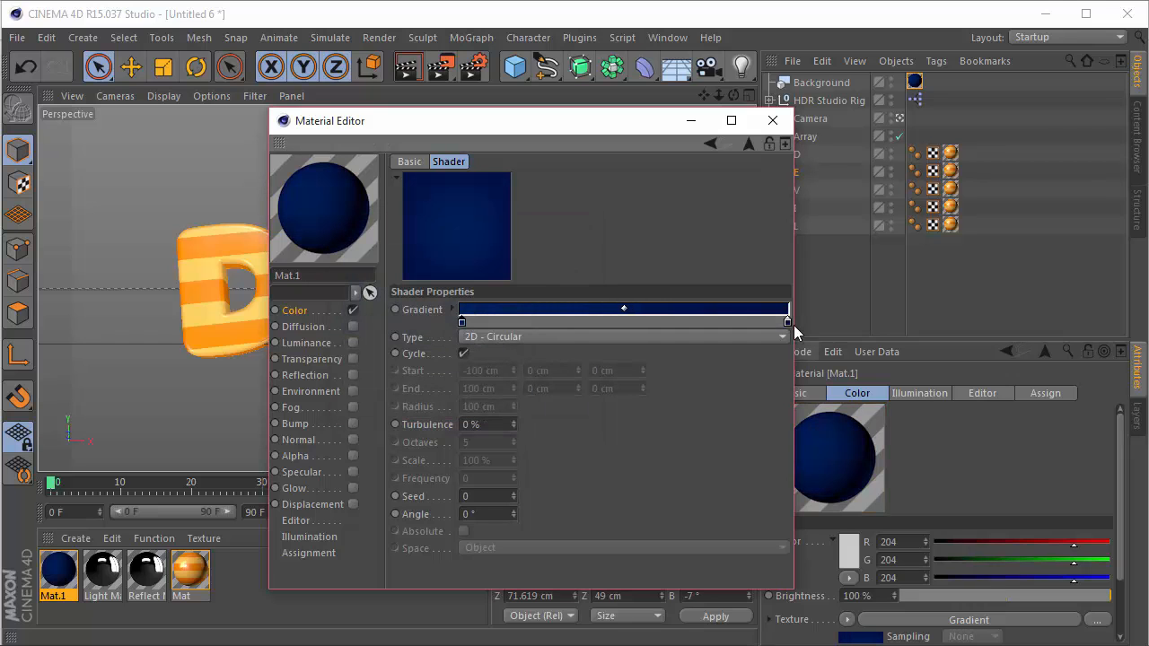
pyautogui.doubleClick(790, 322)
pyautogui.click(798, 336)
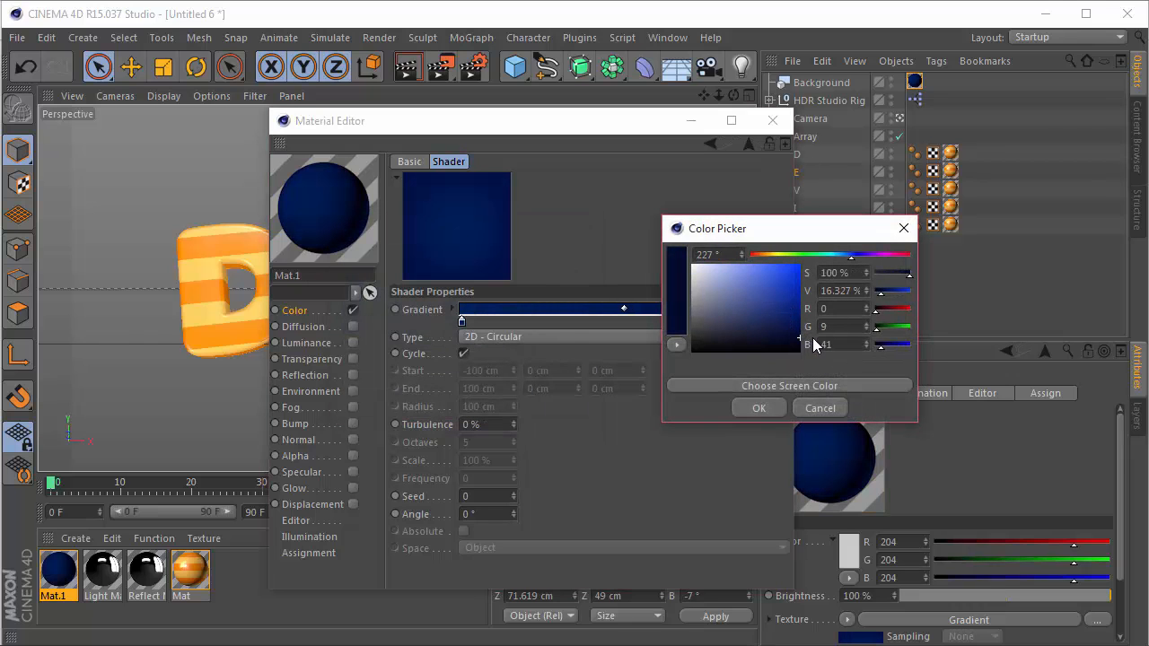
pyautogui.click(759, 406)
pyautogui.click(772, 120)
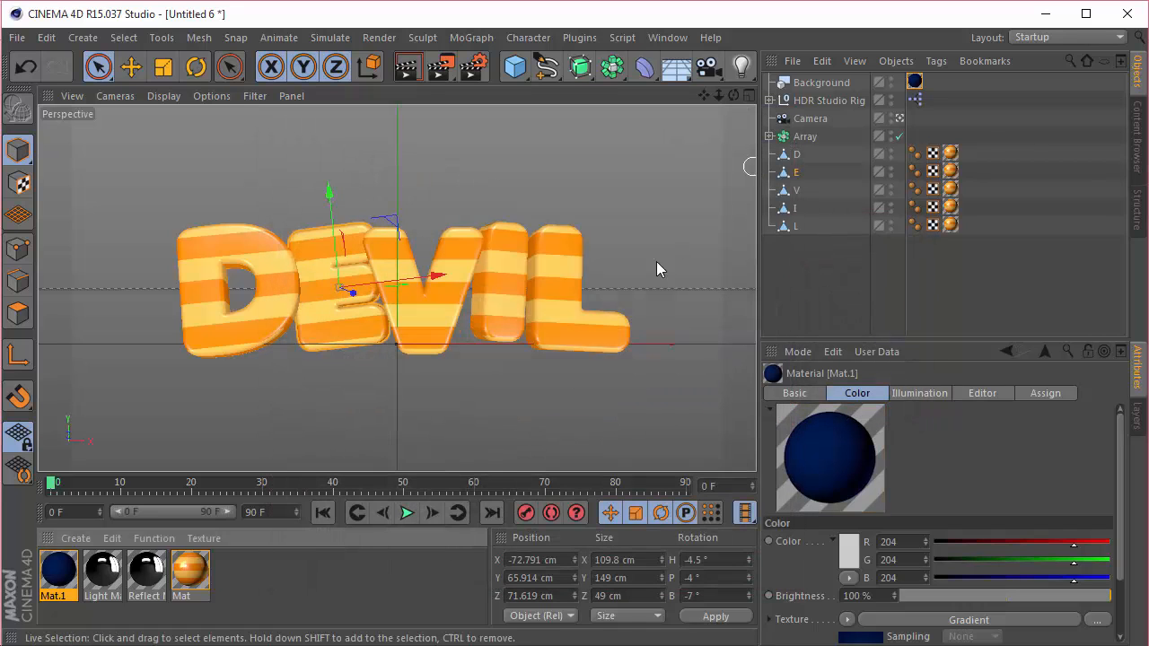
pyautogui.click(411, 69)
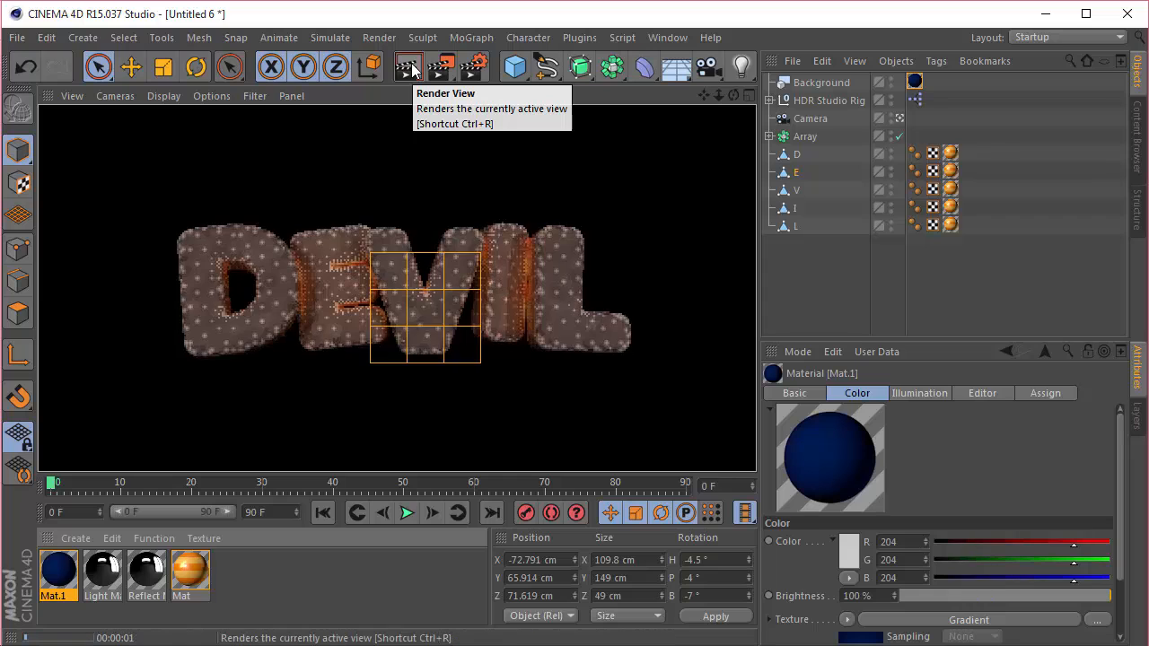